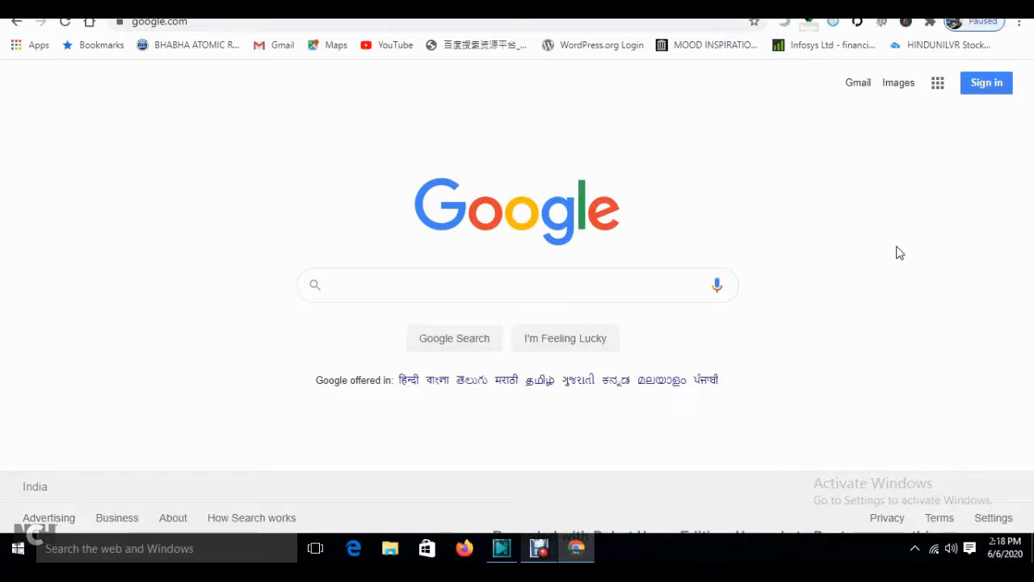
- From the Google apps launcher, go to the full 'More from Google' products page
left_click(939, 84)
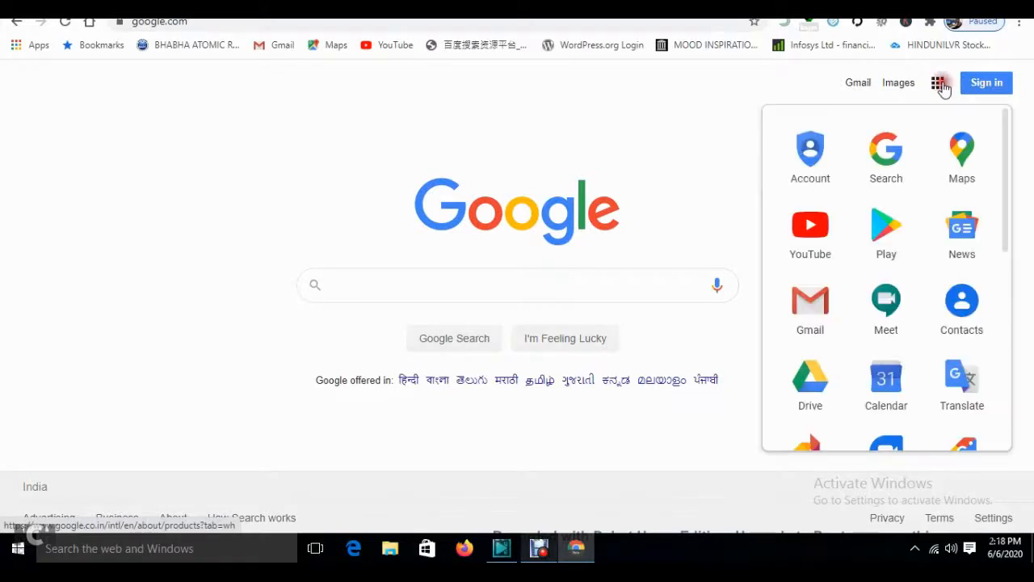
mouse_move(1007, 143)
left_mouse_down()
mouse_move(1004, 333)
mouse_move(1004, 146)
mouse_move(1004, 159)
left_mouse_up()
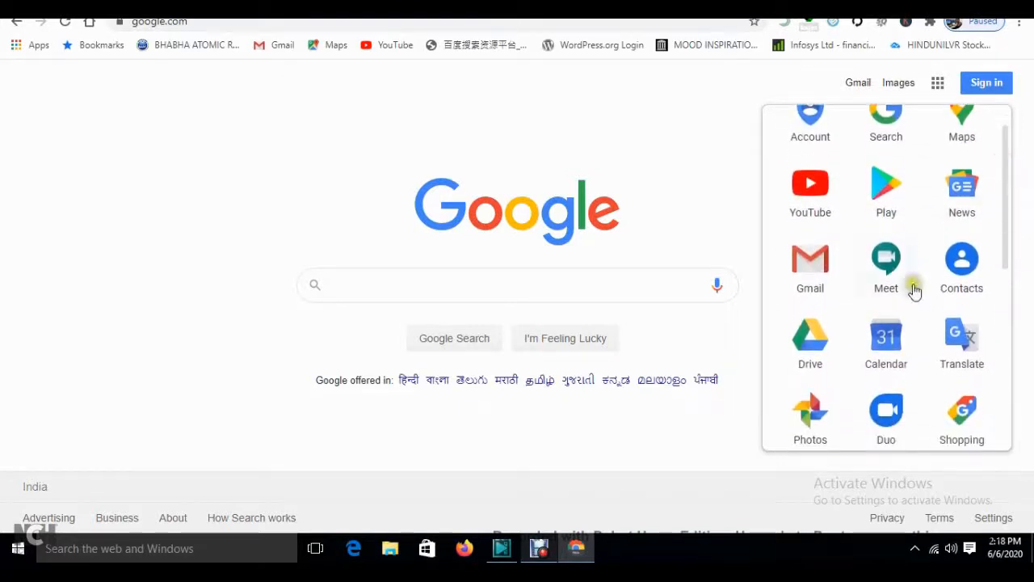
left_click_drag(1003, 213, 1006, 399)
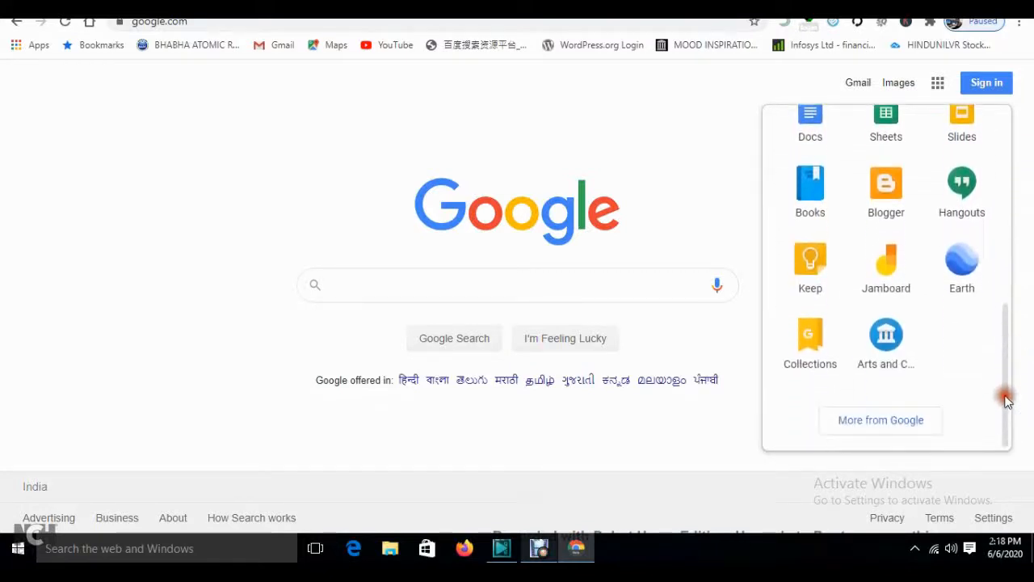
left_click(864, 426)
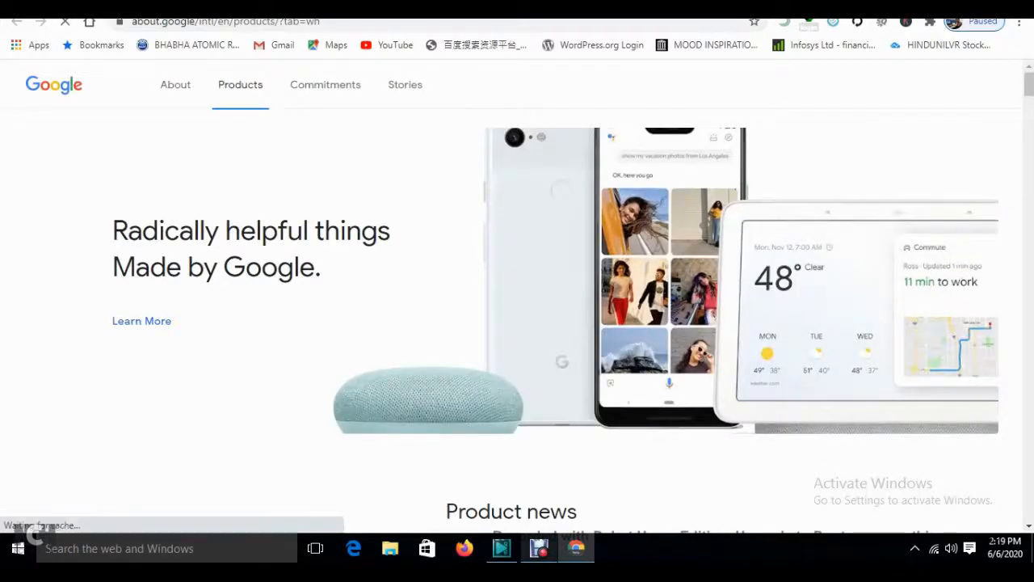
- Scroll down to All products and launch Google Classroom
left_click_drag(1031, 91, 1031, 395)
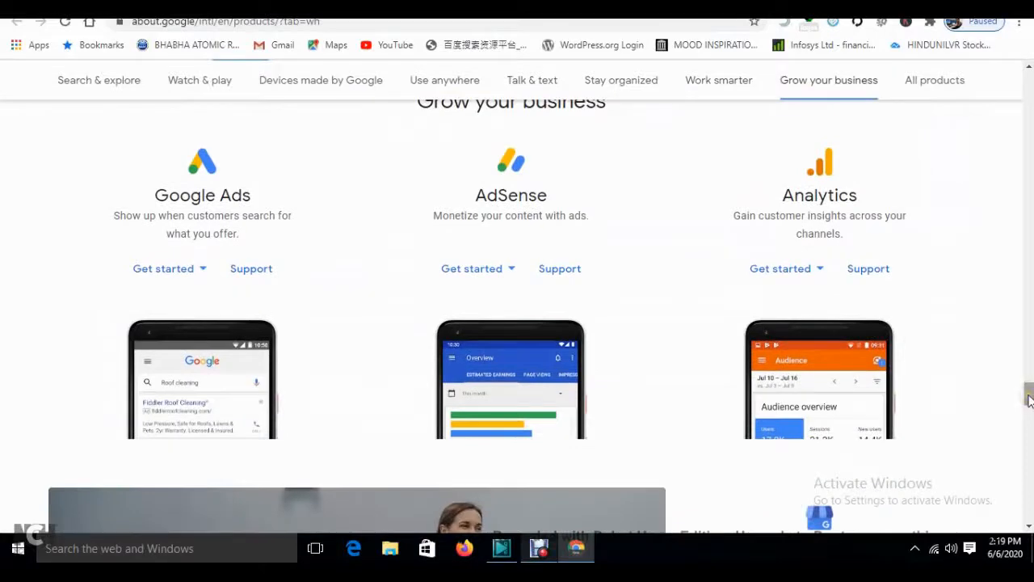
left_click_drag(1029, 400, 1031, 449)
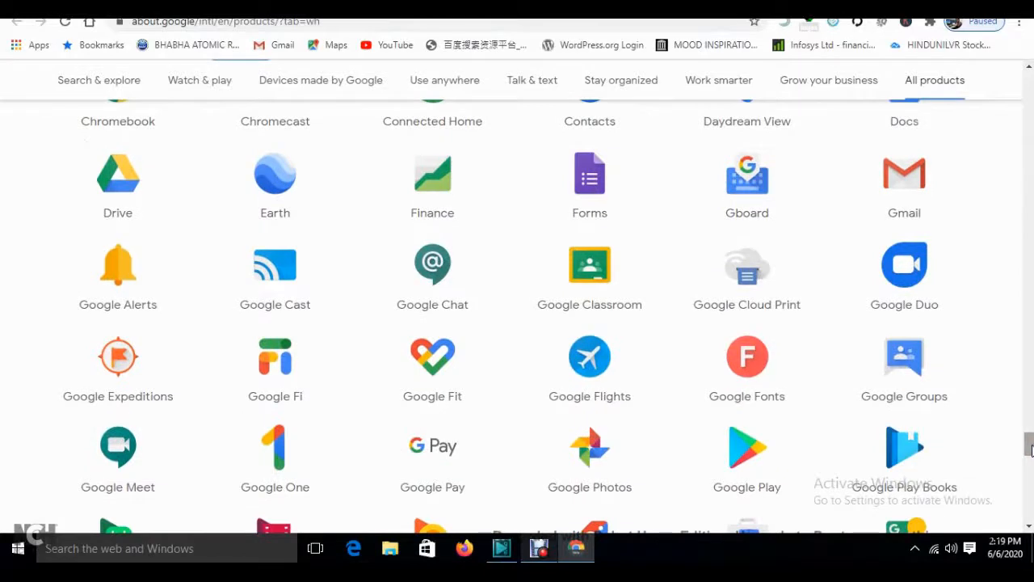
left_click(576, 286)
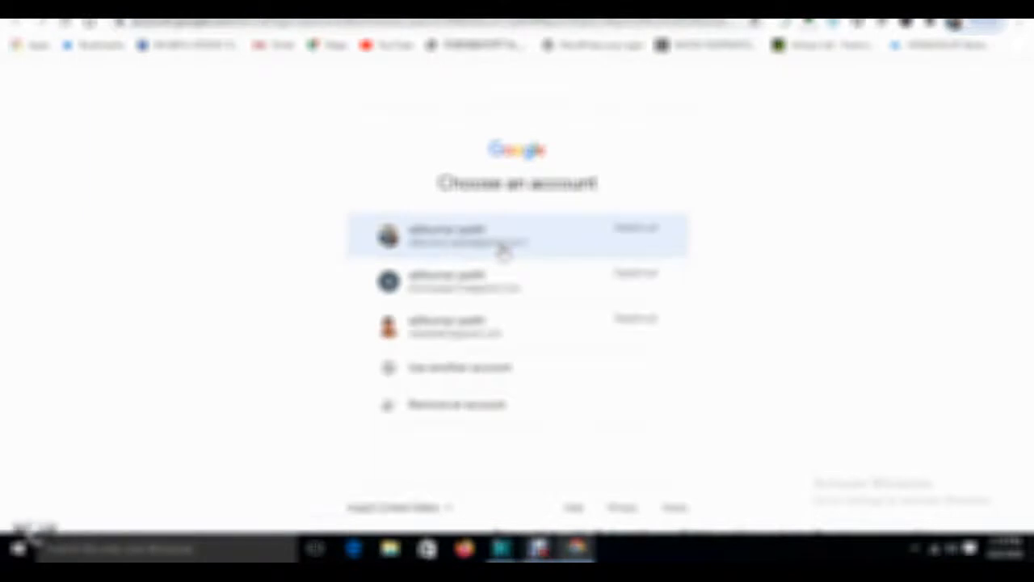
- Choose 'Use another account' and enter the account's Gmail address
left_click(503, 251)
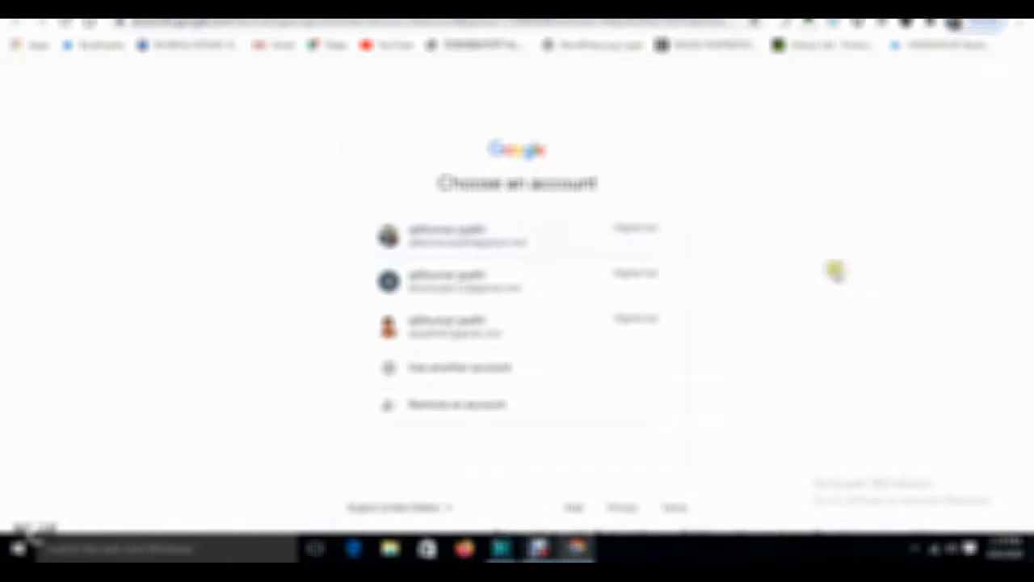
left_click(424, 368)
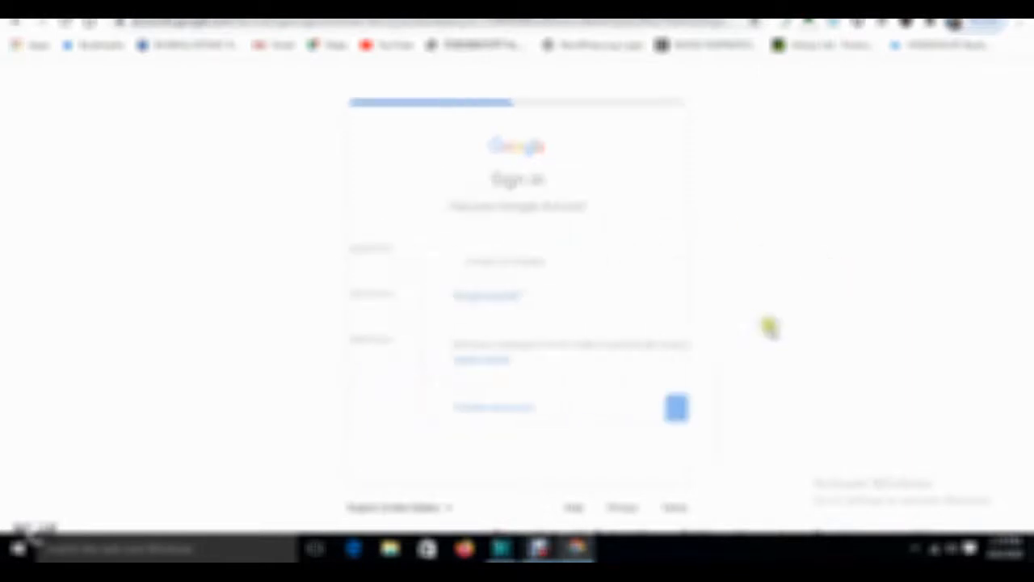
left_click(434, 252)
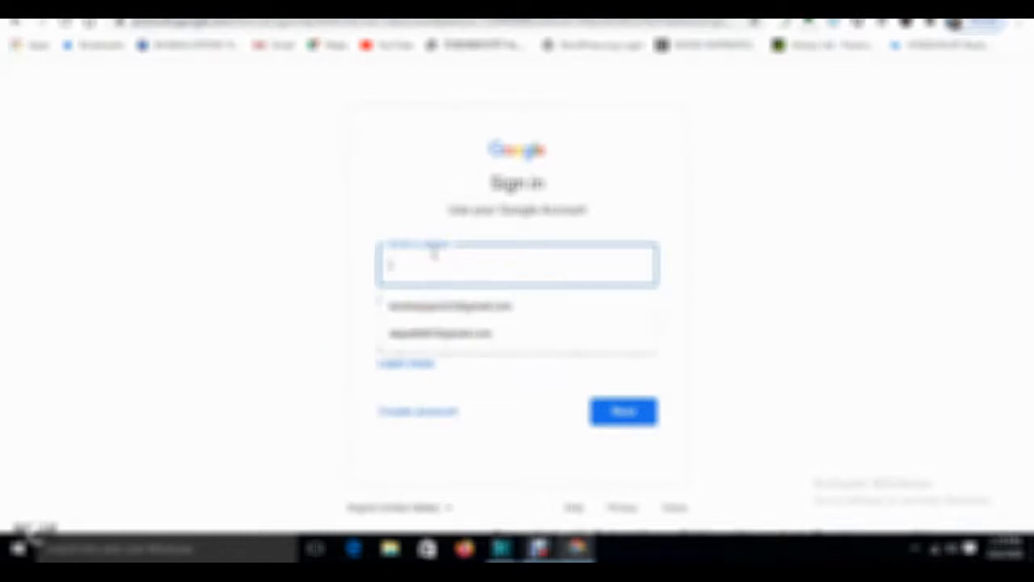
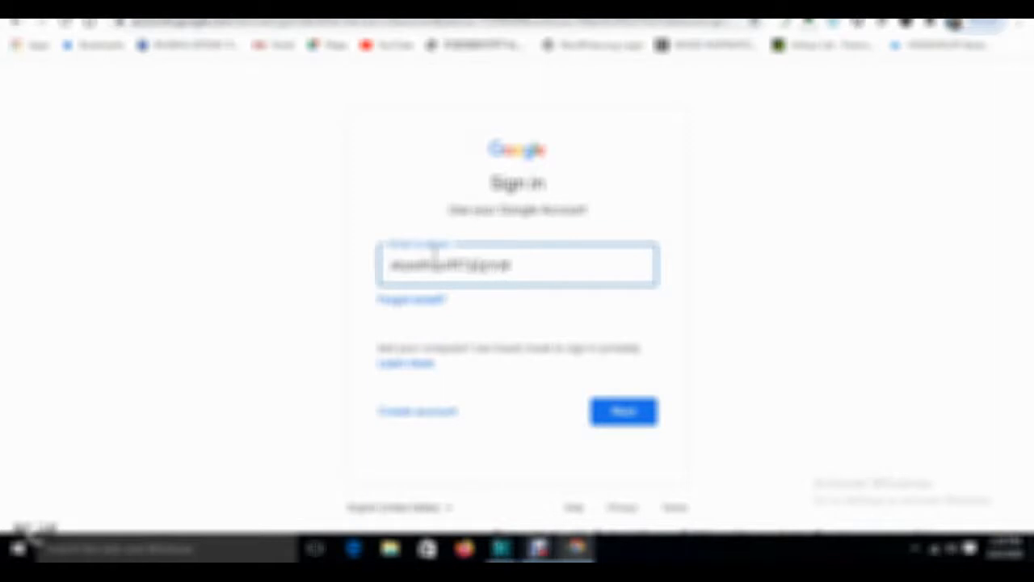
left_click(599, 417)
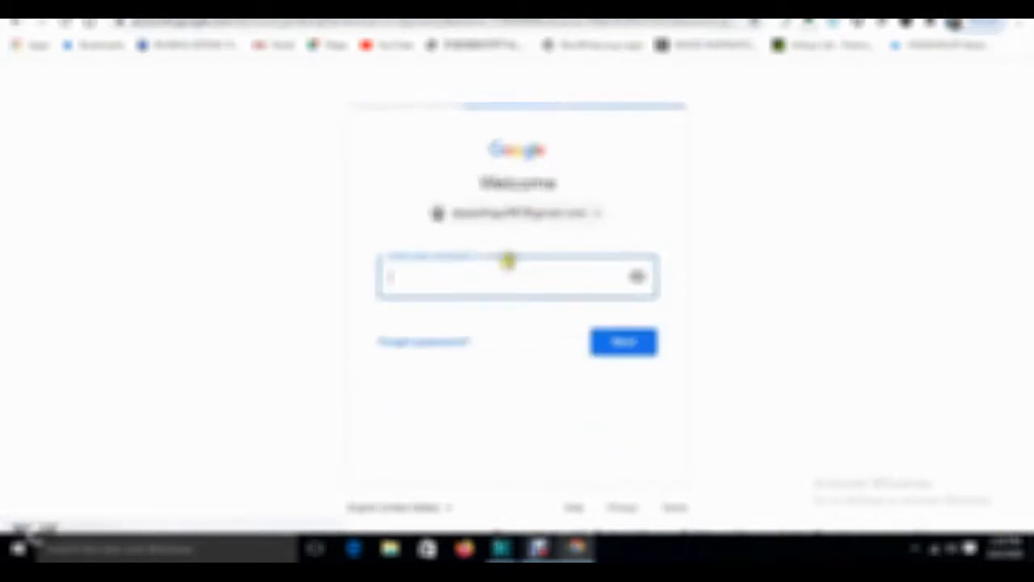
- Enter the account password to complete sign-in
left_click(458, 277)
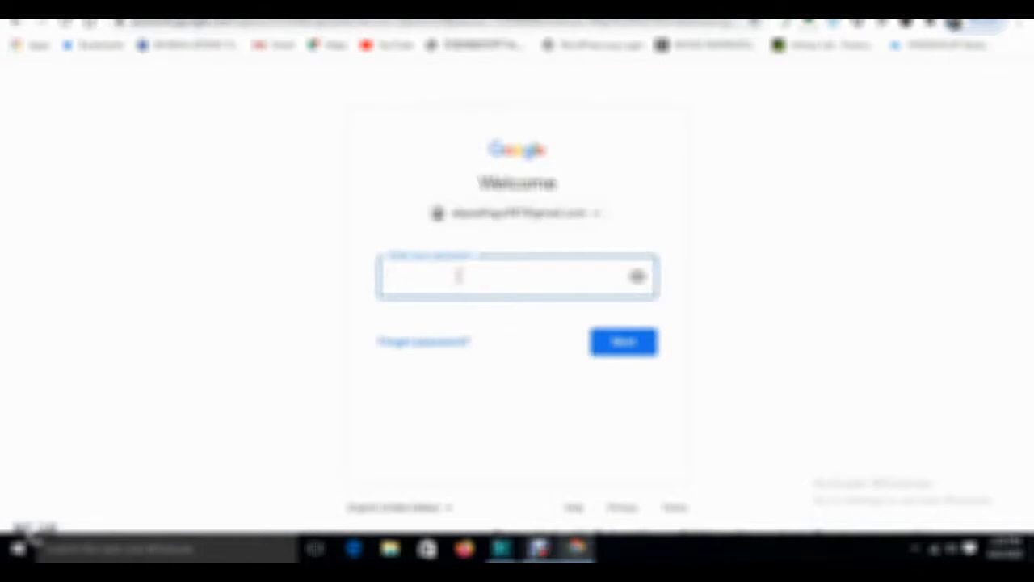
type("*")
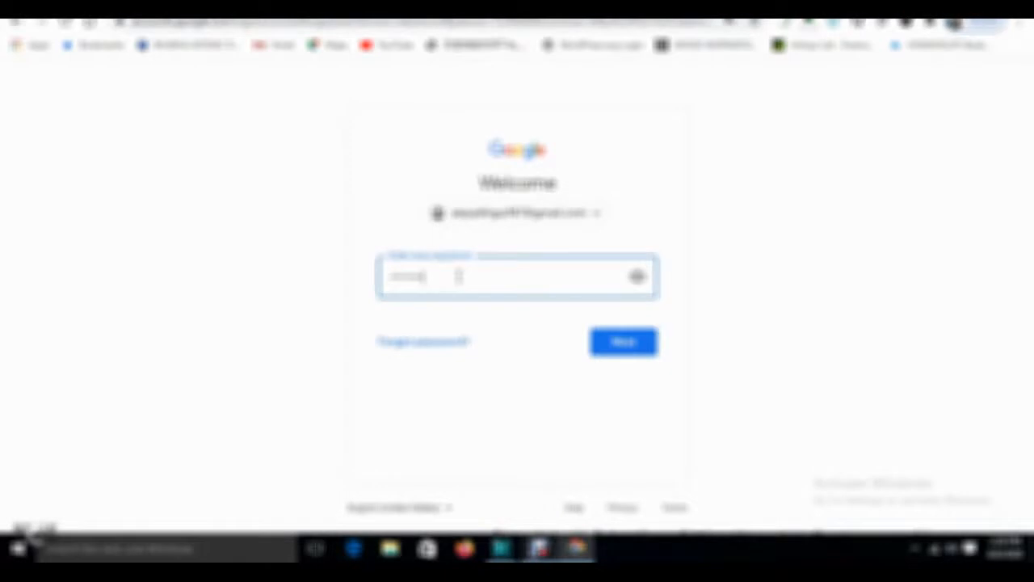
type("*")
key("Return")
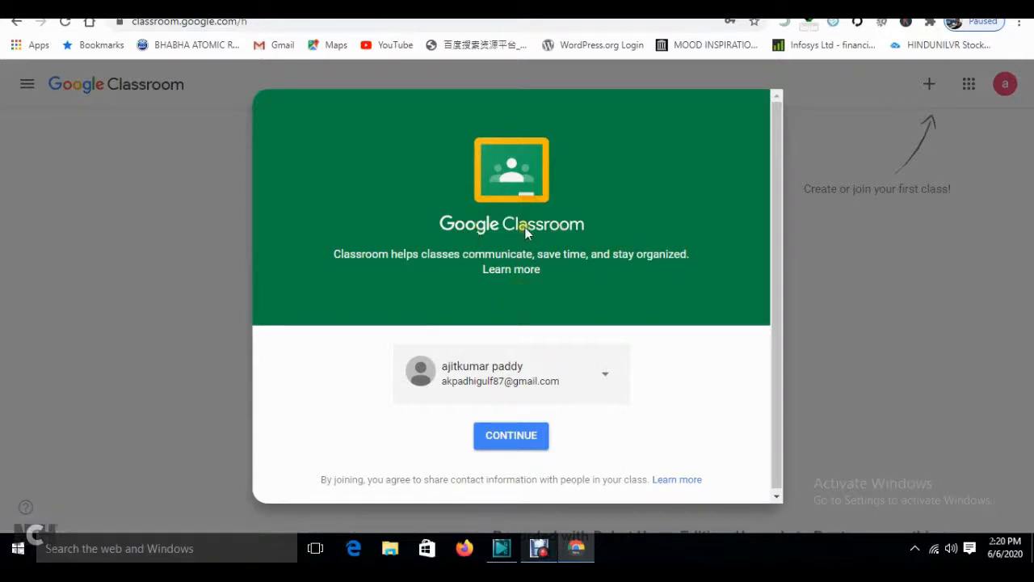
- Continue past the Classroom welcome card and bring up the join/create class options
left_click(512, 440)
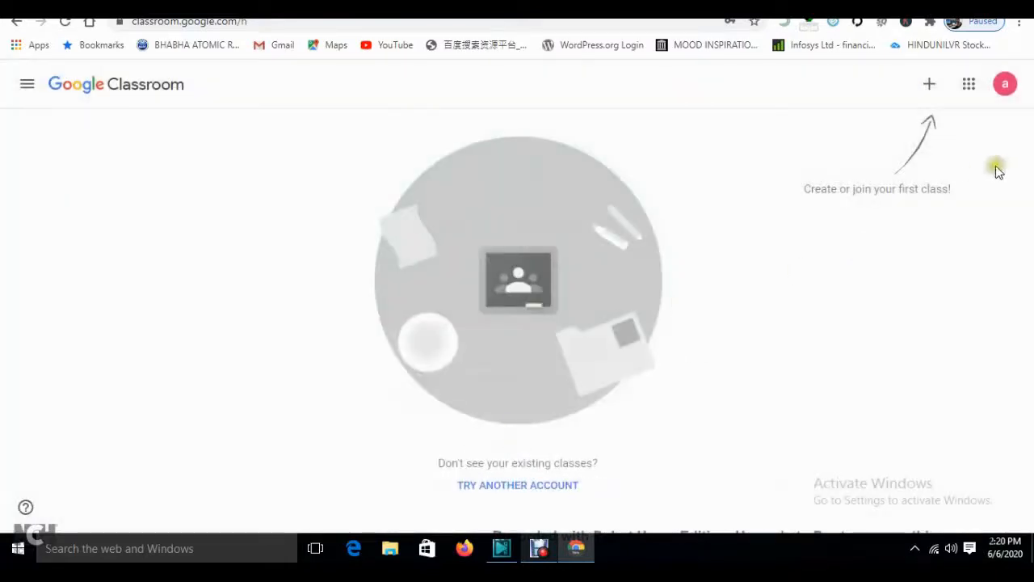
left_click(929, 84)
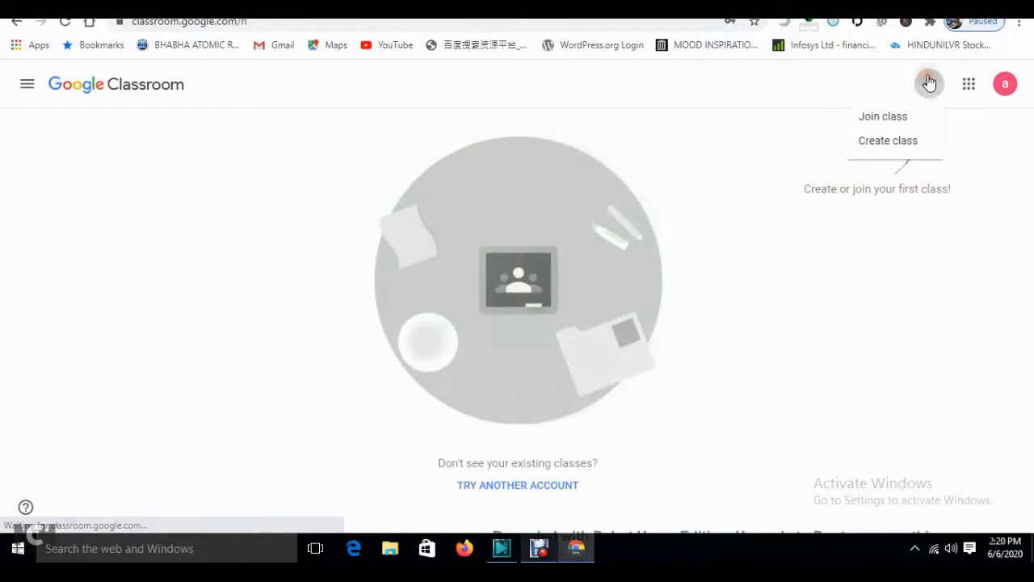
- Start creating a new class, acknowledging the school-use notice
left_click(892, 119)
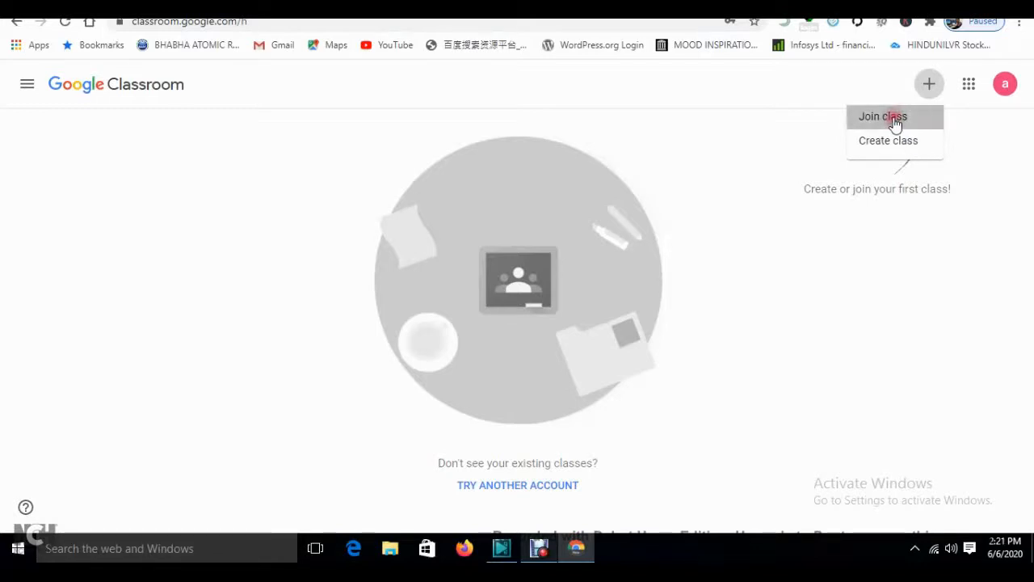
left_click(568, 368)
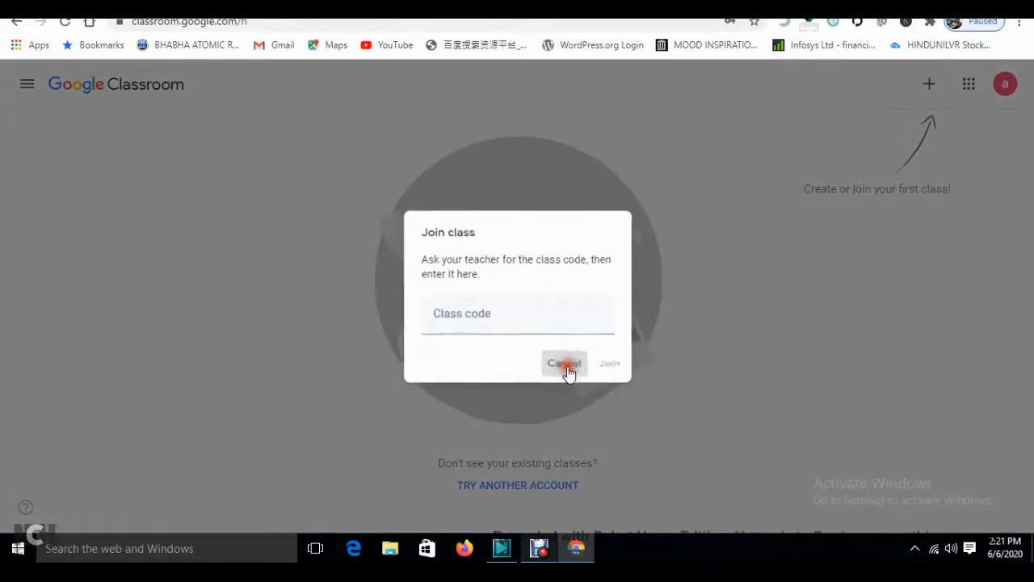
left_click(927, 90)
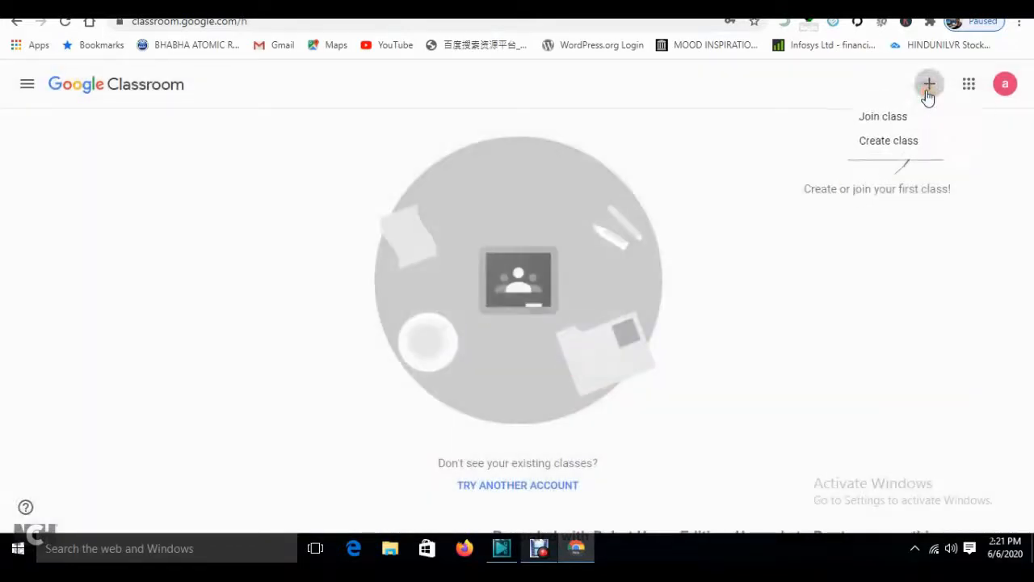
left_click(889, 142)
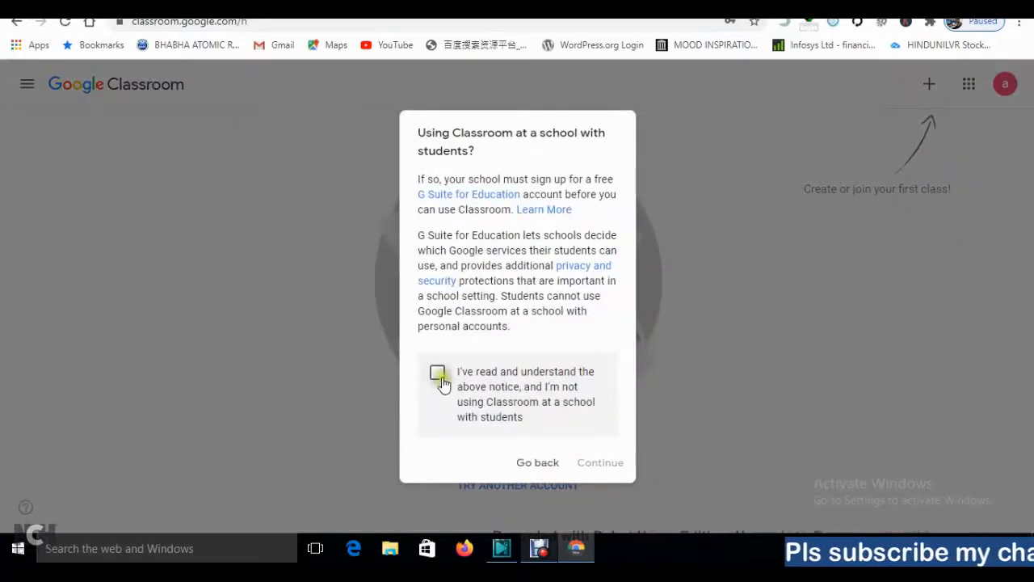
left_click(440, 373)
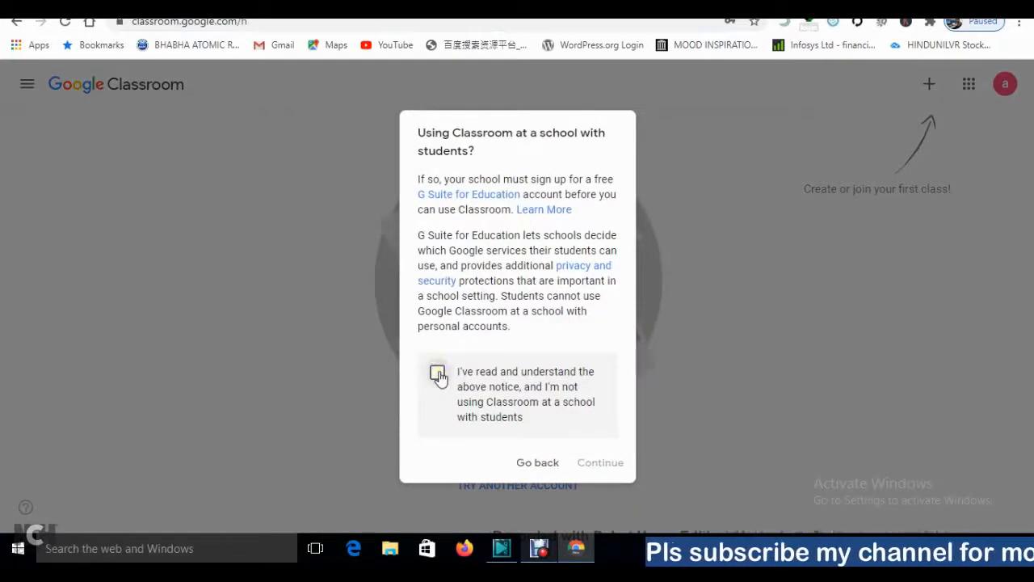
left_click(437, 374)
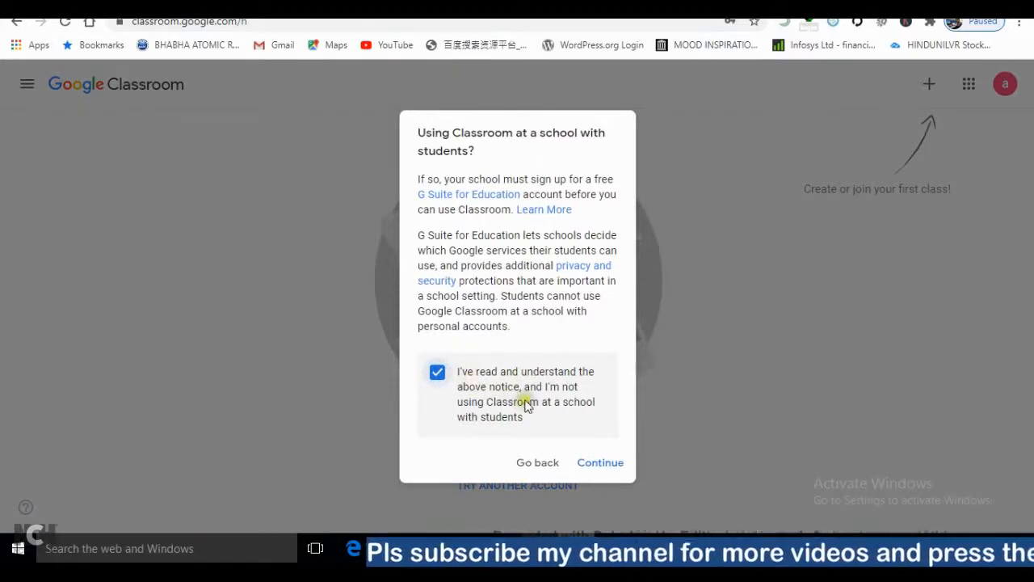
left_click(598, 463)
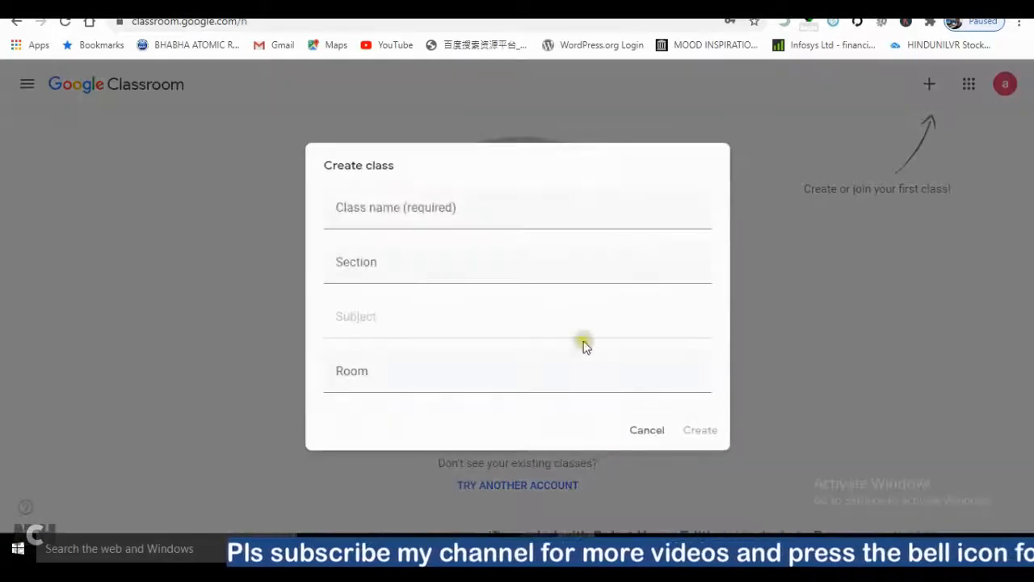
- Enter class name Fybscit, section science and subject Python, and create the class
left_click(374, 204)
type("Fybscit")
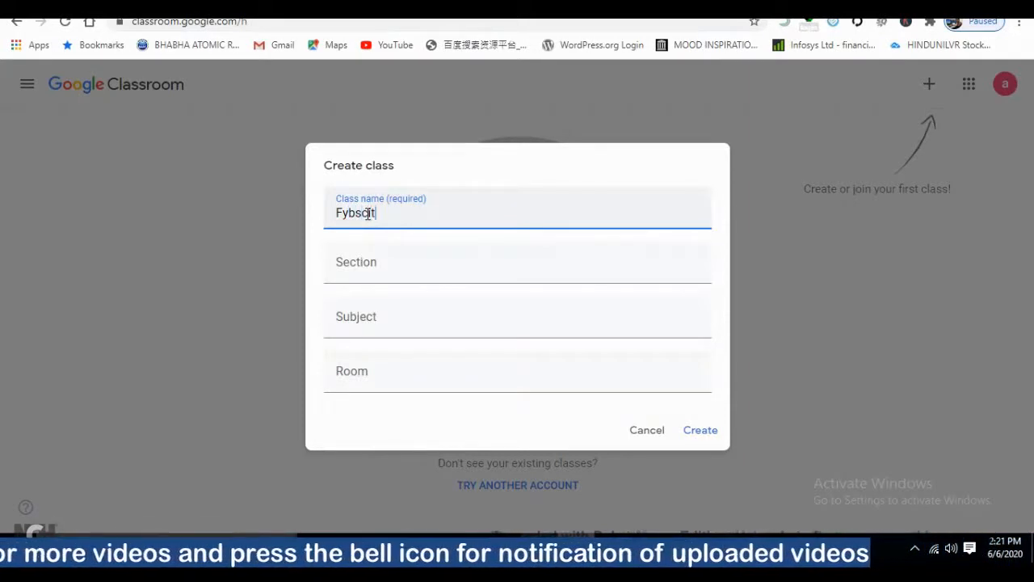
left_click(370, 255)
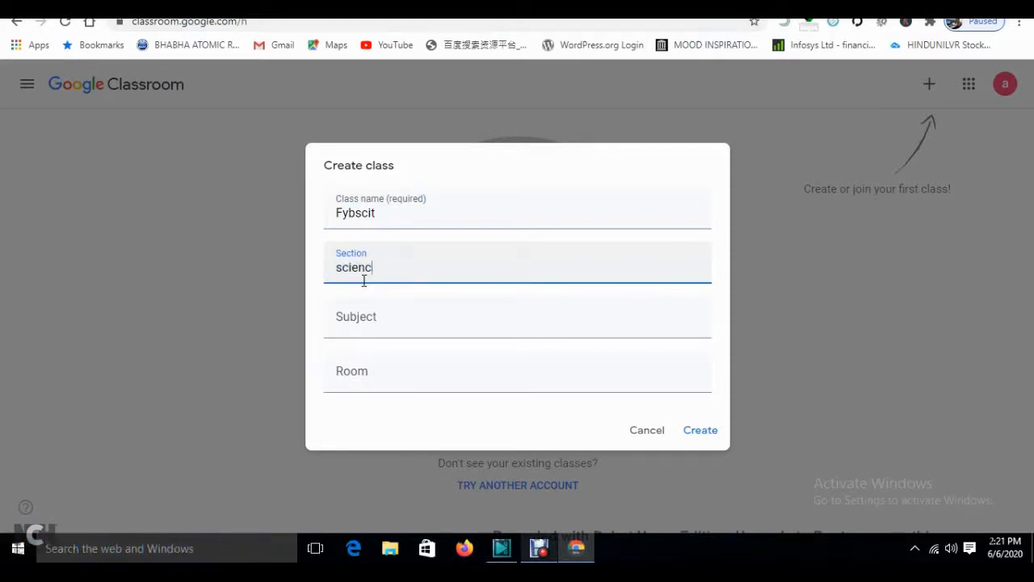
left_click(372, 318)
type("Python")
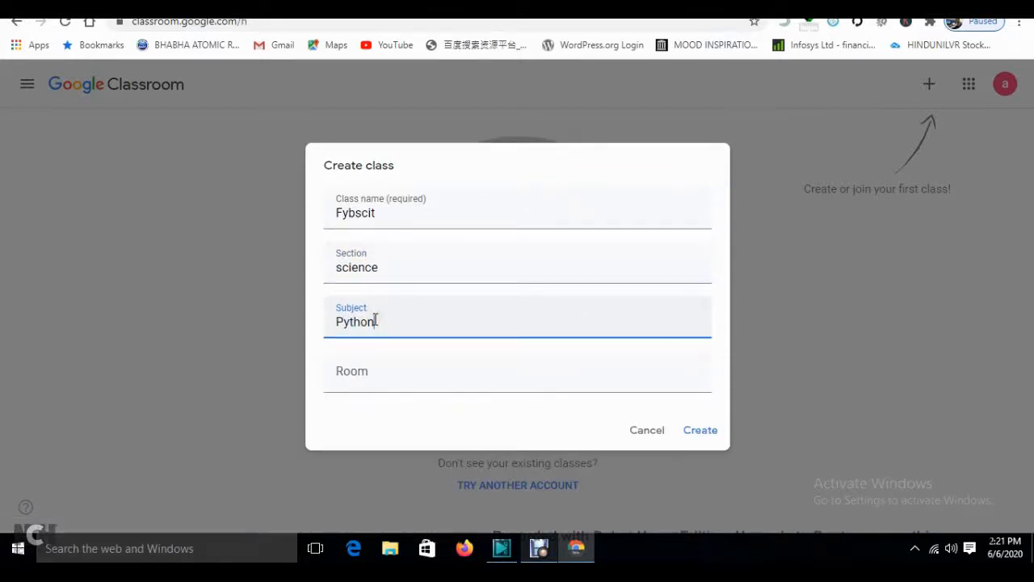
left_click(696, 433)
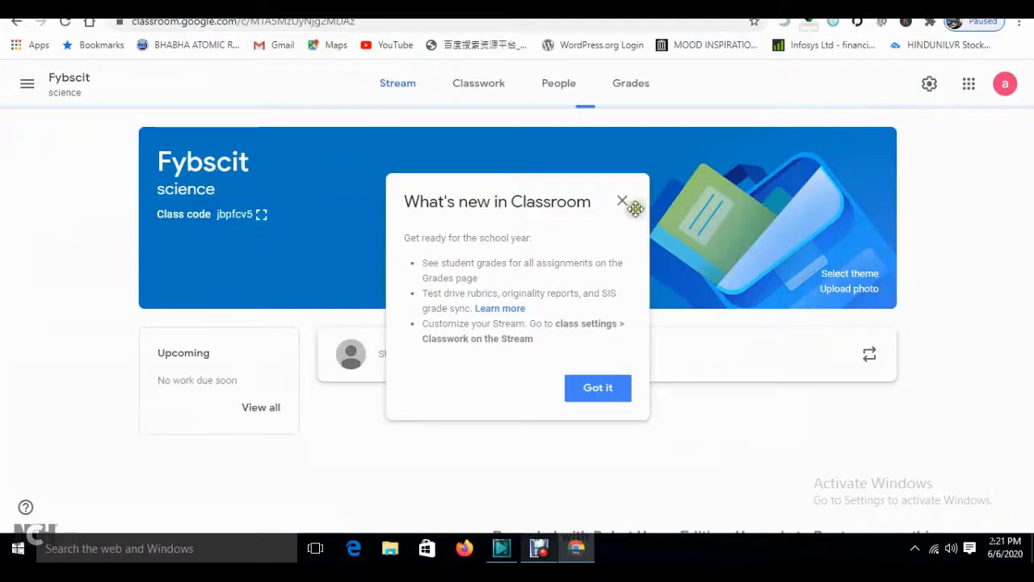
- Dismiss What's new and apply the pink calculator theme from Math & Science
left_click(623, 202)
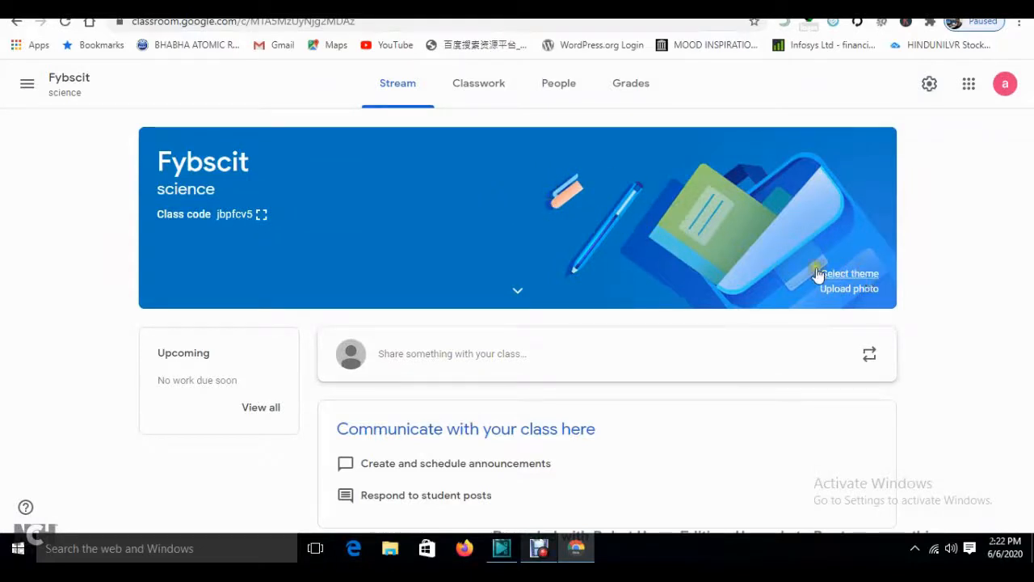
left_click(842, 278)
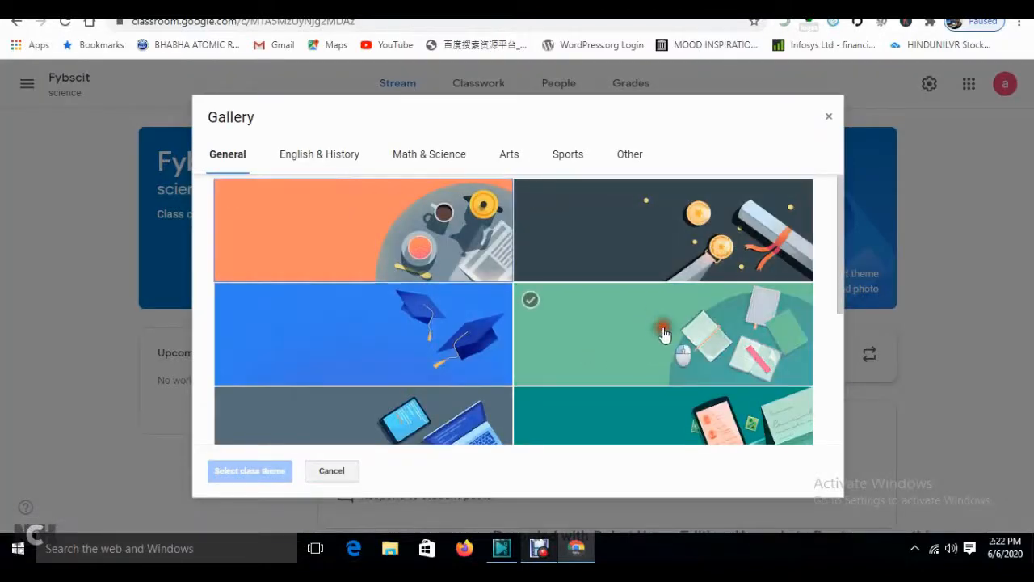
left_click(664, 333)
left_click(664, 207)
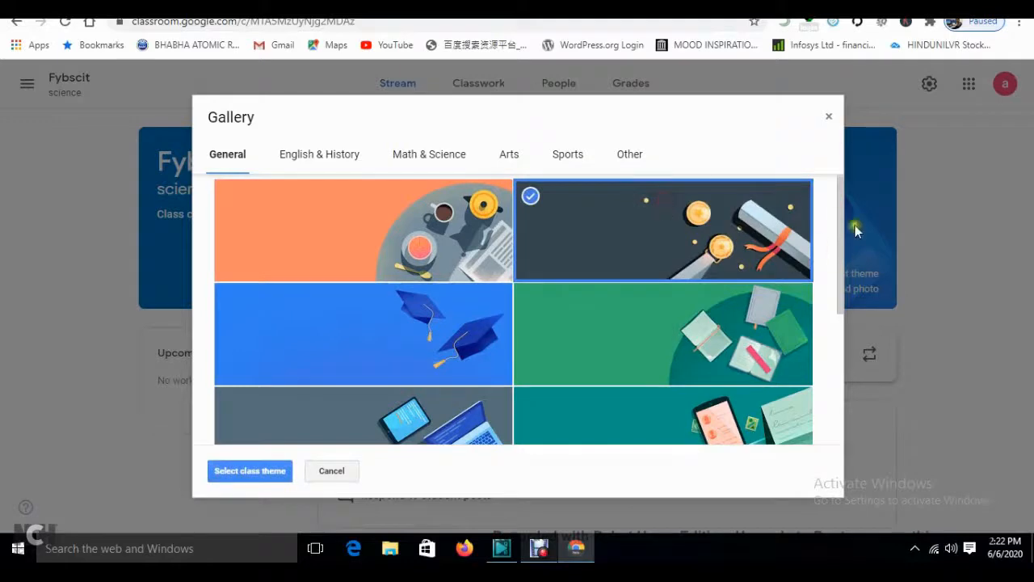
left_click_drag(841, 209, 839, 245)
scroll(412, 234, "up", 1)
left_click(414, 194)
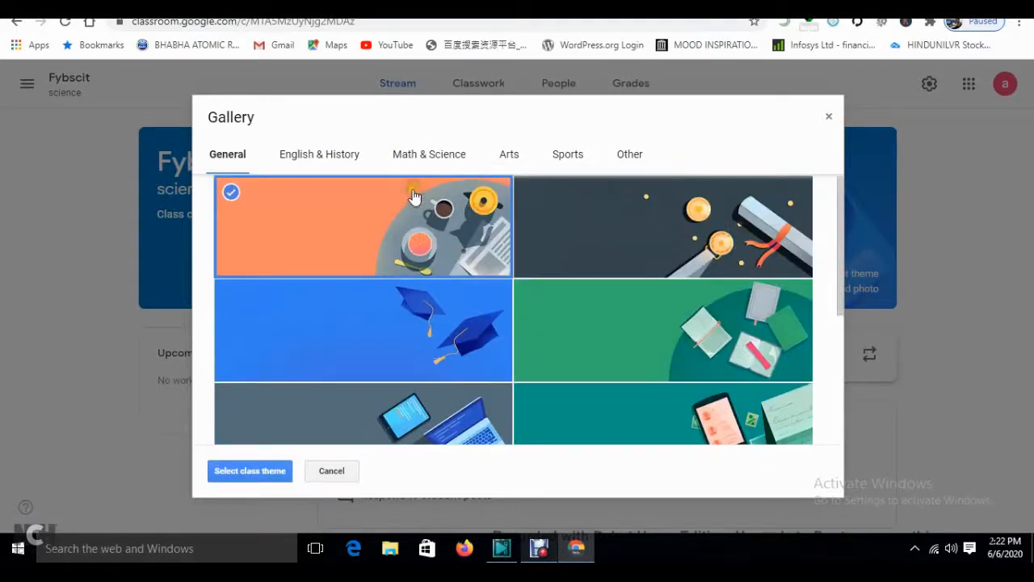
left_click(437, 153)
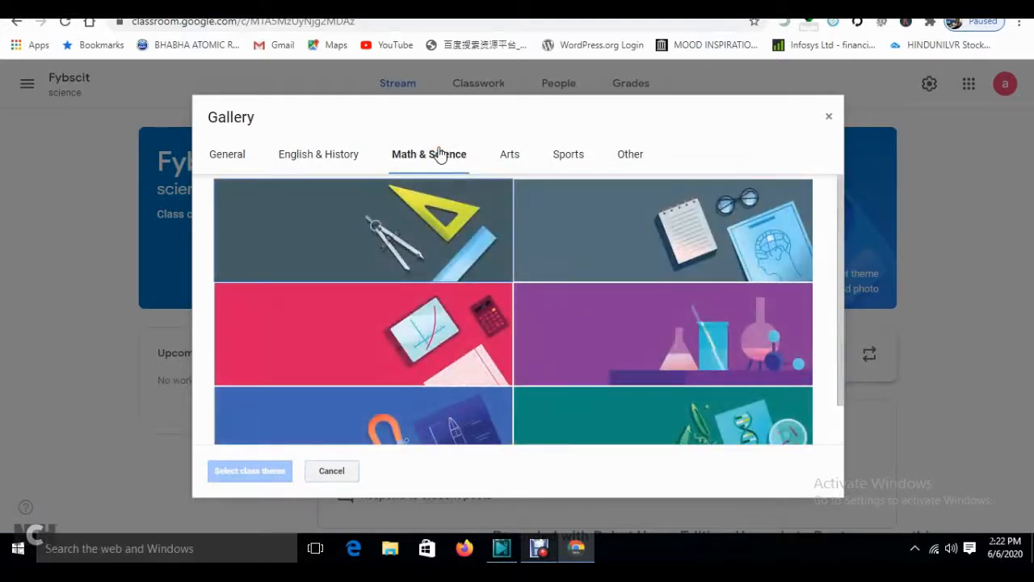
left_click(496, 335)
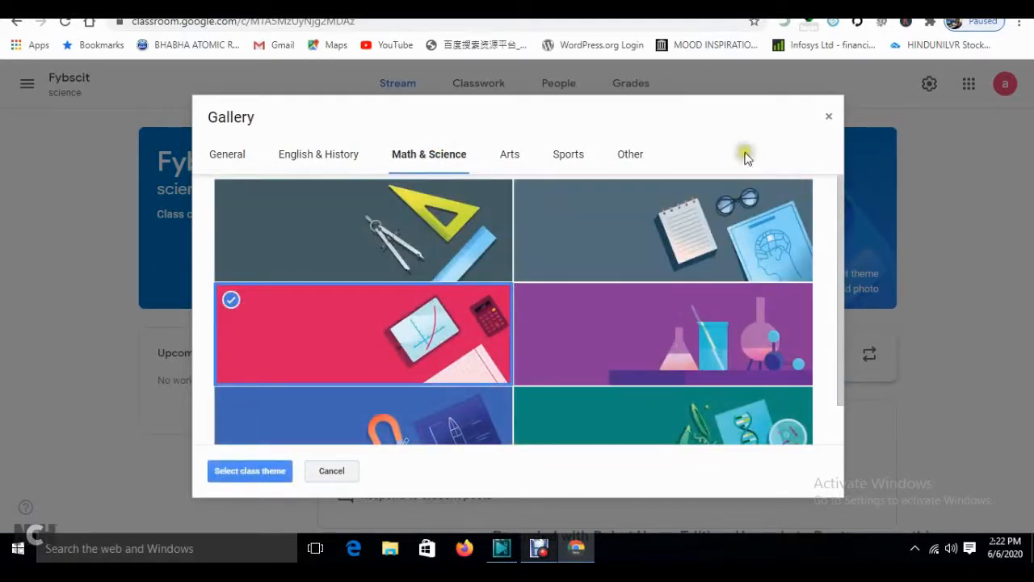
left_click(233, 472)
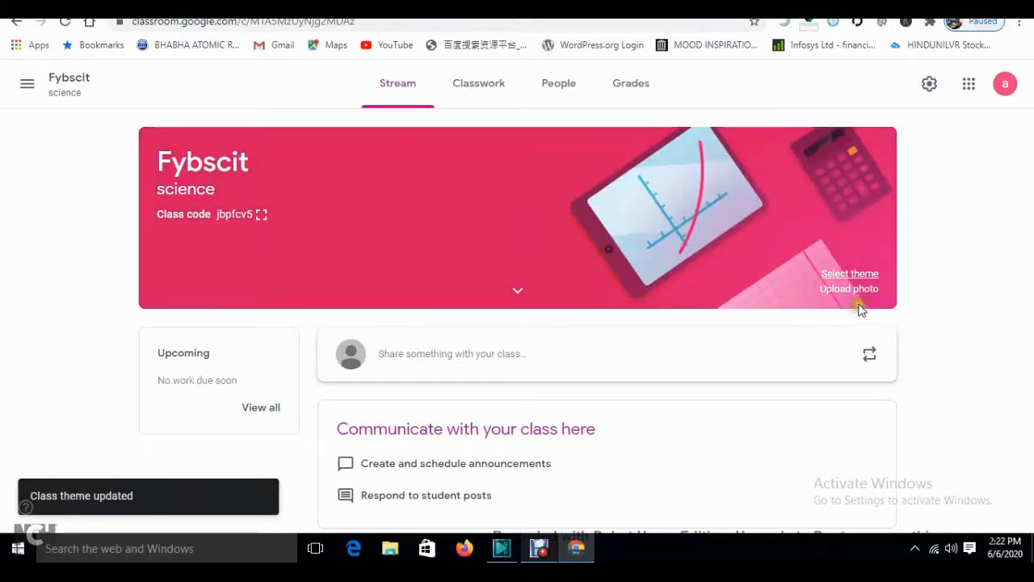
- Close the banner photo upload without uploading and move to the People page
left_click(856, 291)
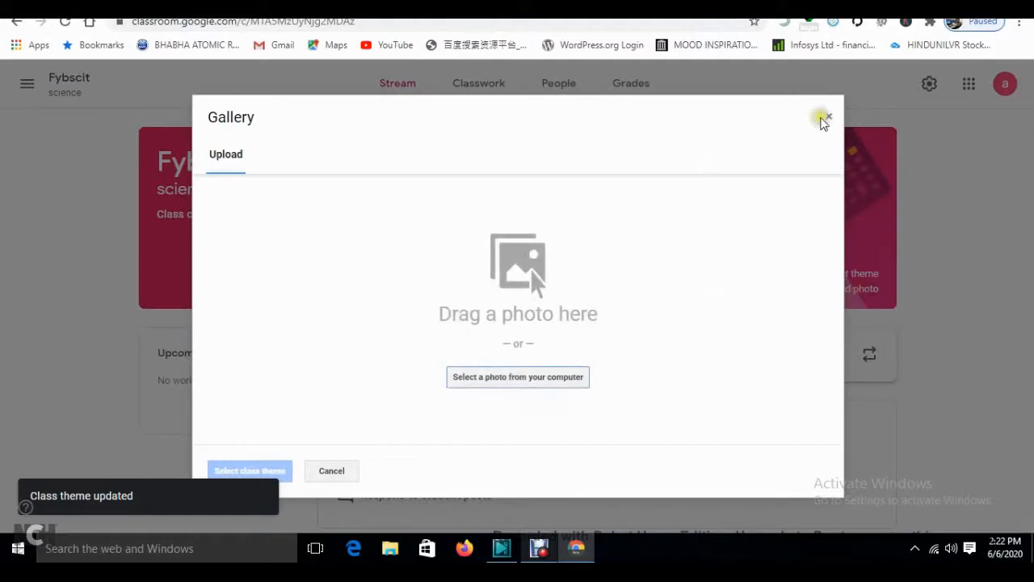
left_click(826, 118)
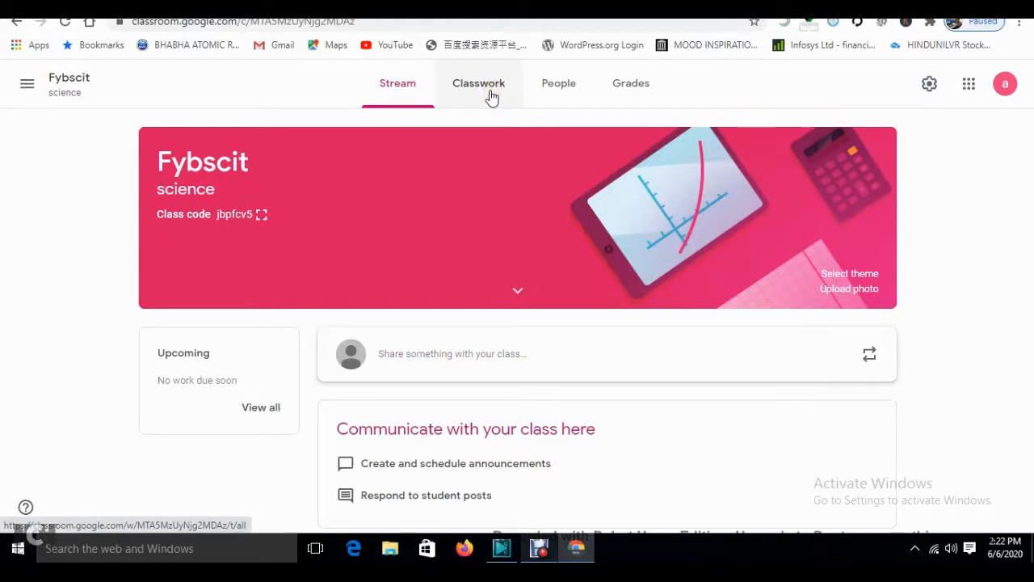
left_click(562, 86)
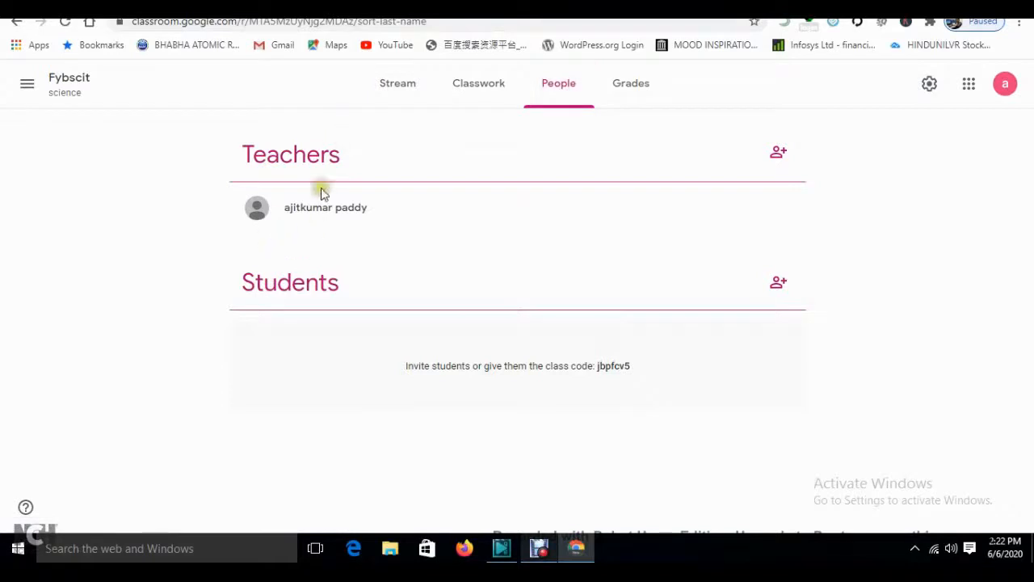
- Review the single teacher on the People roster and cancel the Invite teachers dialog
double_click(285, 150)
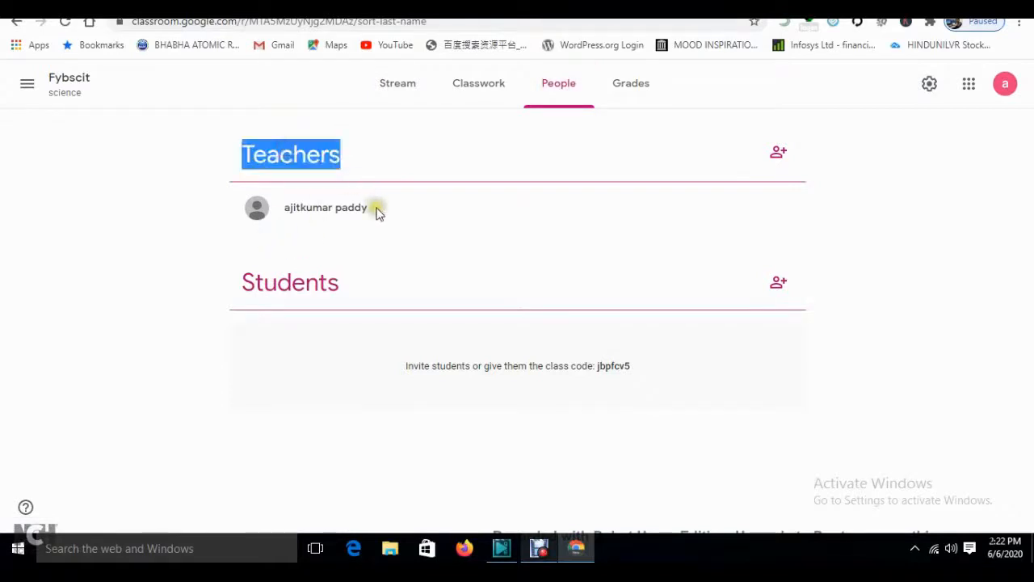
left_click_drag(376, 206, 234, 212)
left_click(496, 237)
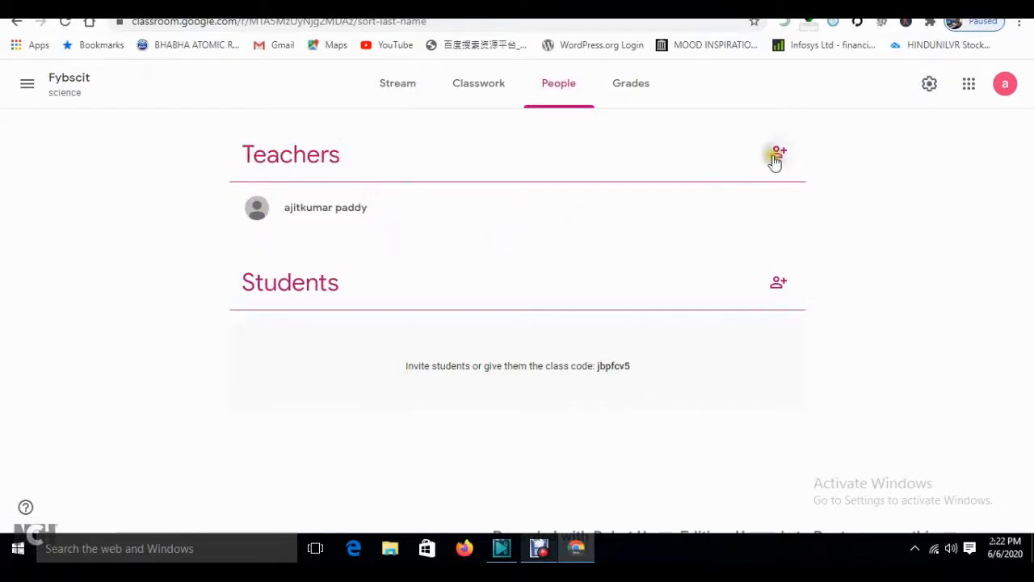
left_click(776, 154)
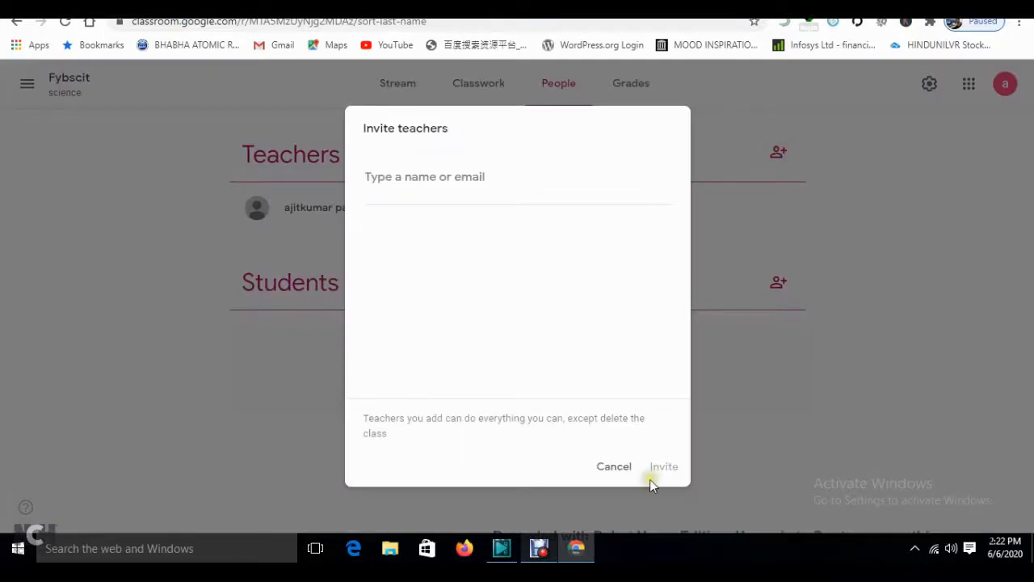
left_click(625, 469)
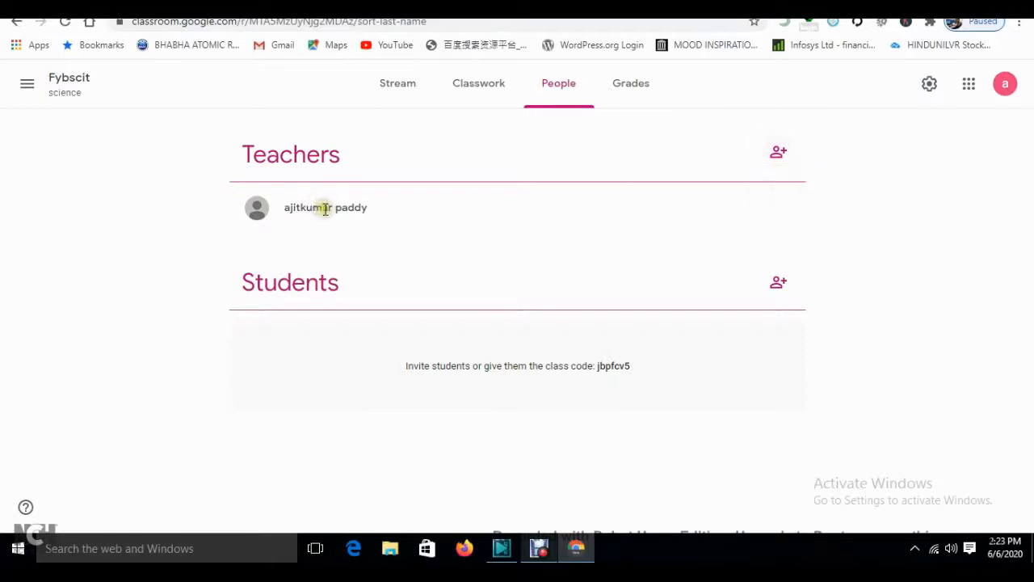
left_click_drag(283, 207, 419, 218)
left_click(419, 218)
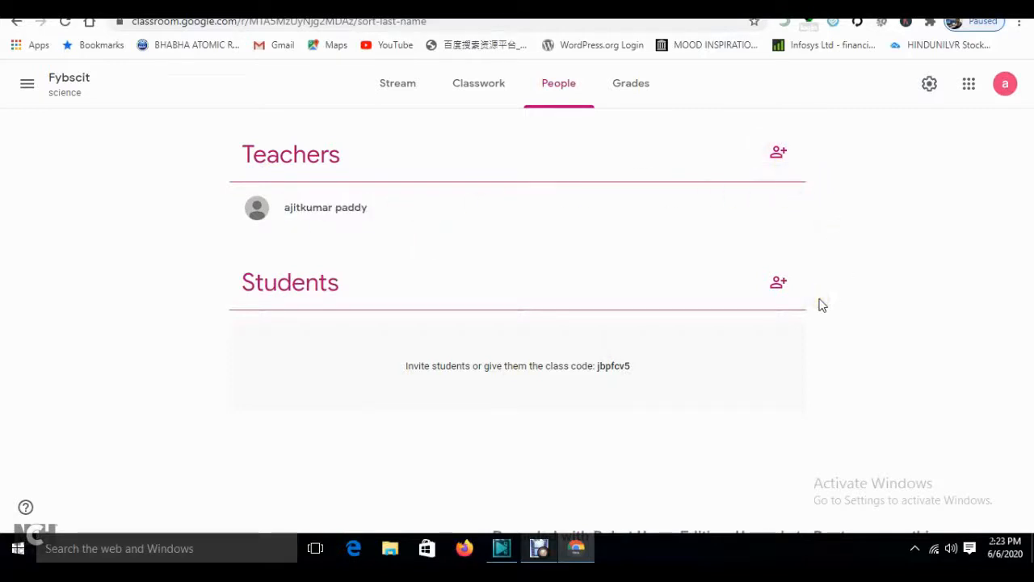
- Invite the first student by searching for their e-mail and selecting the match
left_click(777, 286)
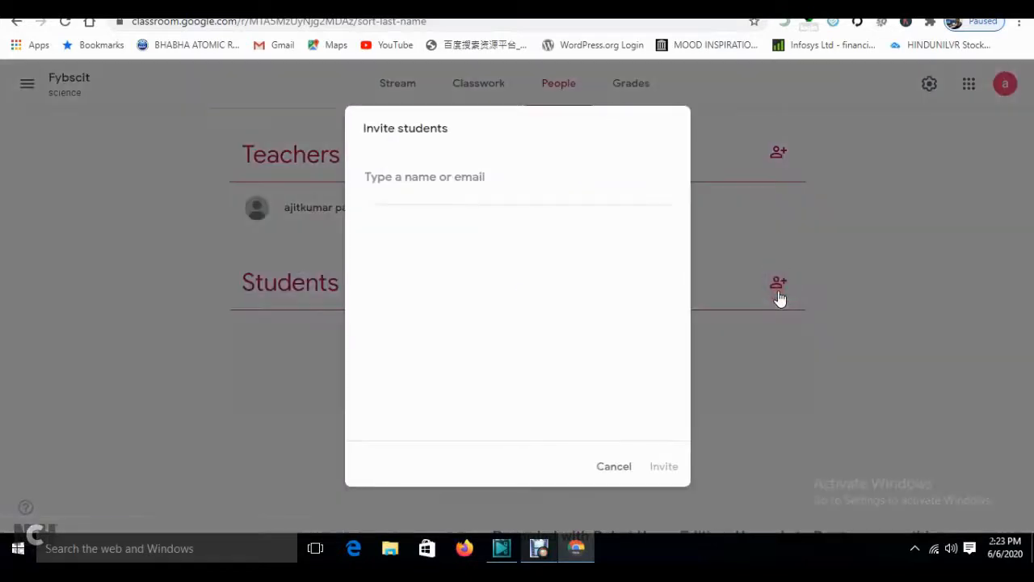
left_click(448, 173)
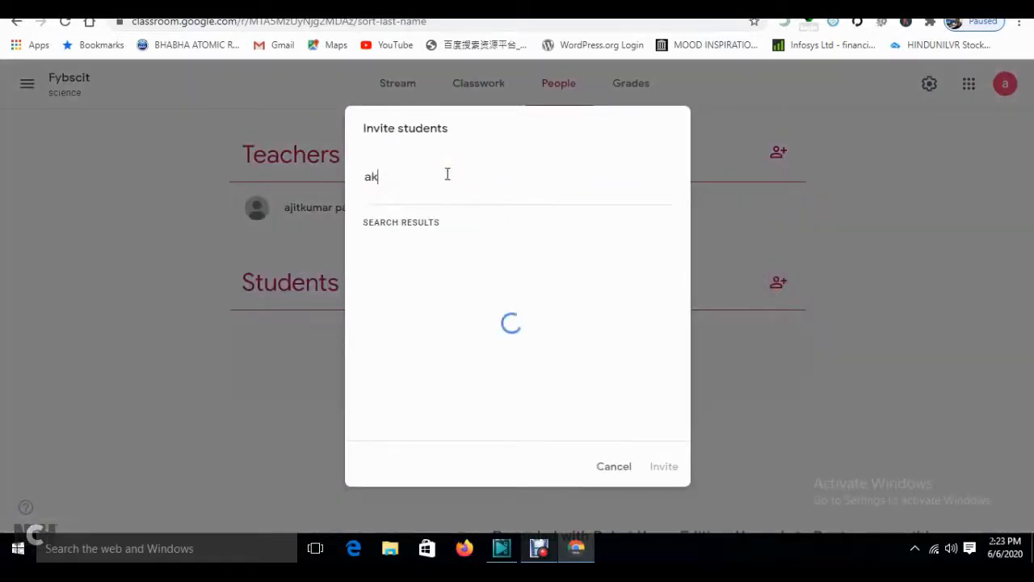
left_click(460, 255)
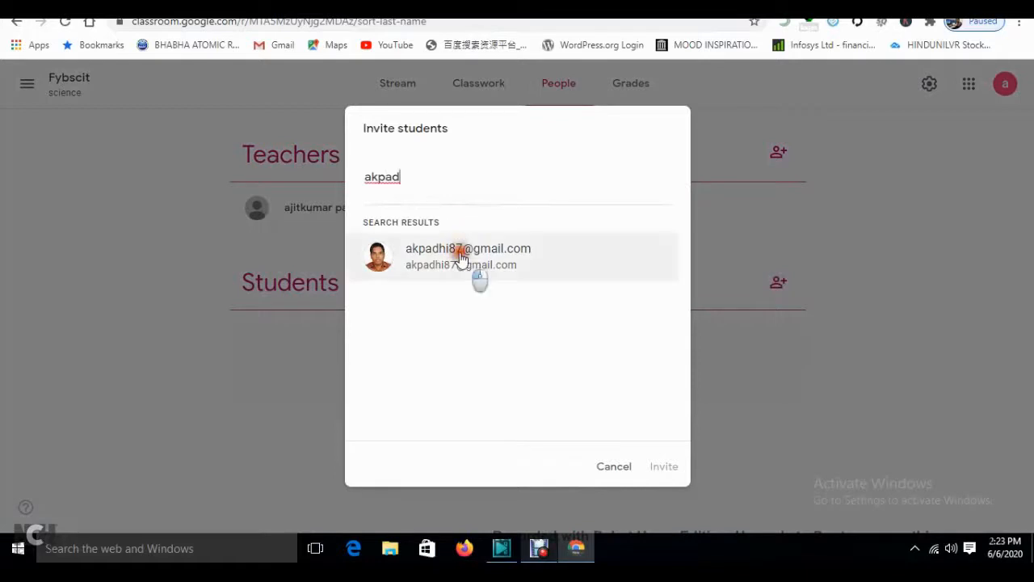
left_click(664, 464)
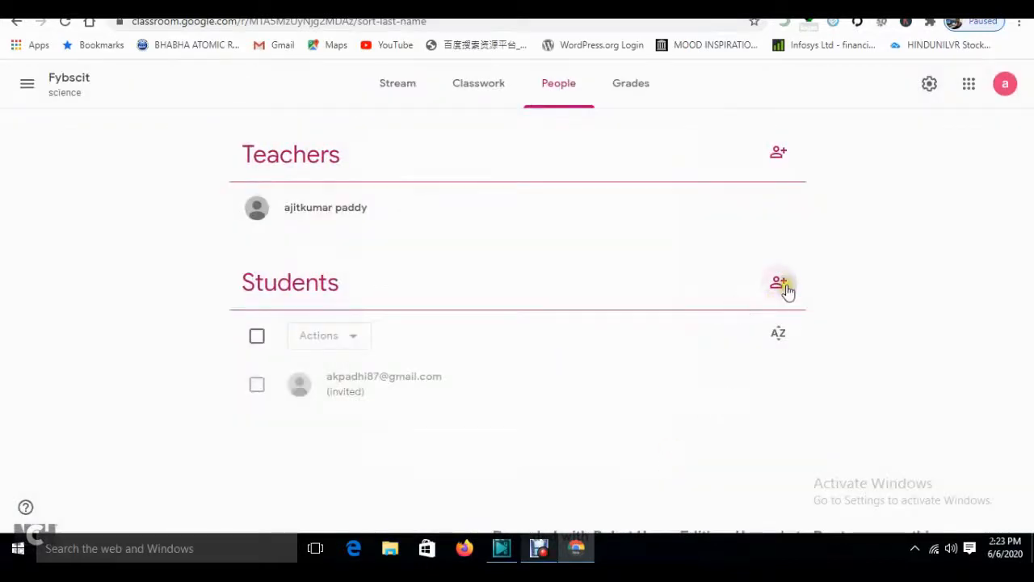
- Invite the second student by their e-mail address, then go to Classwork
left_click(780, 284)
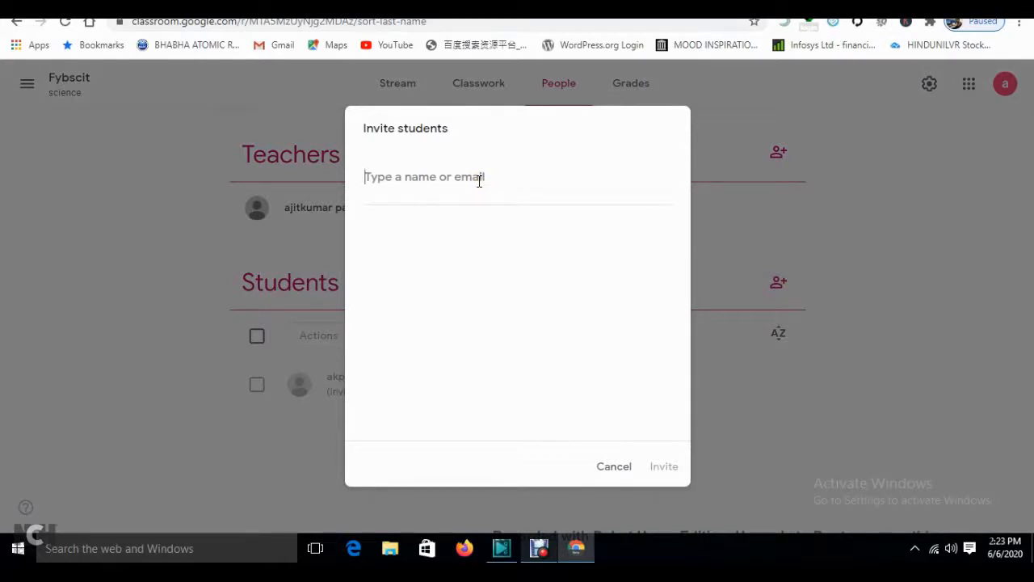
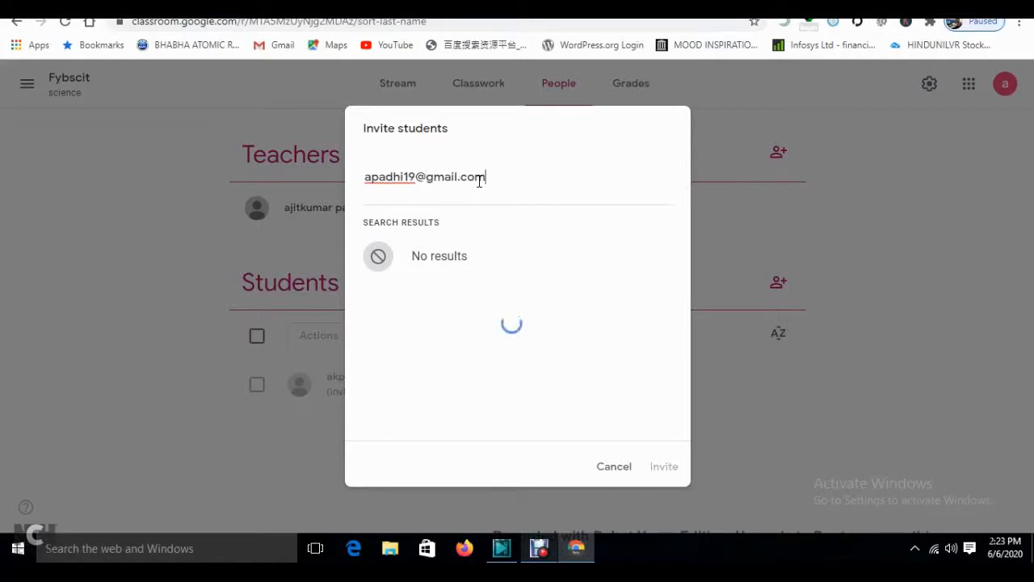
left_click(475, 248)
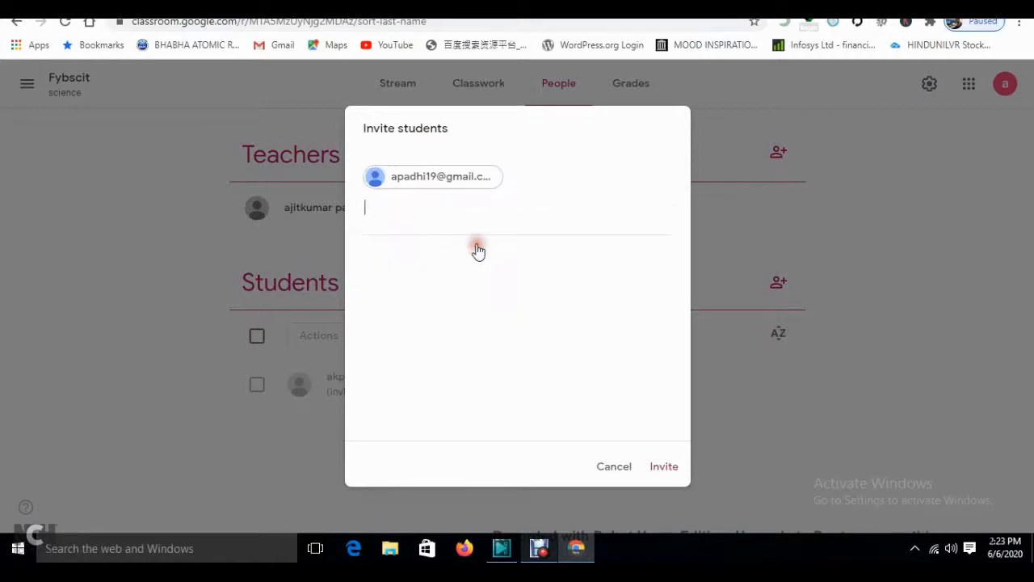
left_click(664, 472)
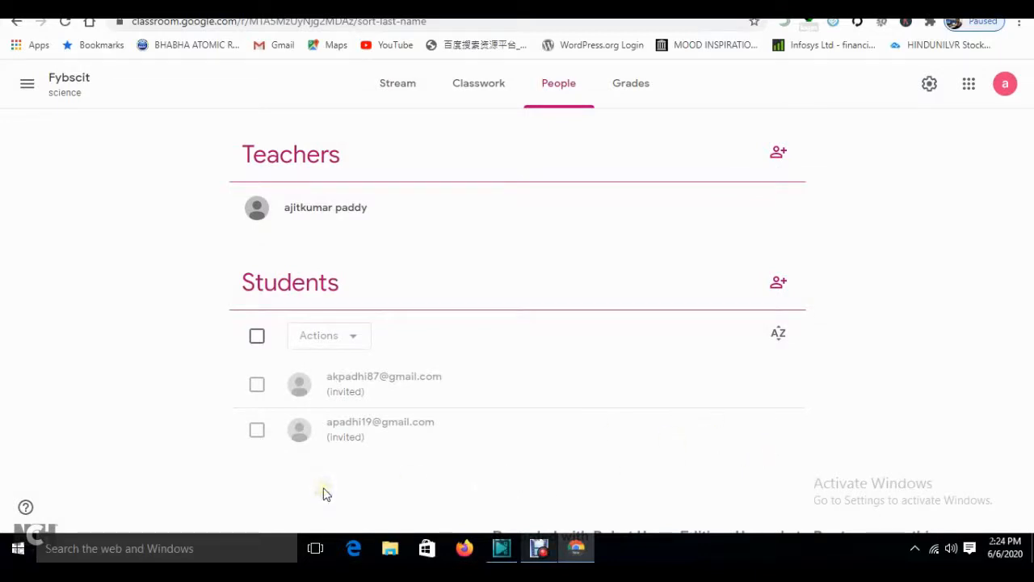
left_click(492, 93)
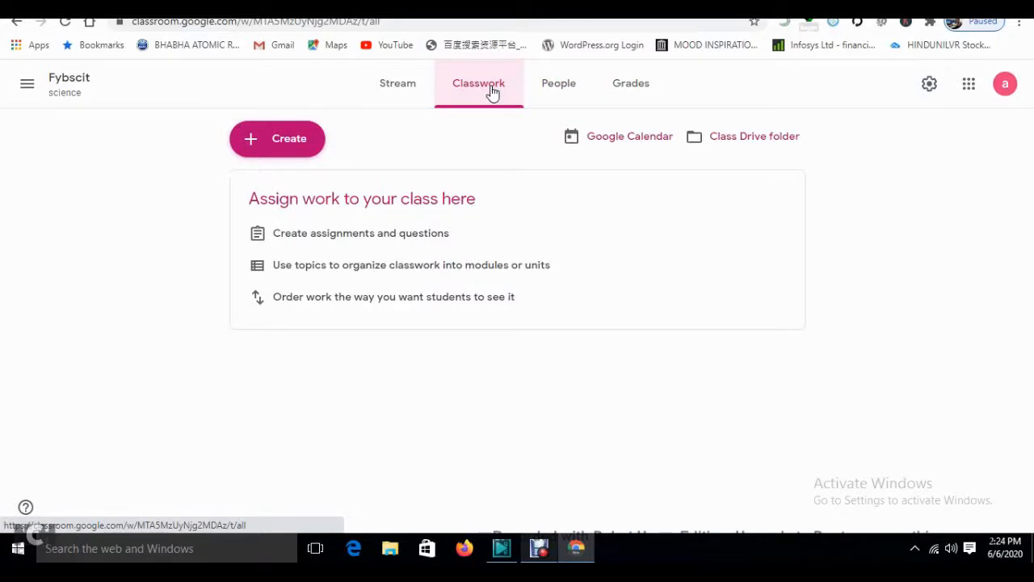
- Add a classwork topic named 'python' via Create > Topic
left_click(293, 153)
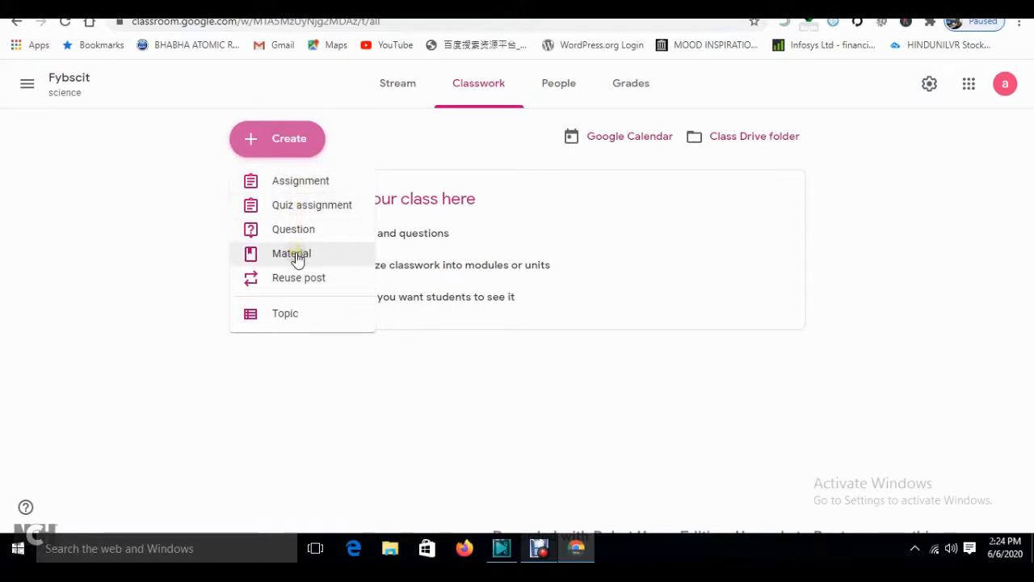
left_click(289, 315)
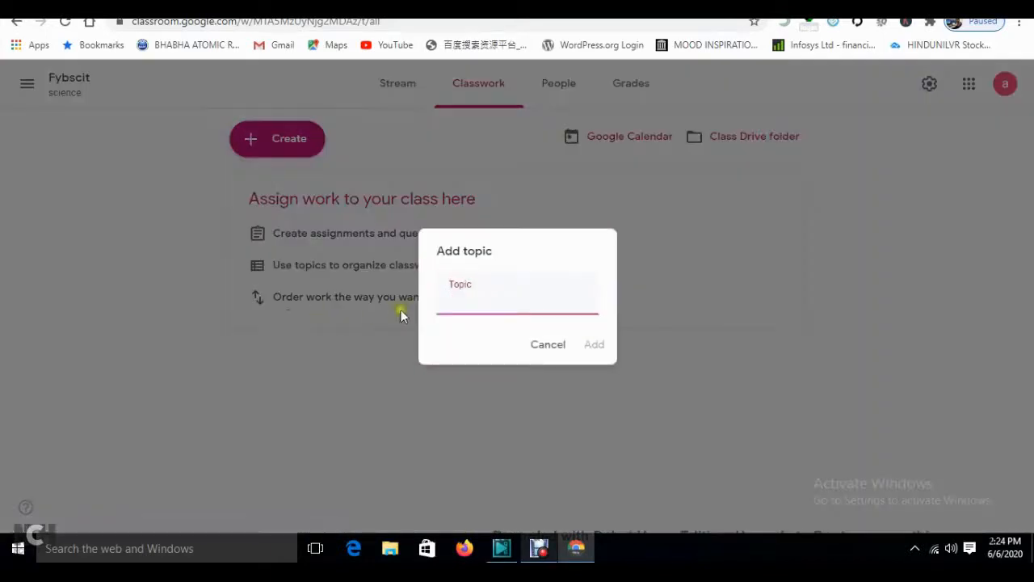
left_click(449, 301)
type("python")
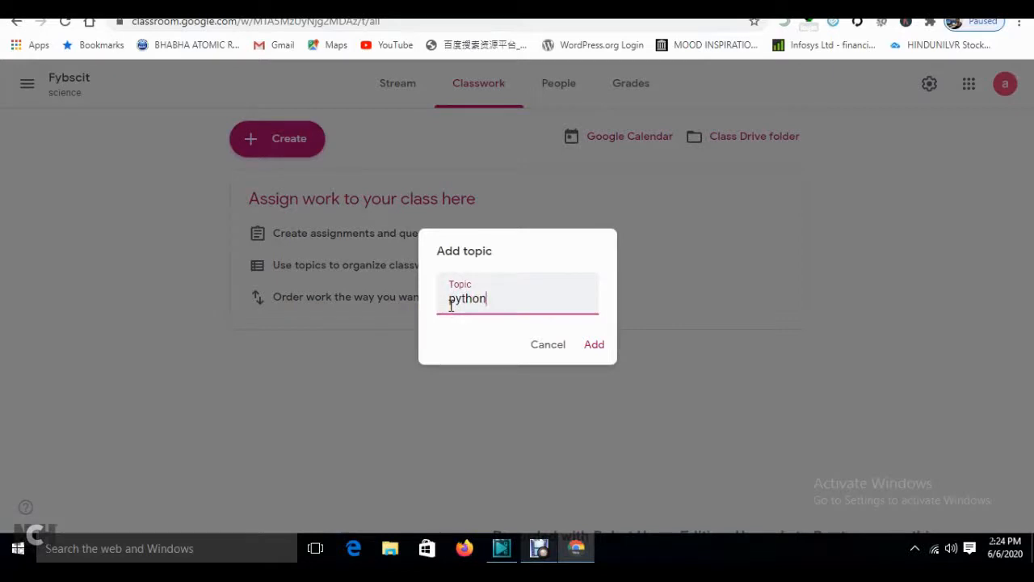
left_click(593, 346)
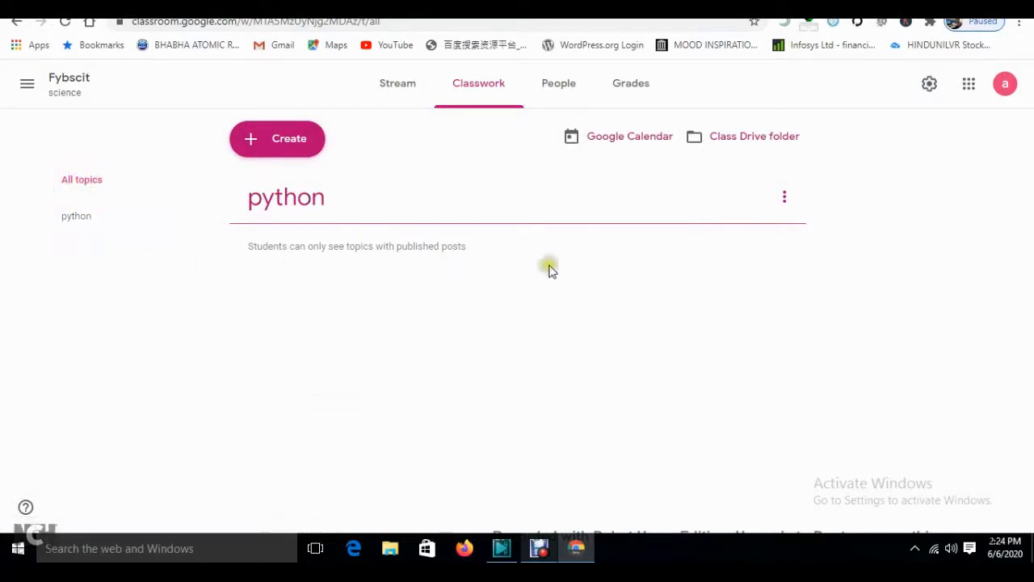
- Create a new assignment titled 'Python overview', dismissing the tips
left_click(293, 148)
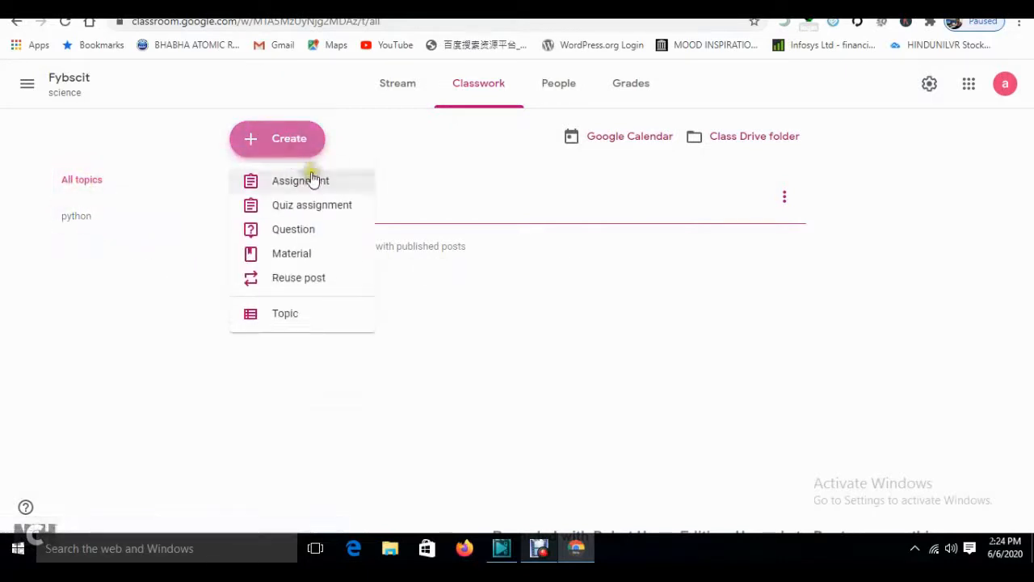
left_click(314, 181)
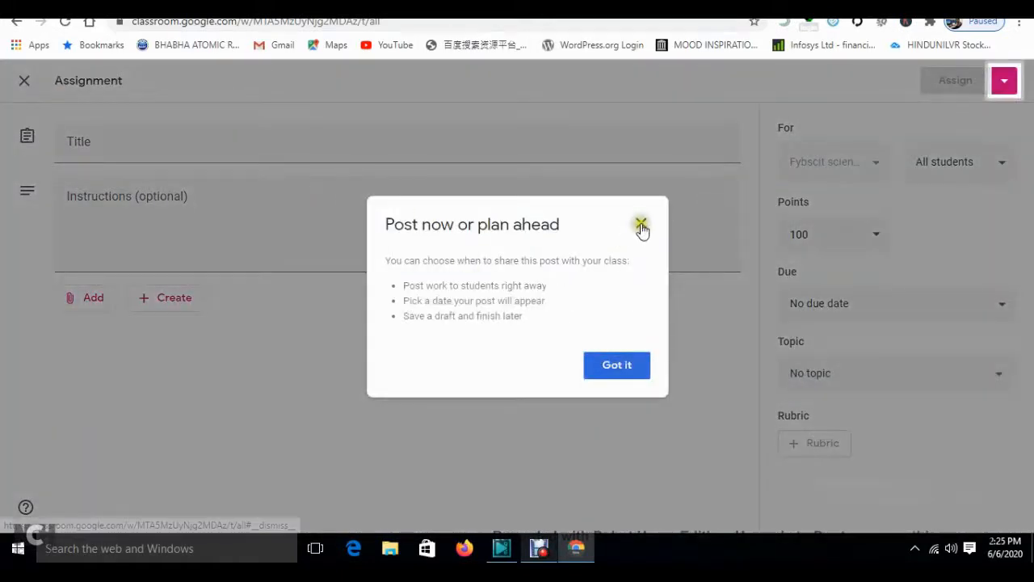
left_click(641, 224)
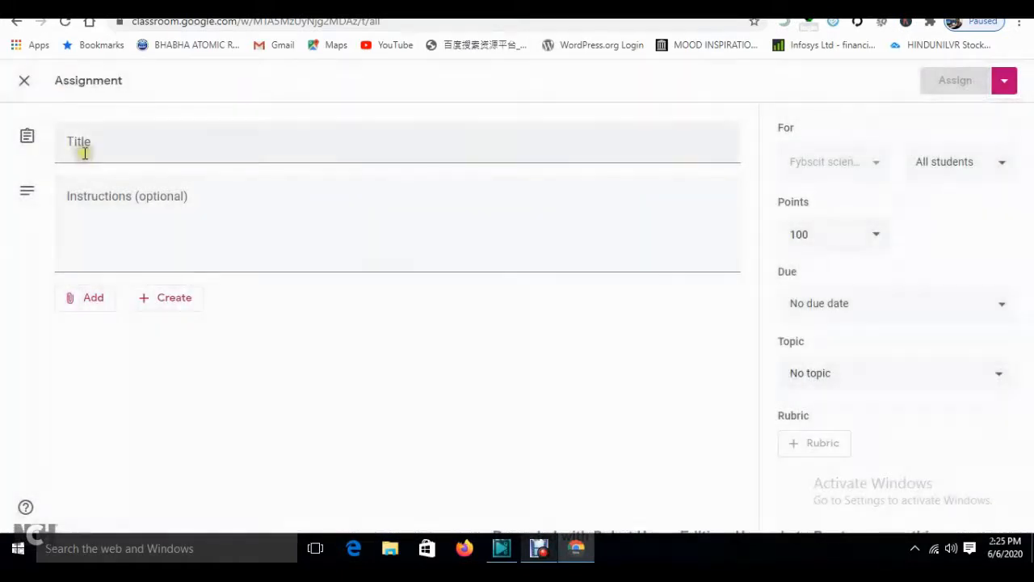
left_click(84, 153)
type("Pyt")
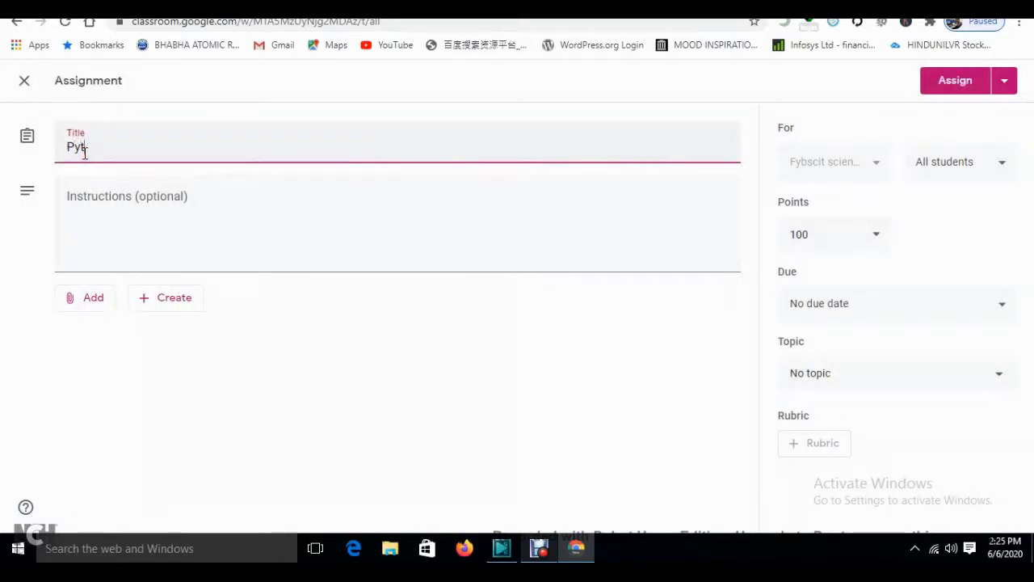
key("BackSpace")
key("BackSpace")
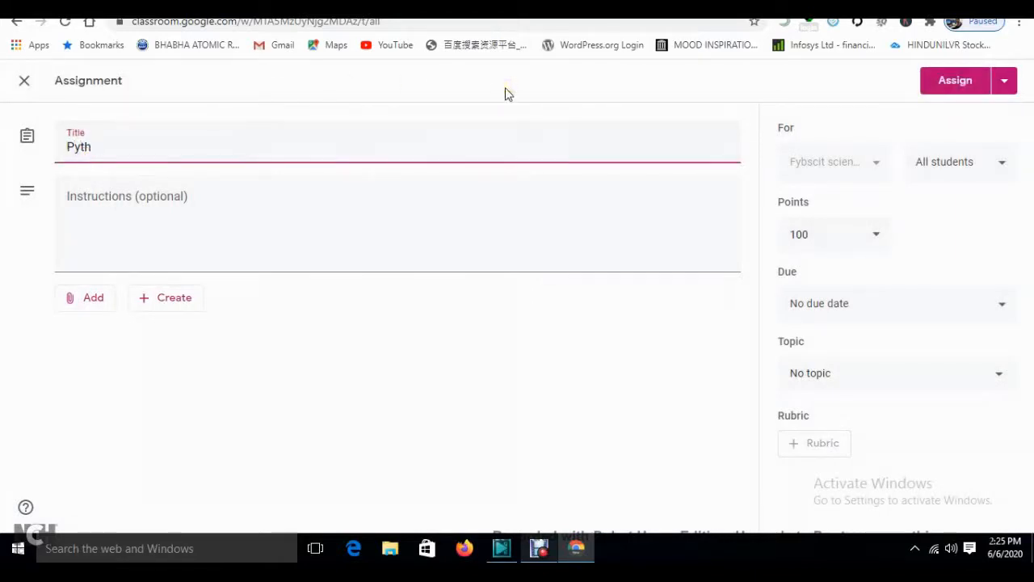
type("verview")
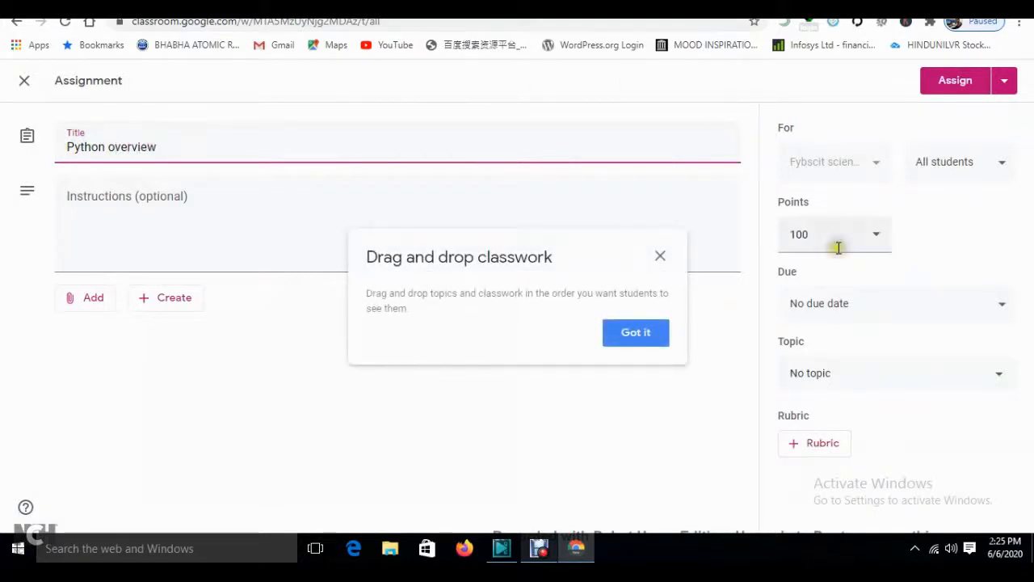
left_click(624, 339)
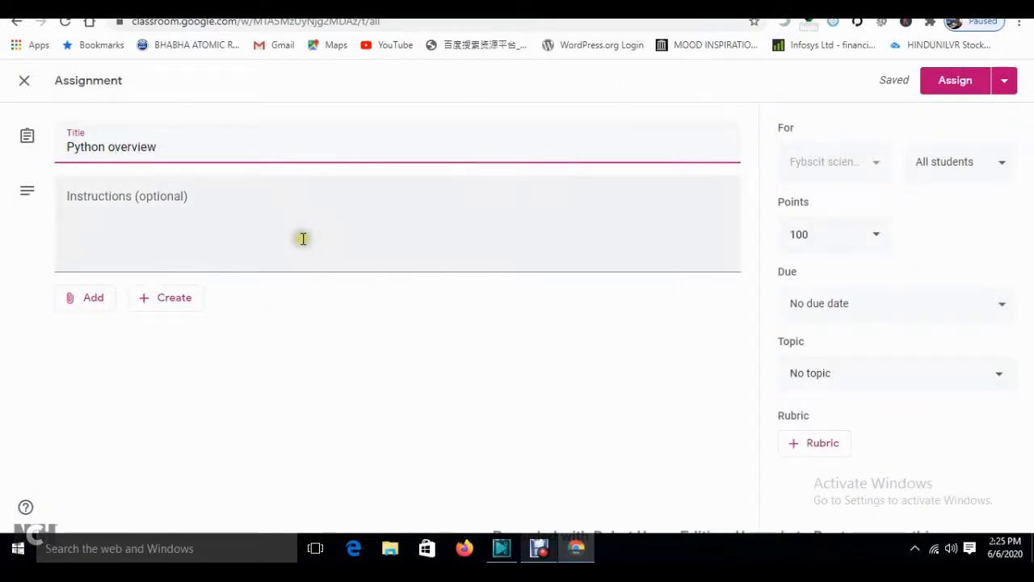
- Add the instruction 'python' and confirm the assignment goes to All students
left_click(144, 214)
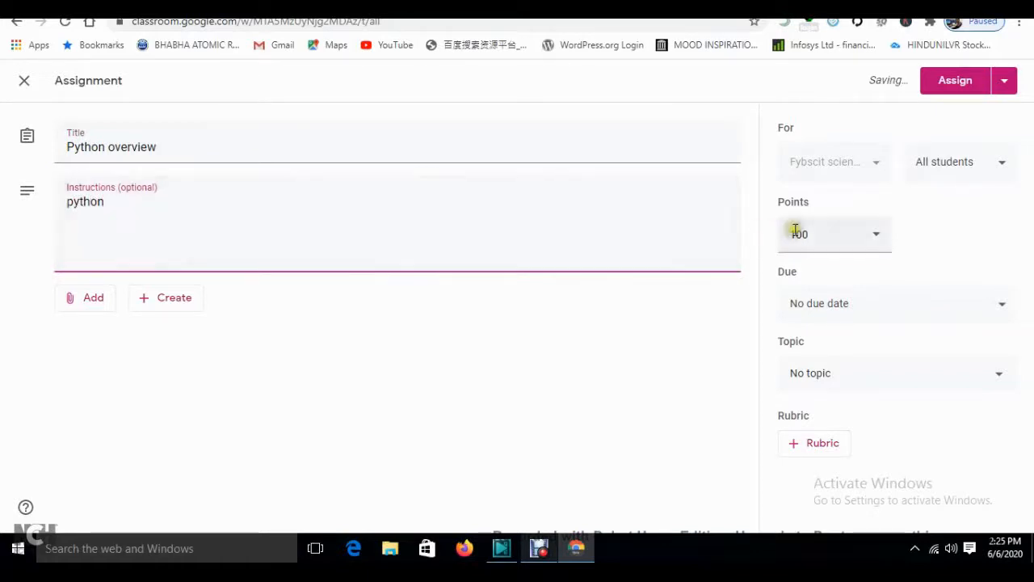
left_click(970, 159)
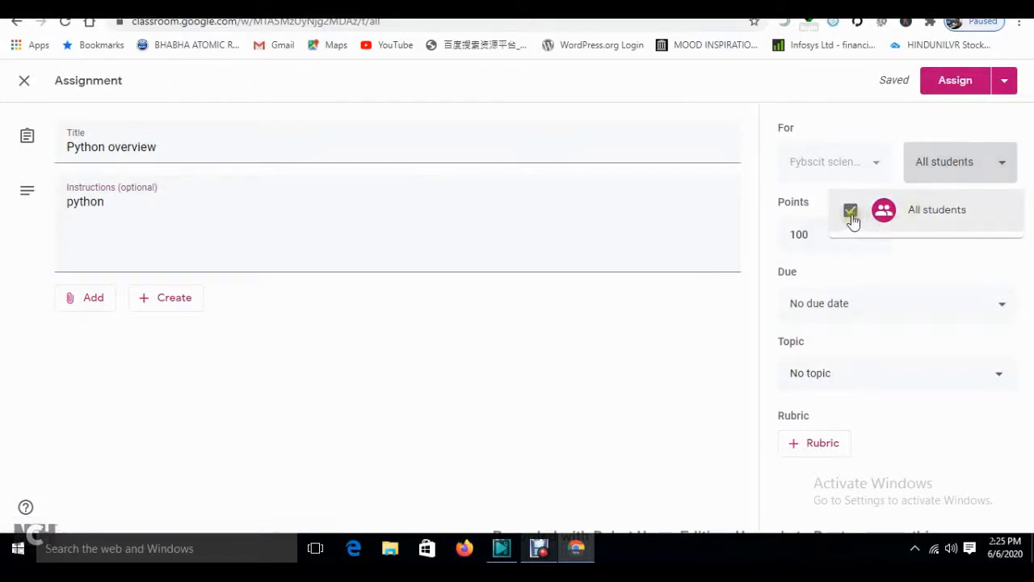
left_click(671, 343)
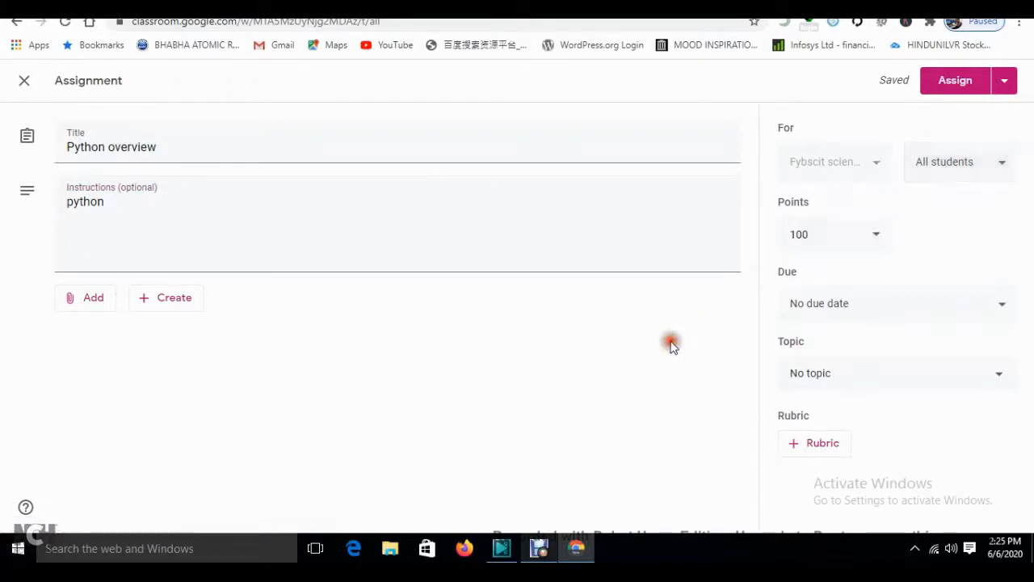
left_click(983, 171)
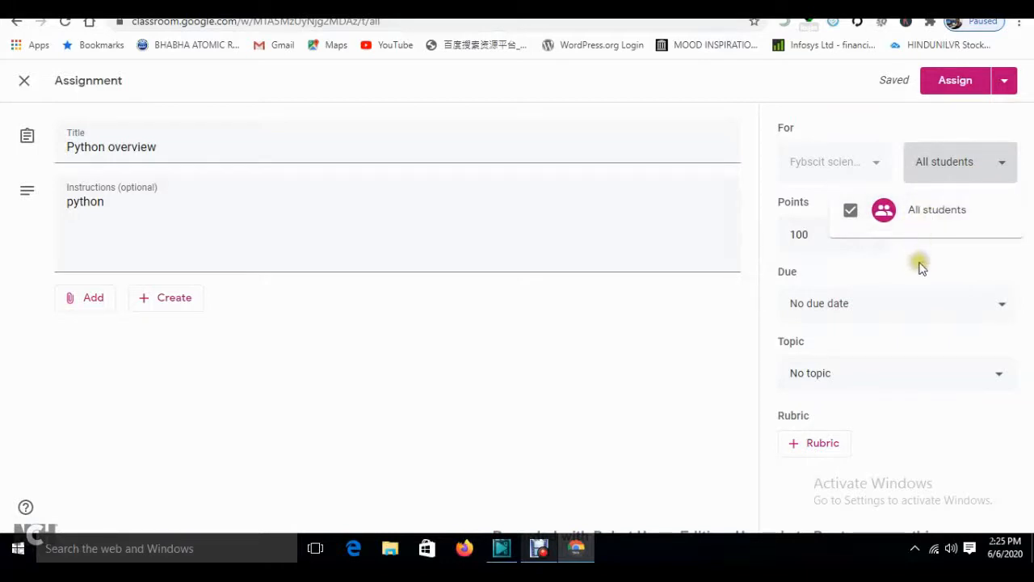
left_click(492, 402)
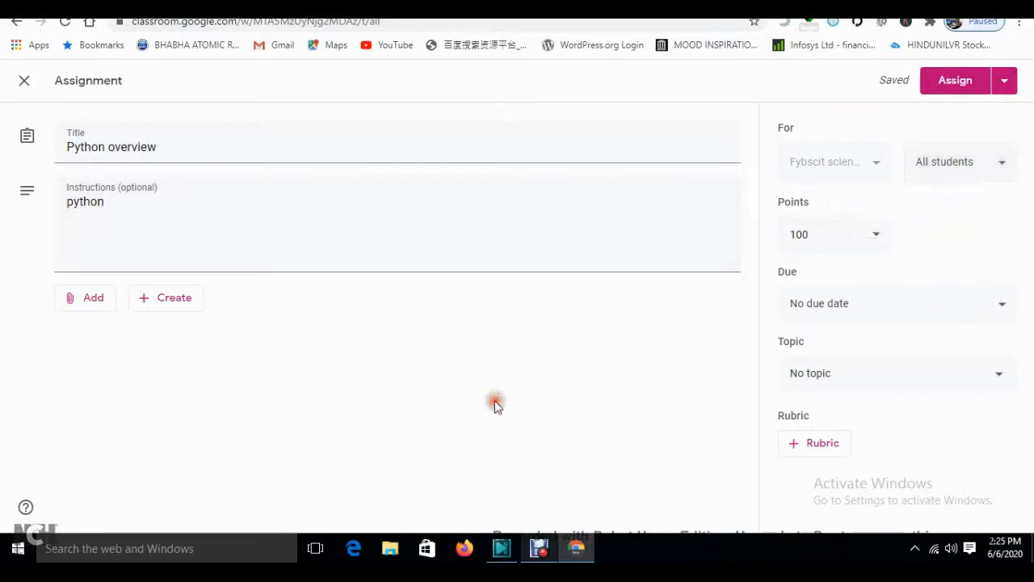
- Change the assignment's points from 100 to 60
left_click(971, 173)
left_click(972, 173)
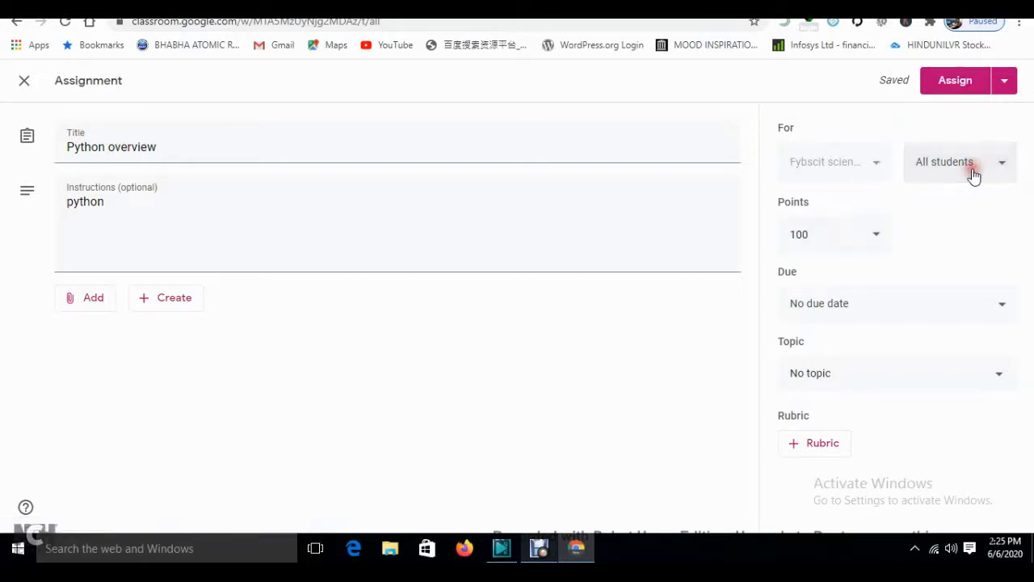
left_click(826, 236)
key("BackSpace")
key("BackSpace")
key("BackSpace")
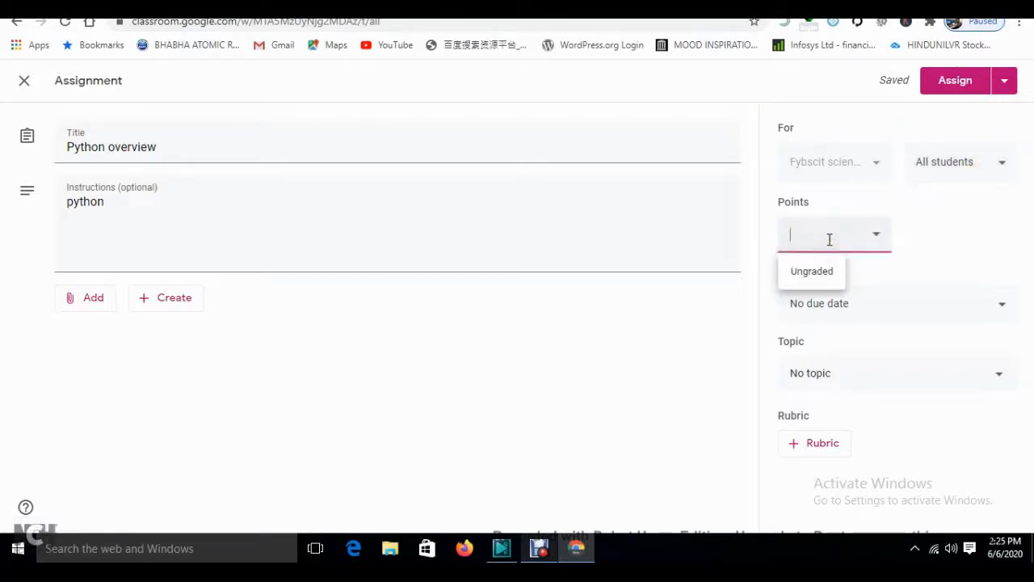
left_click(614, 432)
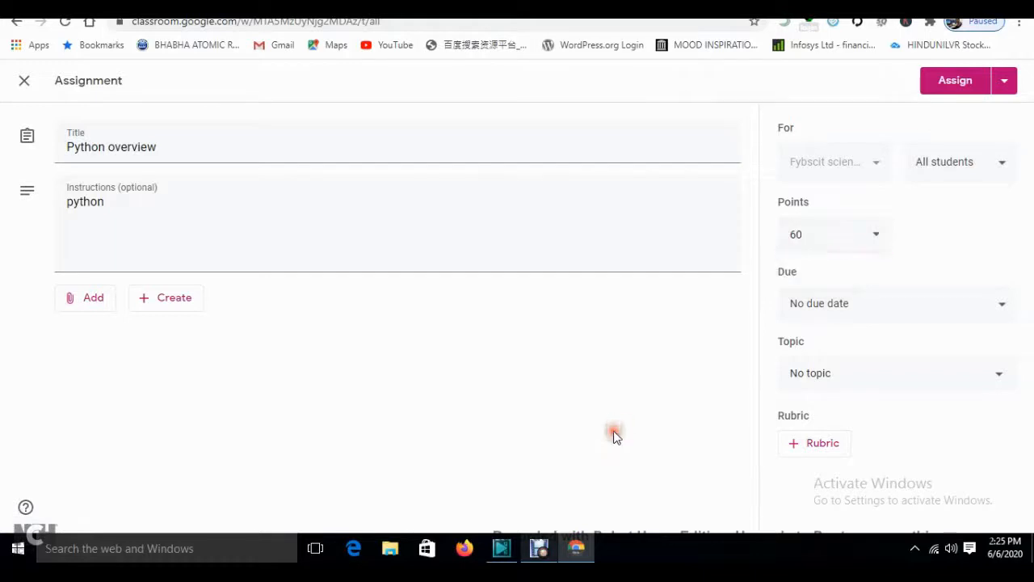
- Make it due Jun 9, 2020 at 11:59 PM and file it under the python topic
left_click(871, 308)
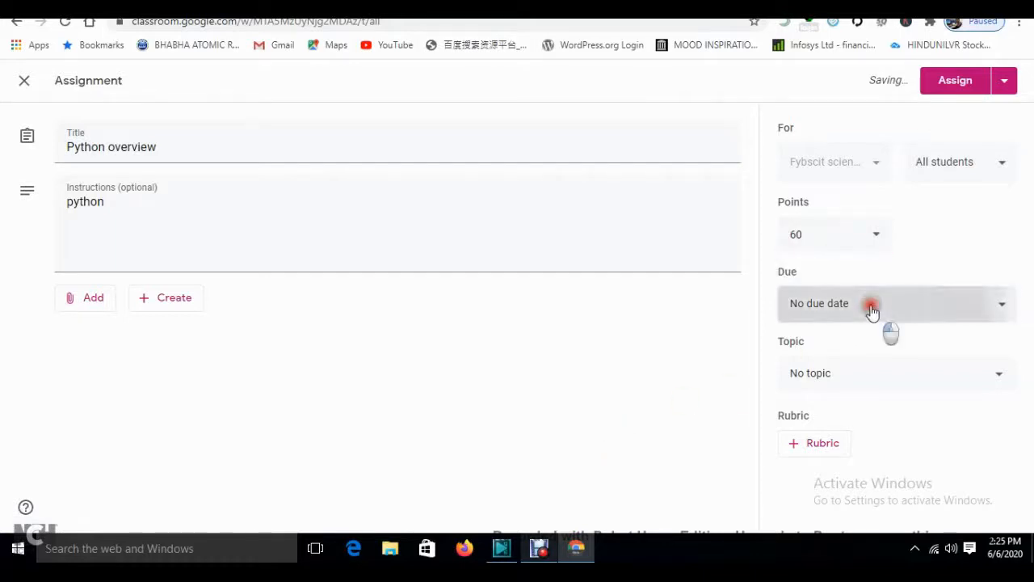
left_click(720, 337)
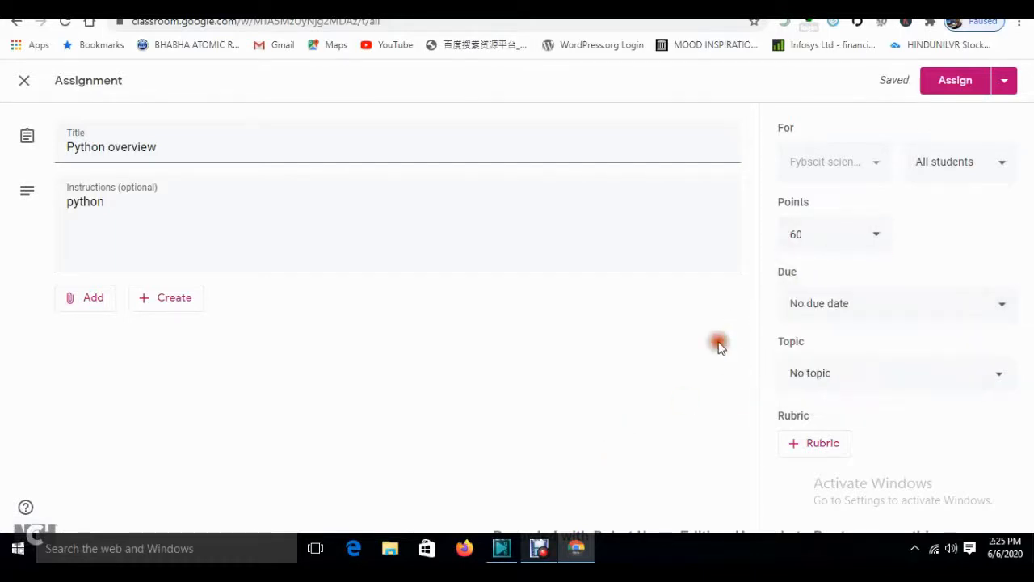
left_click(816, 310)
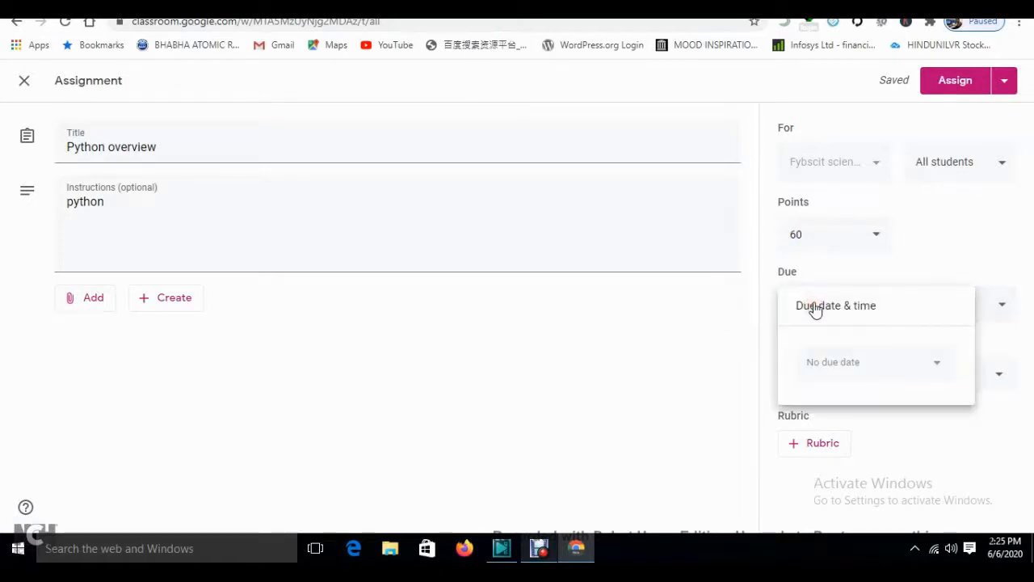
left_click(840, 359)
left_click(828, 365)
left_click(862, 257)
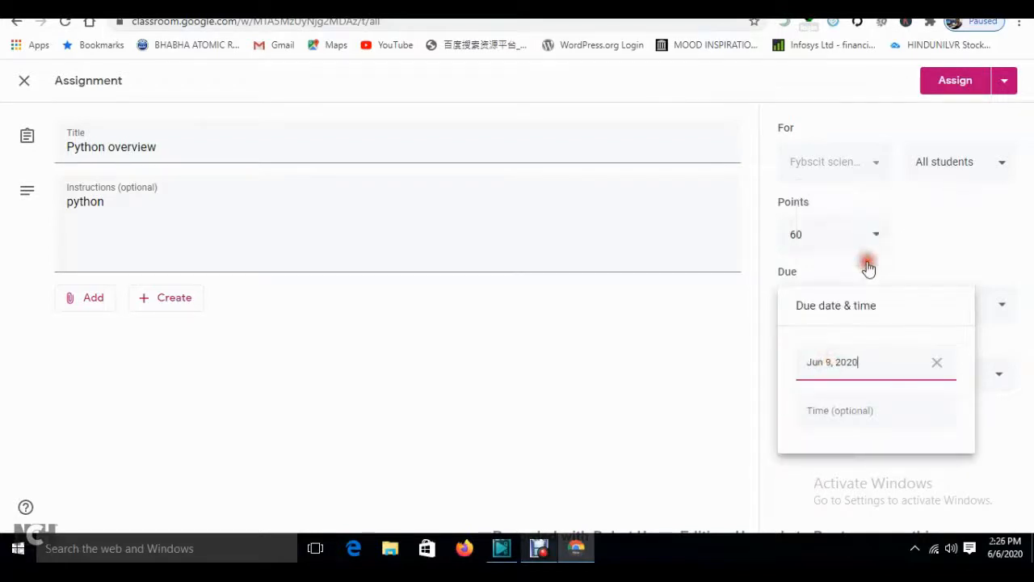
left_click(814, 434)
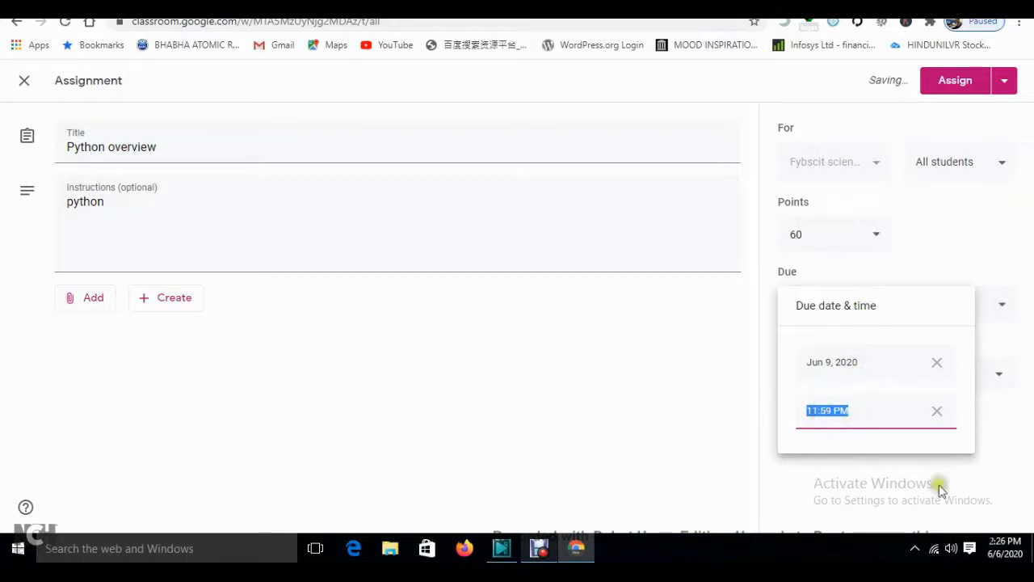
left_click(860, 413)
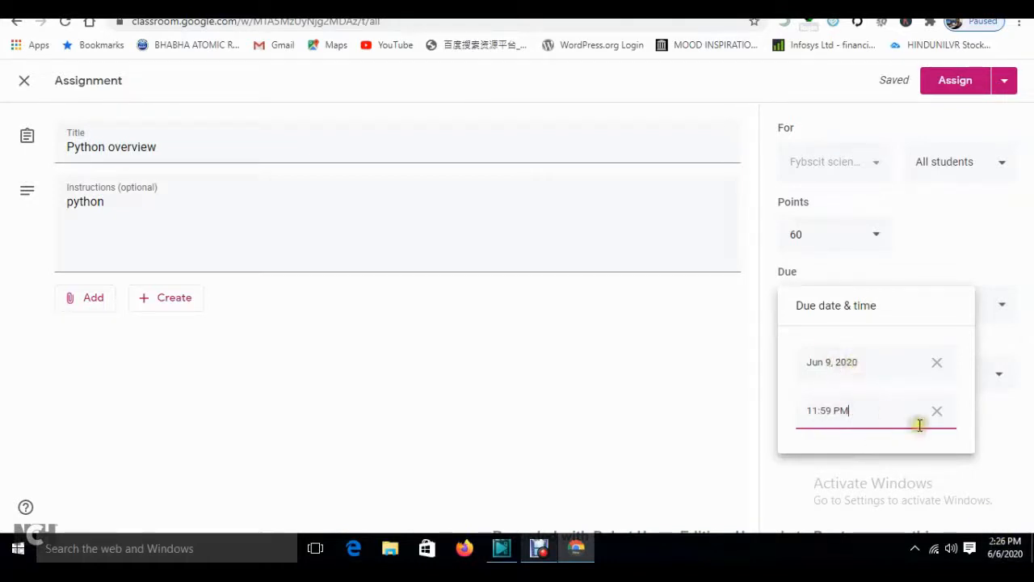
left_click(648, 446)
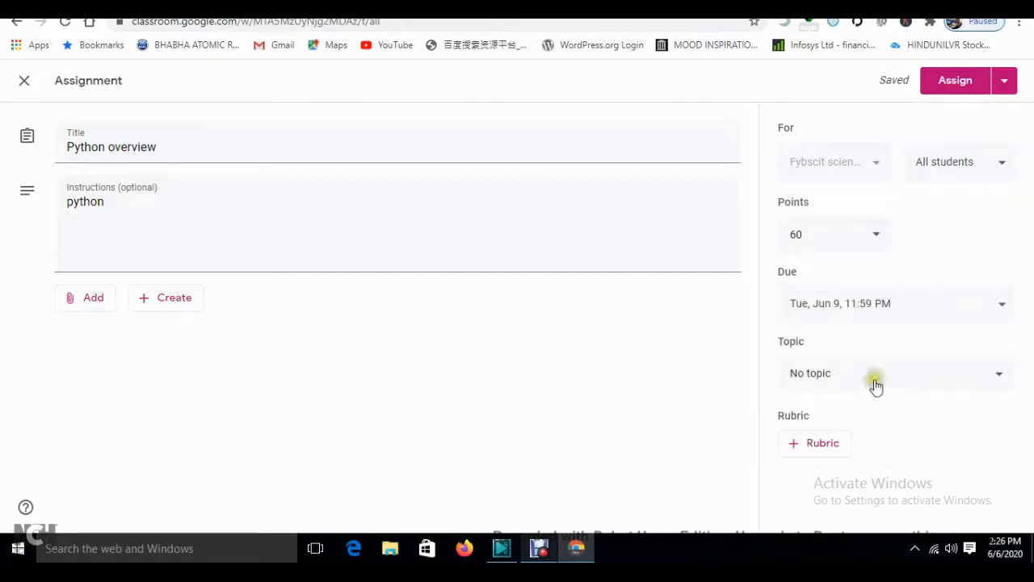
left_click(834, 378)
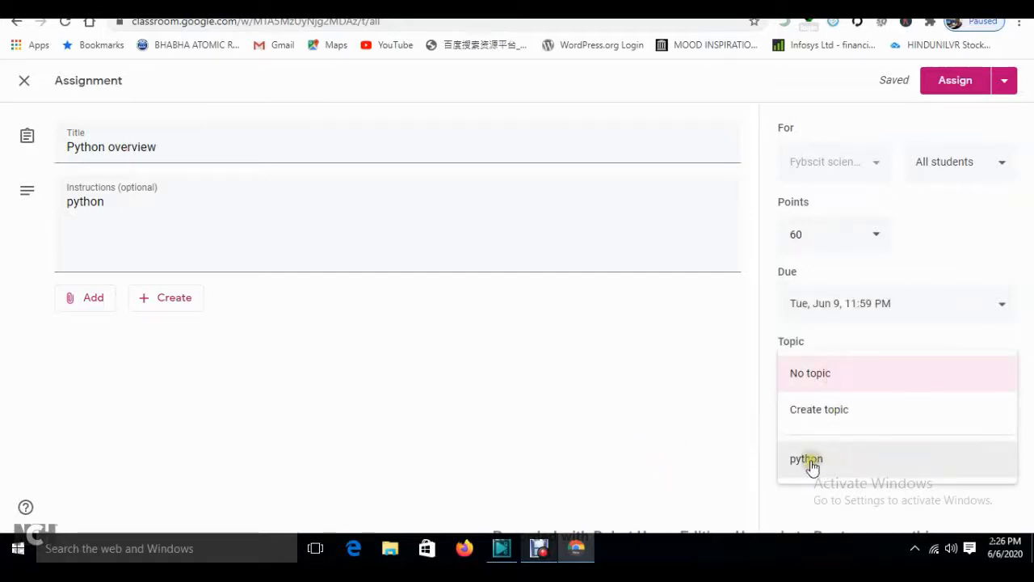
left_click(809, 461)
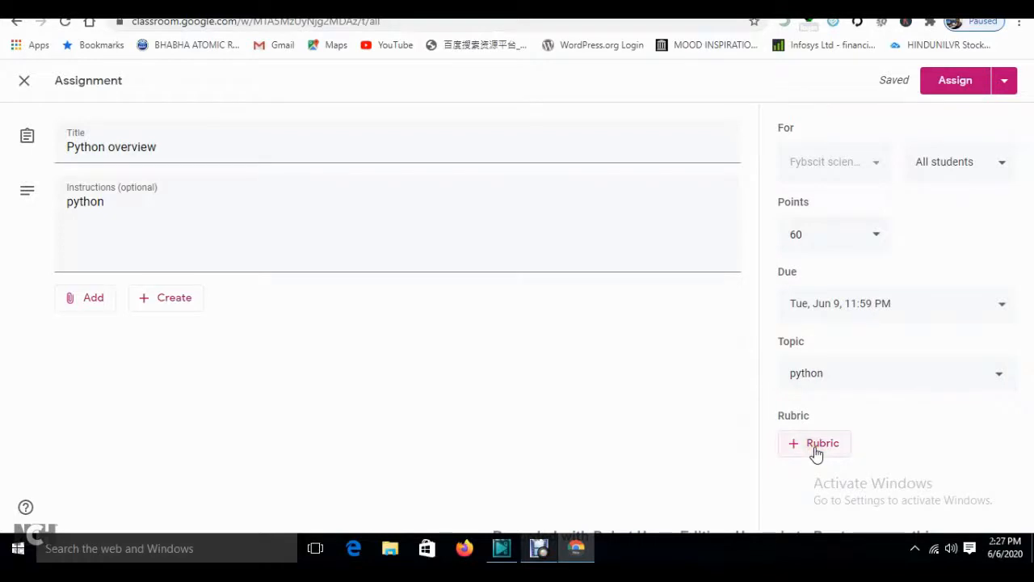
left_click(816, 449)
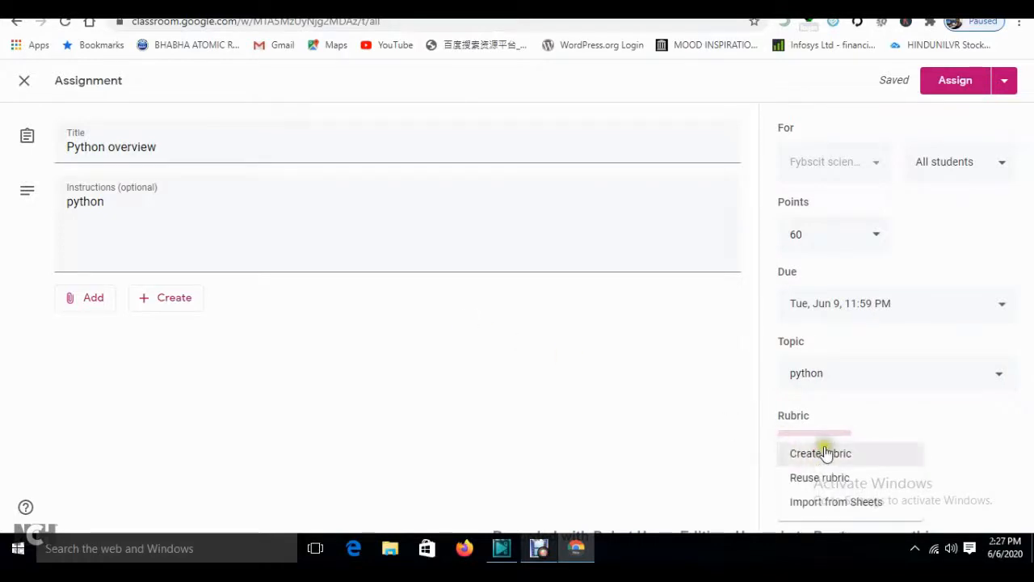
left_click(824, 452)
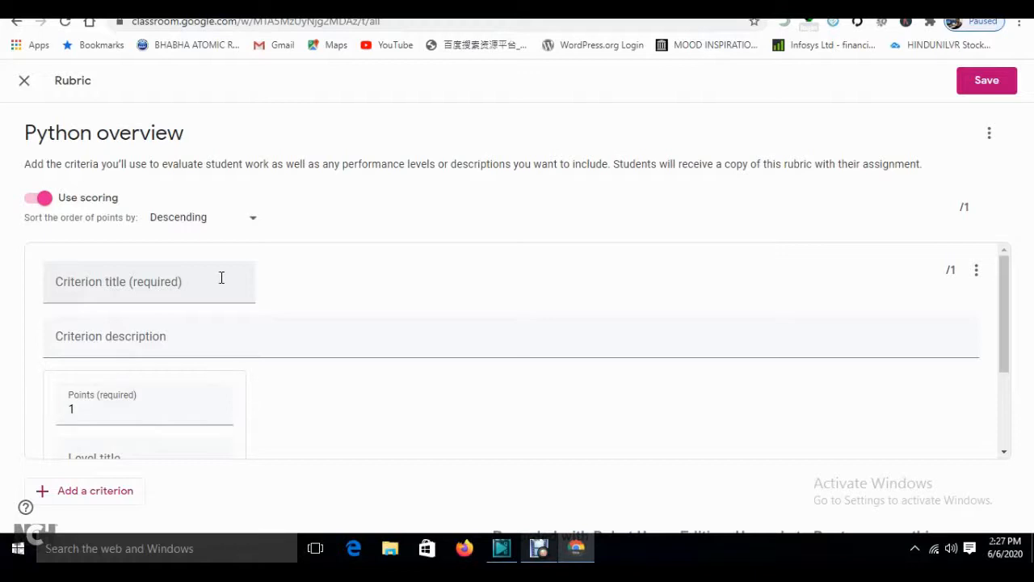
left_click_drag(1004, 305, 1004, 317)
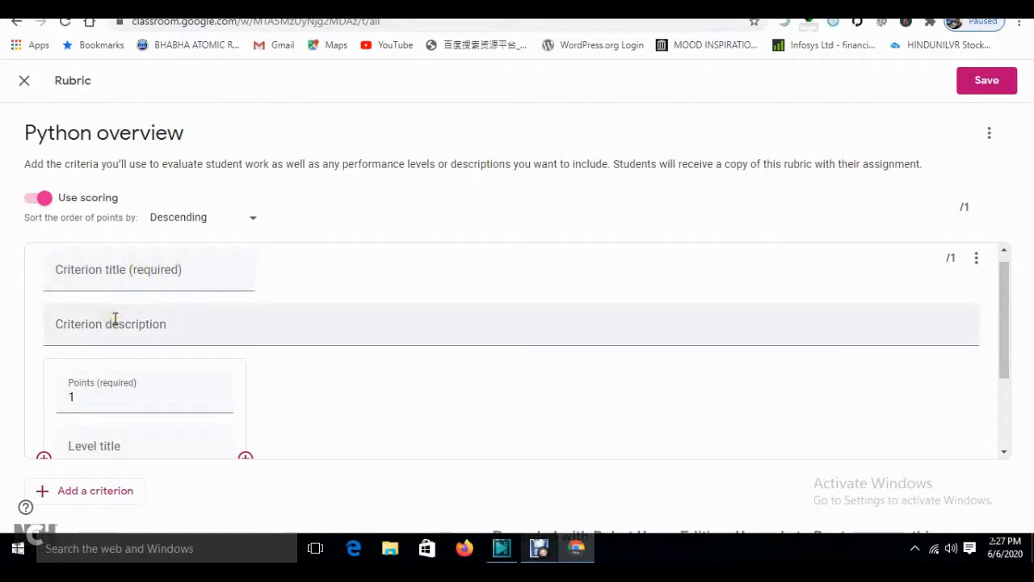
scroll(99, 393, "down", 2)
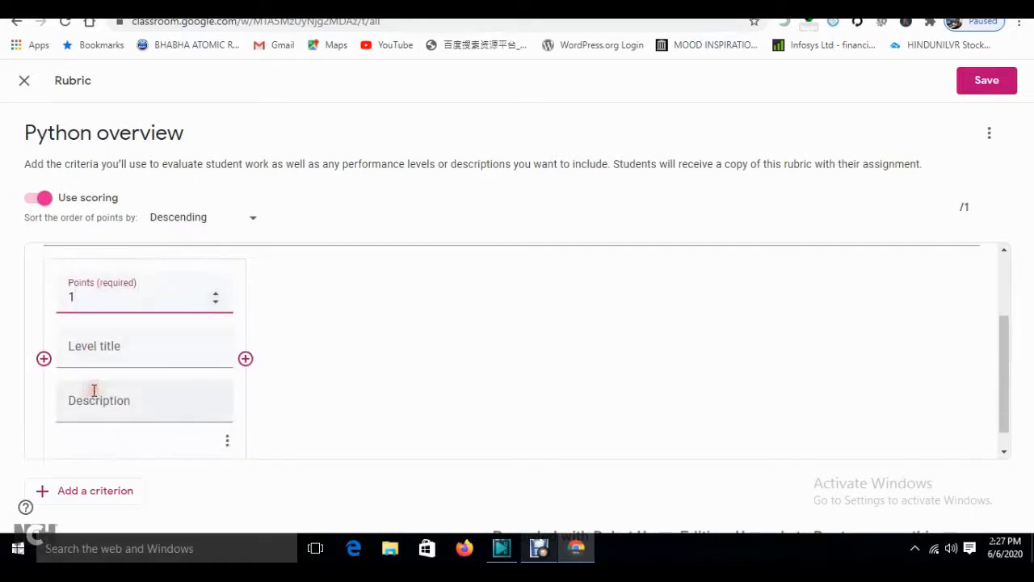
left_click(381, 429)
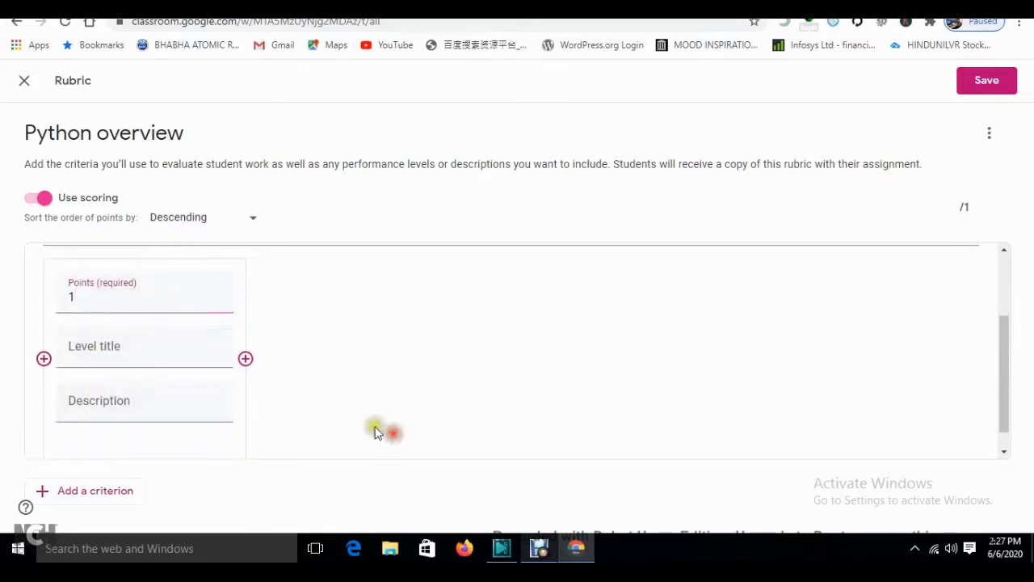
left_click(150, 334)
left_click(426, 419)
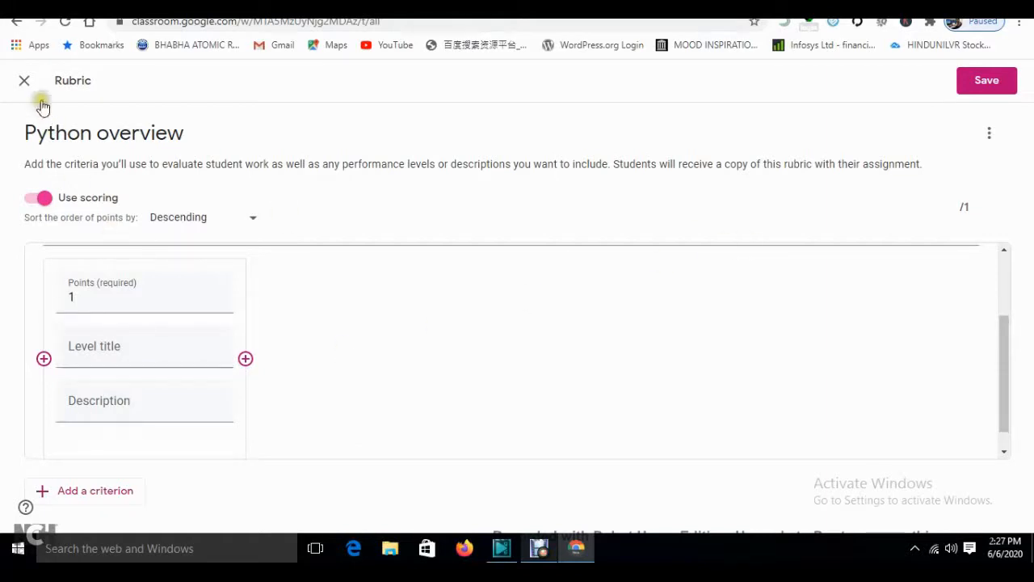
left_click(24, 80)
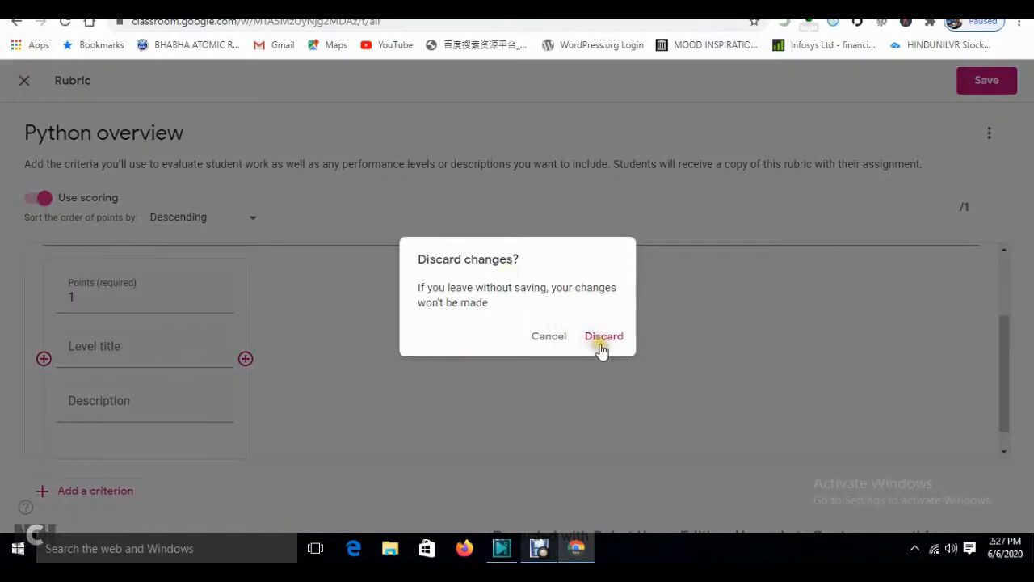
- Discard the unfinished rubric and show the publishing options beside Assign
left_click(597, 333)
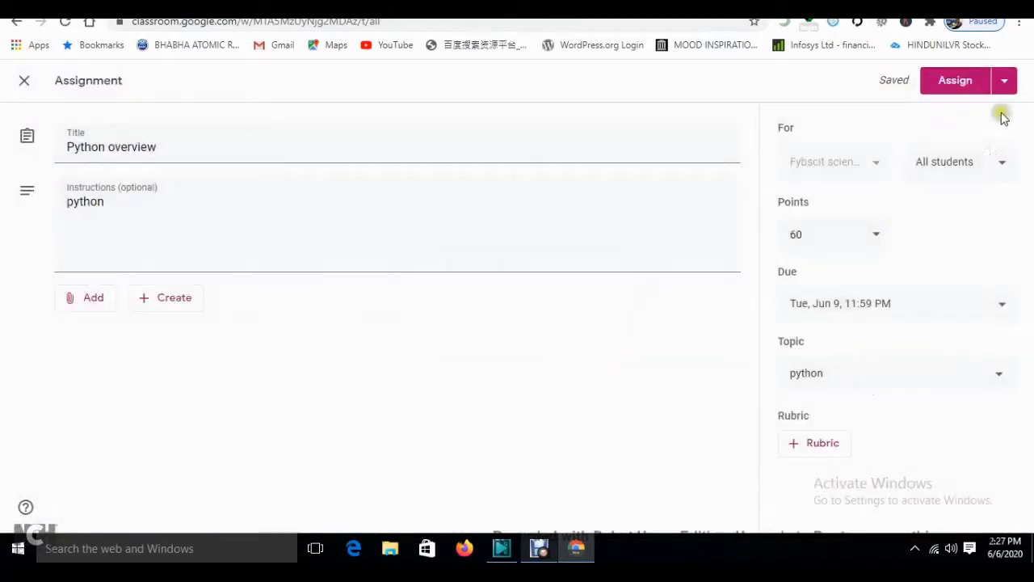
left_click(1004, 80)
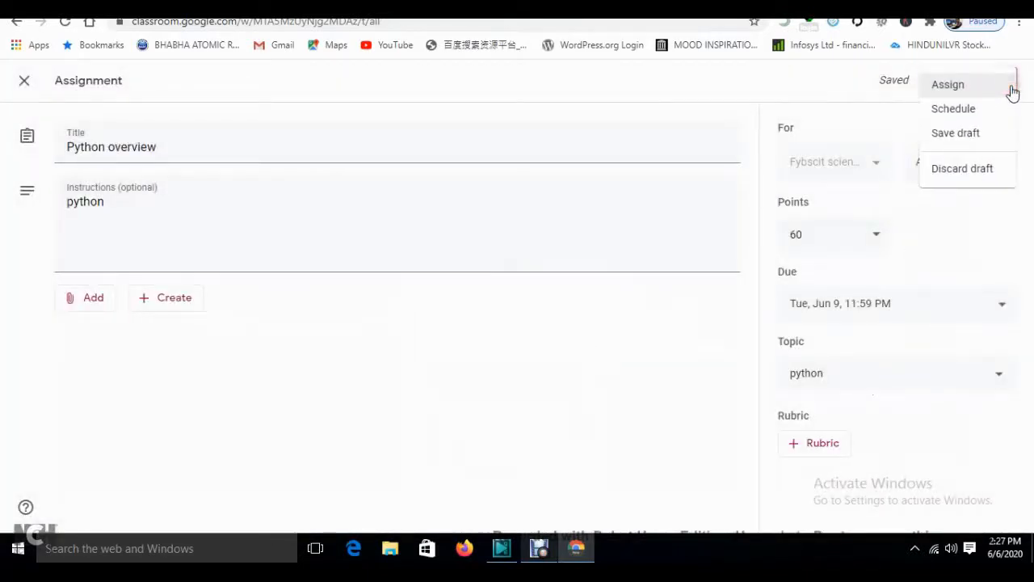
- Schedule the Python overview assignment to post on Jun 8, 2020 at 7:00 PM
left_click(956, 110)
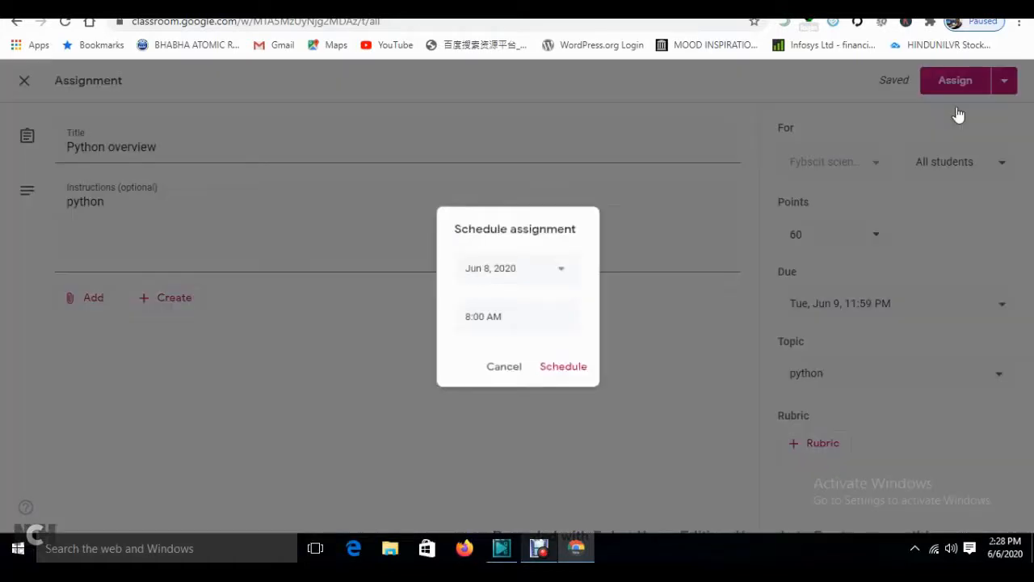
left_click(571, 274)
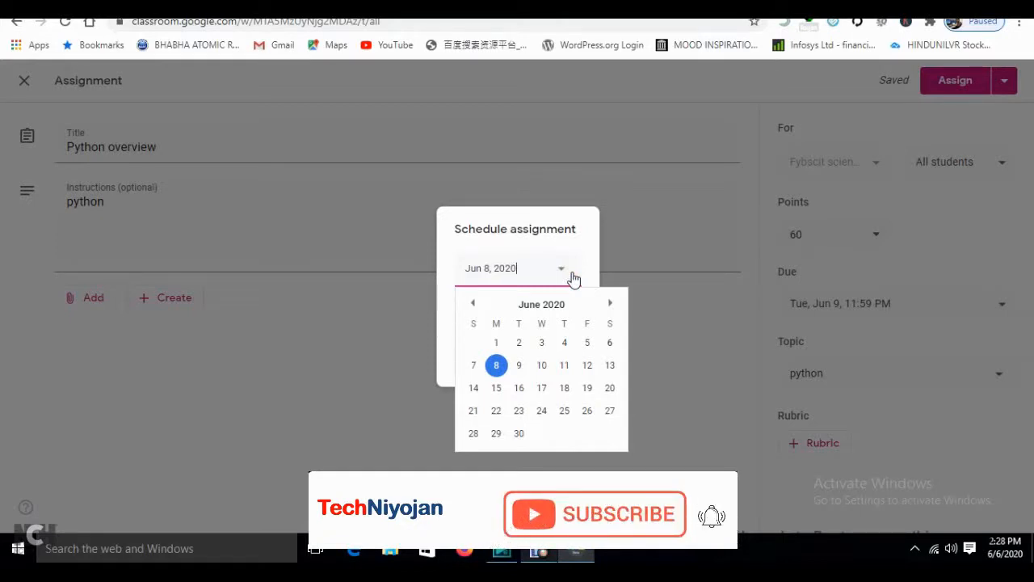
left_click(519, 365)
left_click(496, 365)
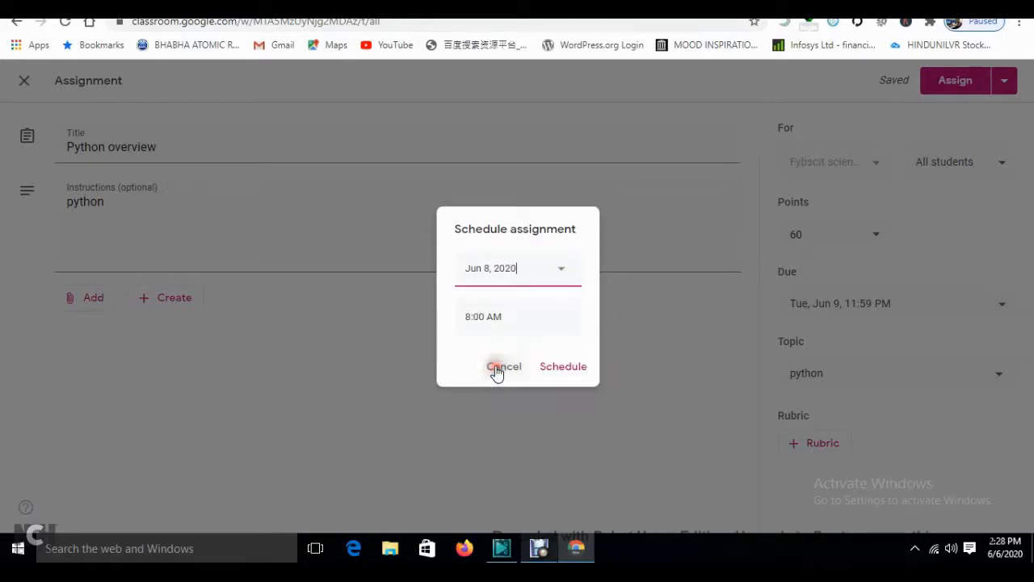
left_click(511, 323)
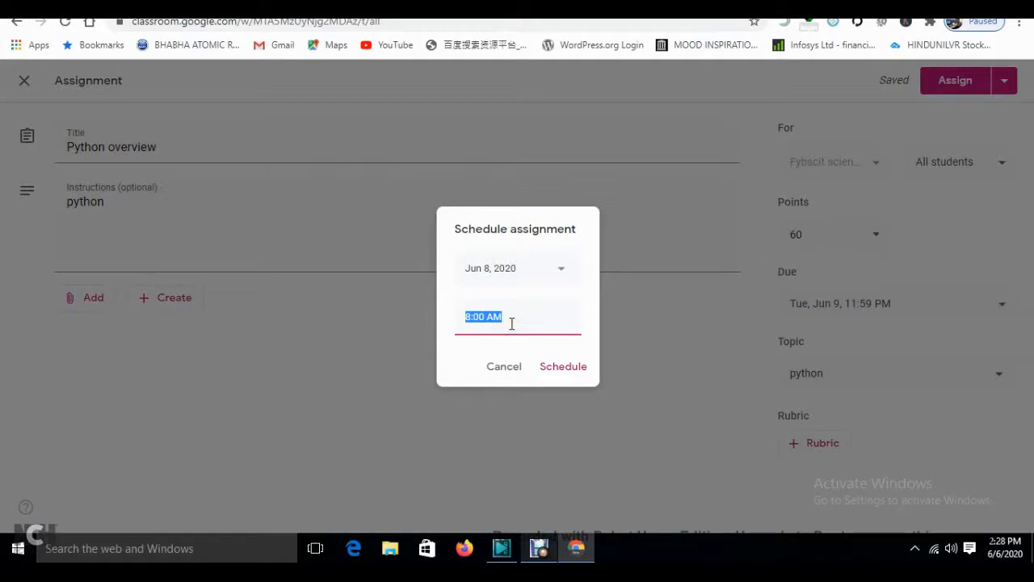
type("7")
left_click(553, 374)
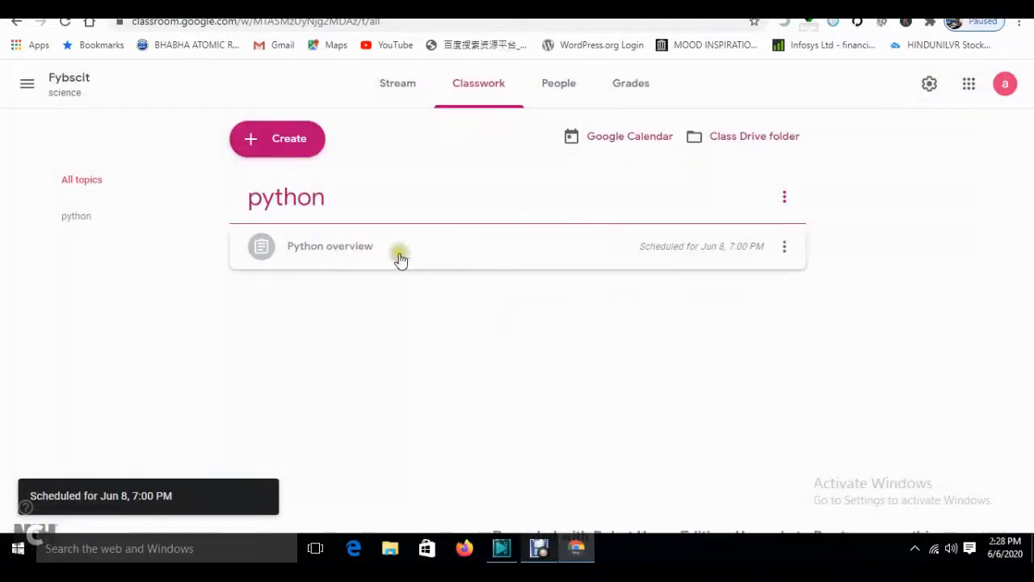
- Expand the Python overview entry to see its due date, then launch Firefox and return to Chrome
left_click(336, 246)
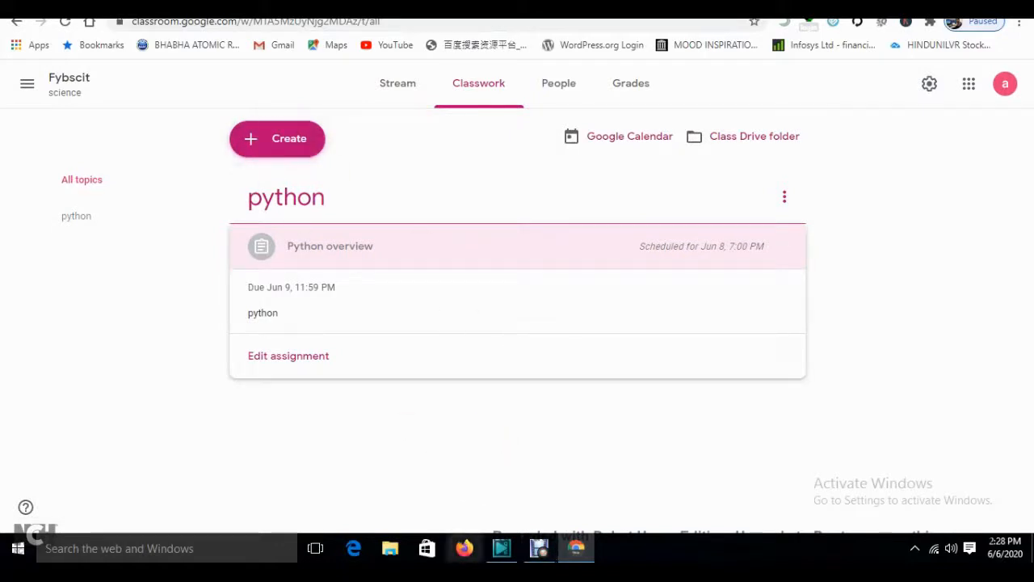
left_click(465, 548)
left_click(576, 548)
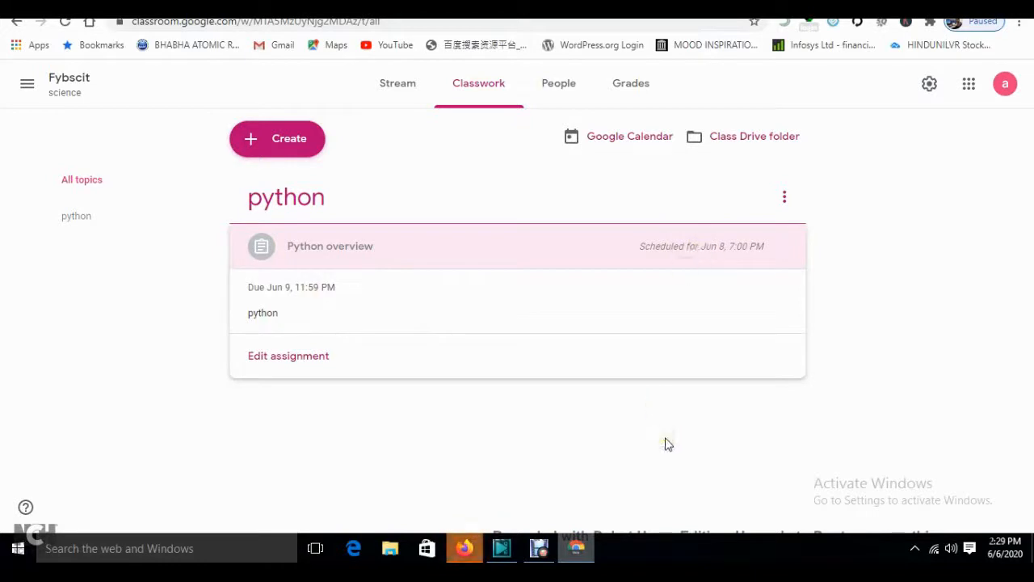
- In Firefox, dismiss the default-browser prompt, search Google for gmail and open the Gmail result
left_click(475, 547)
left_click(601, 289)
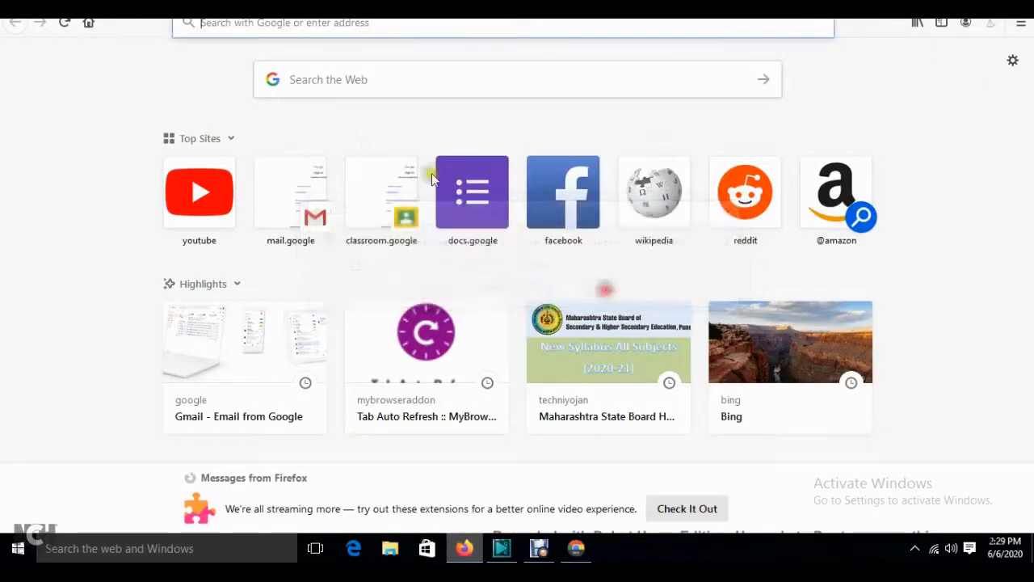
left_click(254, 22)
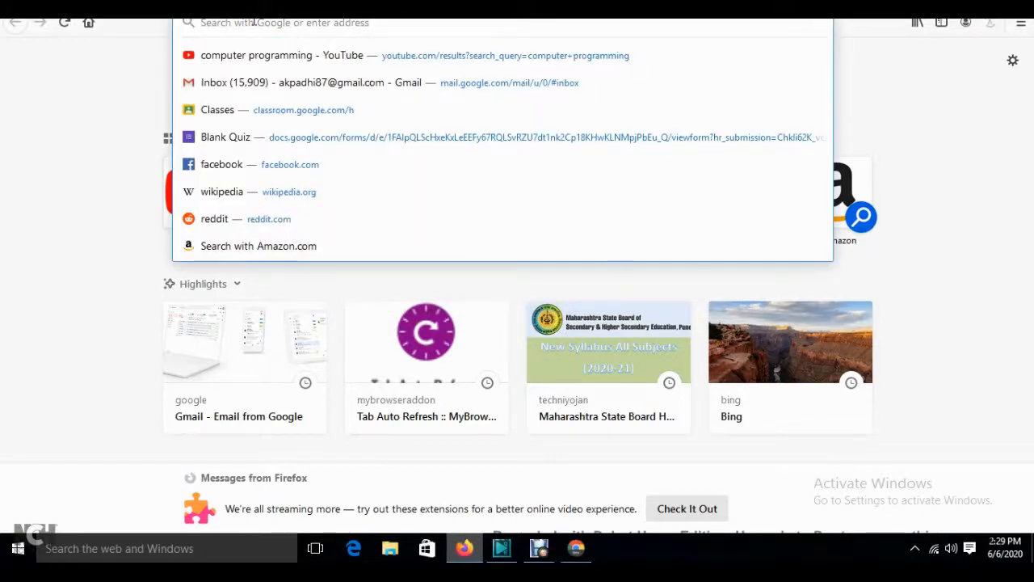
type("gm")
key("Down")
key("Return")
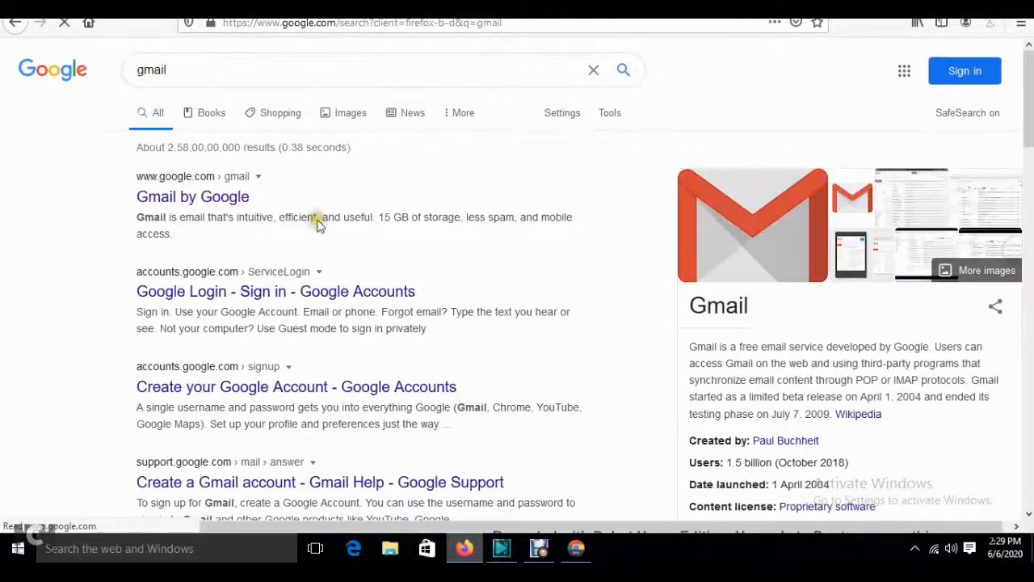
left_click(219, 203)
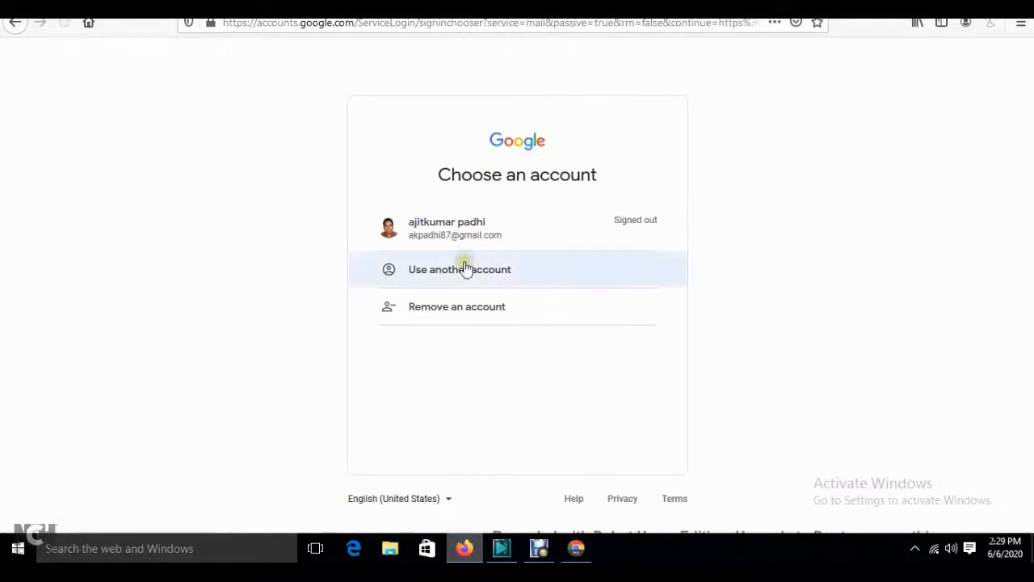
- Choose Use another account and enter the student's Gmail address
left_click(461, 273)
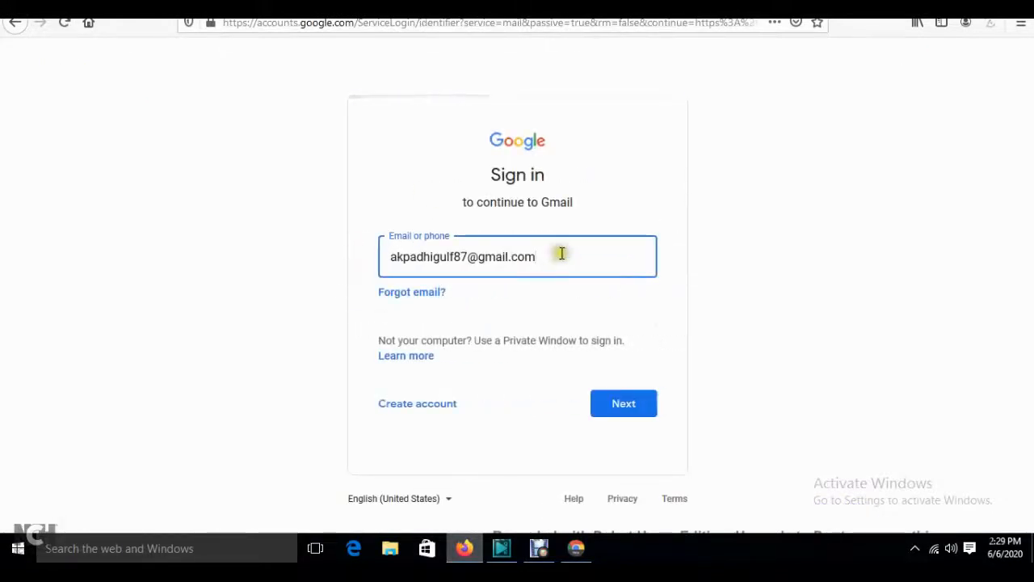
left_click_drag(558, 254, 254, 262)
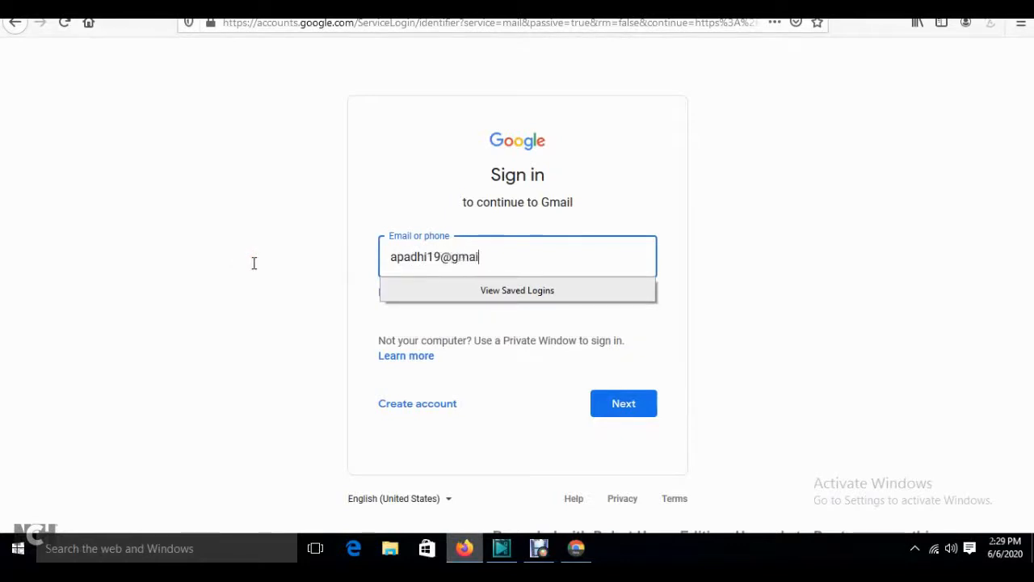
left_click(631, 410)
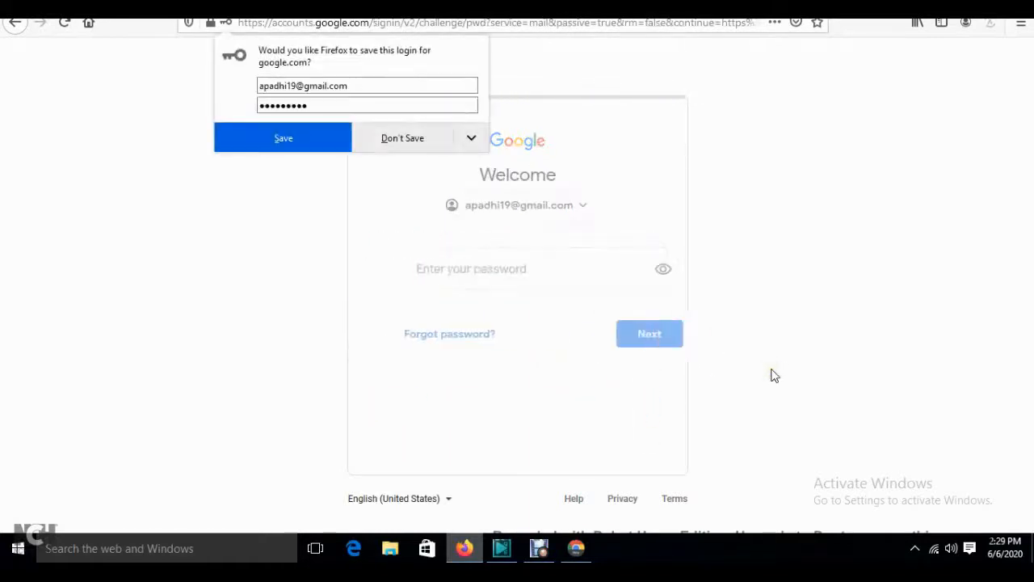
- Enter the account password, retrying after a failed attempt, and decline saving the login
left_click(400, 139)
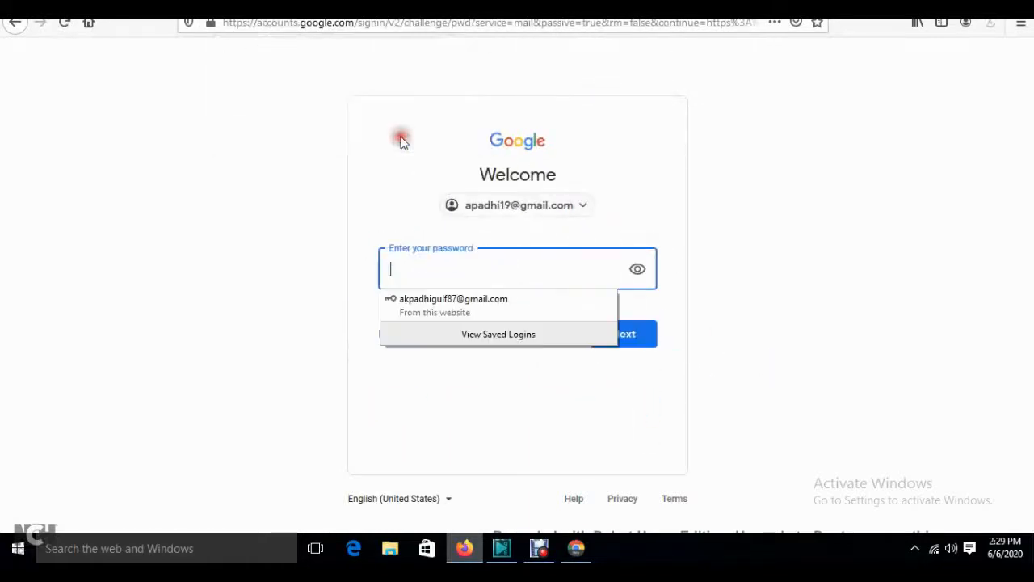
left_click(459, 280)
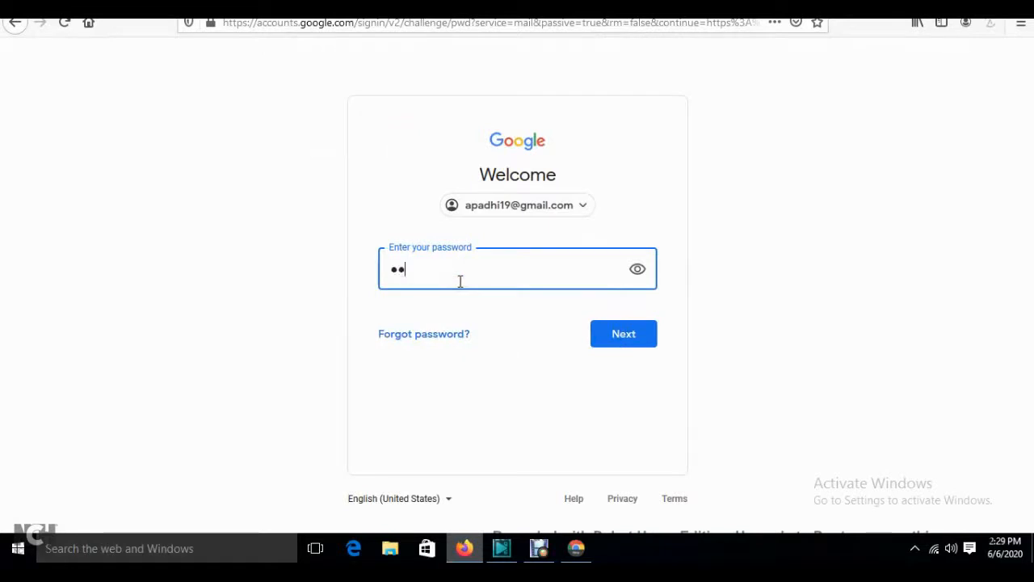
type("••")
key("BackSpace")
key("BackSpace")
type("••")
key("Return")
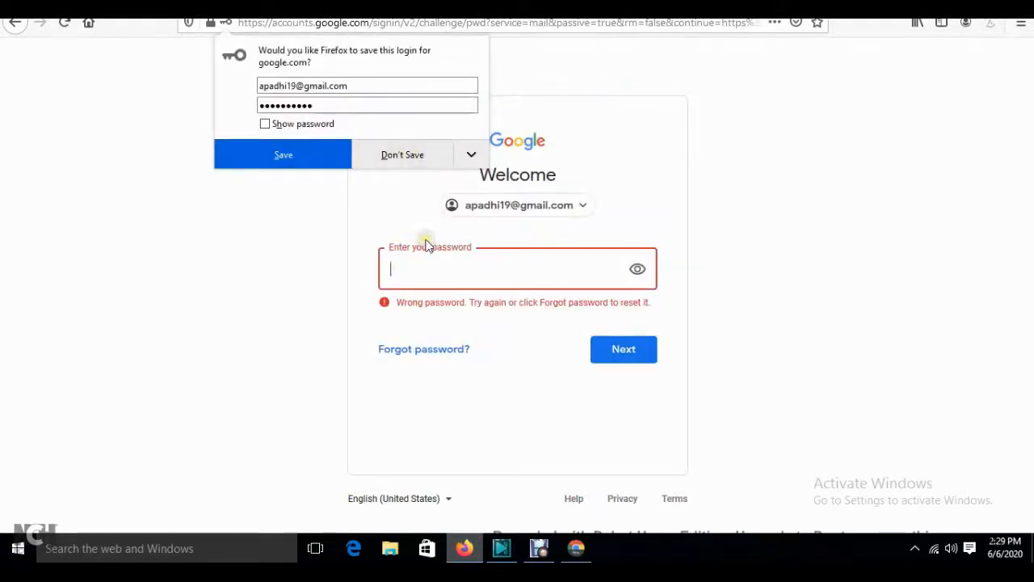
left_click(424, 268)
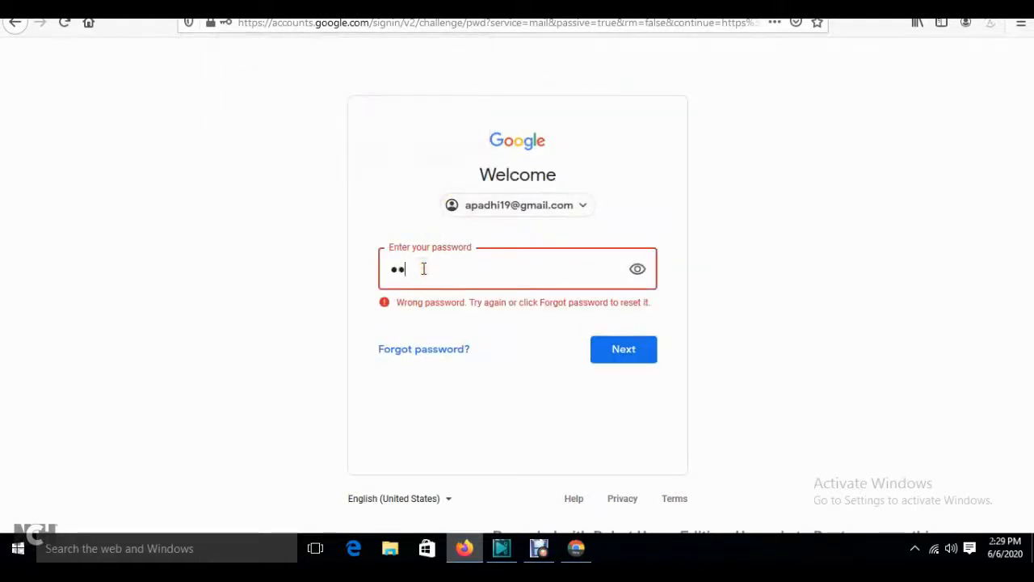
type("•••••••••")
key("Return")
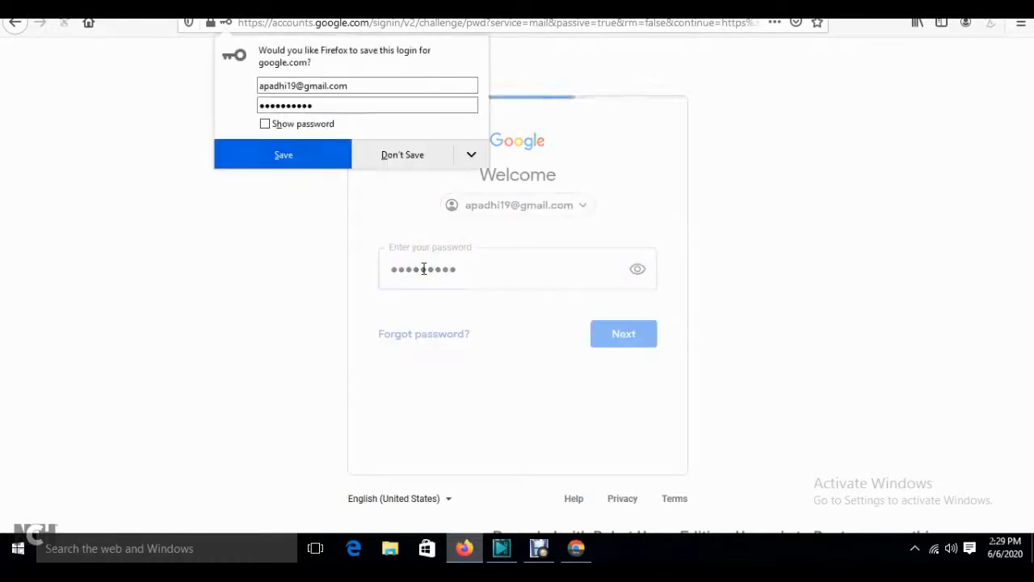
left_click(385, 155)
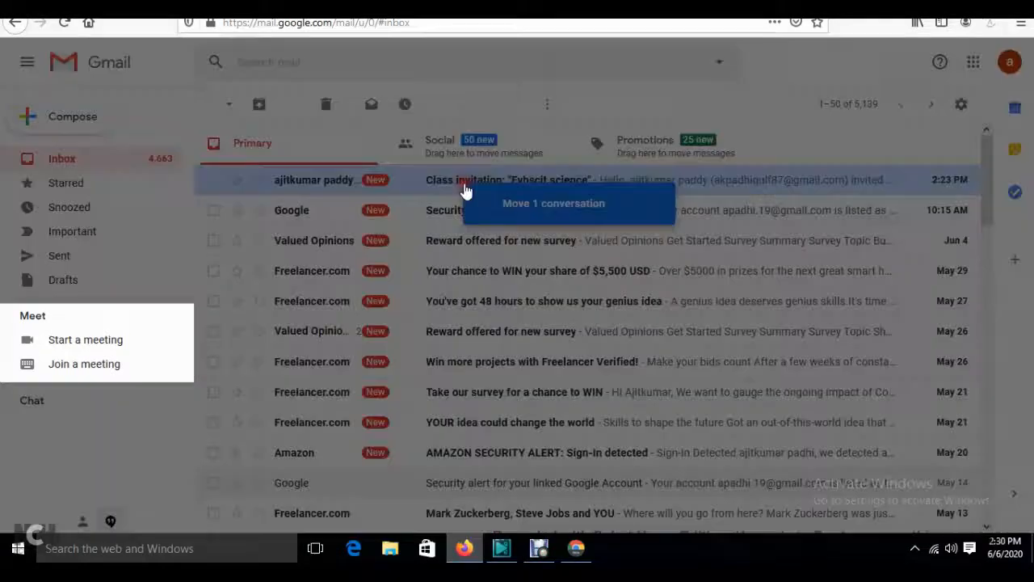
- Dismiss the Meet popup, open the Fybscit science invitation email down to JOIN, then return to Chrome
left_click(406, 416)
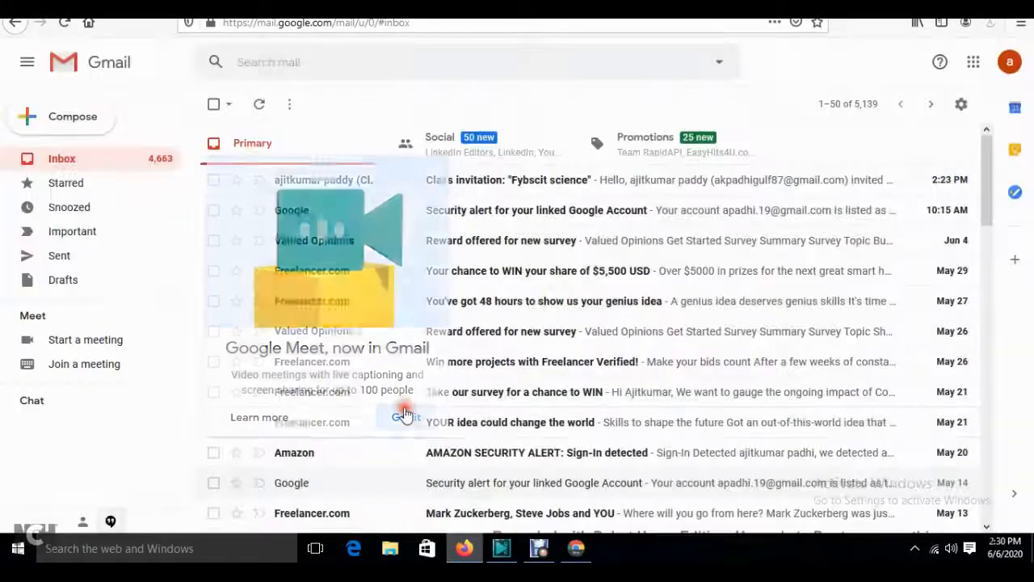
left_click(561, 190)
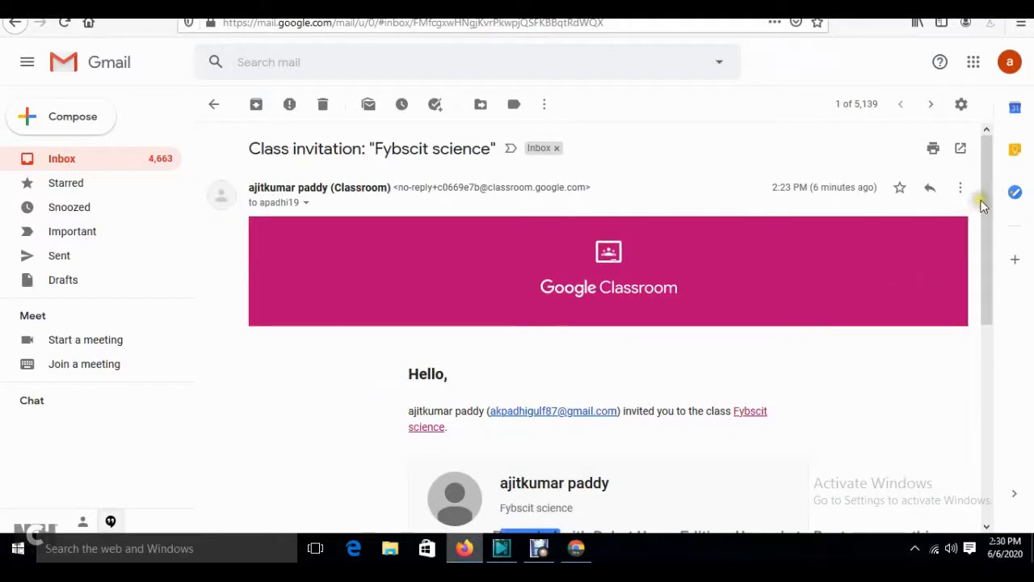
left_click_drag(987, 198, 984, 284)
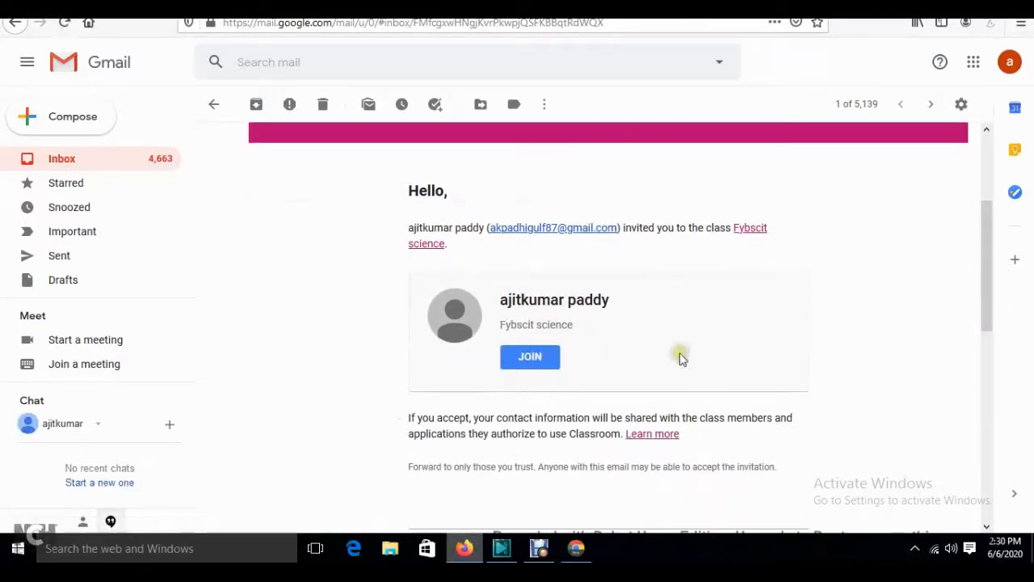
left_click(576, 548)
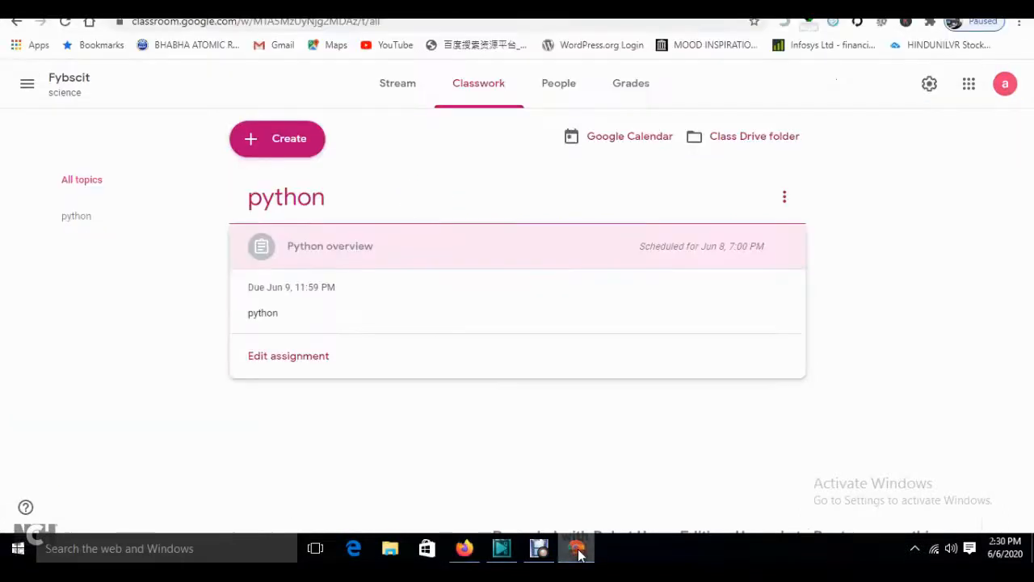
- On the Stream page, display the Fybscit class code enlarged and select it
left_click(400, 78)
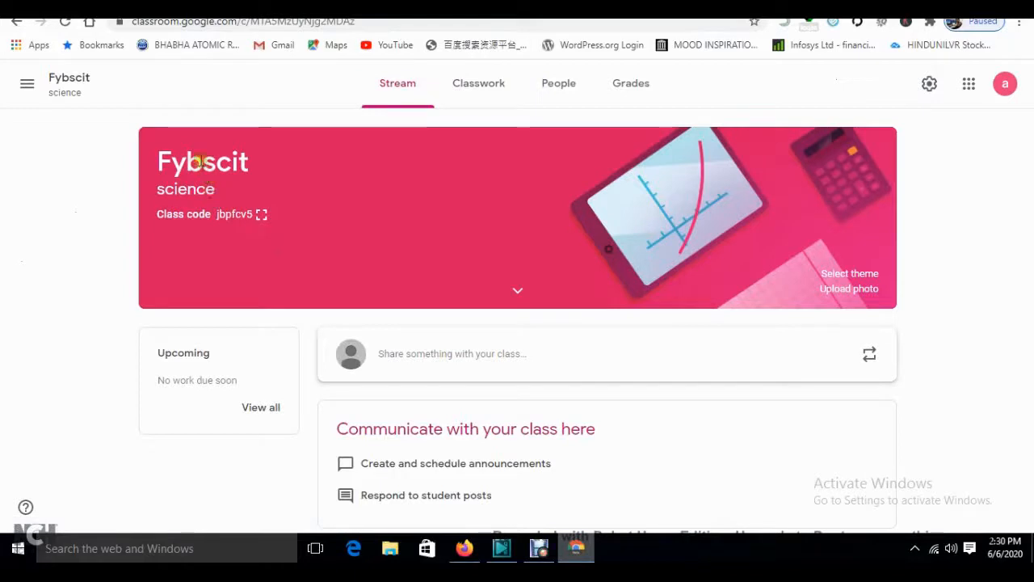
left_click(263, 216)
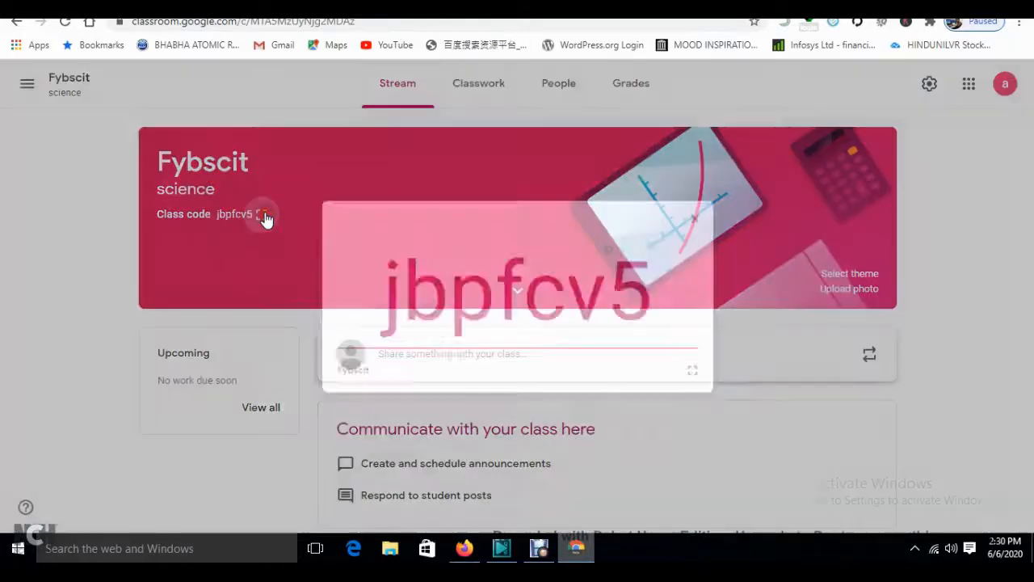
double_click(518, 280)
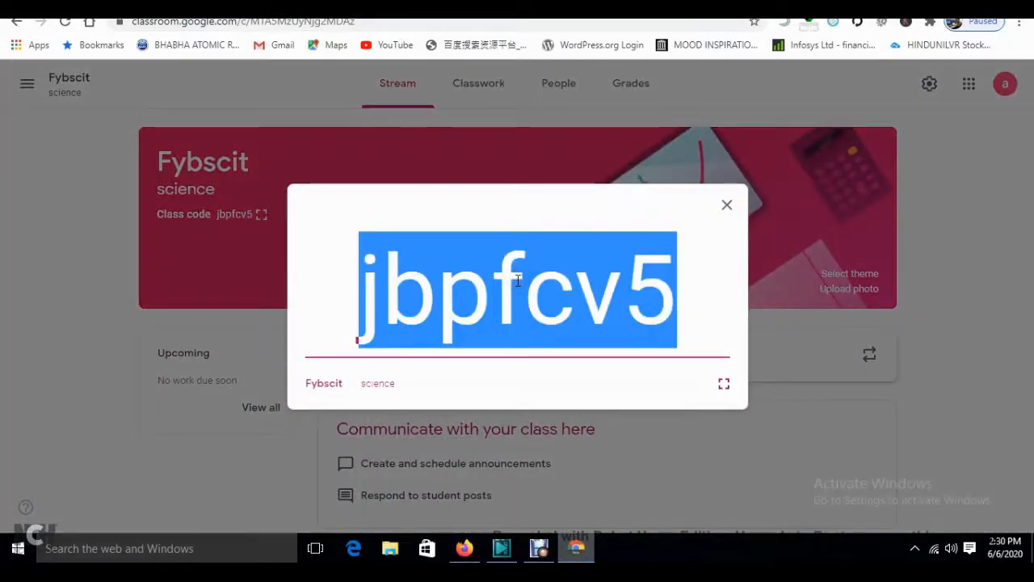
left_click(727, 206)
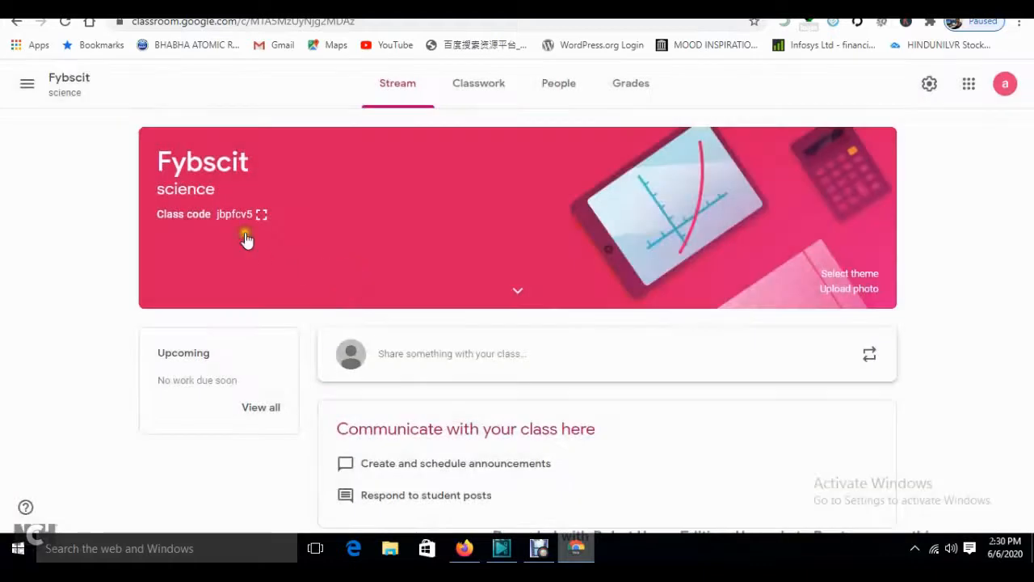
- Review the class settings, close them, and switch back to the invitation email in Firefox
left_click(930, 87)
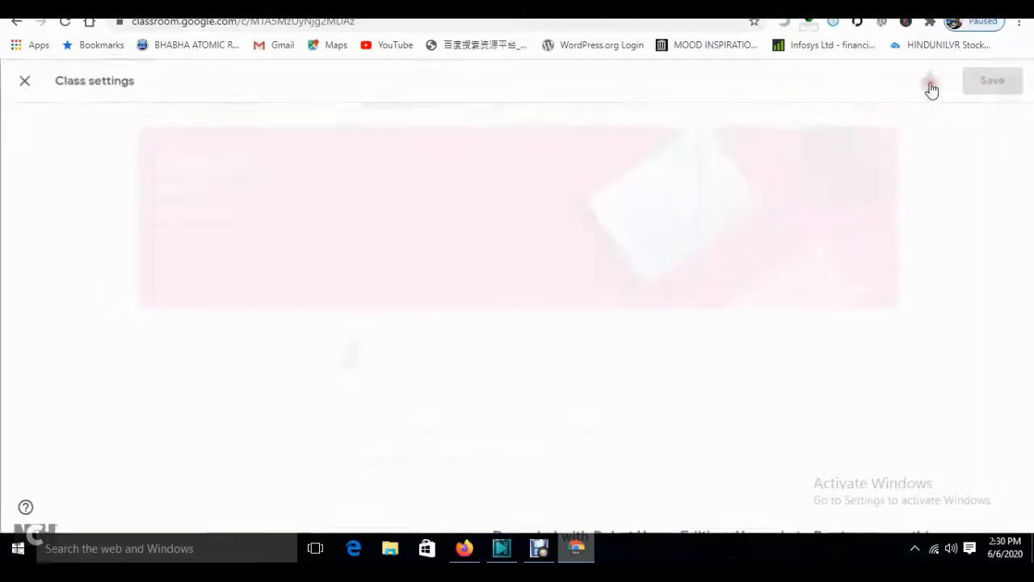
scroll(972, 175, "down", 4)
left_click_drag(1029, 323, 1030, 349)
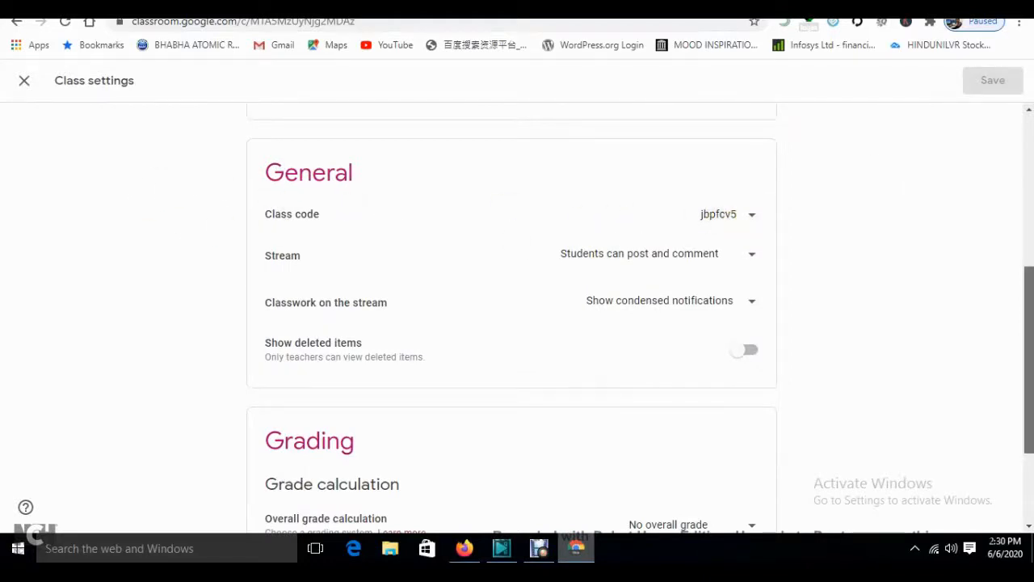
left_click_drag(1029, 355, 1029, 205)
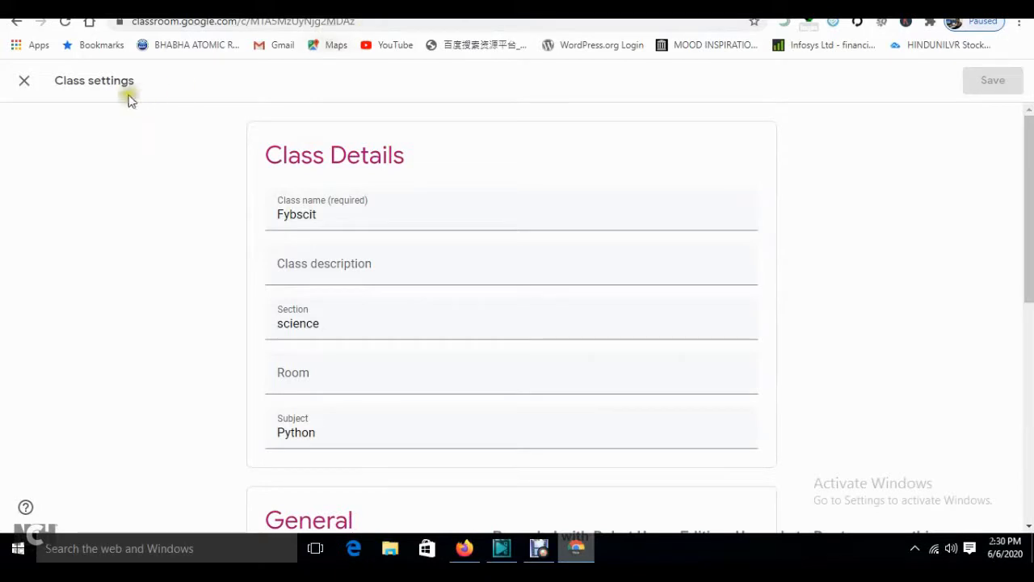
left_click(24, 82)
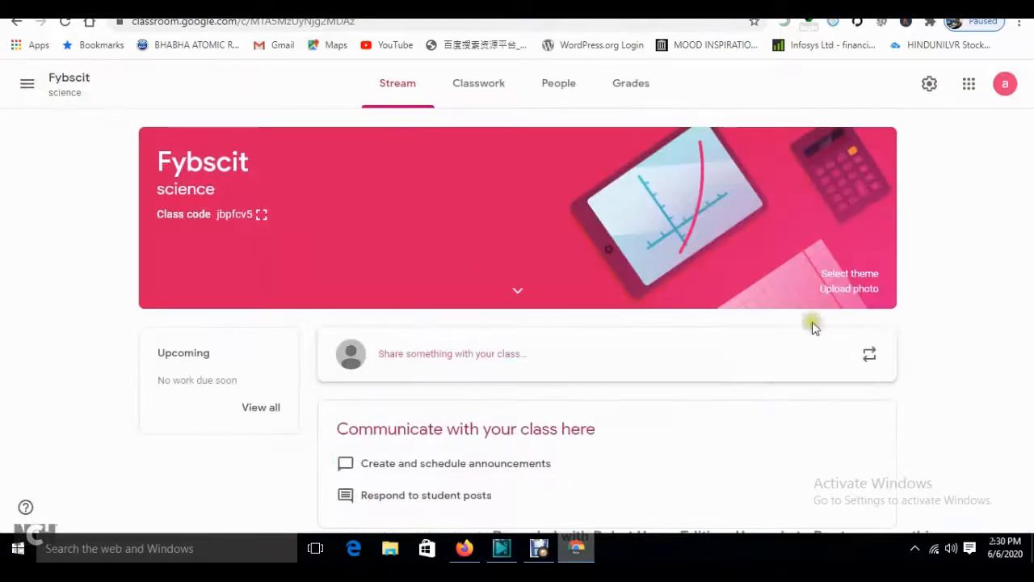
left_click(976, 211)
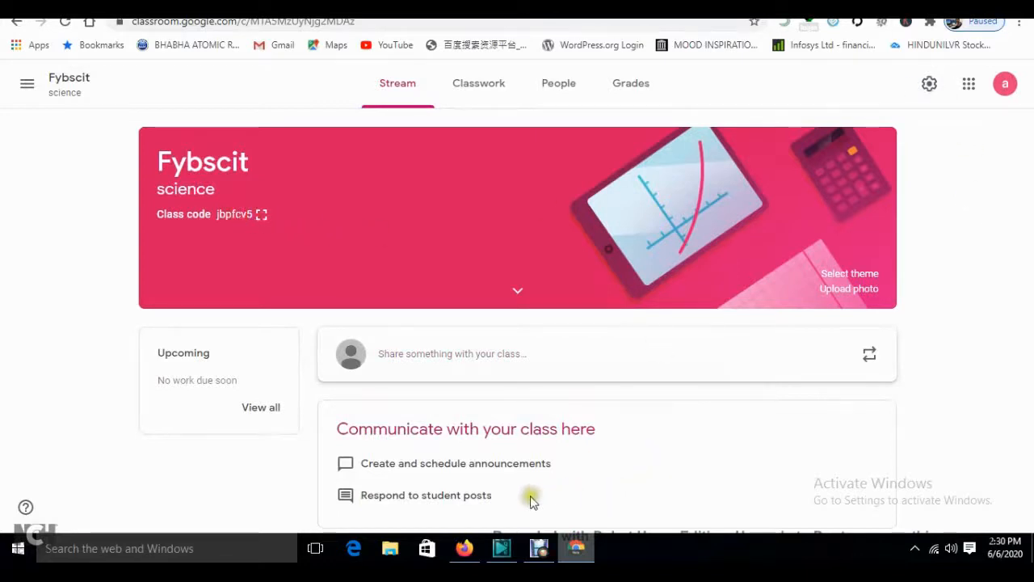
left_click(468, 547)
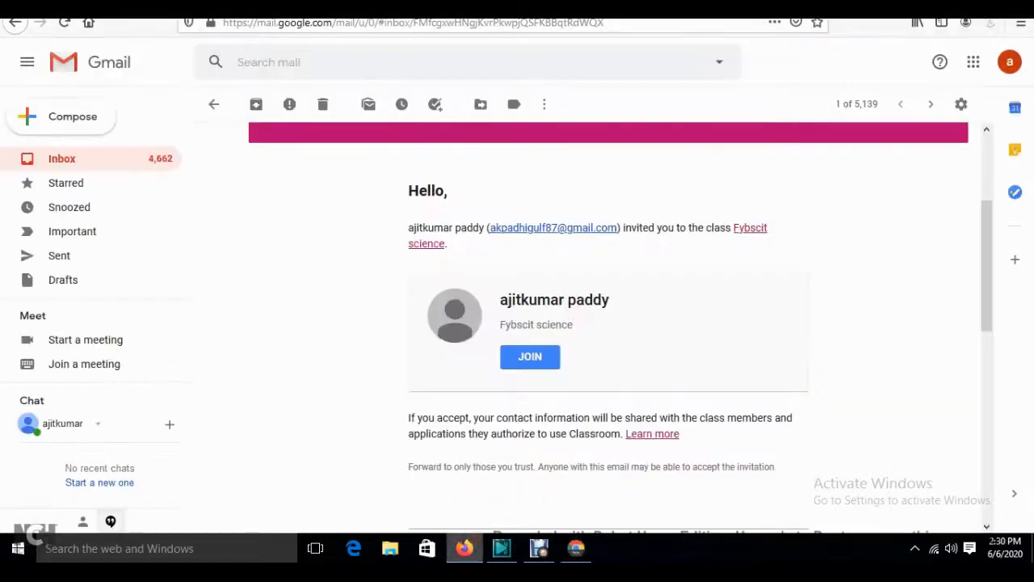
- Follow JOIN in the invitation, then reach Classroom through google.com's apps grid in a new tab
left_click(541, 360)
left_click(220, 6)
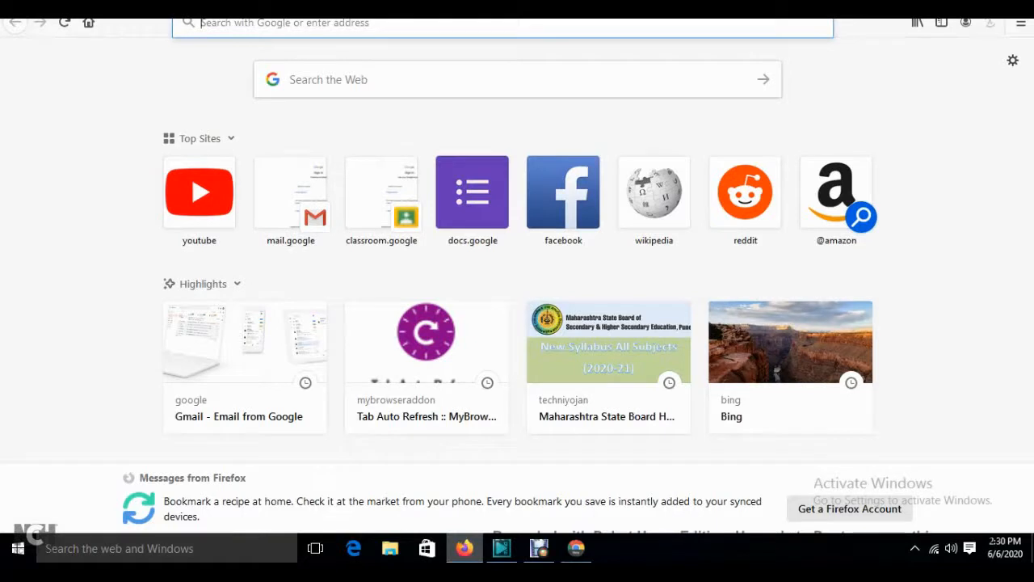
type("google.com/")
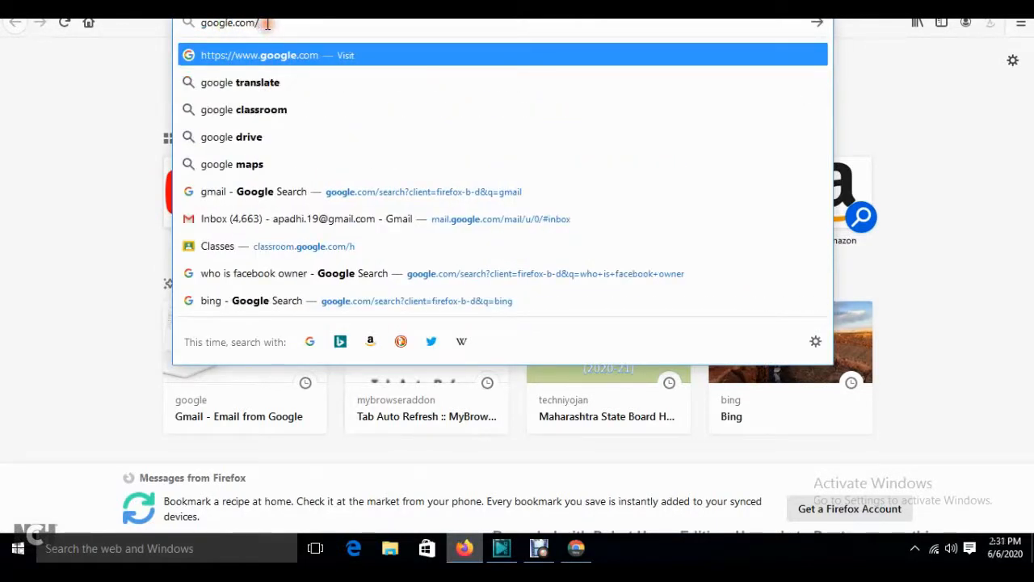
key("Return")
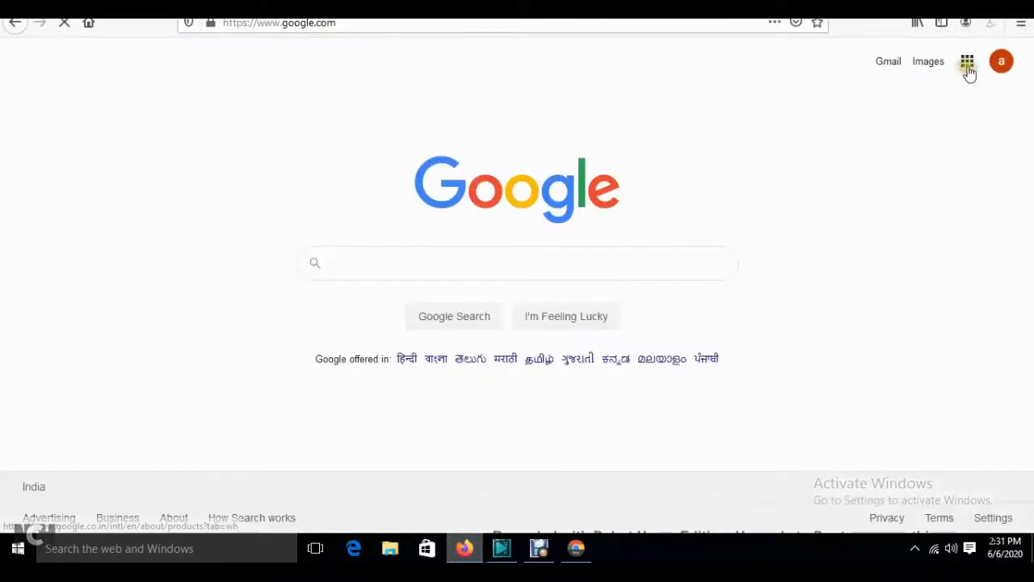
left_click(967, 65)
left_click_drag(1006, 166, 1015, 335)
left_click(963, 379)
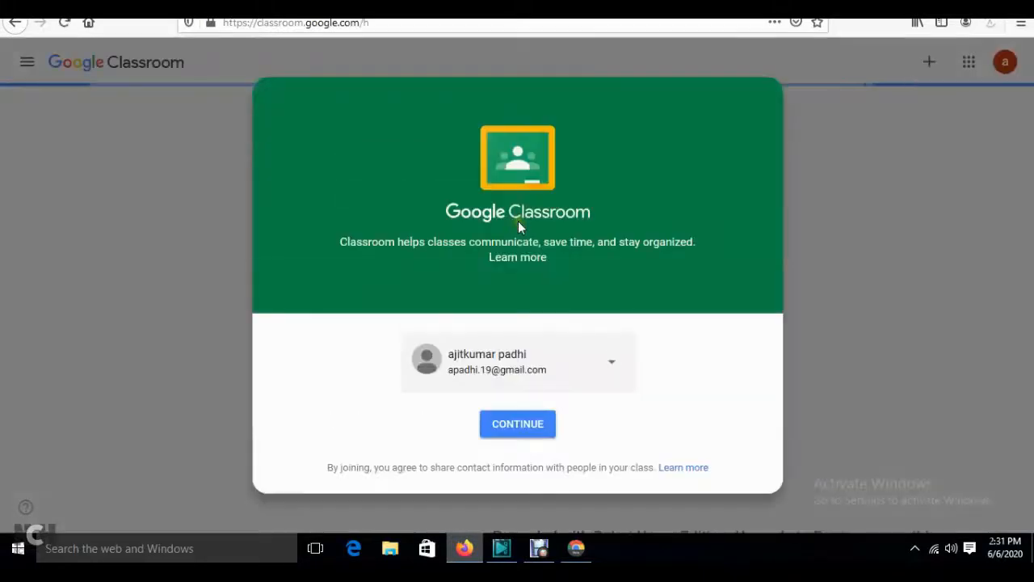
- Continue as the student and join Fybscit by pasting the class code into Join class
left_click(509, 428)
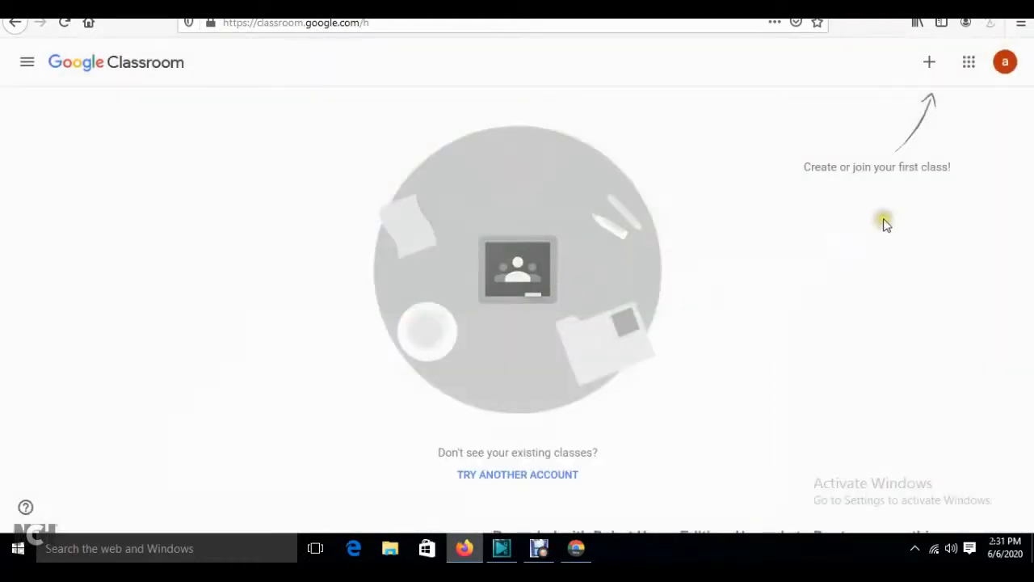
left_click(929, 62)
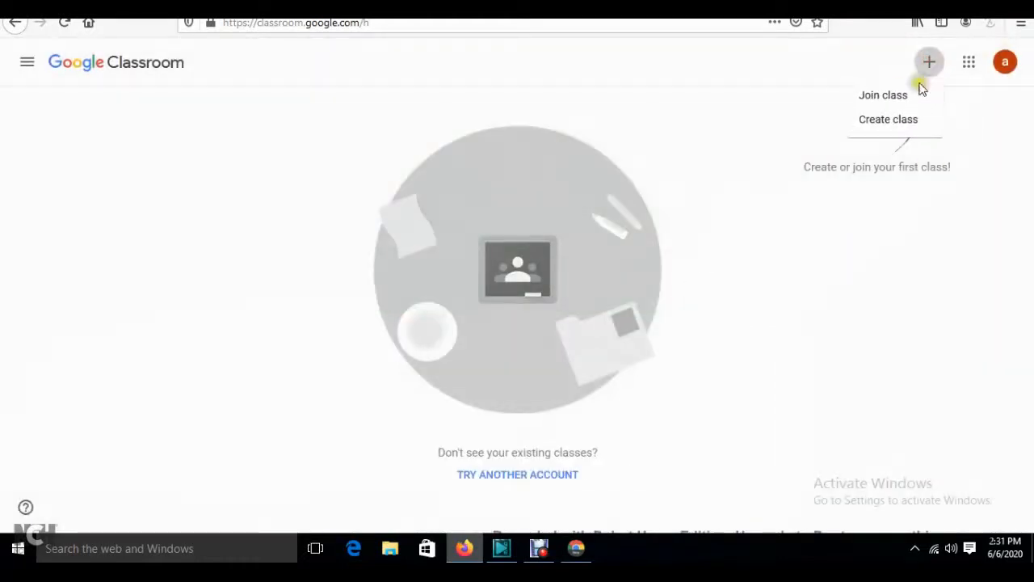
left_click(878, 97)
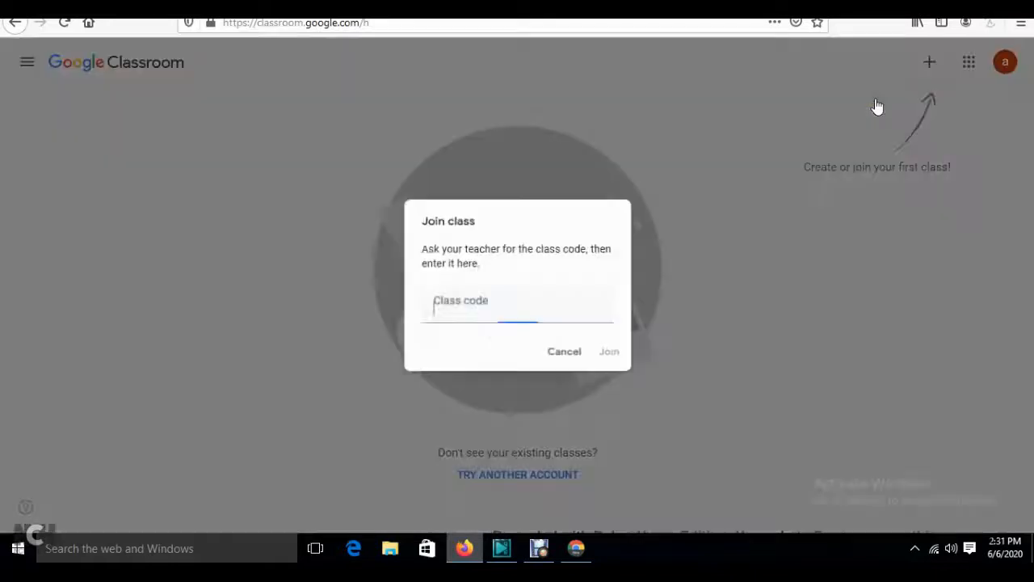
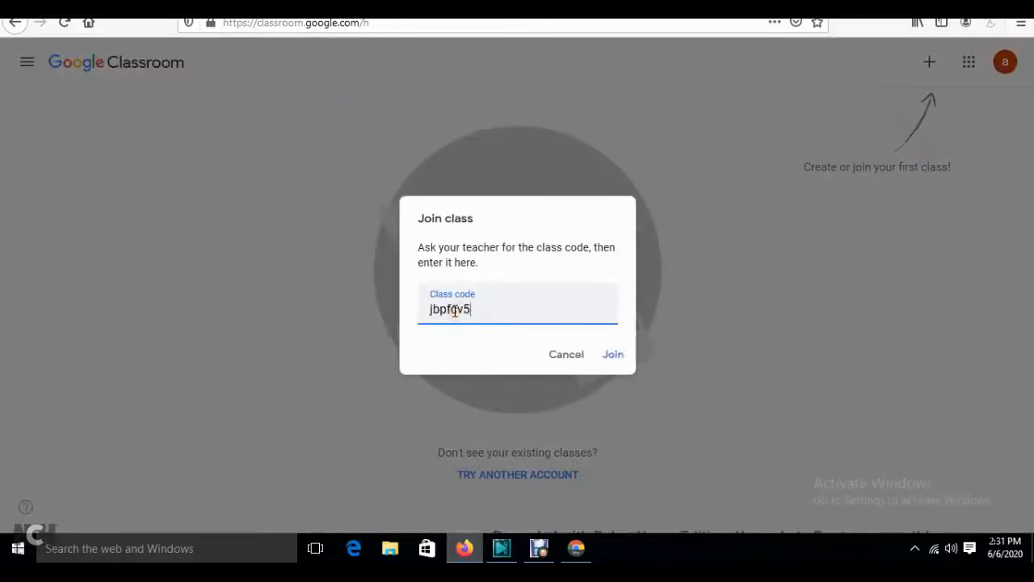
left_click(608, 355)
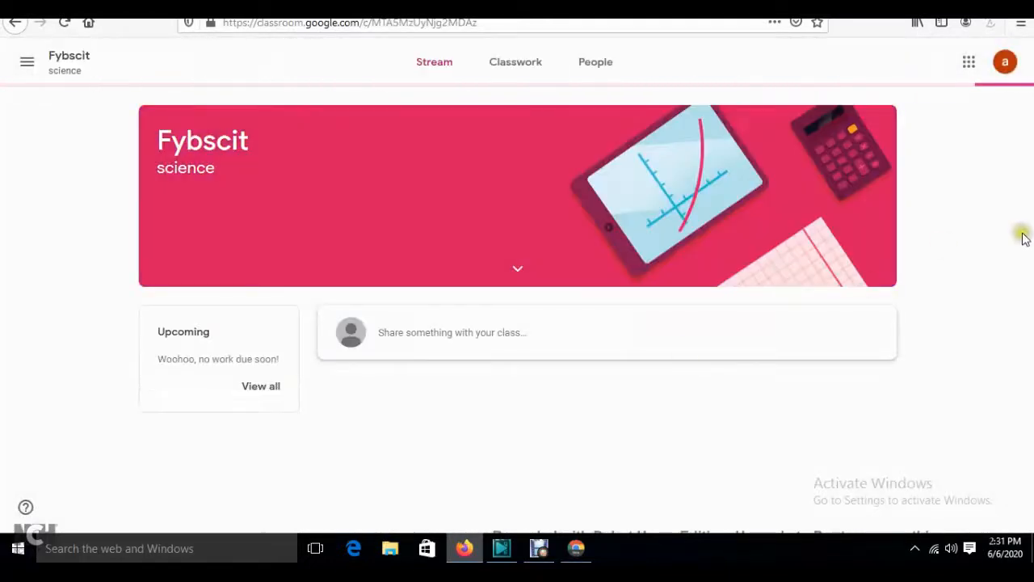
- Let the student's Fybscit stream load, then return to the teacher's Classroom window in Chrome
left_click(958, 218)
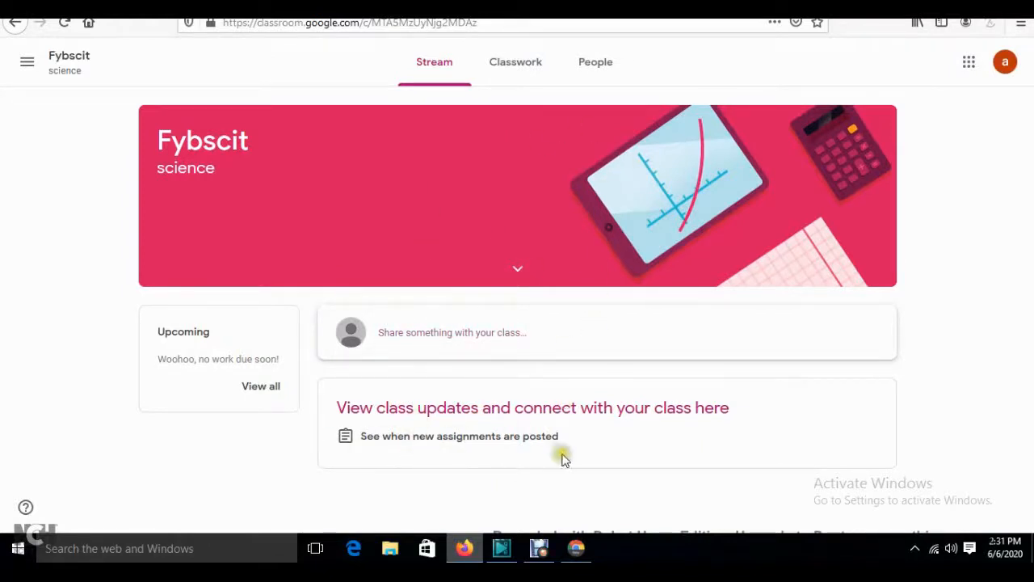
left_click(576, 547)
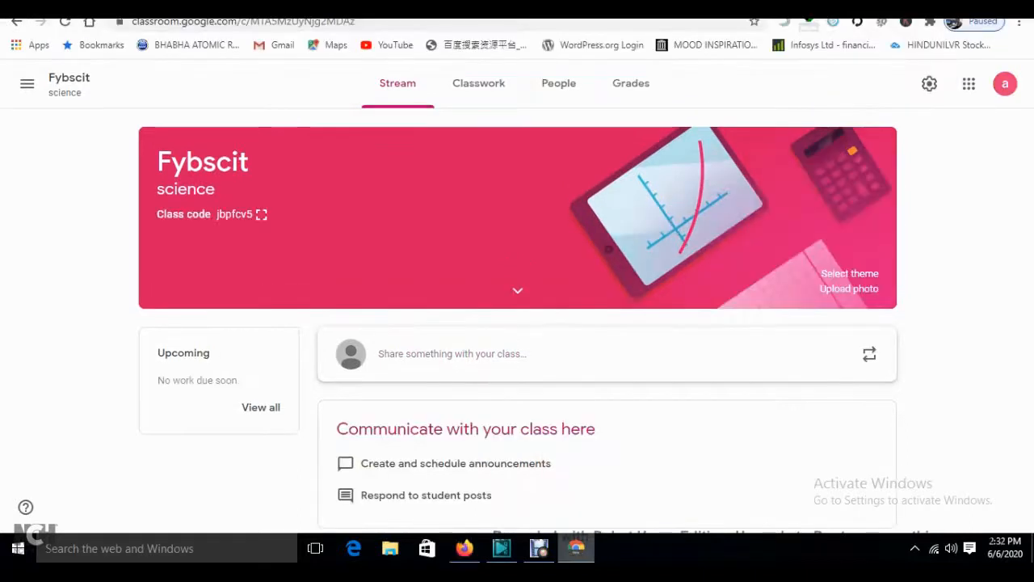
- From Classwork, reopen the scheduled Python overview assignment for editing and show the attachment options
left_click(488, 89)
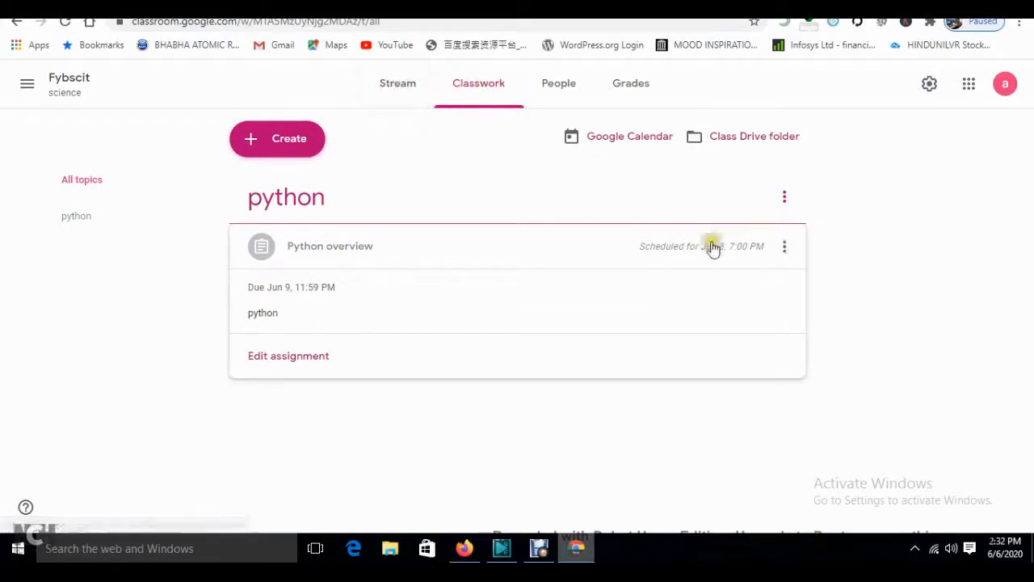
left_click(787, 247)
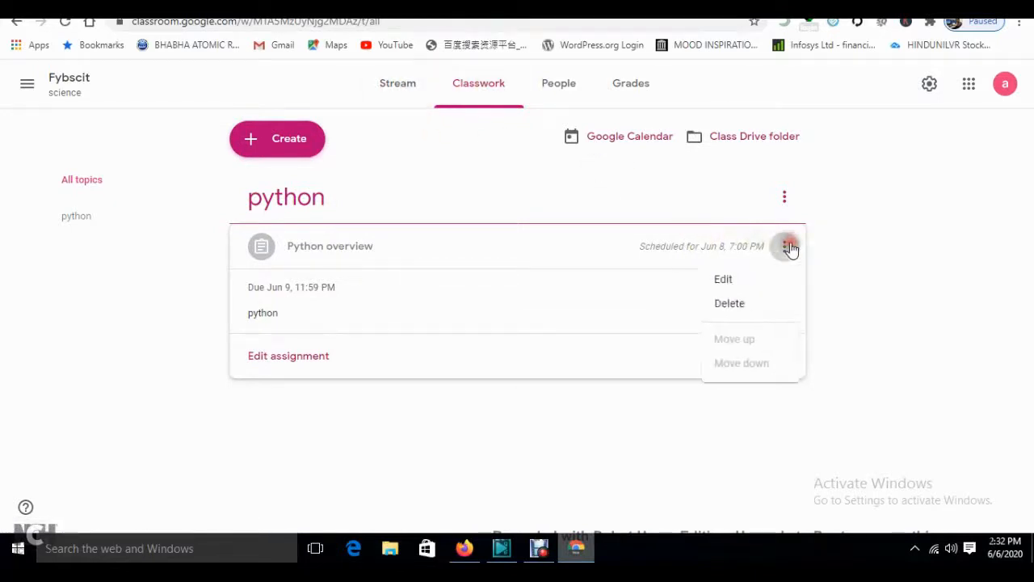
left_click(744, 278)
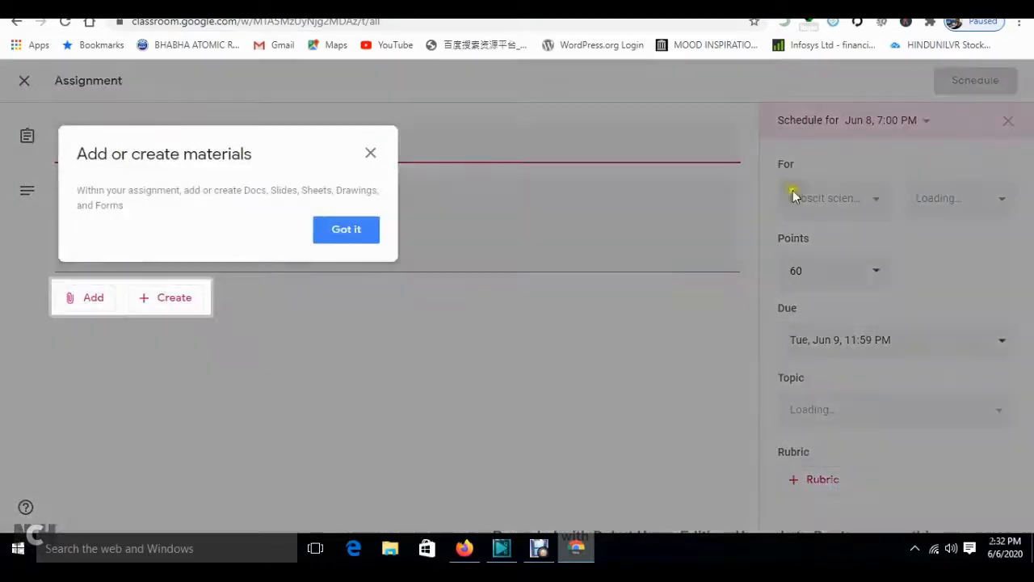
left_click(349, 230)
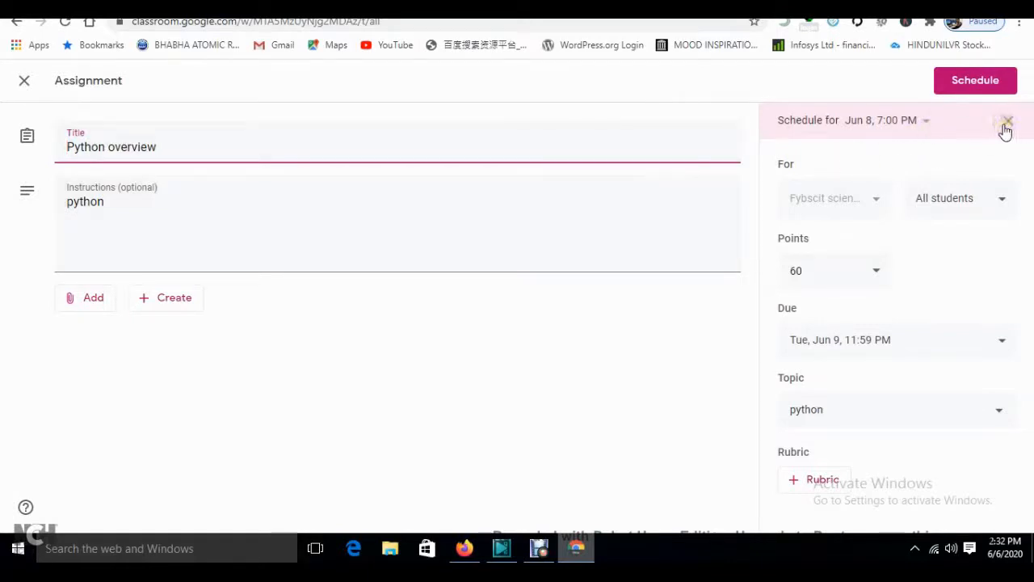
left_click(84, 297)
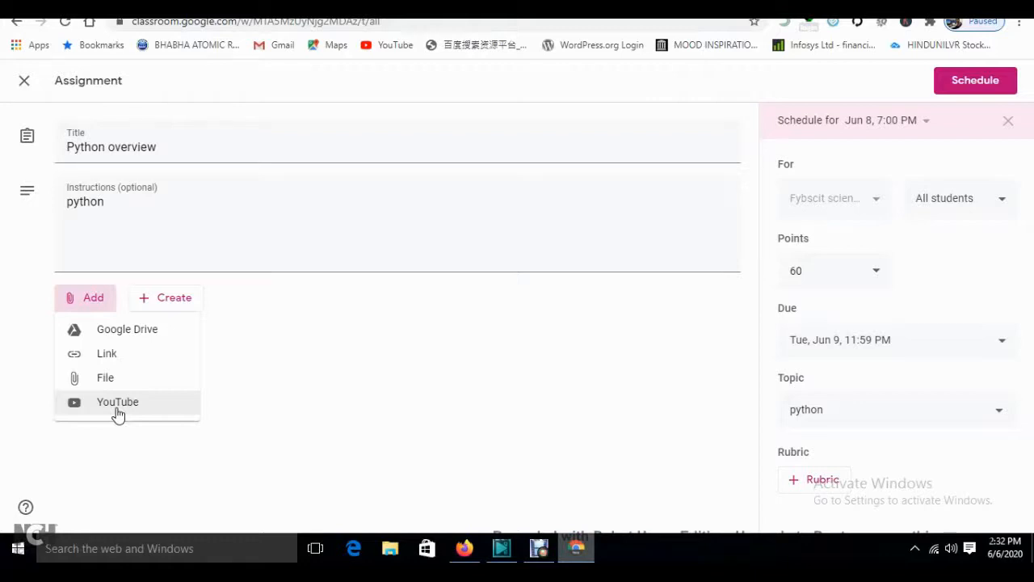
- Attach the Getting started PDF from Google Drive, leaving students with view-only access
left_click(110, 338)
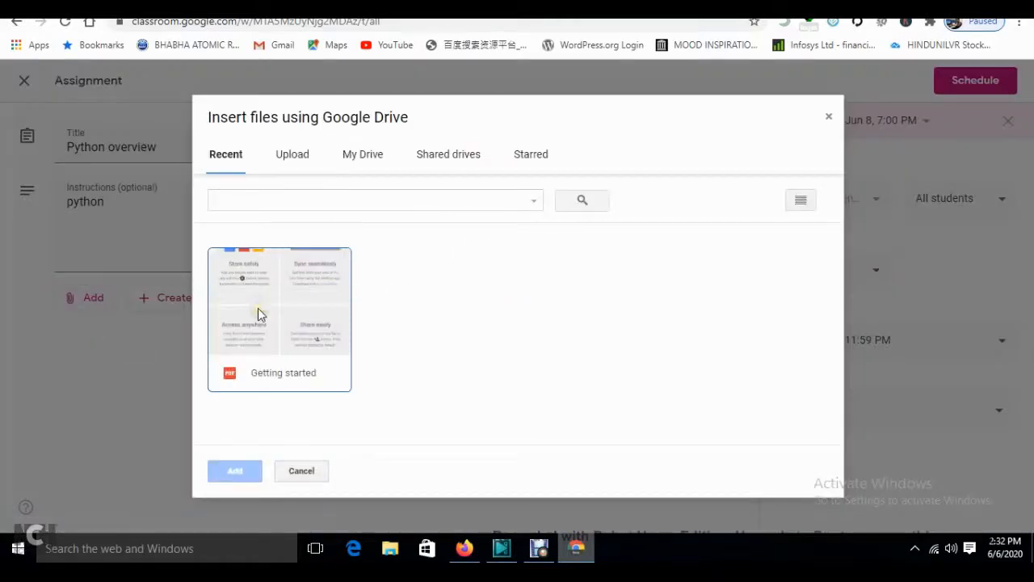
left_click(258, 311)
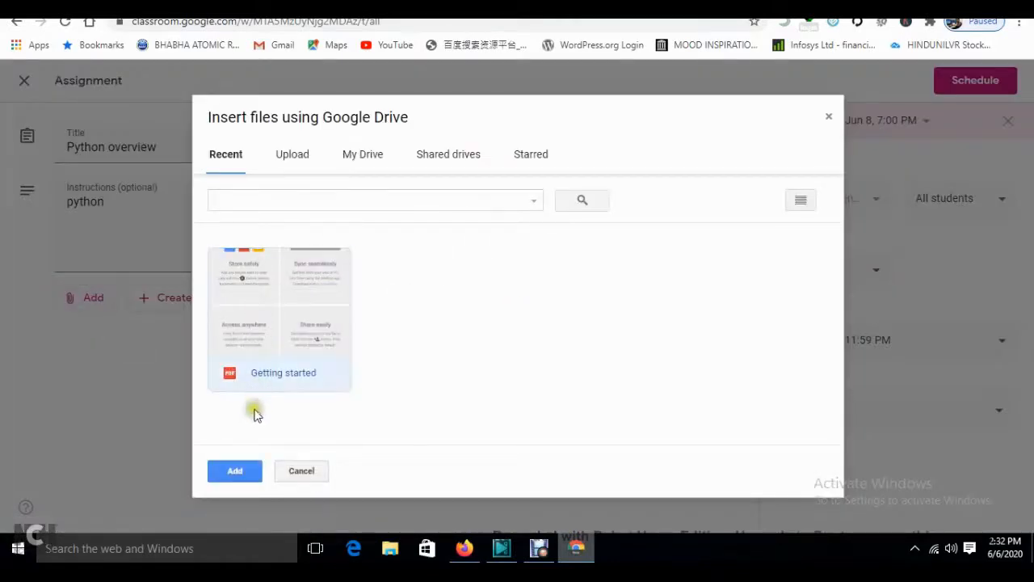
left_click(234, 468)
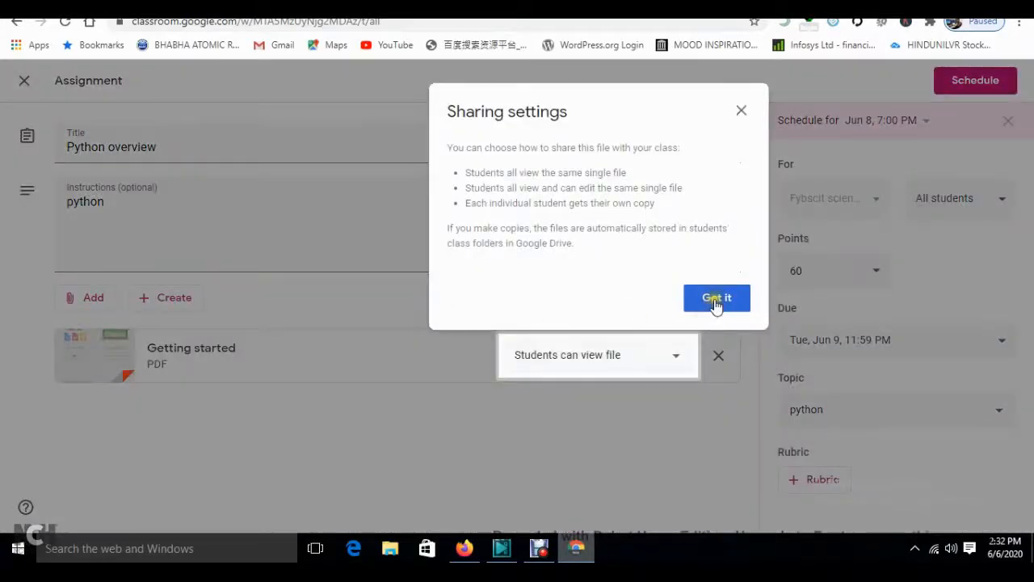
left_click(715, 299)
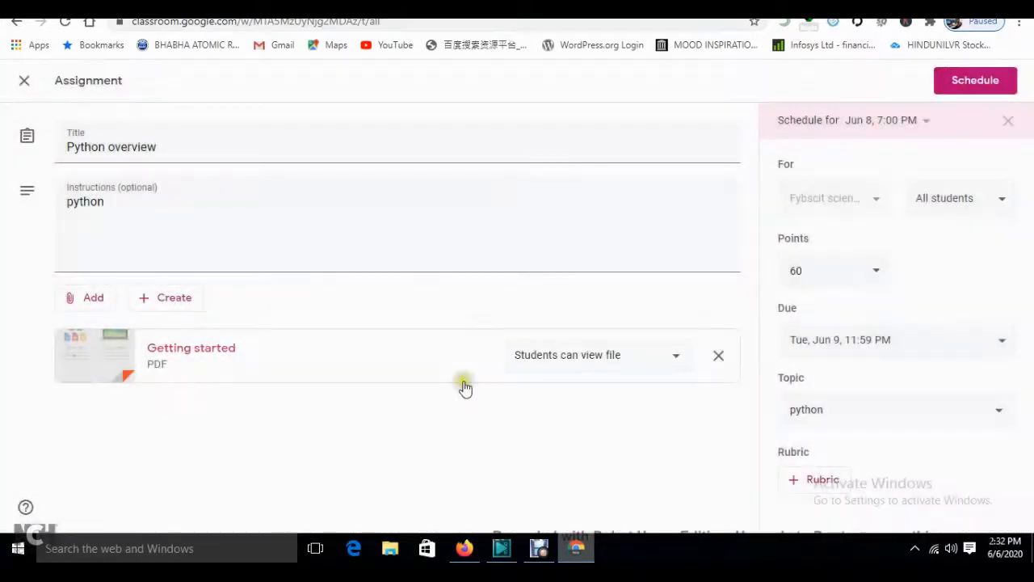
left_click(667, 363)
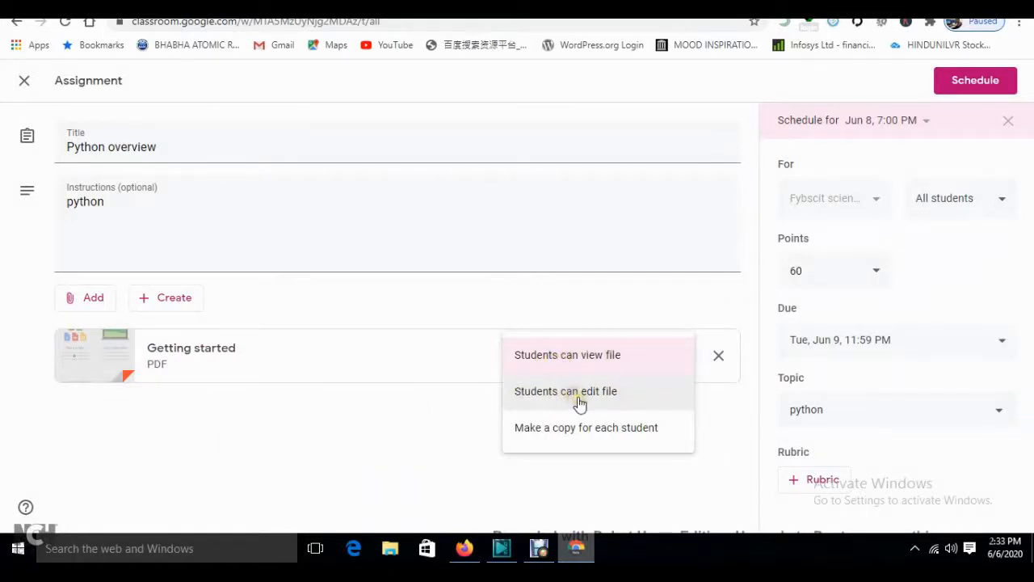
left_click(414, 422)
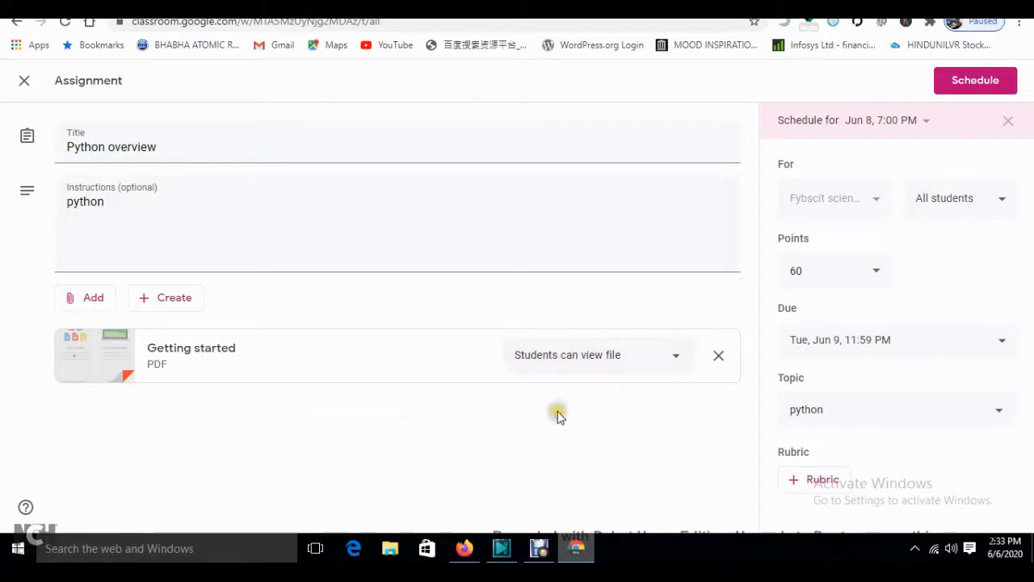
left_click(102, 307)
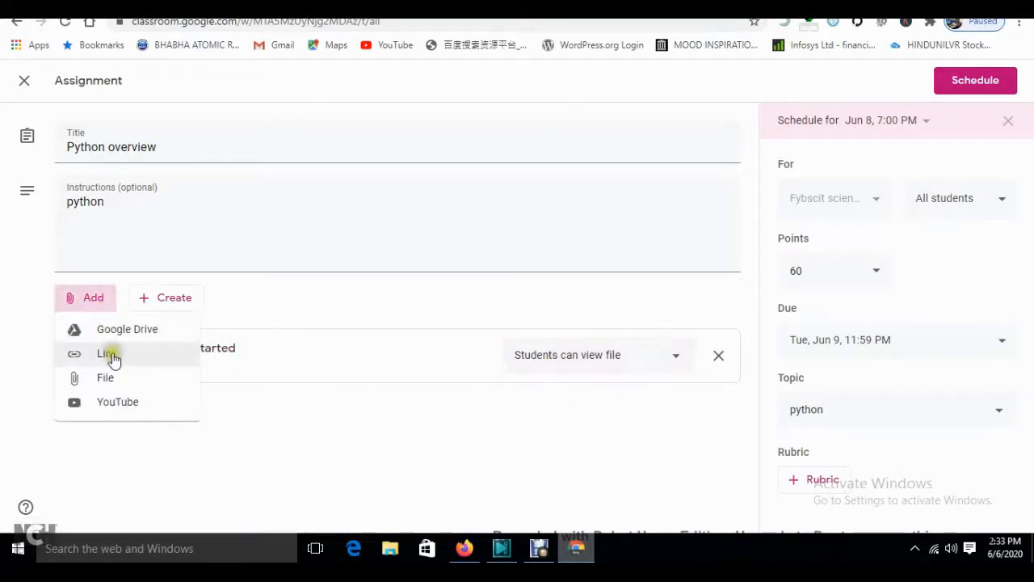
- Upload lksdj.png from the desktop details folder as a second attachment
left_click(109, 375)
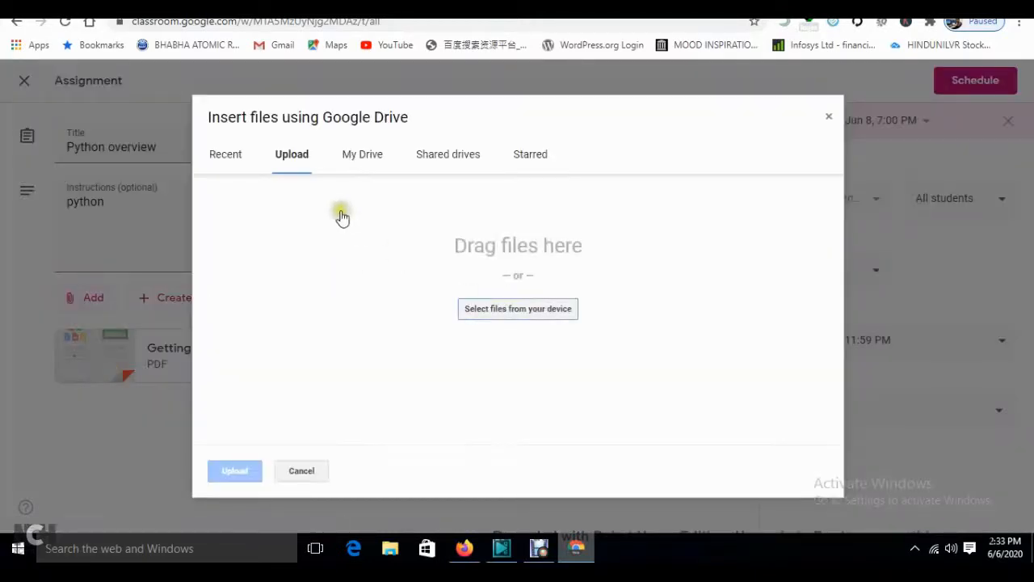
left_click(526, 313)
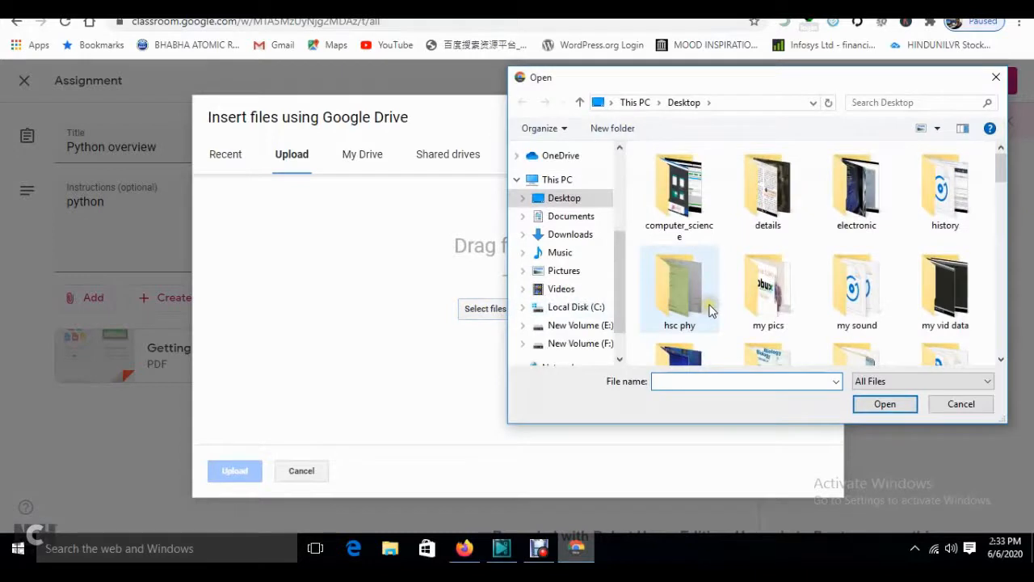
double_click(763, 192)
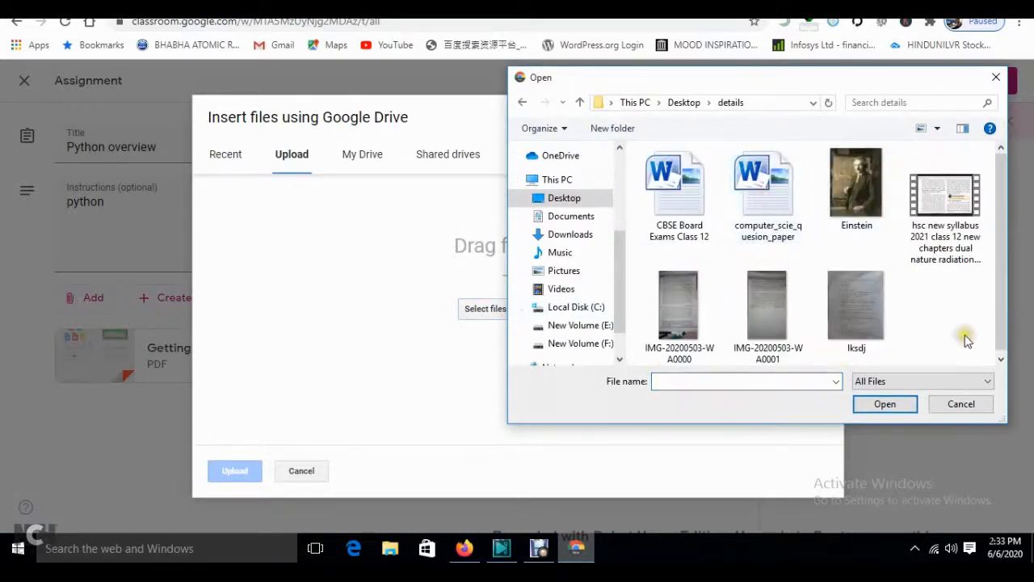
left_click(759, 307)
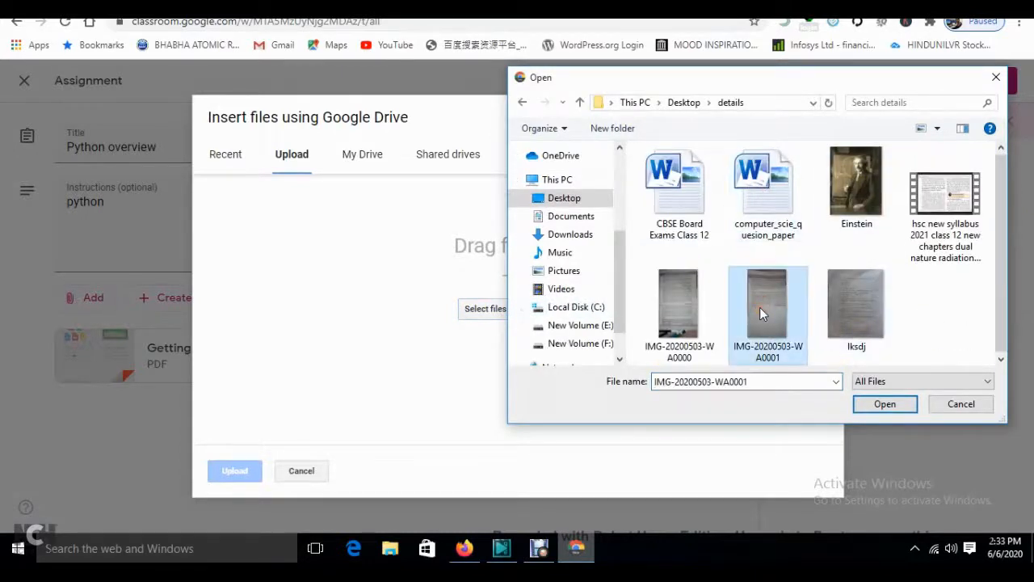
left_click(850, 300)
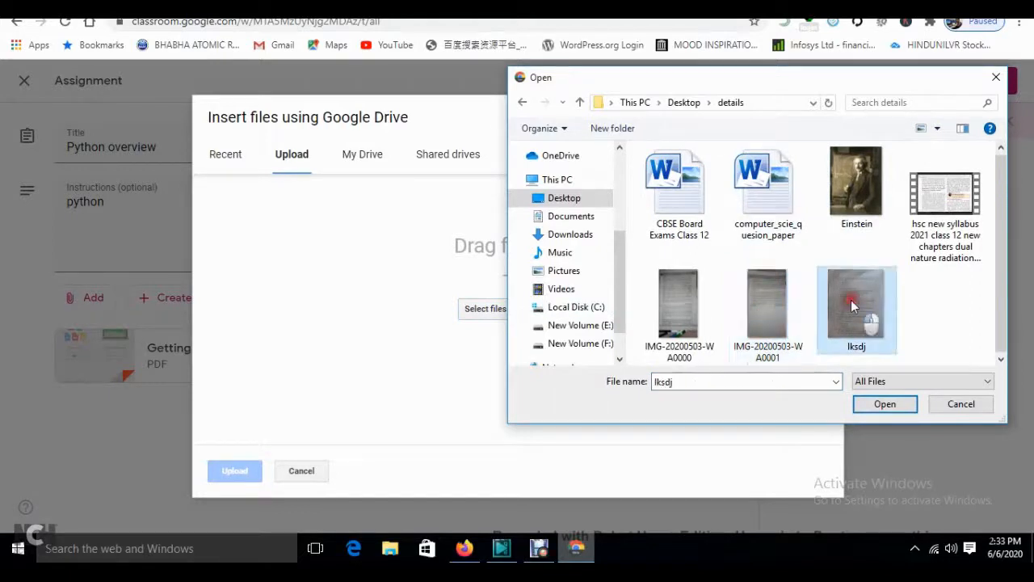
left_click(881, 408)
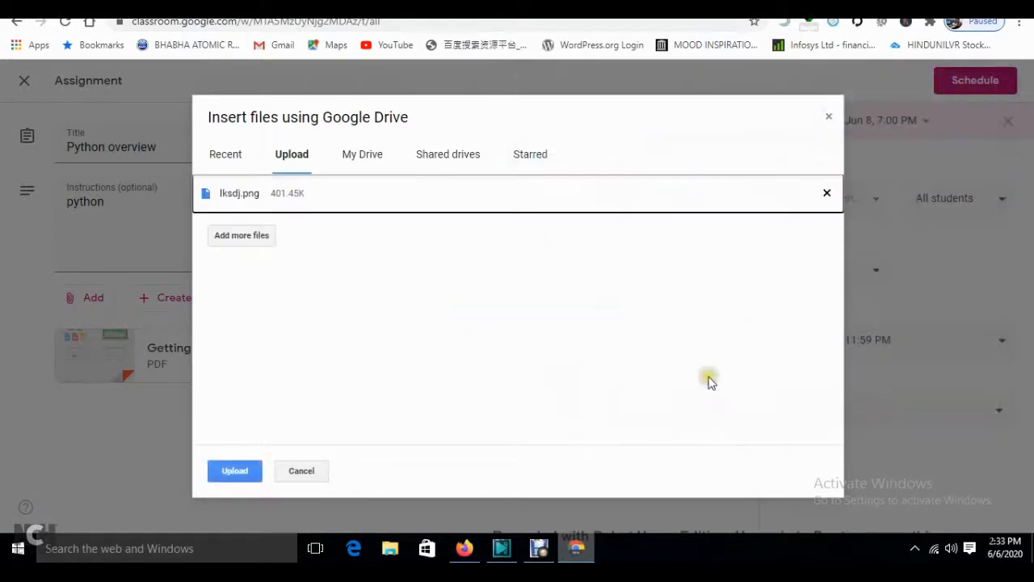
left_click(233, 477)
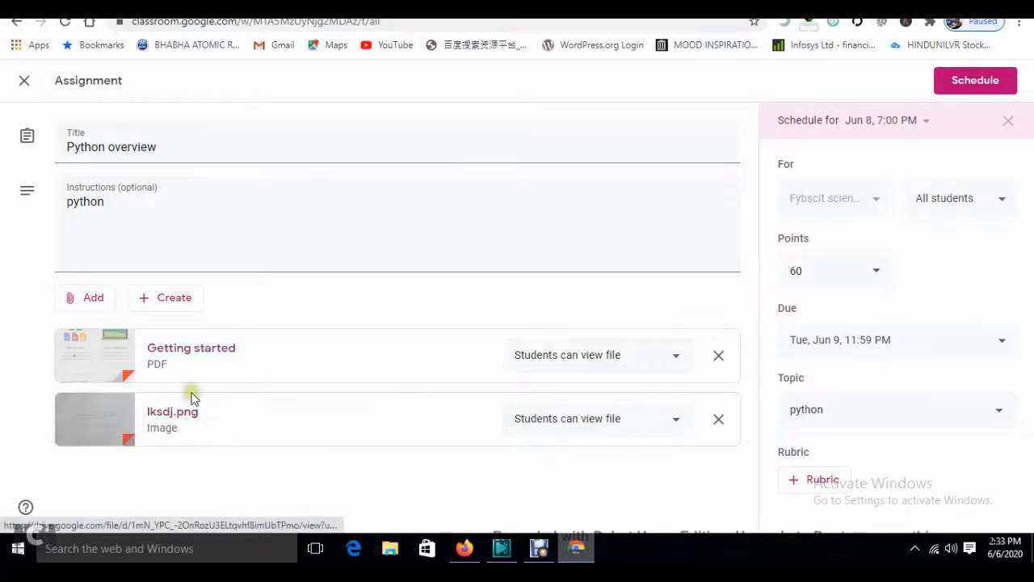
- Start adding a YouTube video by URL and open a new browser tab
left_click(90, 303)
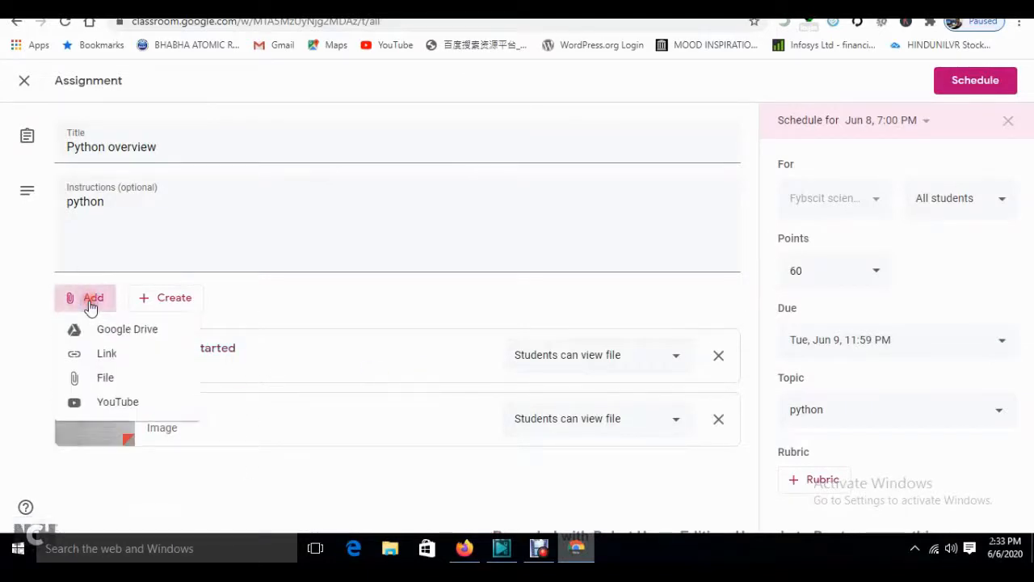
left_click(117, 404)
left_click(346, 203)
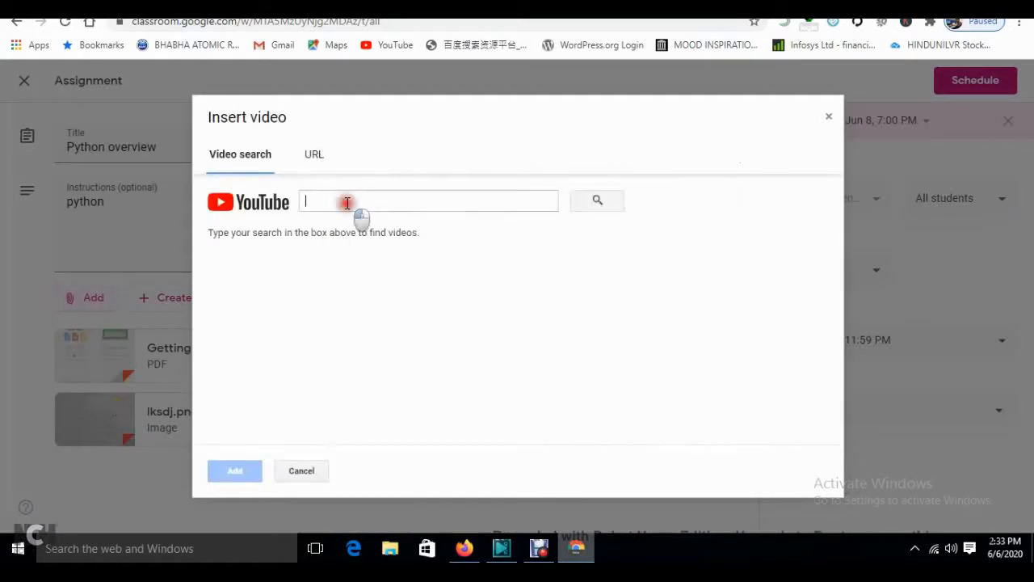
left_click(315, 157)
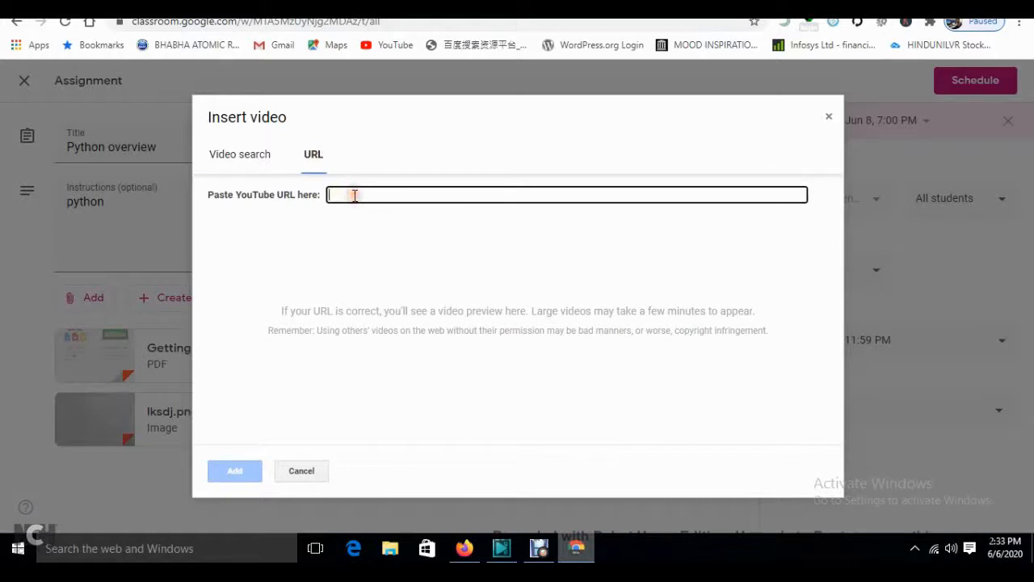
key("ctrl+t")
- Go to youtube.com, open your own channel page, then return to Classroom's Insert video dialog
type("youtub")
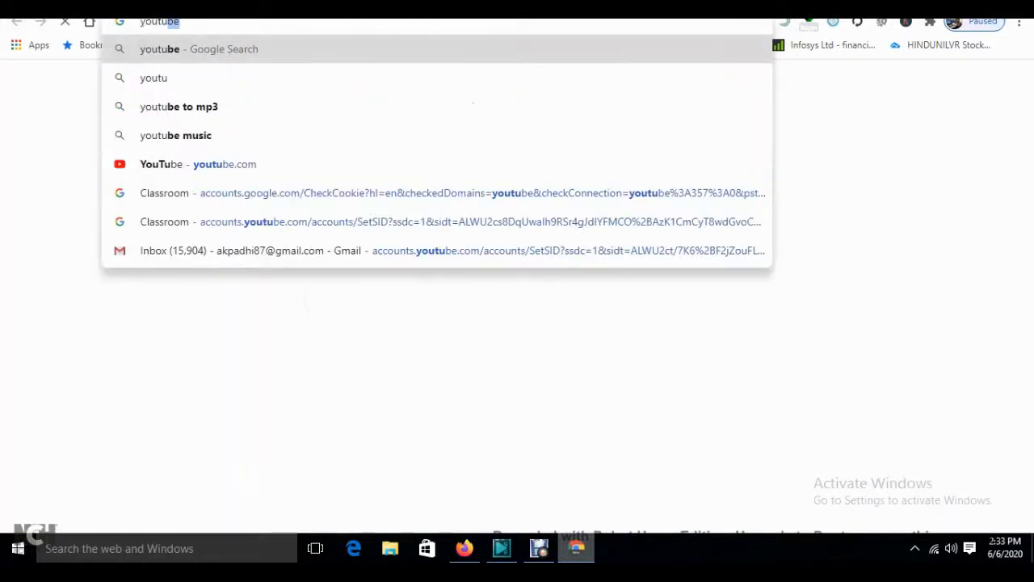
key("Return")
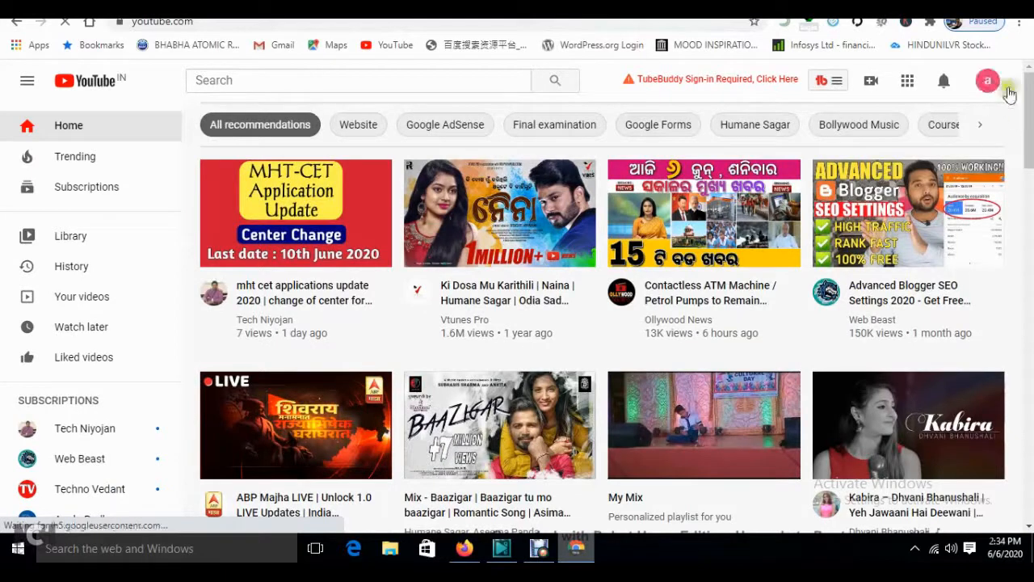
left_click(988, 84)
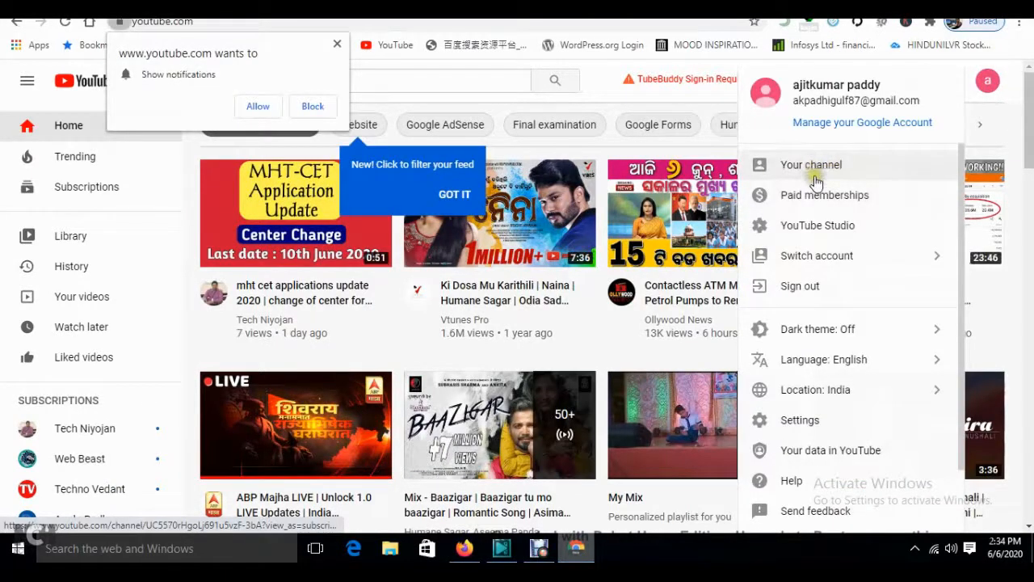
left_click(812, 172)
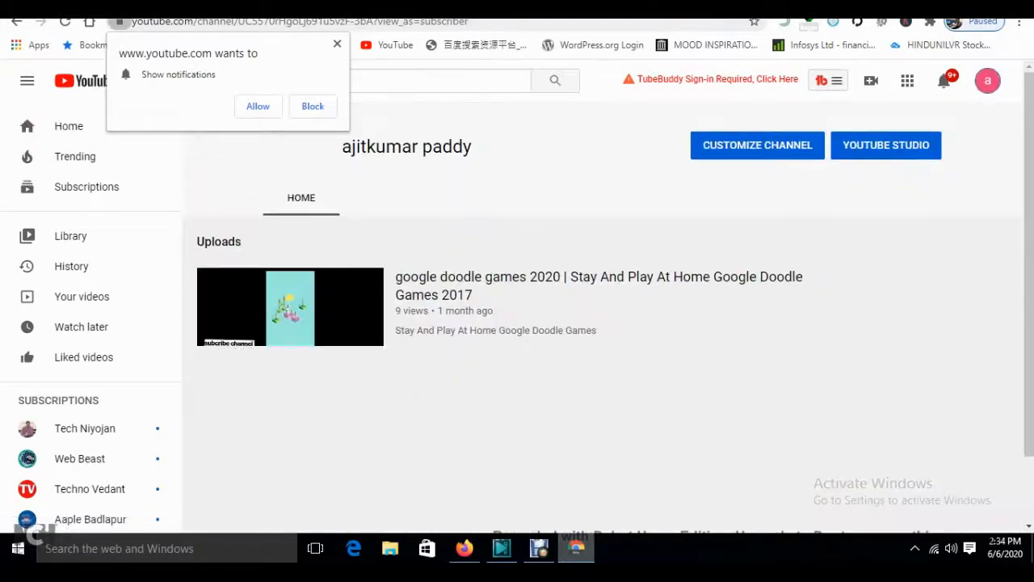
left_click(339, 46)
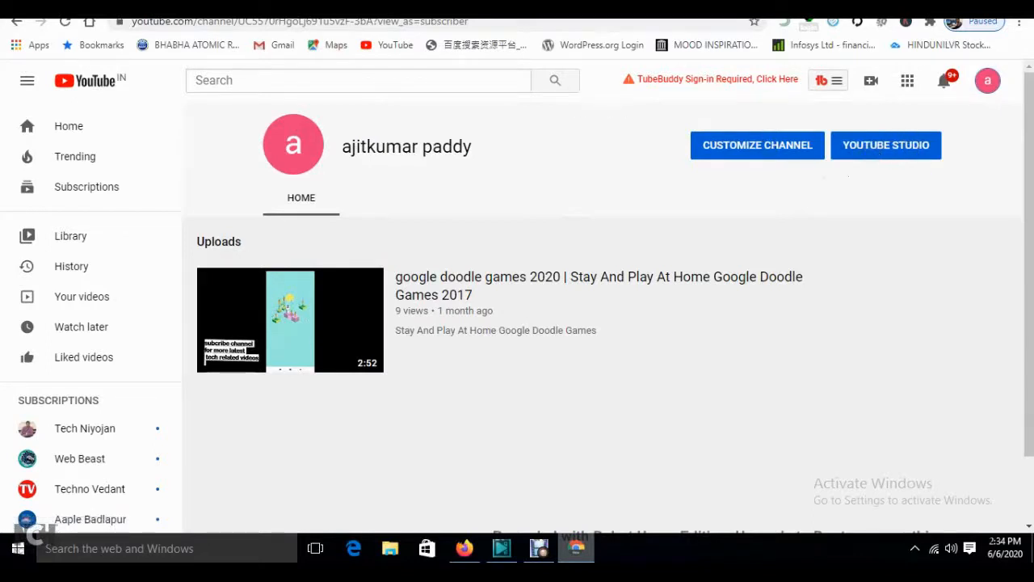
key("ctrl+shift+Tab")
key("ctrl+Tab")
key("ctrl+shift+Tab")
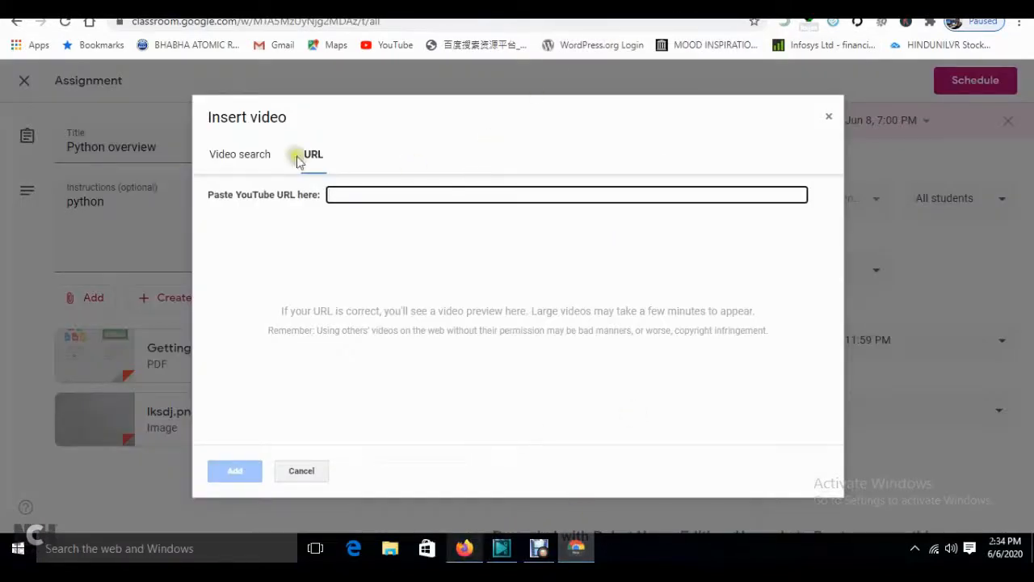
- Search YouTube for 'android studio tutorial gst'
left_click(265, 155)
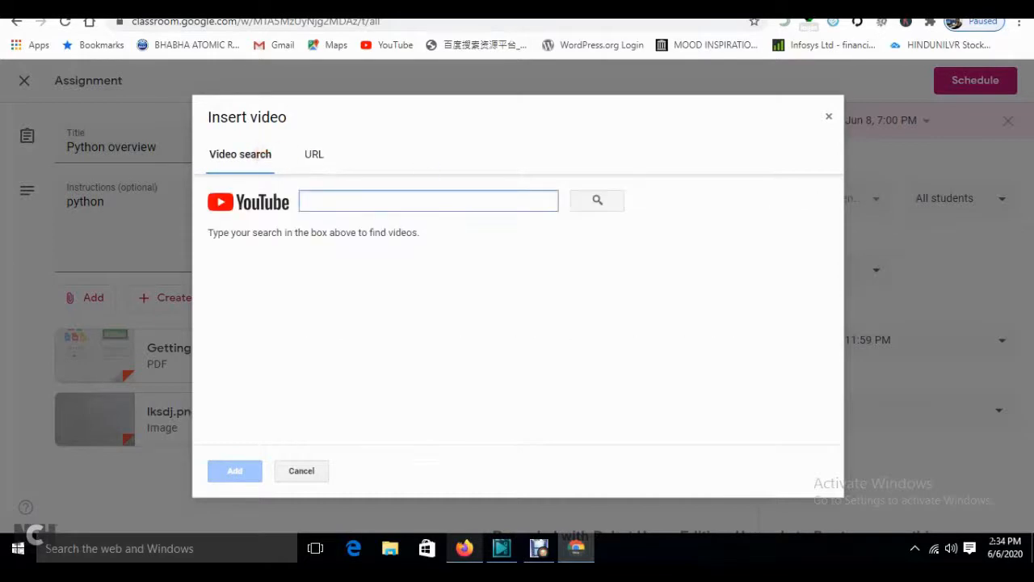
left_click(566, 8)
left_click(71, 84)
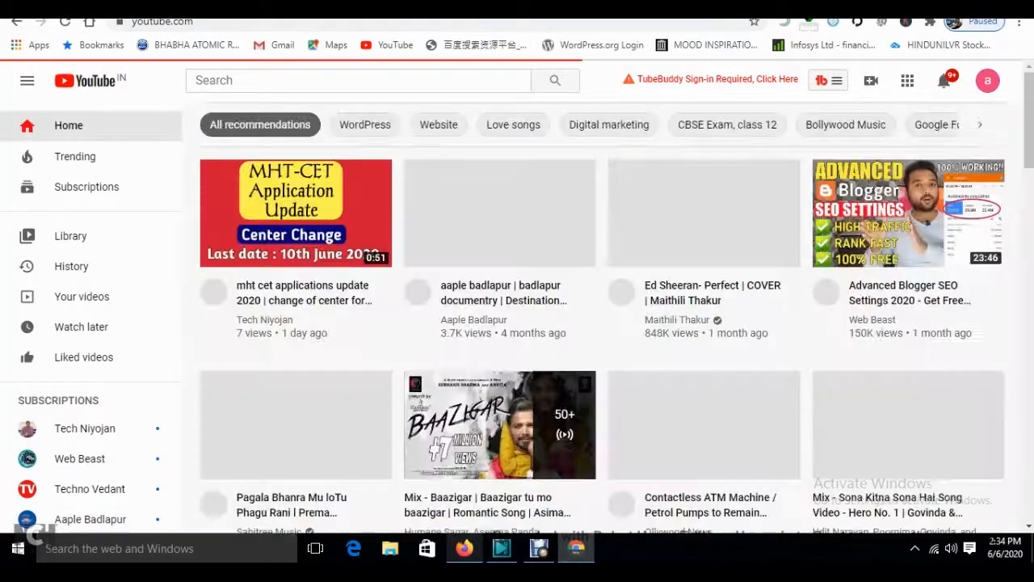
left_click(437, 84)
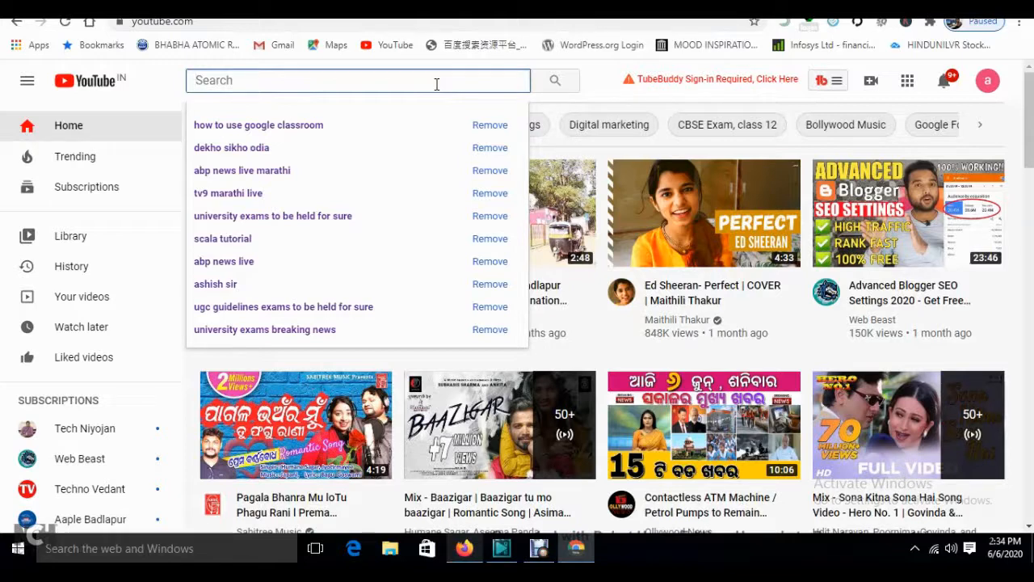
type("andrio")
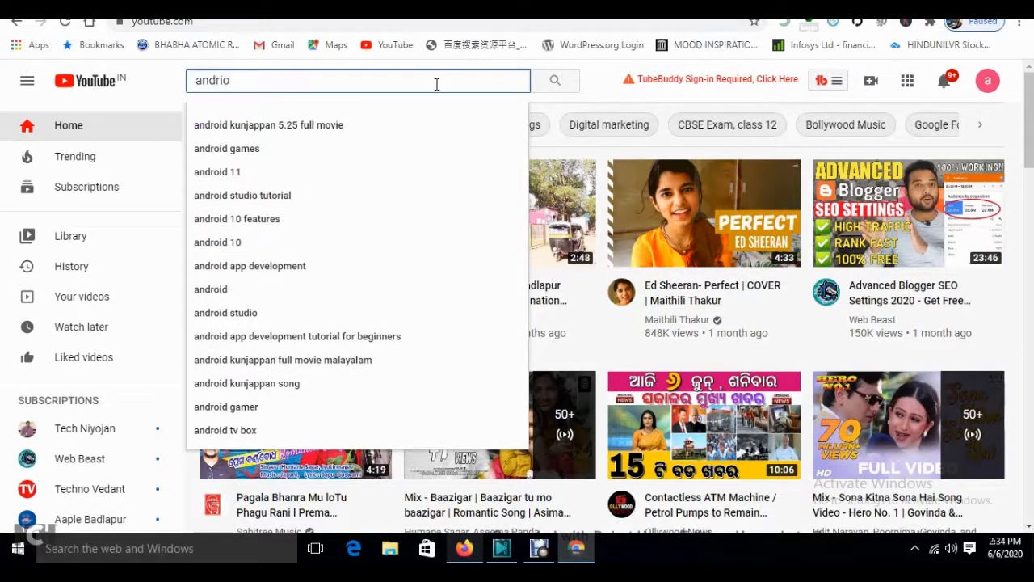
type("d stu")
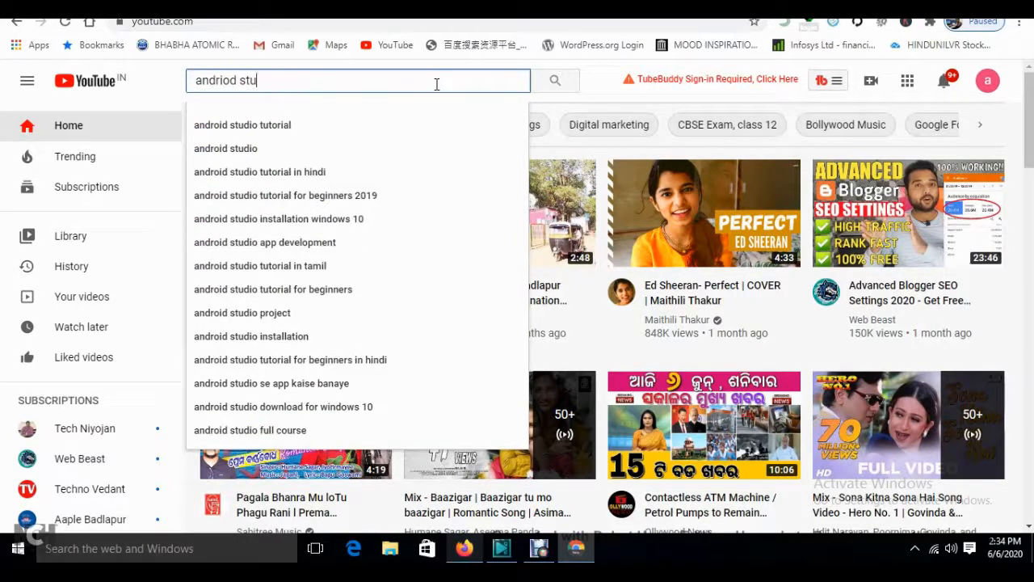
key("Down")
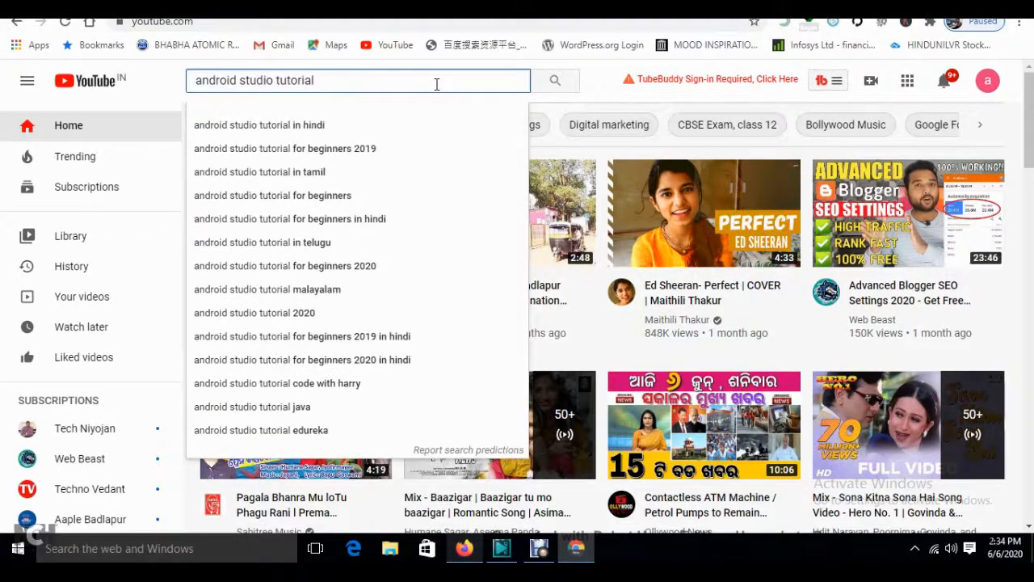
type("gst")
key("Return")
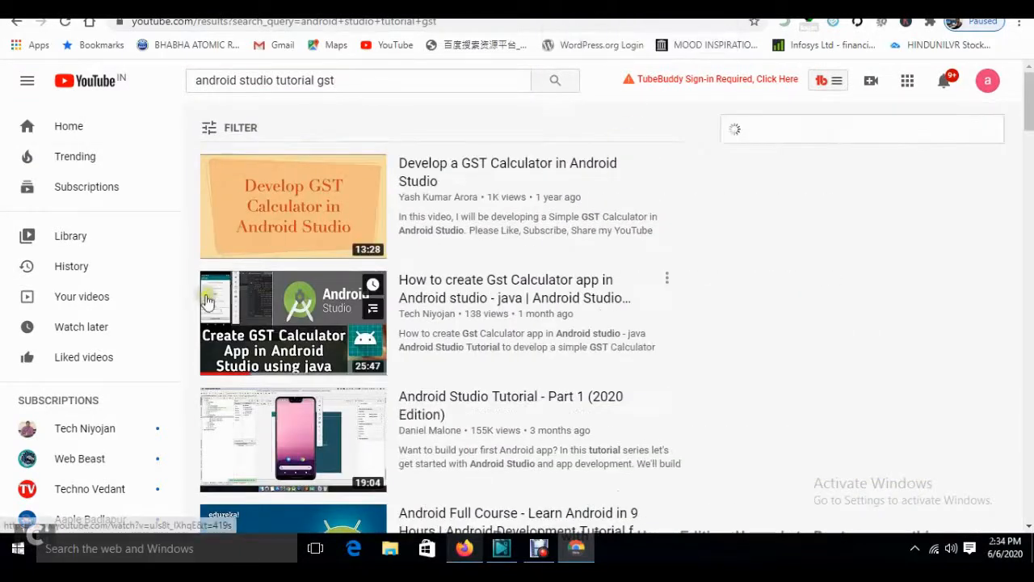
- Open the Gst Calculator video, mute it, and copy its web address
left_click(294, 335)
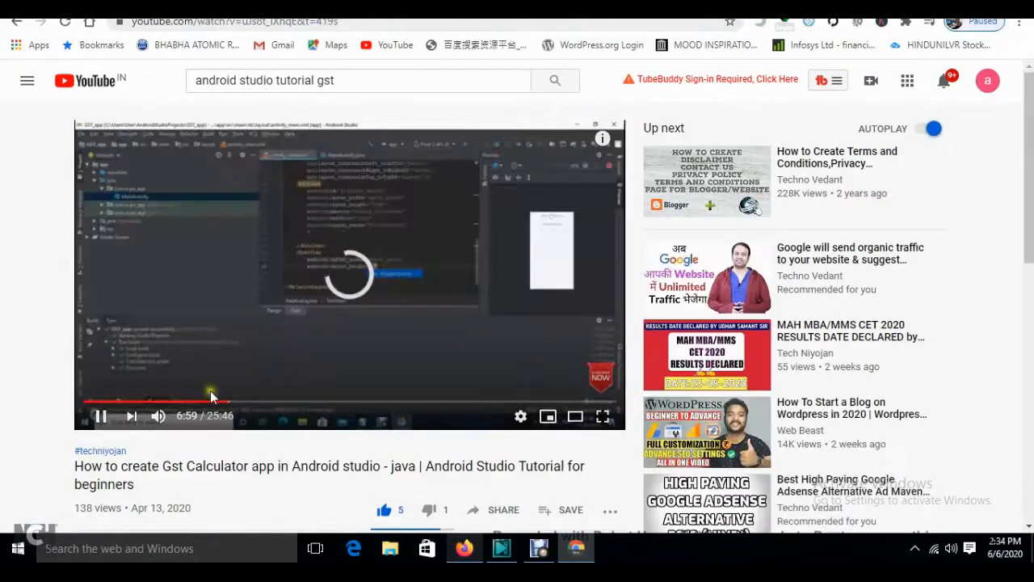
left_click(159, 416)
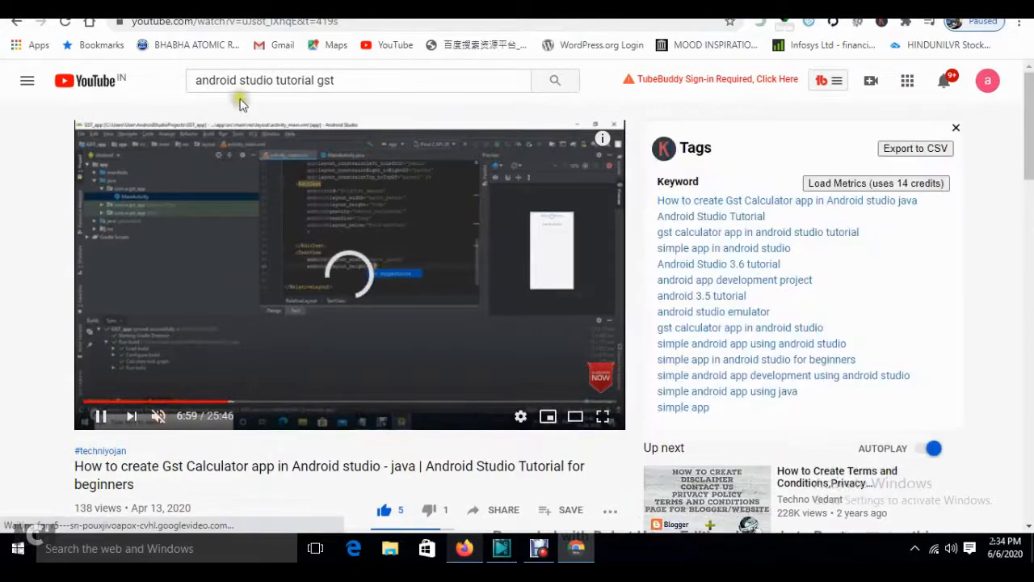
left_click(235, 21)
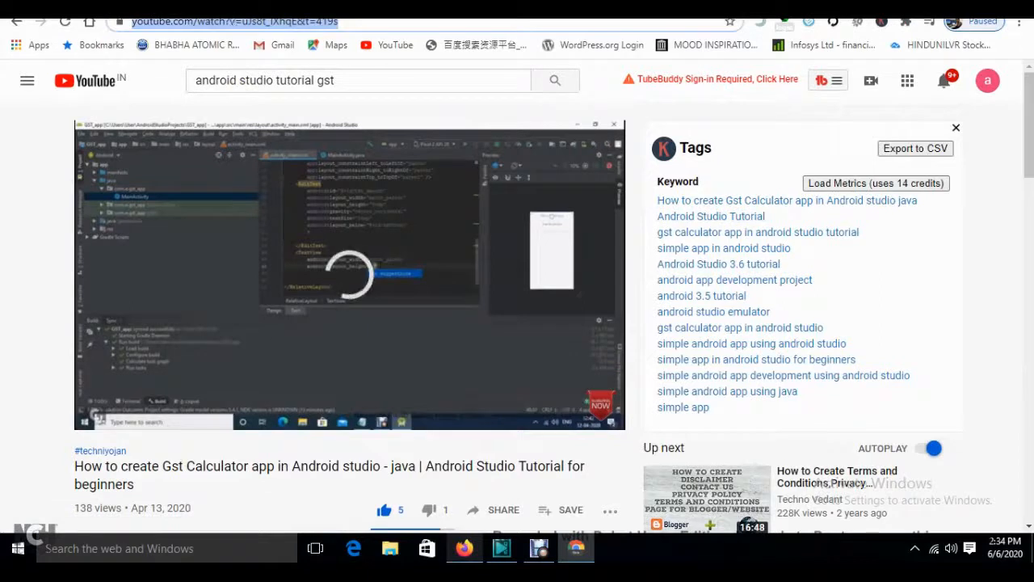
left_click(427, 7)
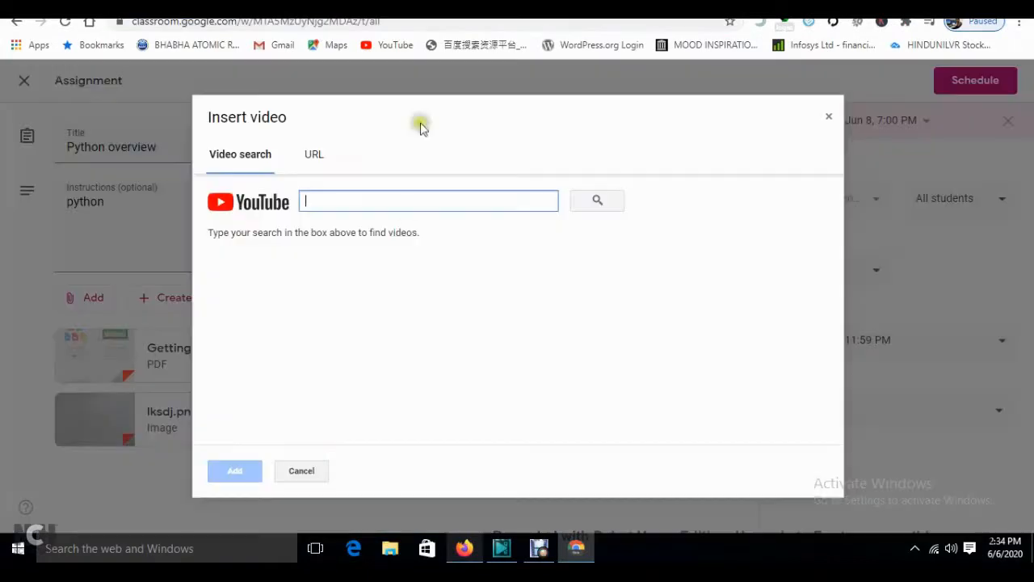
- Paste the Gst Calculator video link into Insert video and attach it to the assignment
left_click(376, 207)
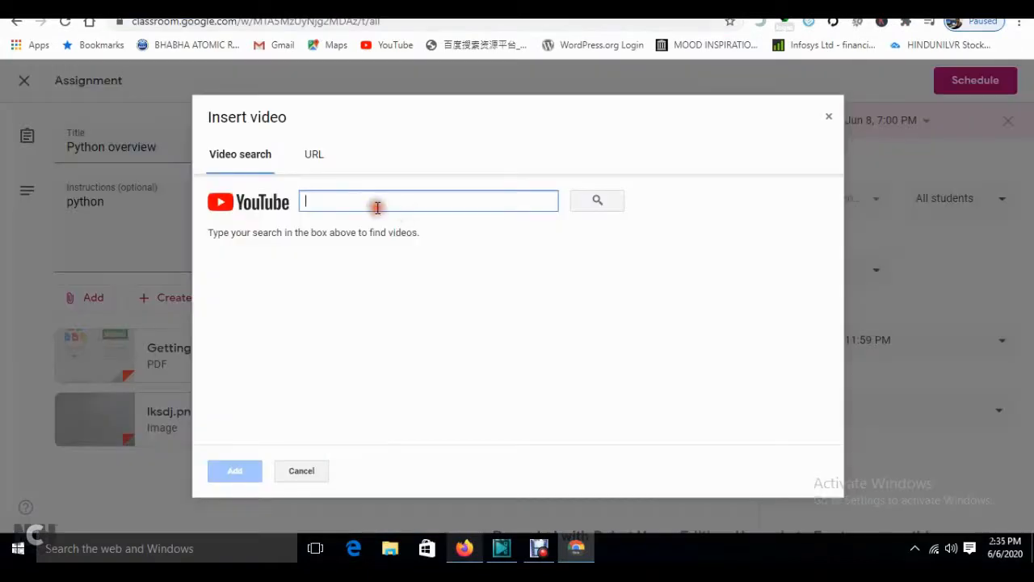
left_click(315, 155)
left_click(333, 197)
type("https://www.youtube.com/watch?v=uJs8t_IXhqE&t=419s")
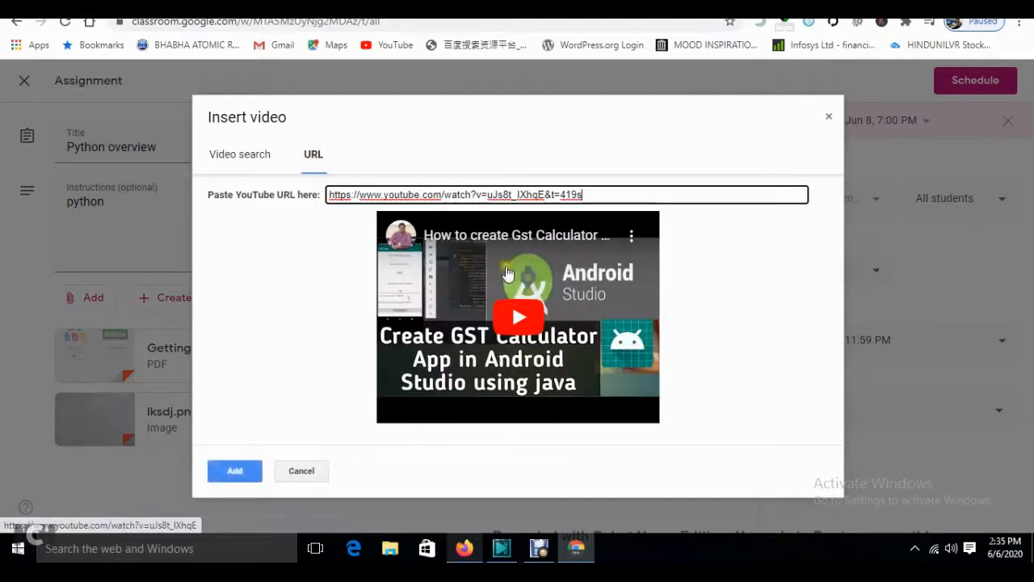
left_click(235, 469)
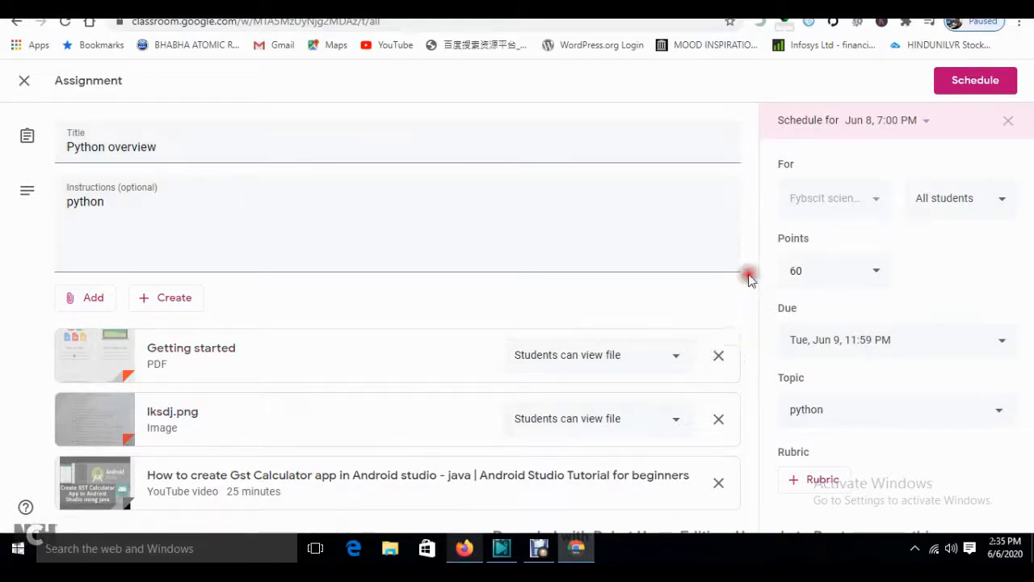
- Remove the Jun 8, 7:00 PM posting schedule from Python overview
left_click(926, 121)
left_click(1002, 129)
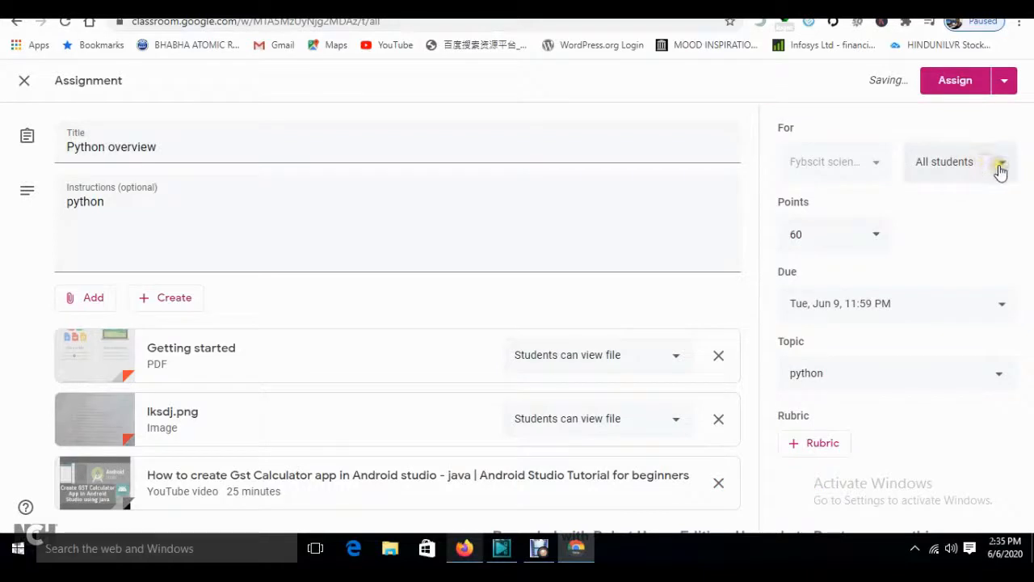
left_click(994, 168)
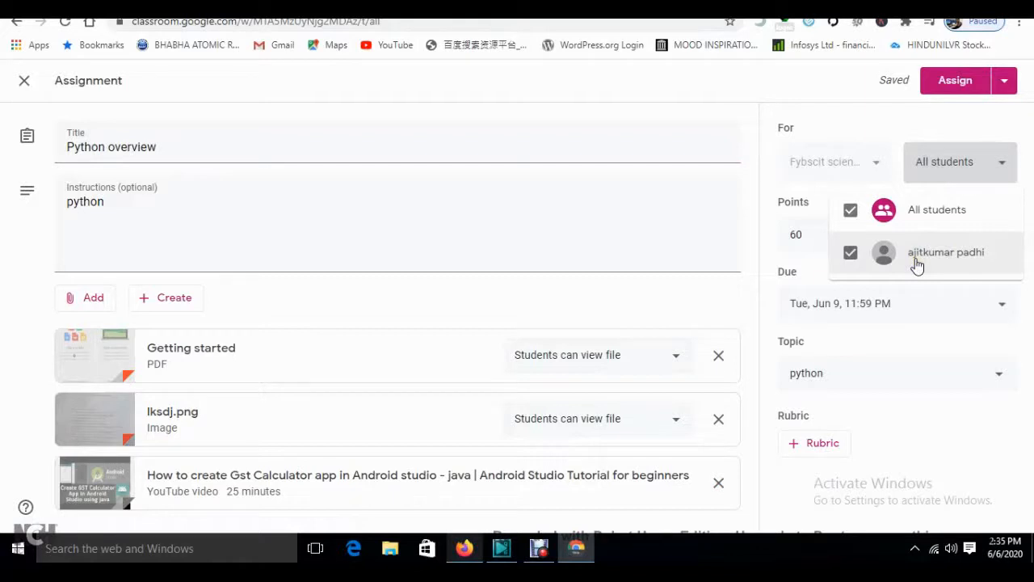
- Keep All students checked as recipients of the assignment
left_click(940, 250)
left_click(855, 251)
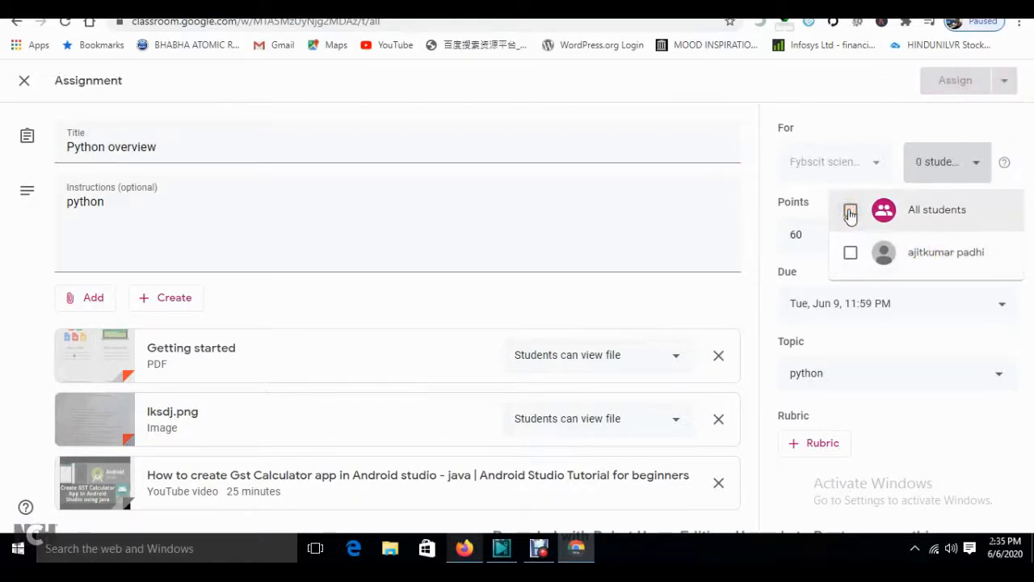
left_click(850, 253)
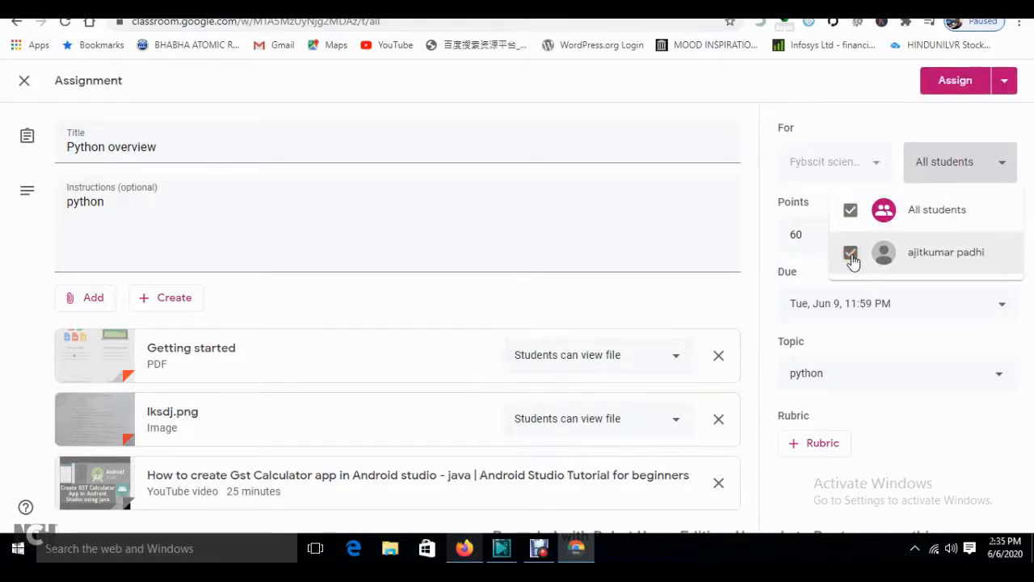
left_click(850, 254)
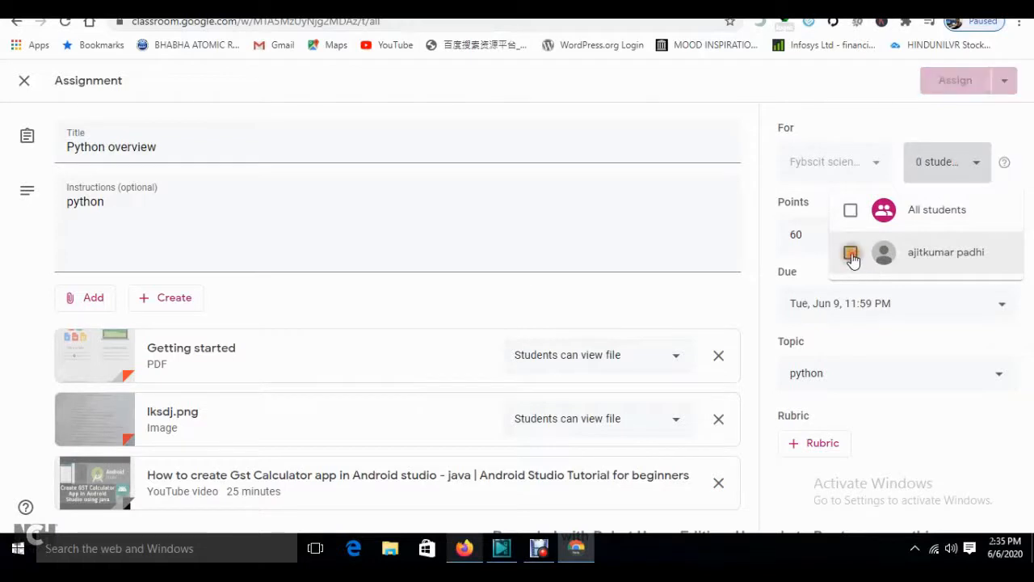
left_click(851, 212)
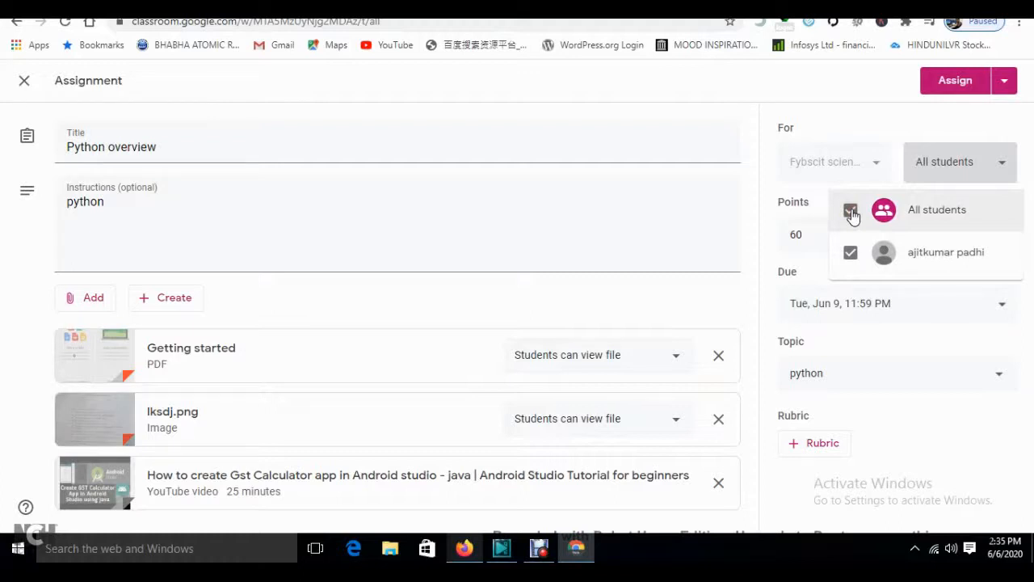
left_click(925, 125)
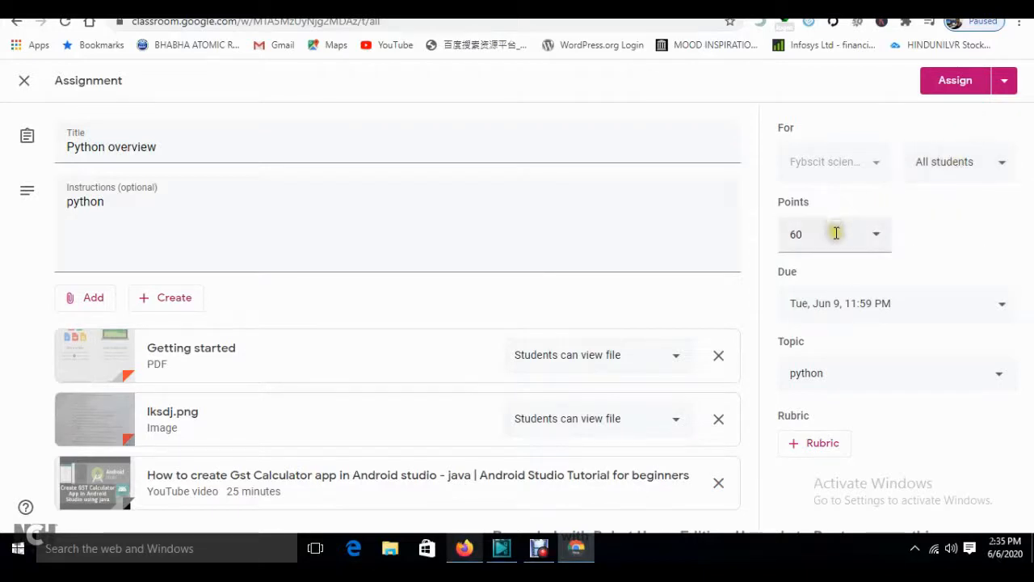
- Choose Assign from the posting dropdown to post Python overview immediately
left_click(1007, 89)
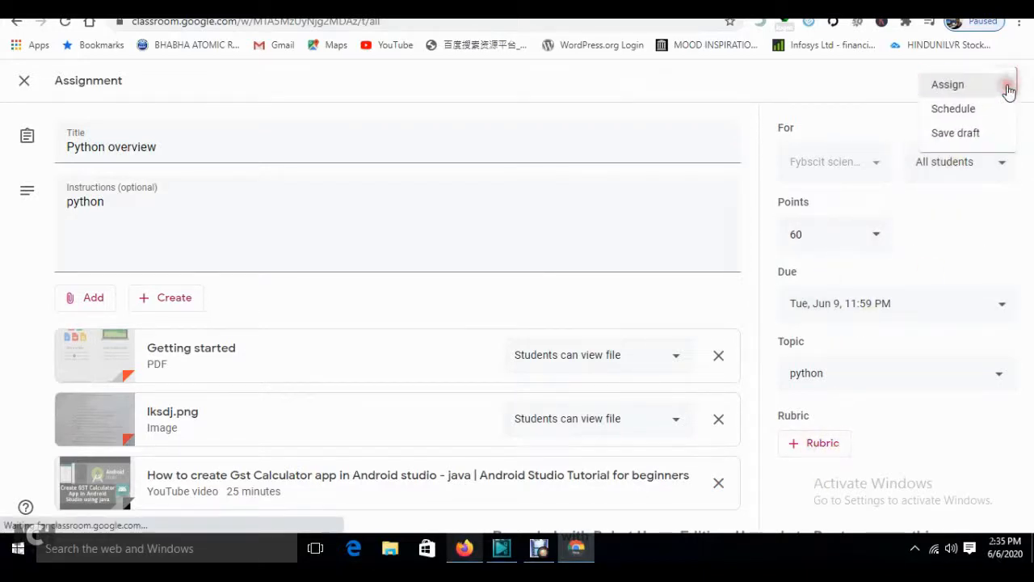
left_click(968, 90)
left_click(614, 345)
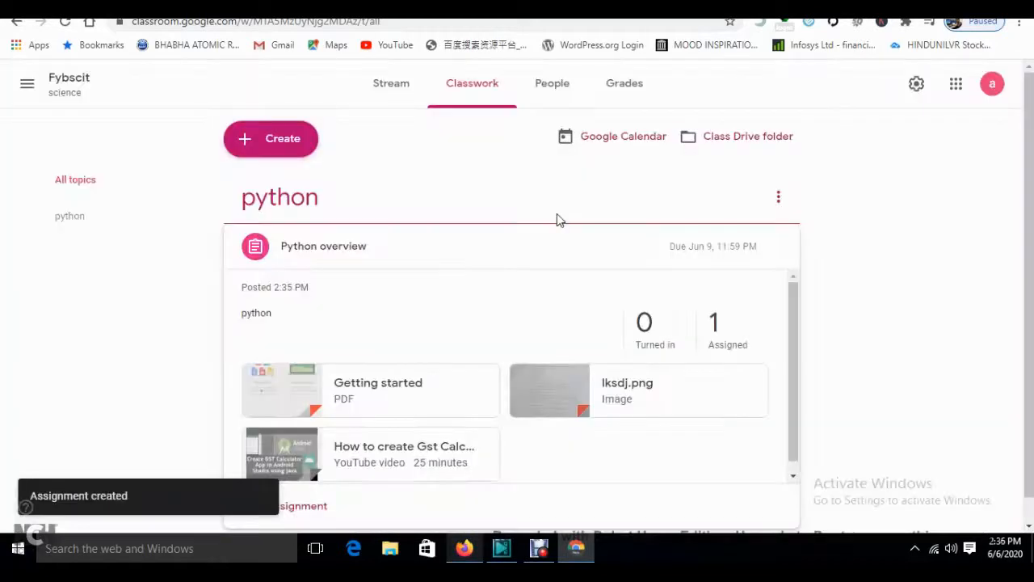
- Check the posted assignment on Classwork, then switch to the student's Firefox window
left_click_drag(1028, 287, 1028, 311)
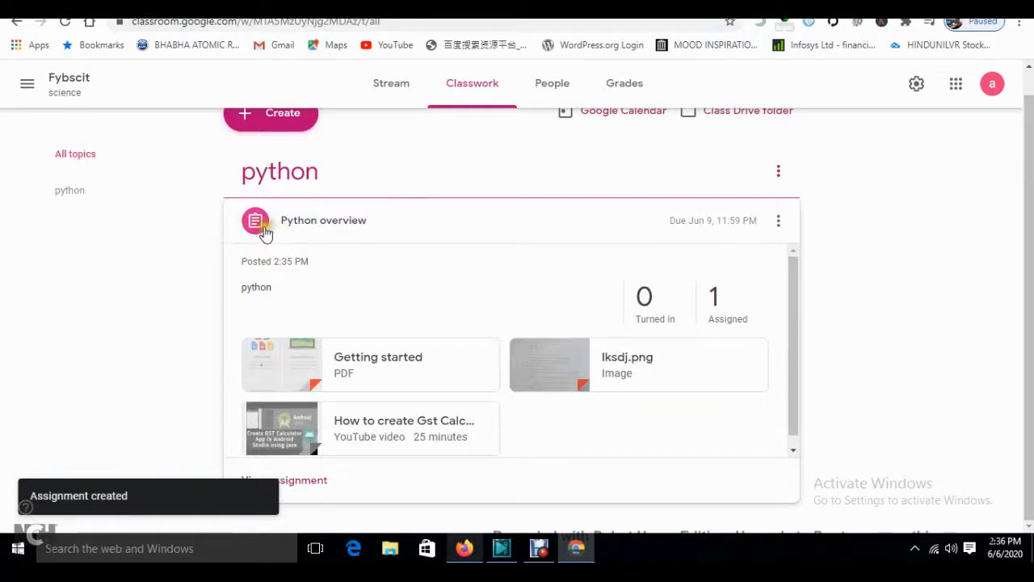
left_click_drag(1028, 242, 1029, 218)
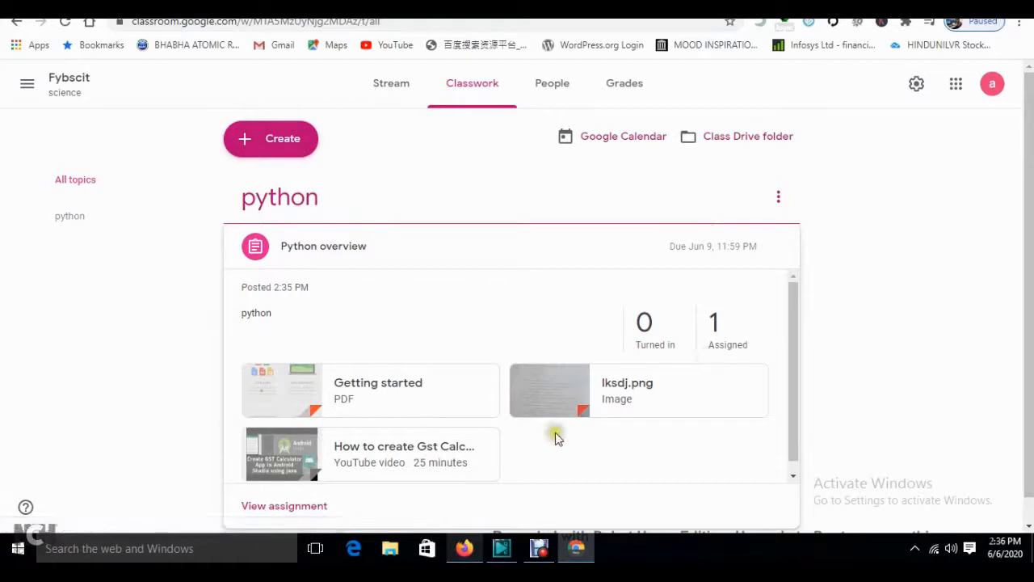
left_click(465, 548)
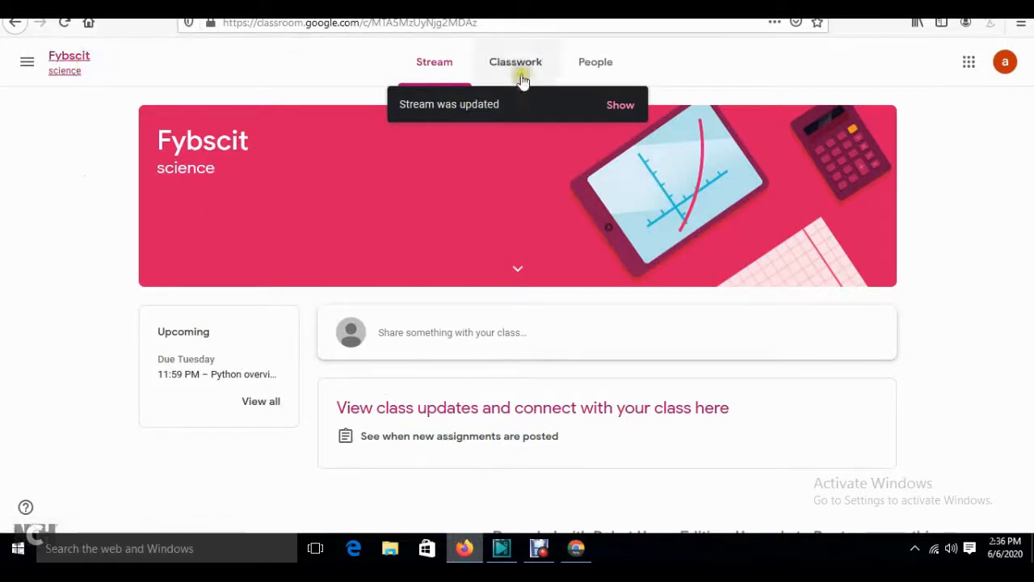
- As the student, open Python overview, dismiss the tips, and preview the lksdj.png attachment
left_click(621, 105)
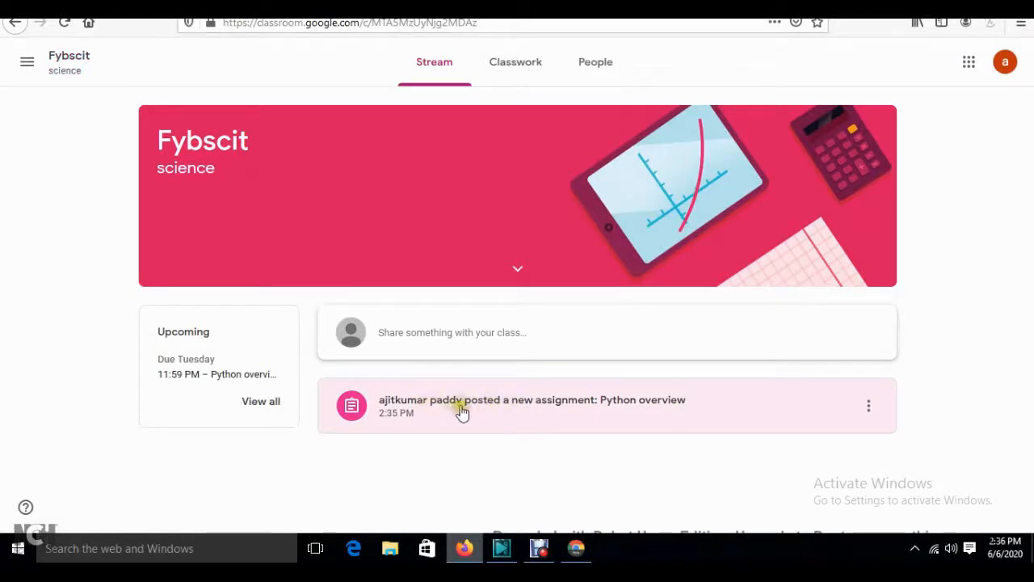
left_click(622, 414)
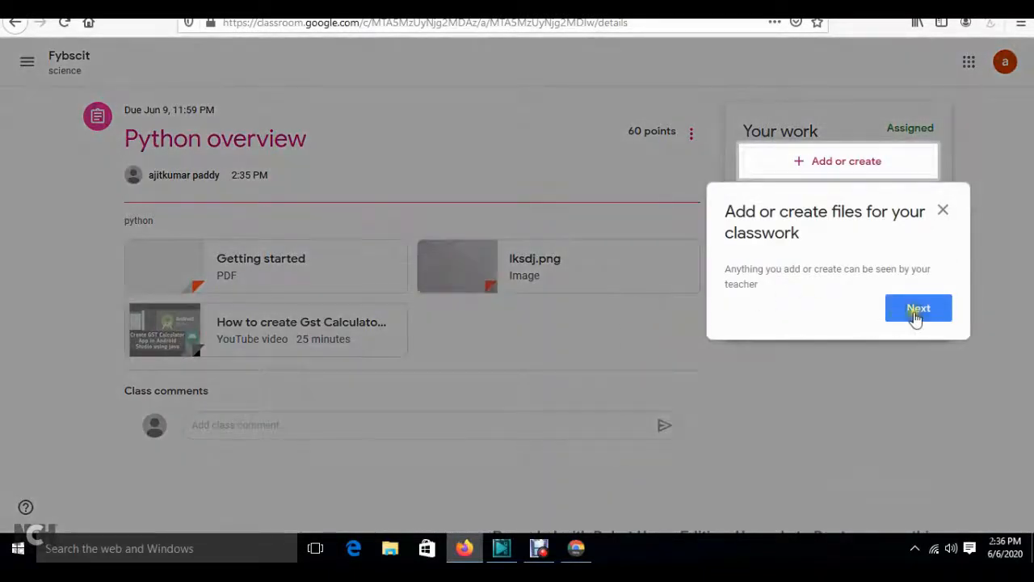
left_click(916, 317)
left_click(913, 345)
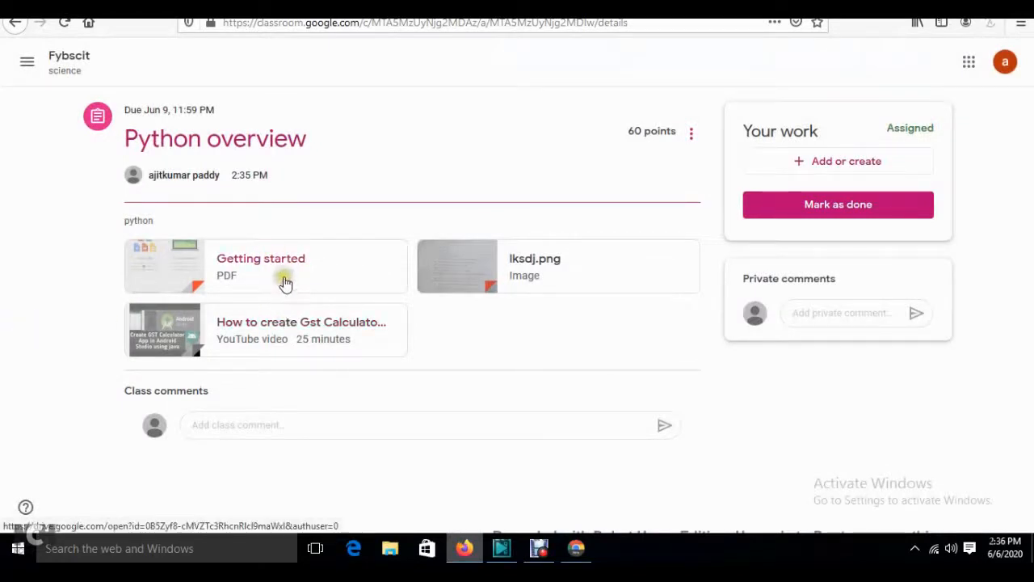
left_click(513, 267)
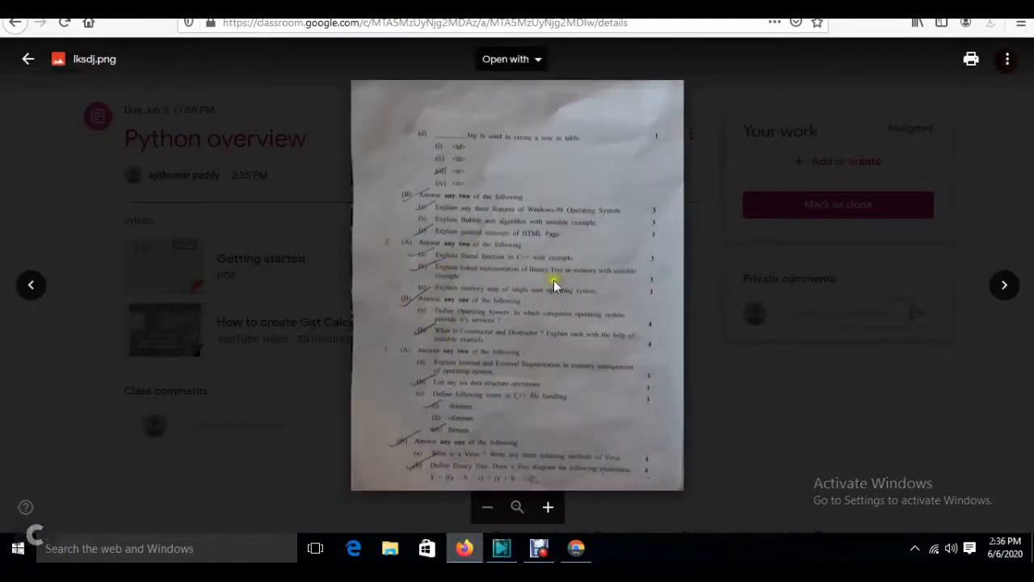
left_click(28, 59)
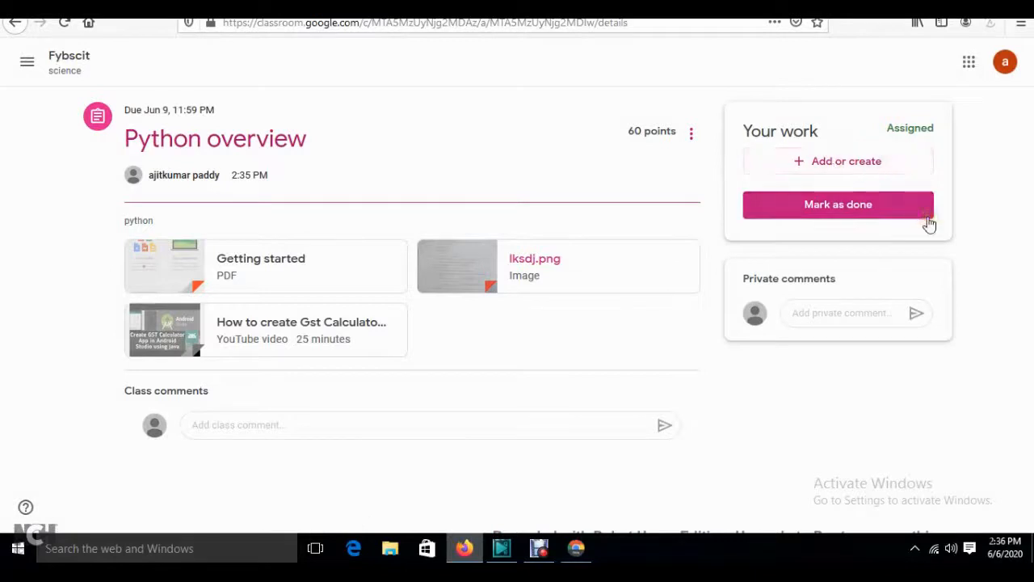
left_click(861, 165)
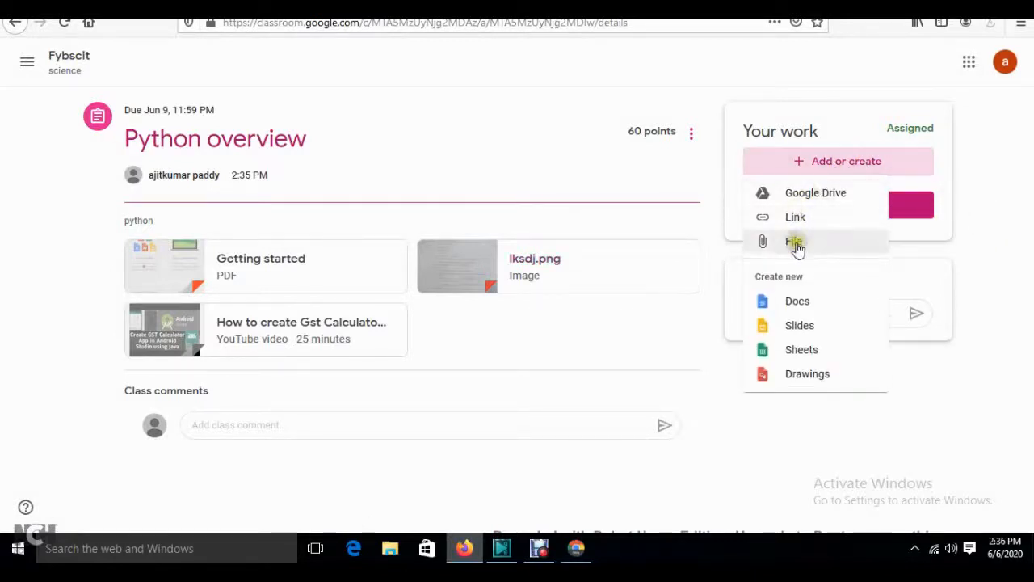
- Pick computer_scie_quesion_paper.docx from the Desktop's details folder and upload it as your work
left_click(795, 243)
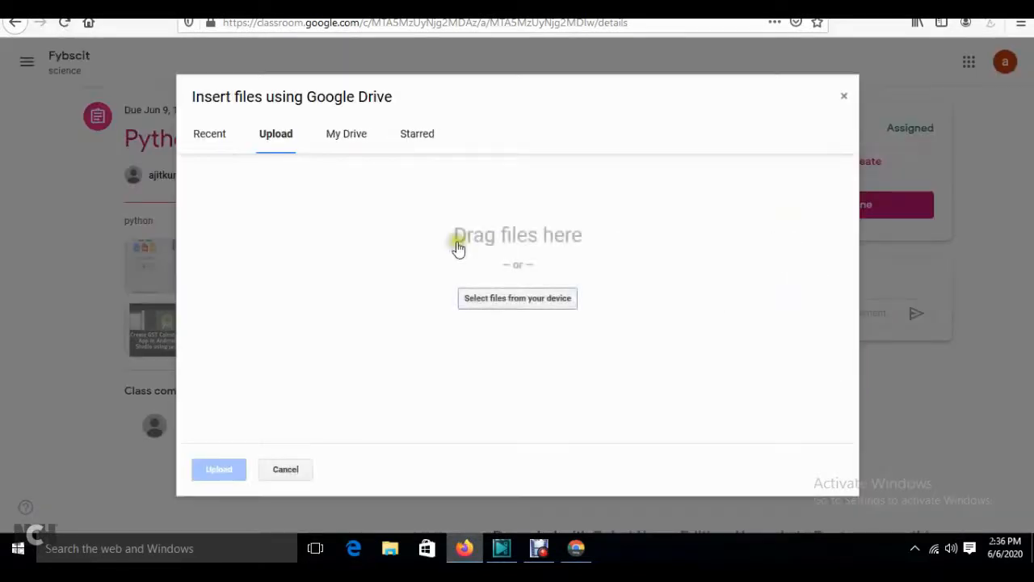
left_click(845, 96)
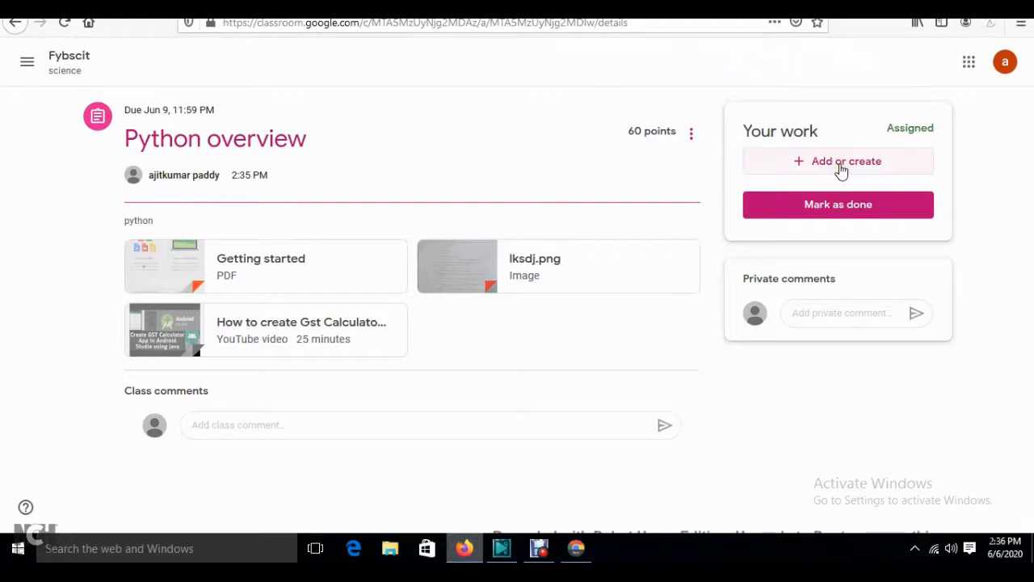
left_click(841, 166)
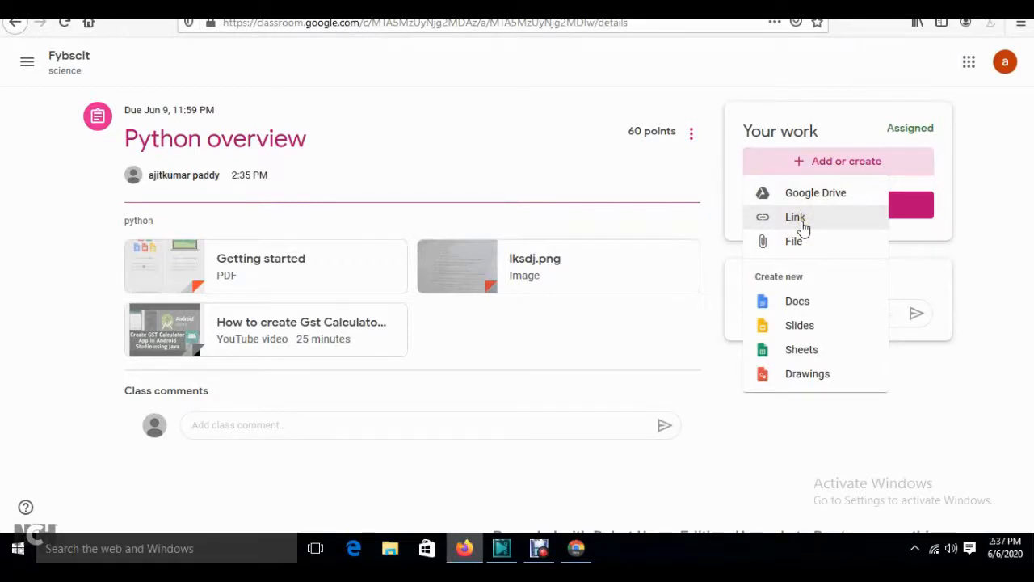
left_click(792, 249)
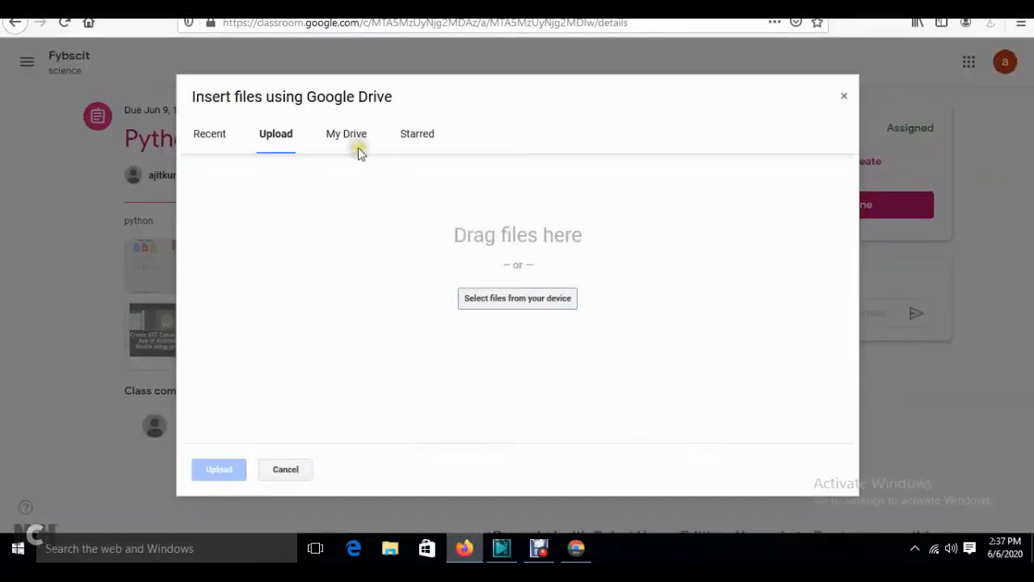
left_click(512, 298)
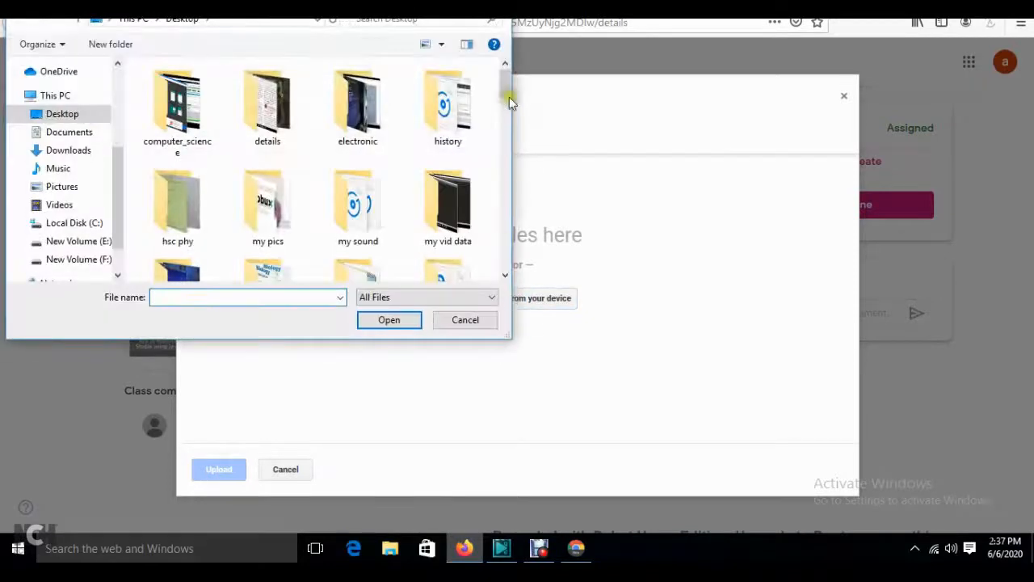
left_click_drag(502, 85, 504, 189)
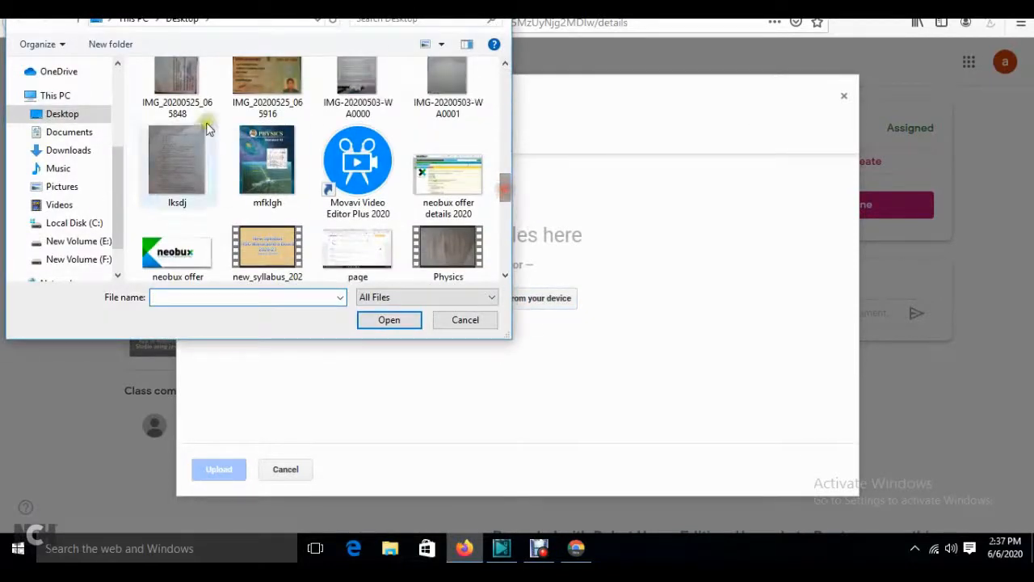
left_click(278, 108)
scroll(277, 108, "up", 5)
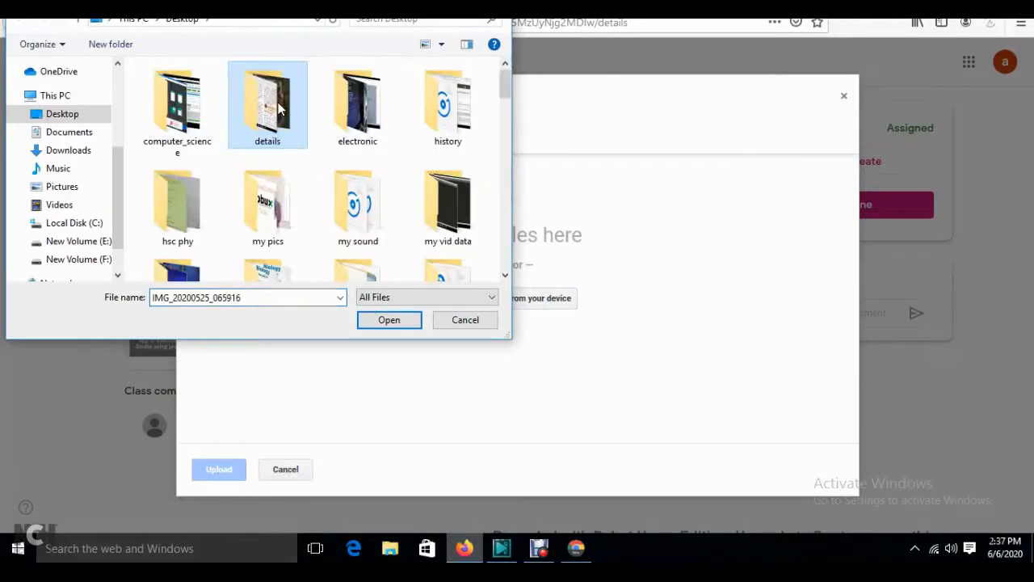
double_click(278, 108)
left_click(258, 113)
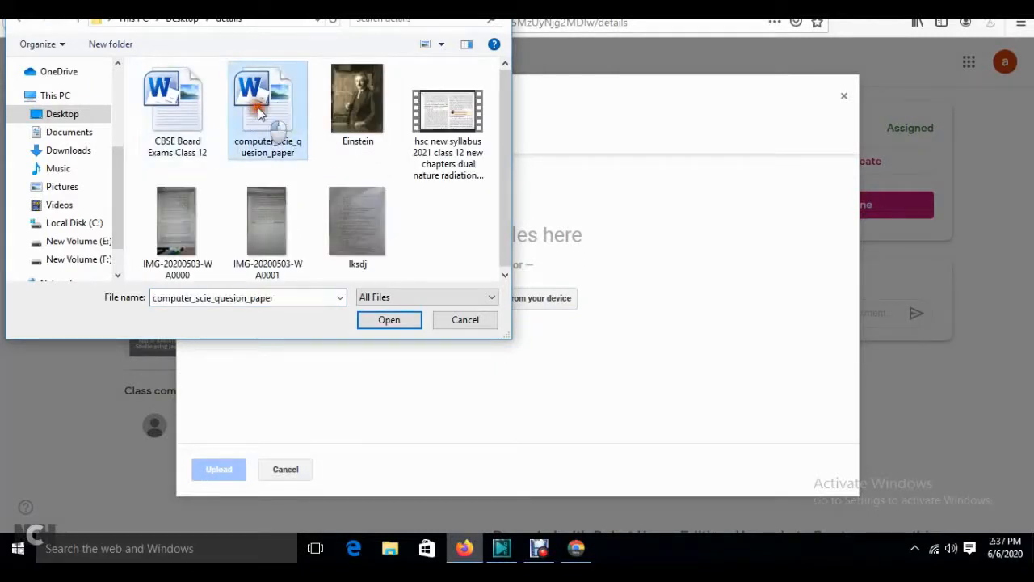
double_click(258, 113)
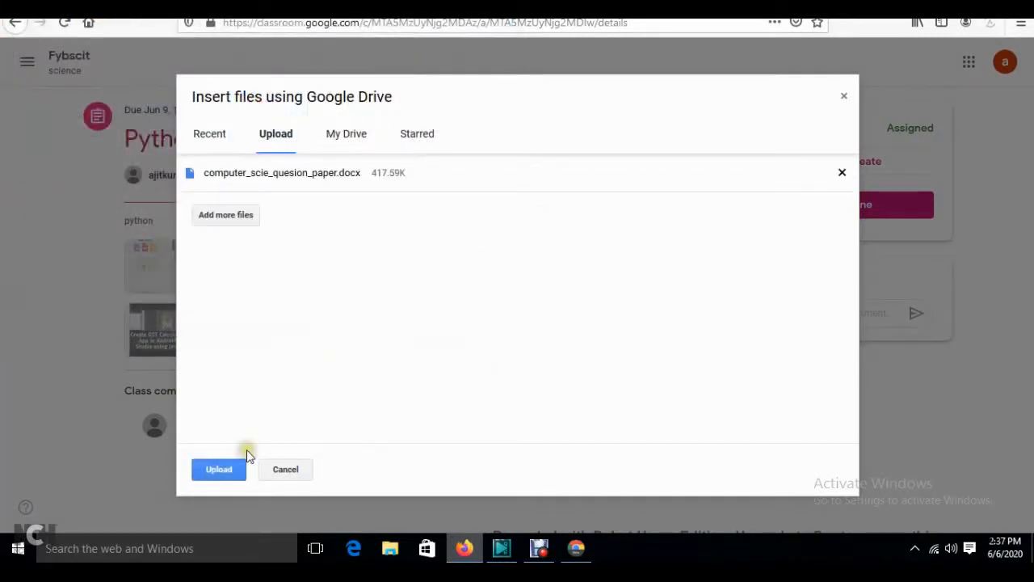
left_click(216, 477)
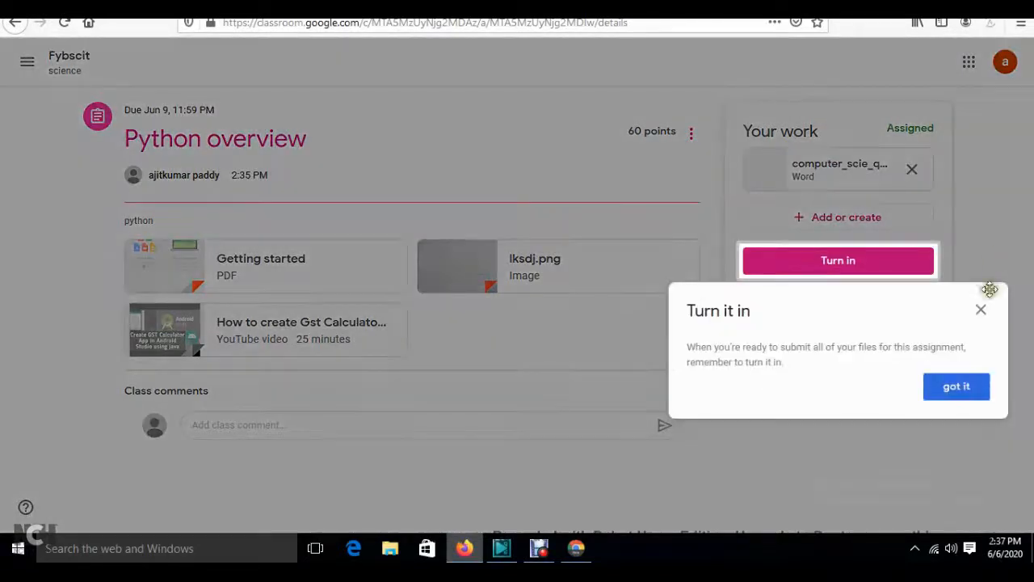
- Dismiss the turn-in tip and post the class comment 'i completed my assignment'
left_click(982, 311)
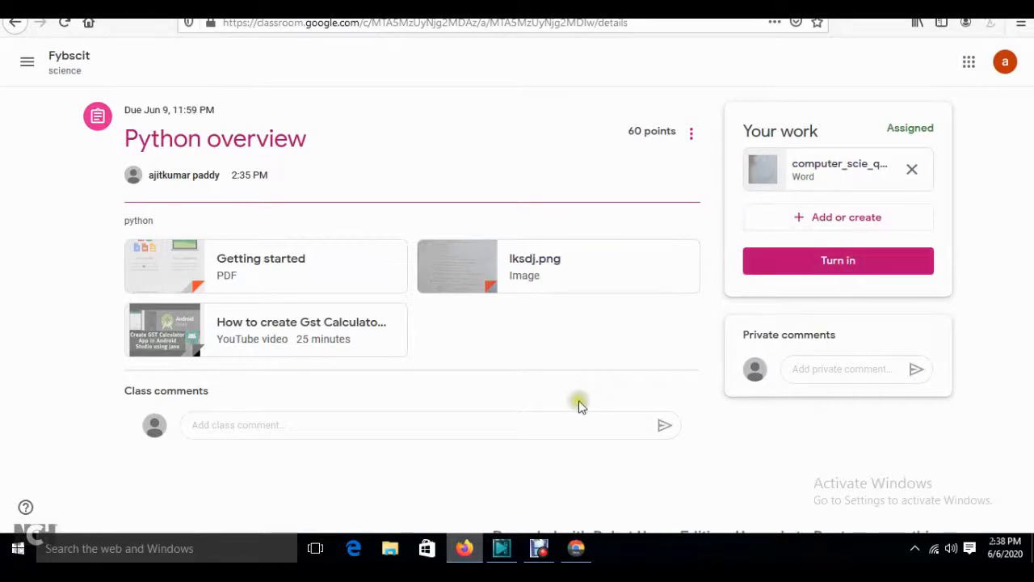
left_click(496, 424)
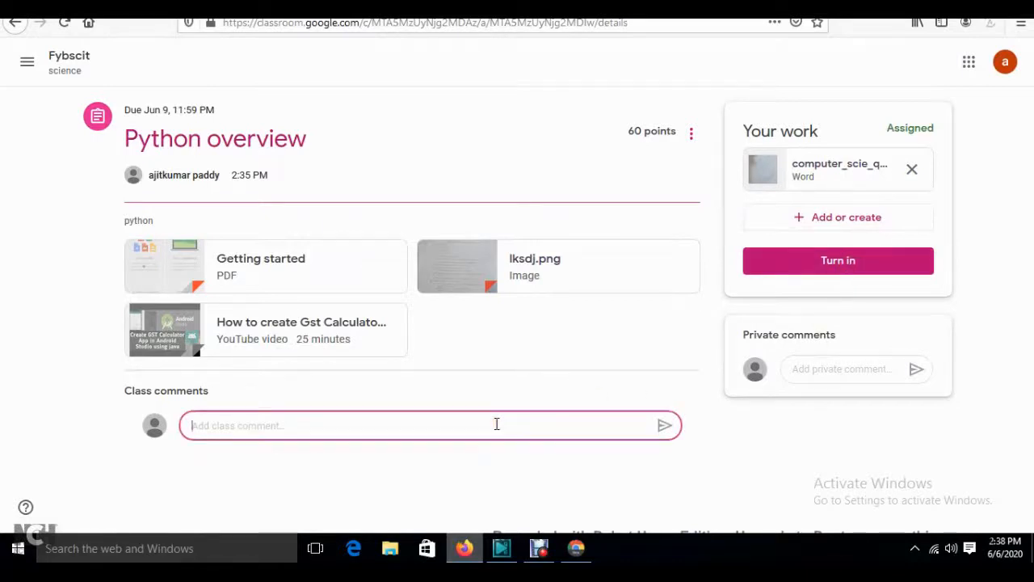
type("i completed my assignment")
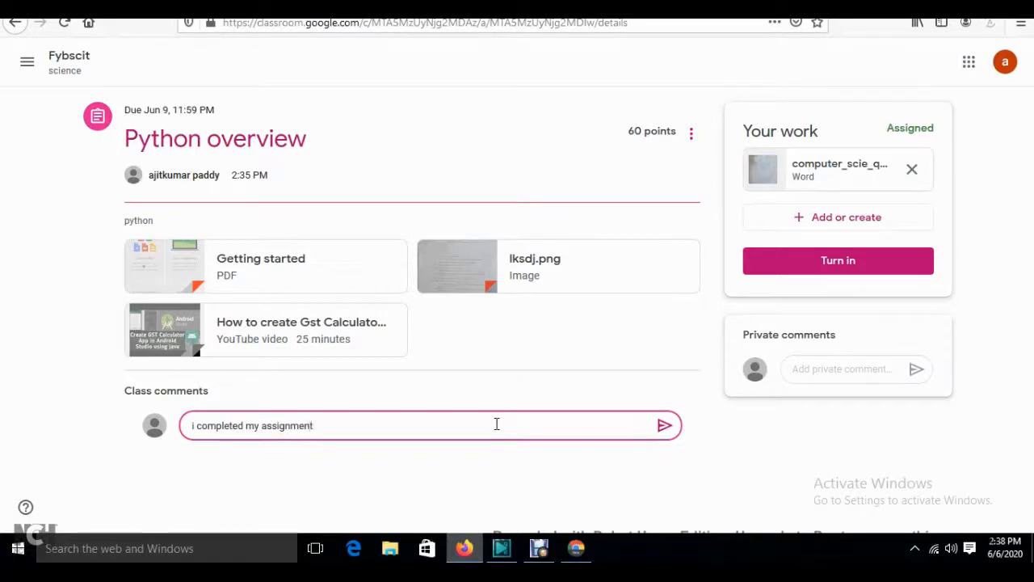
left_click(664, 425)
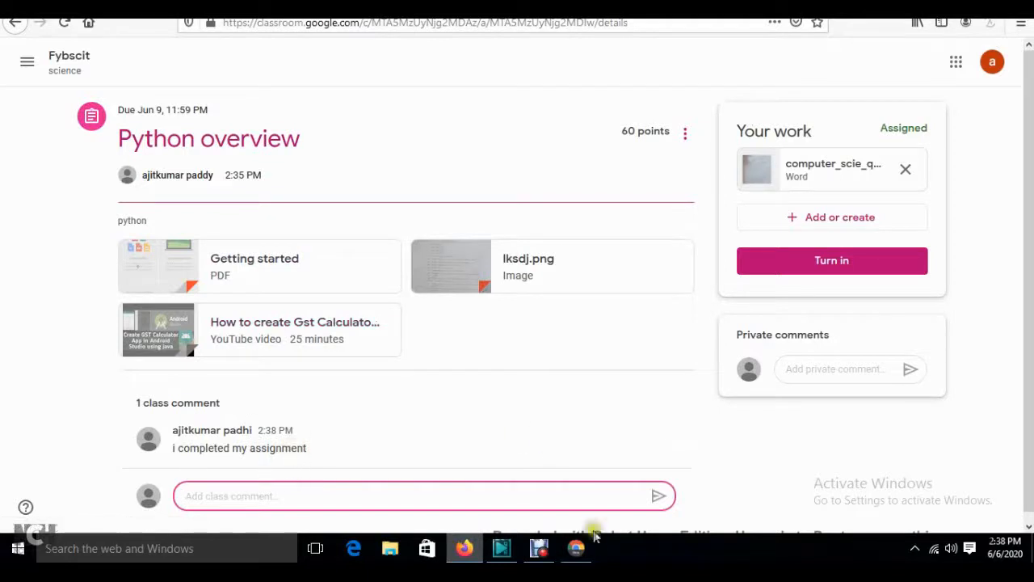
left_click(576, 550)
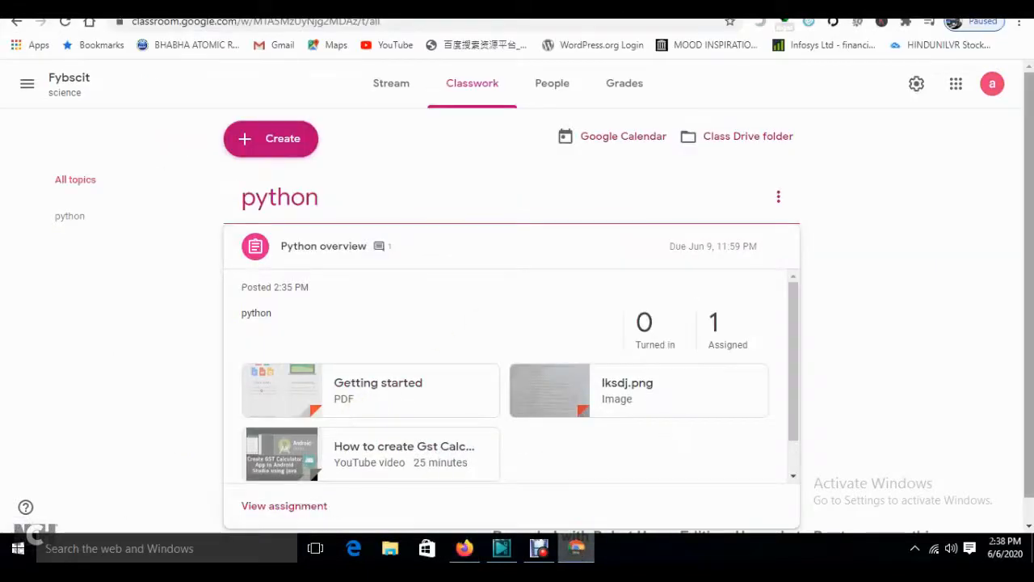
left_click(408, 95)
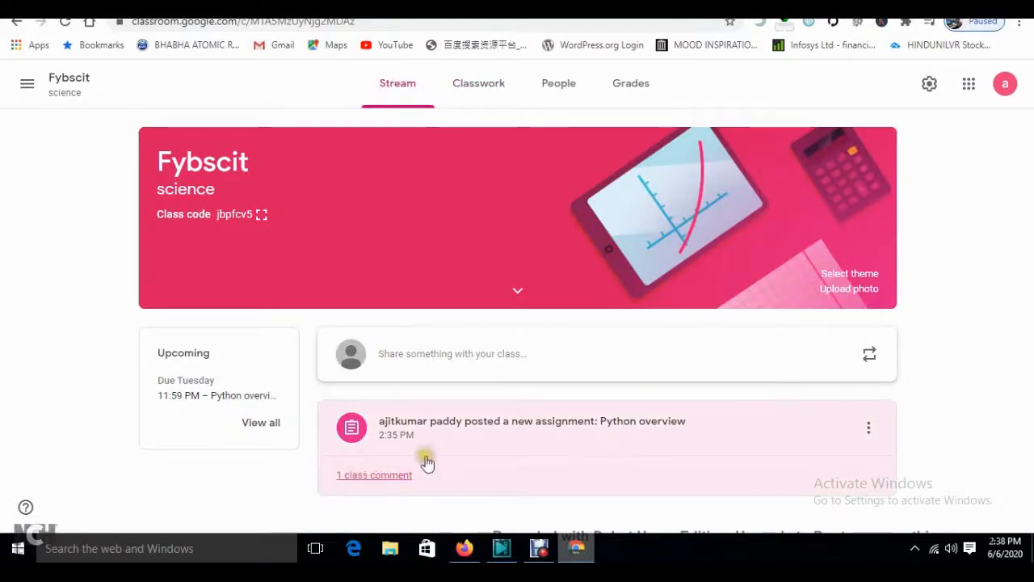
left_click(374, 476)
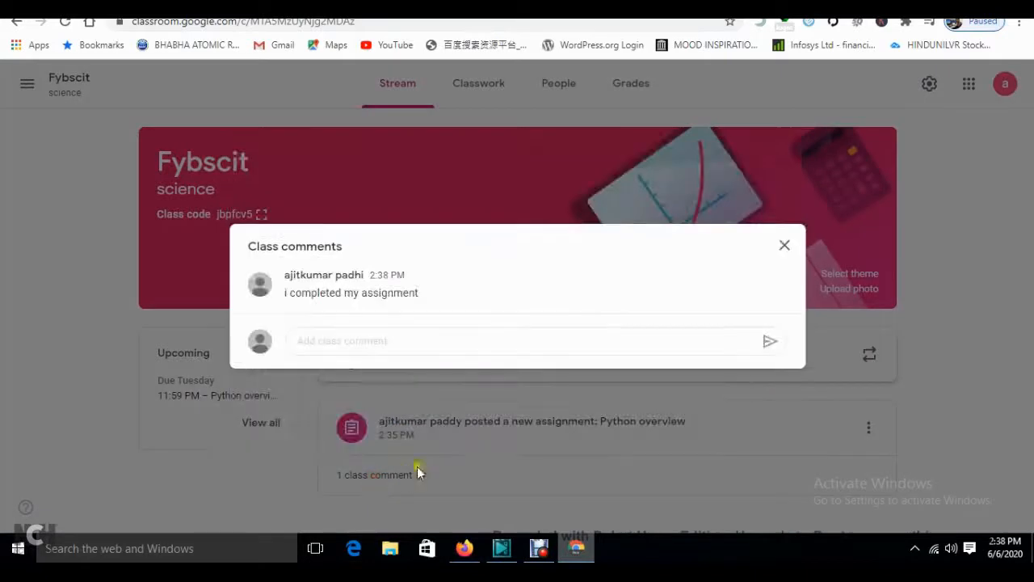
left_click(784, 246)
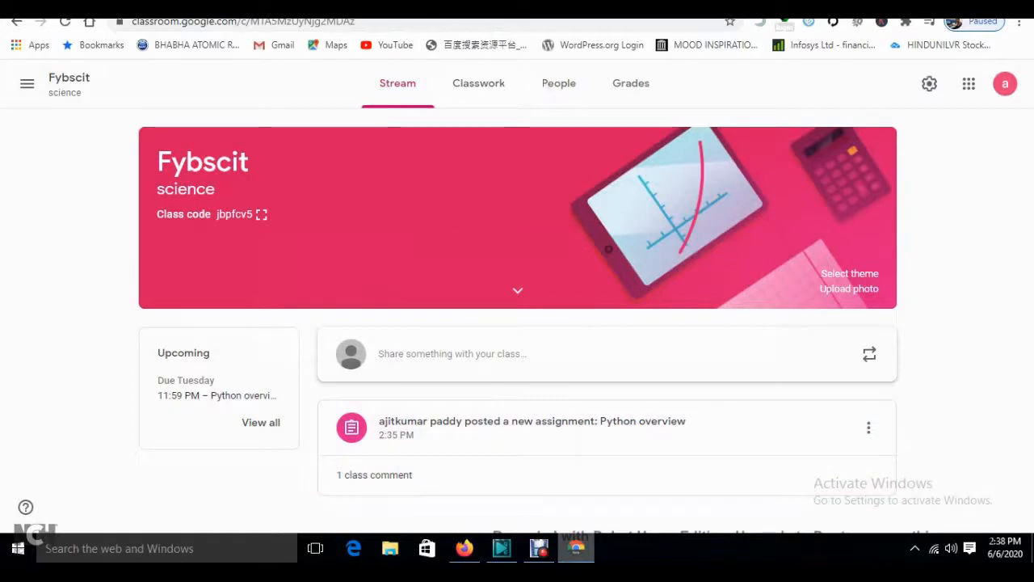
left_click(465, 552)
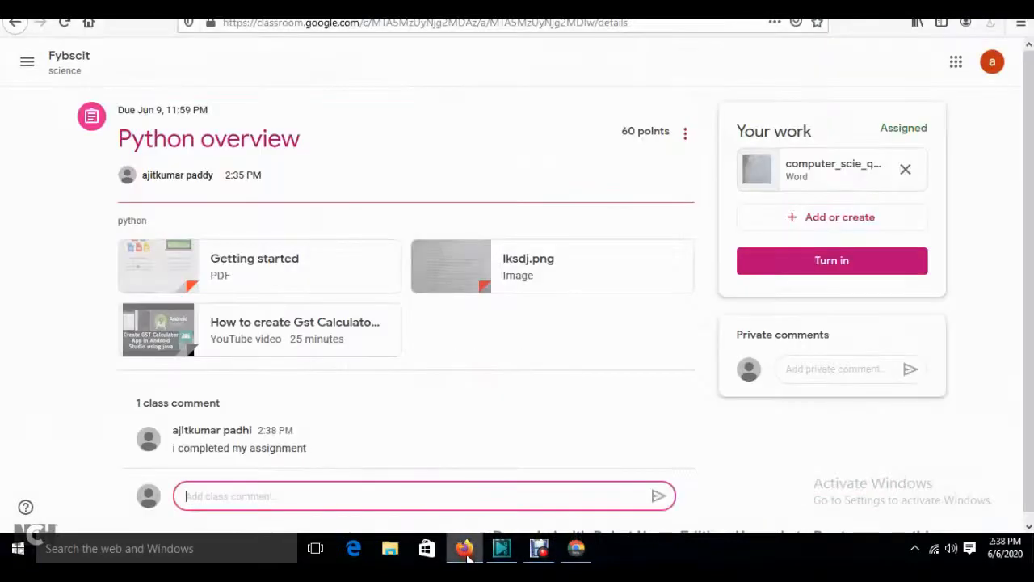
- Send the private comment 'not understood the 6 th question.or not prepared', then turn in the assignment
left_click(824, 379)
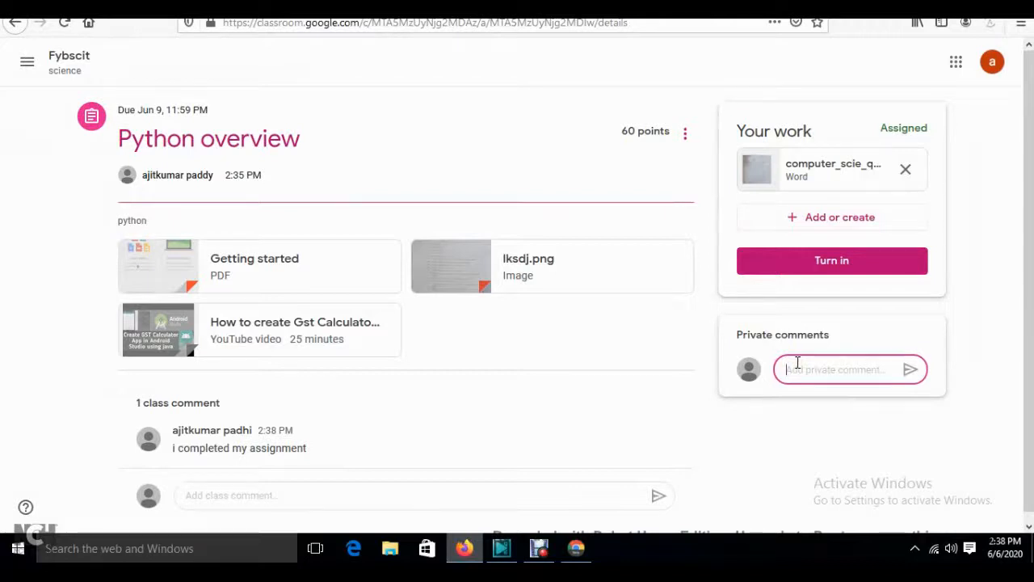
type("not understood the")
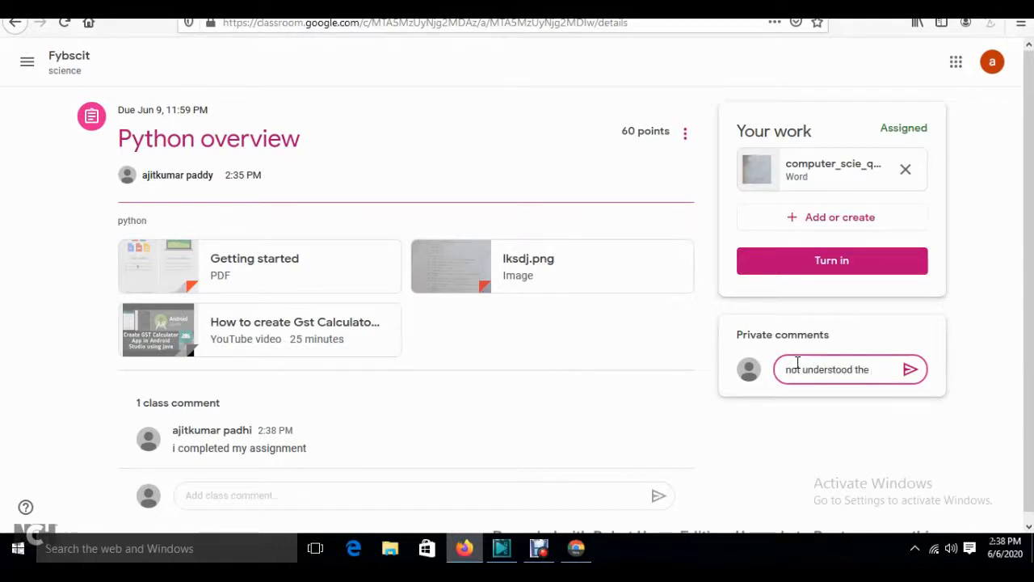
type(" 6 th qu")
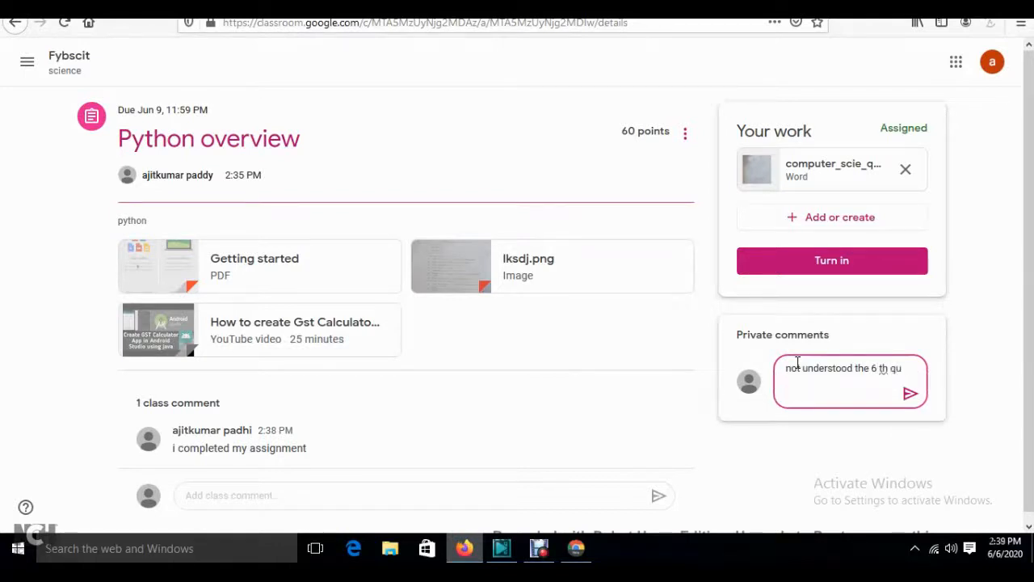
type("estion.or not prepared the")
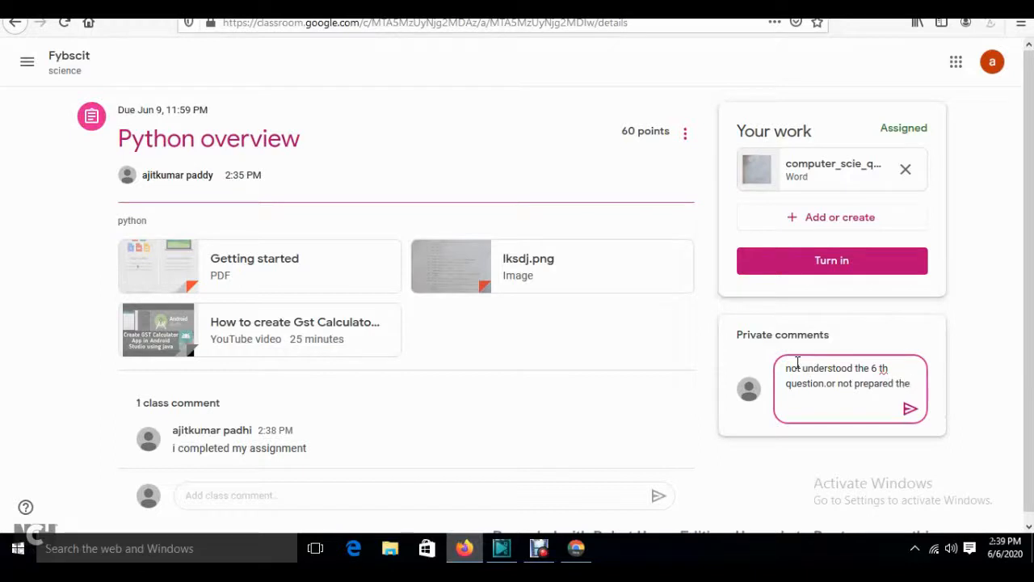
type("s")
key("BackSpace")
key("BackSpace")
left_click(911, 409)
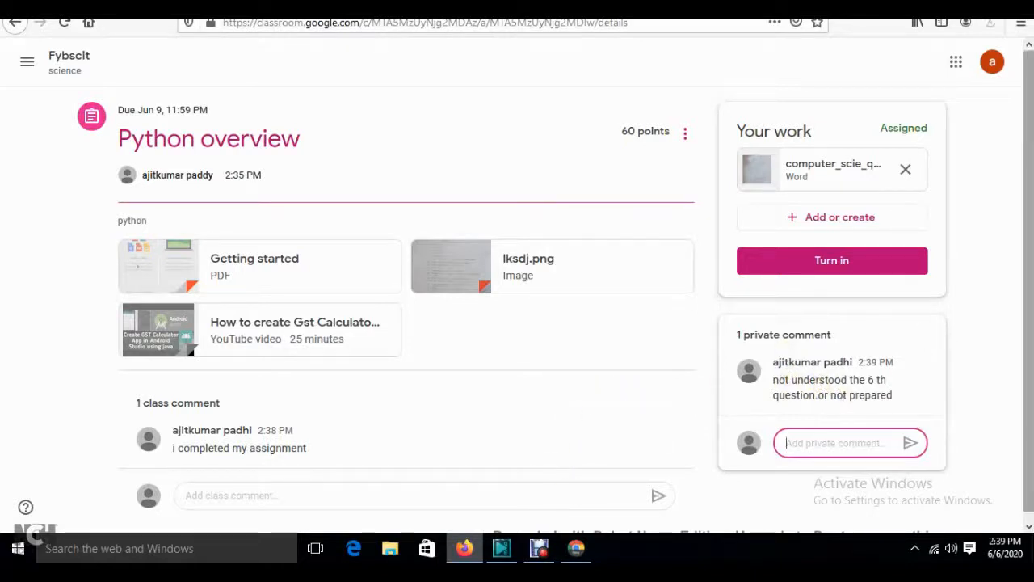
left_click(835, 268)
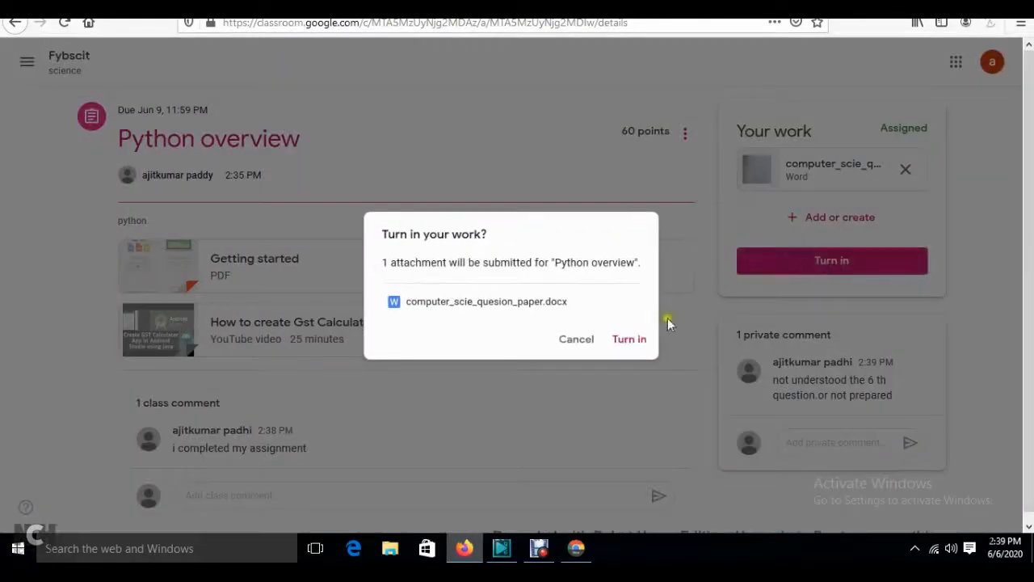
left_click(624, 339)
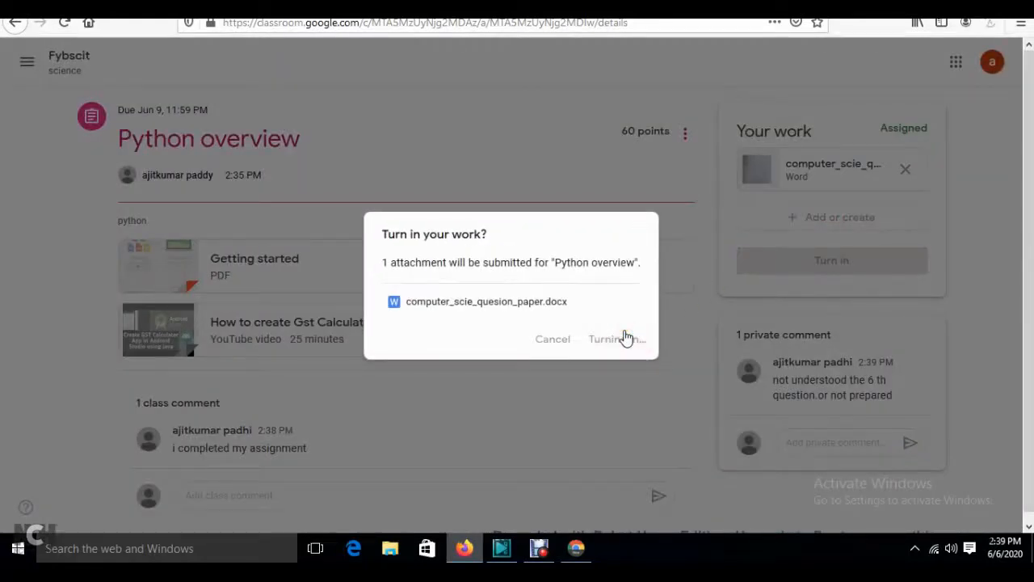
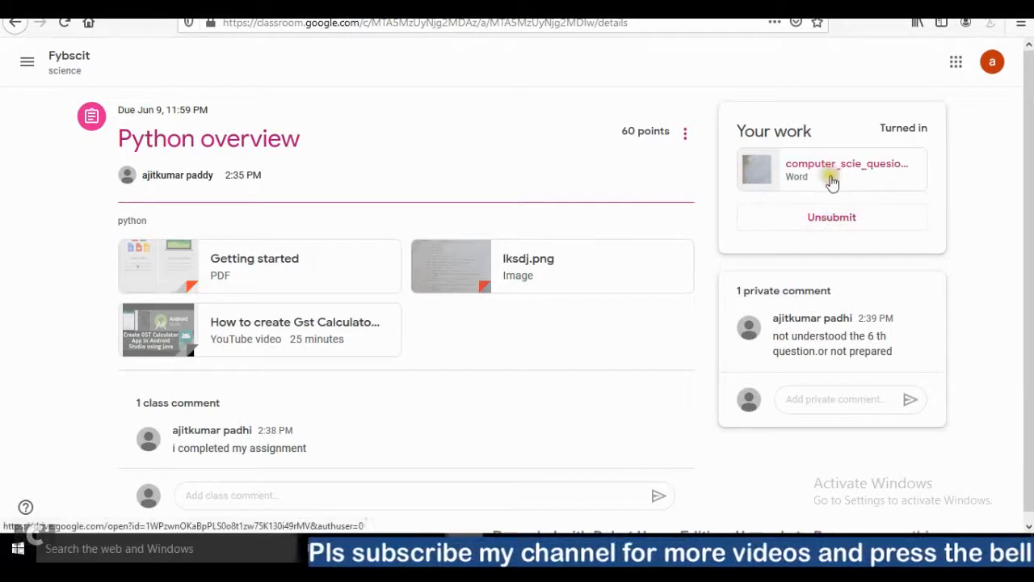
- Leave the student's Python overview page and switch to the teacher's Fybscit class stream in Chrome
left_click(852, 404)
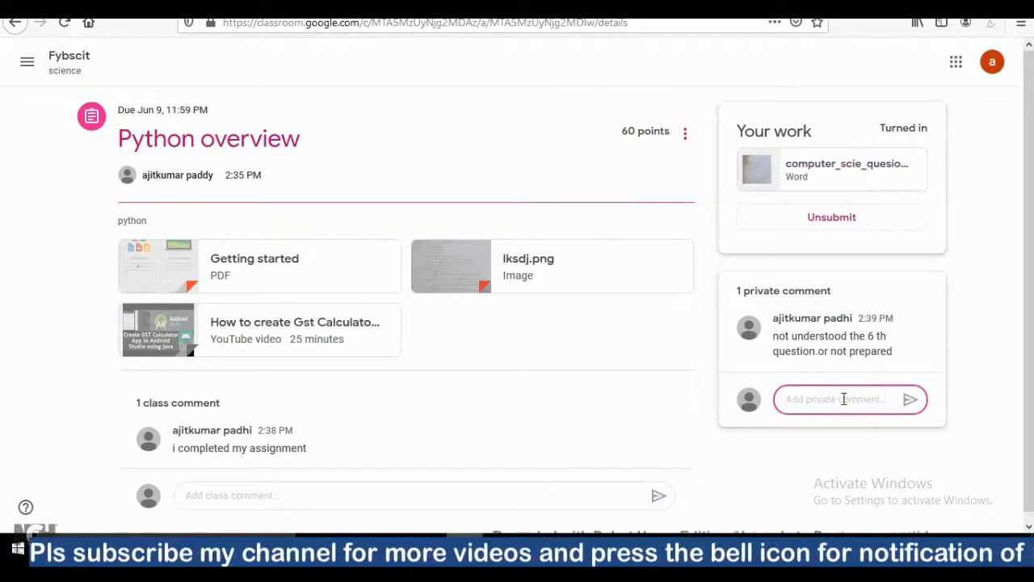
left_click(1009, 403)
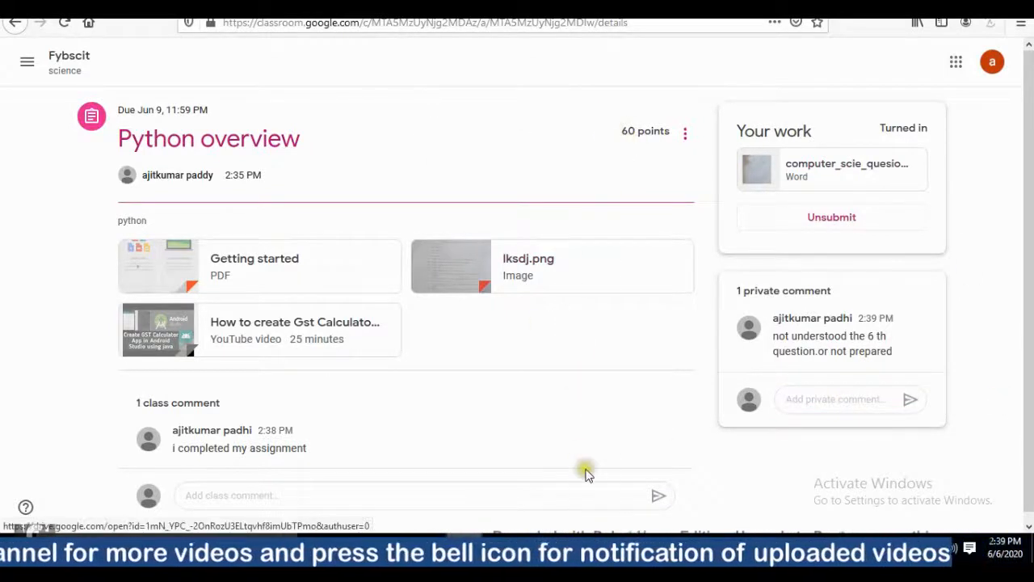
left_click(685, 134)
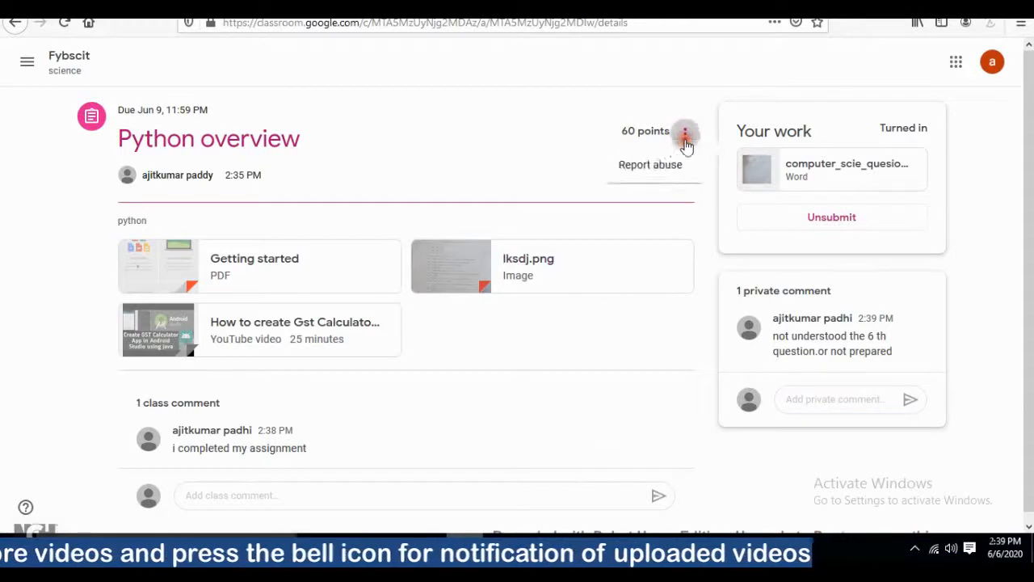
left_click(543, 127)
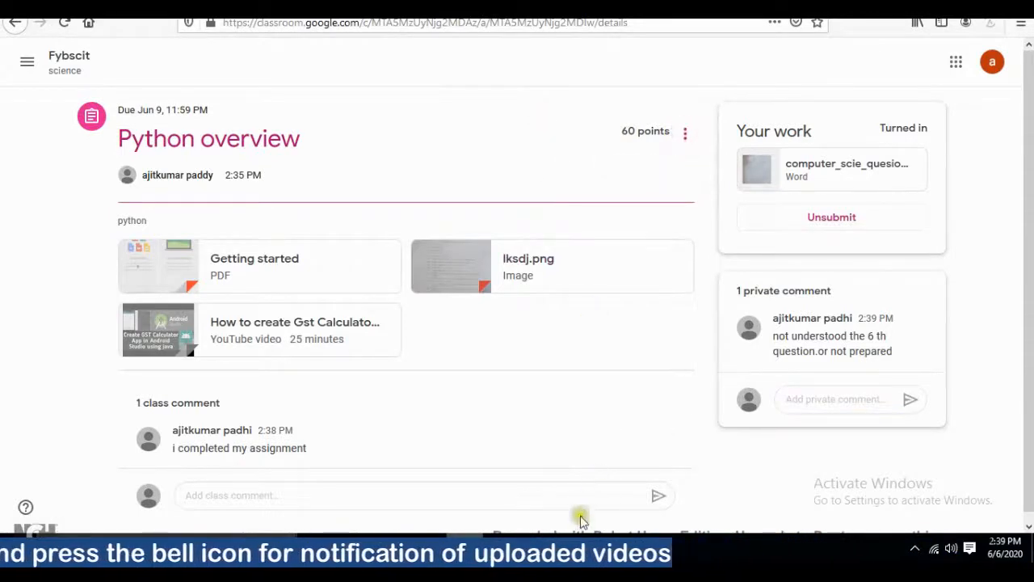
key("alt+Tab")
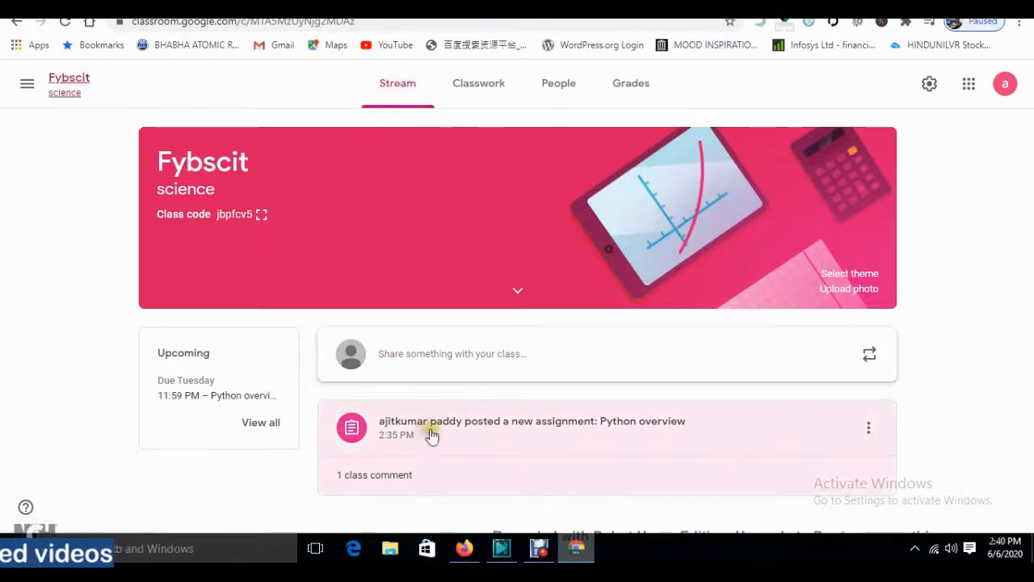
- Open computer_scie_quesion_paper.docx in the Python overview grading view and scroll through its pages
left_click(428, 432)
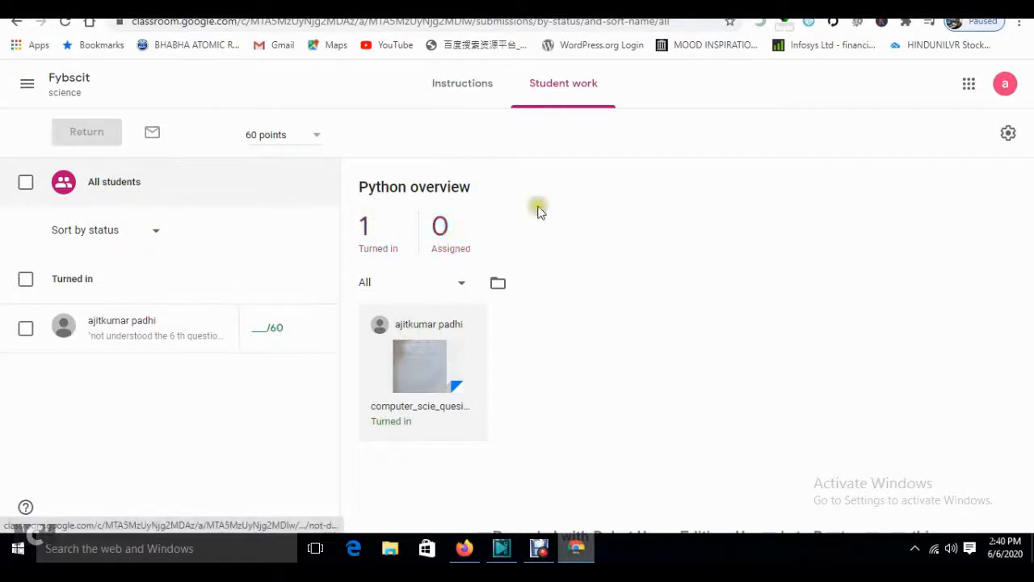
left_click(428, 356)
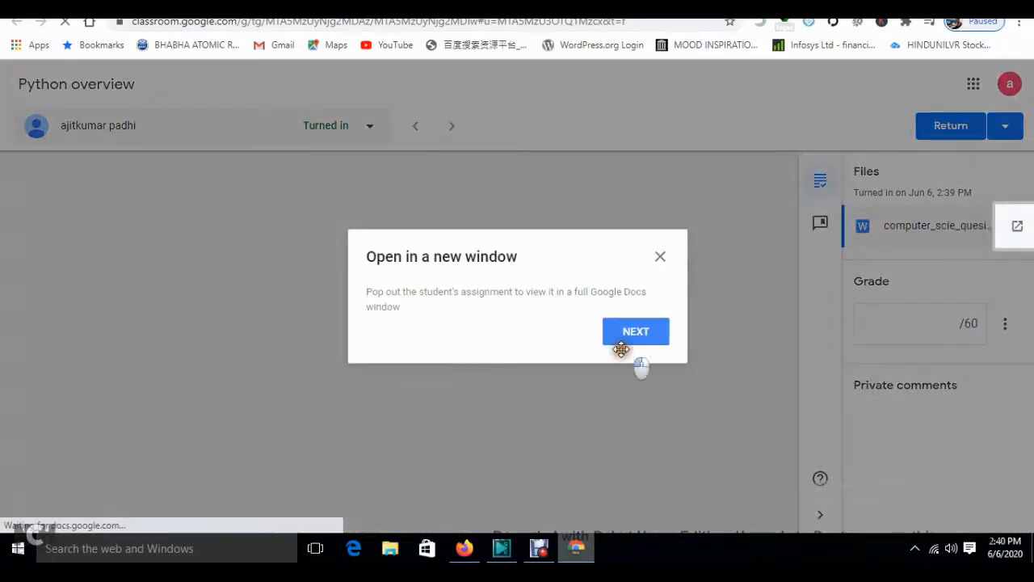
left_click(623, 341)
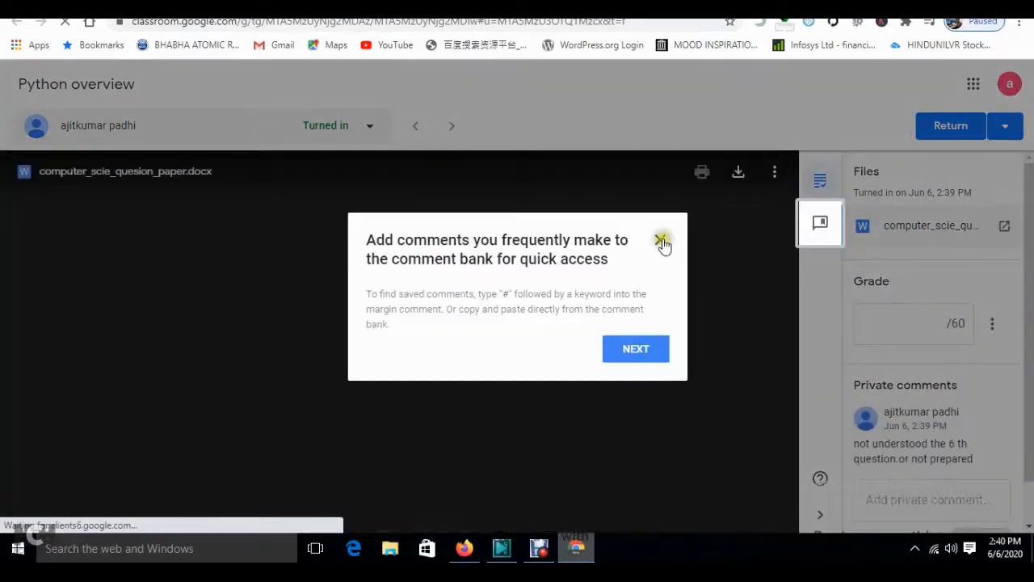
left_click(661, 240)
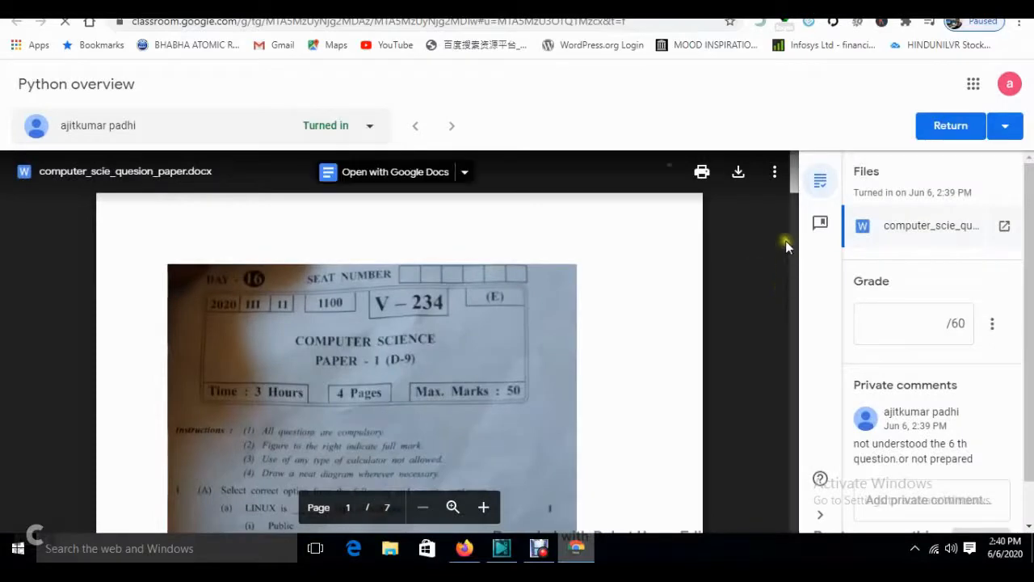
left_click_drag(795, 183, 796, 235)
- Enter a grade of 40 out of 60 for the student
left_click(903, 332)
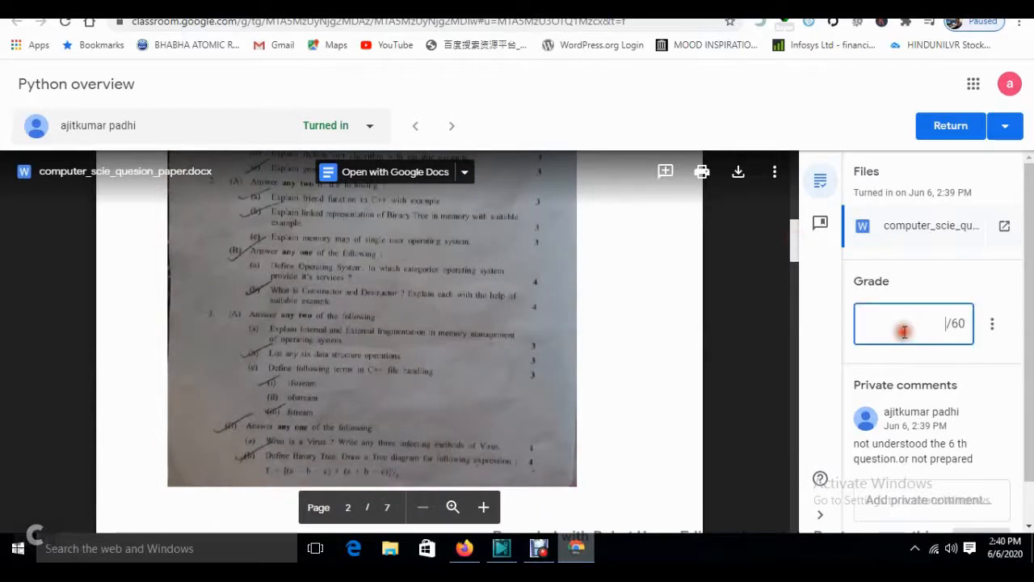
type("40")
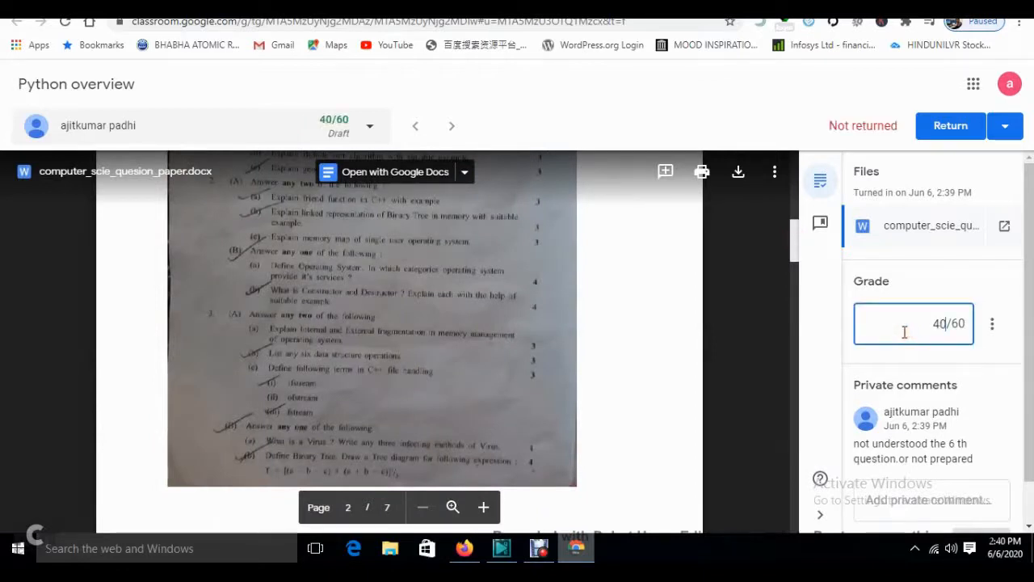
scroll(920, 408, "down", 1)
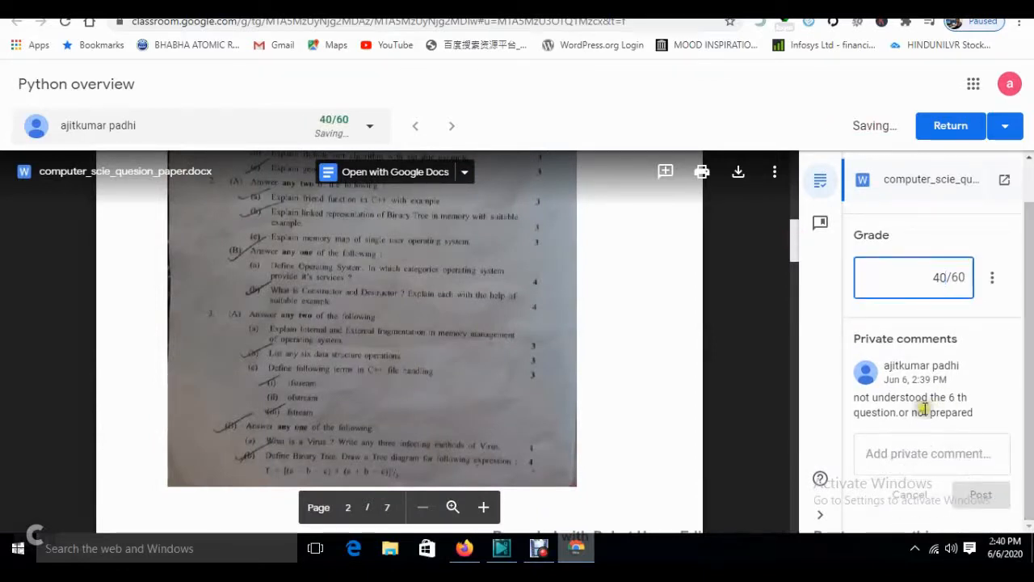
- Post a private comment saying it's OK but to try harder and study more next time
left_click(891, 469)
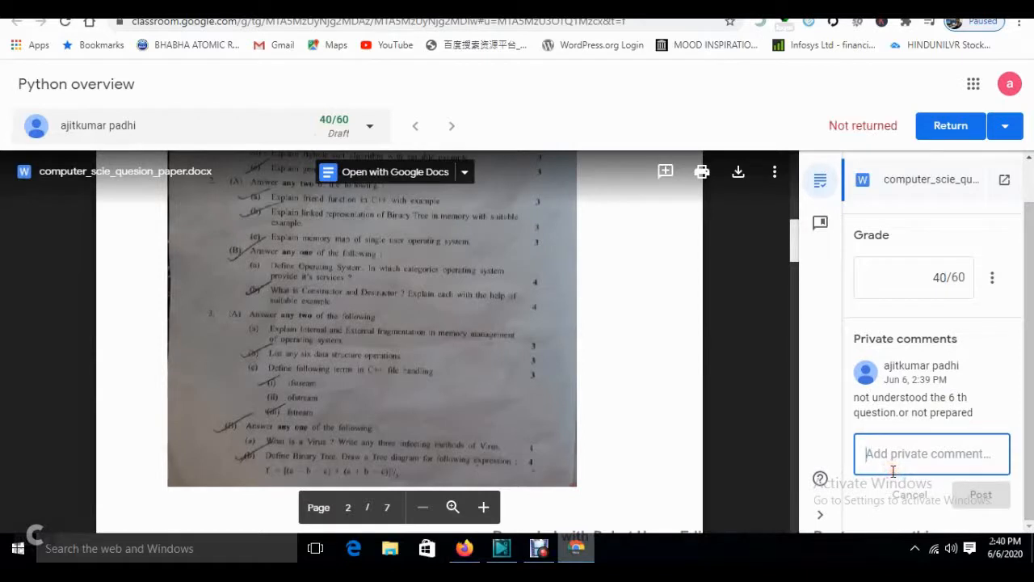
type("its")
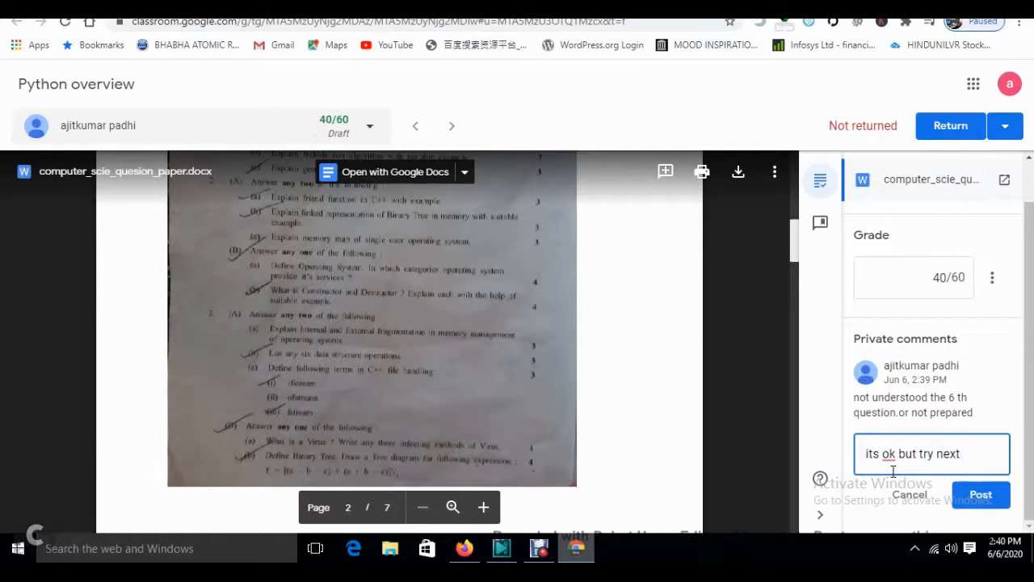
type("ok but try next time and study more..")
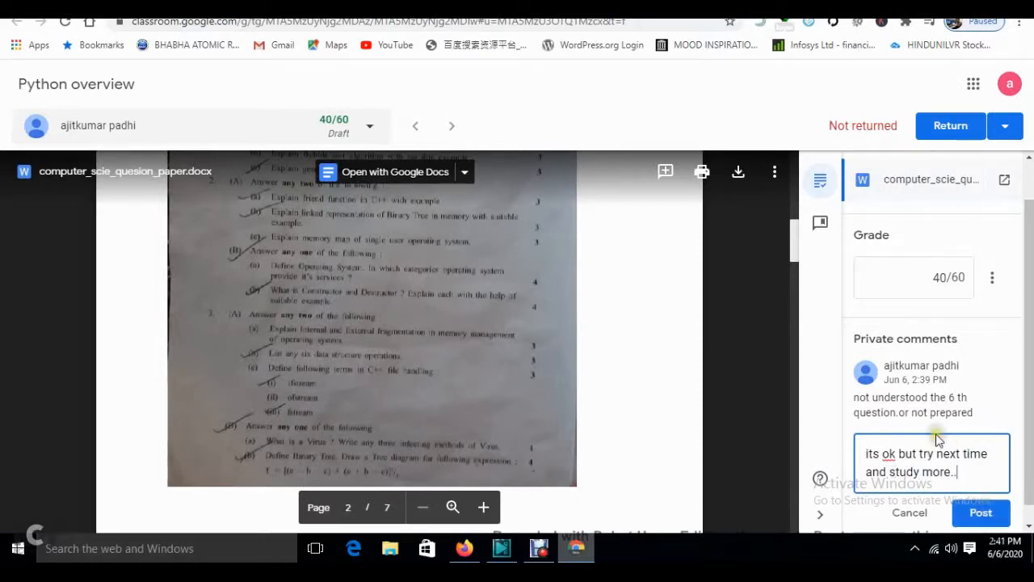
left_click(979, 513)
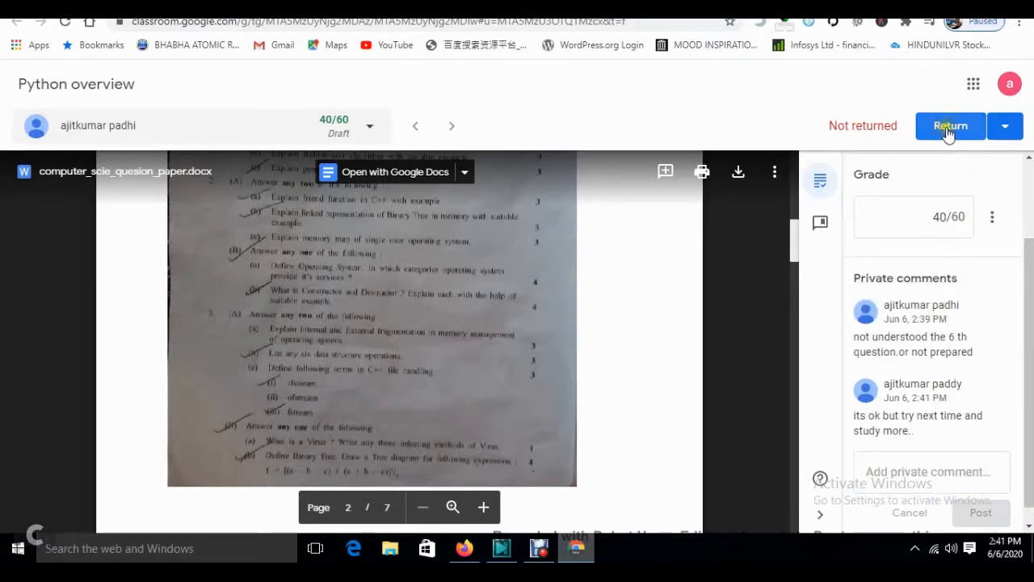
- Return the graded Python overview work to the student and confirm
left_click(1004, 127)
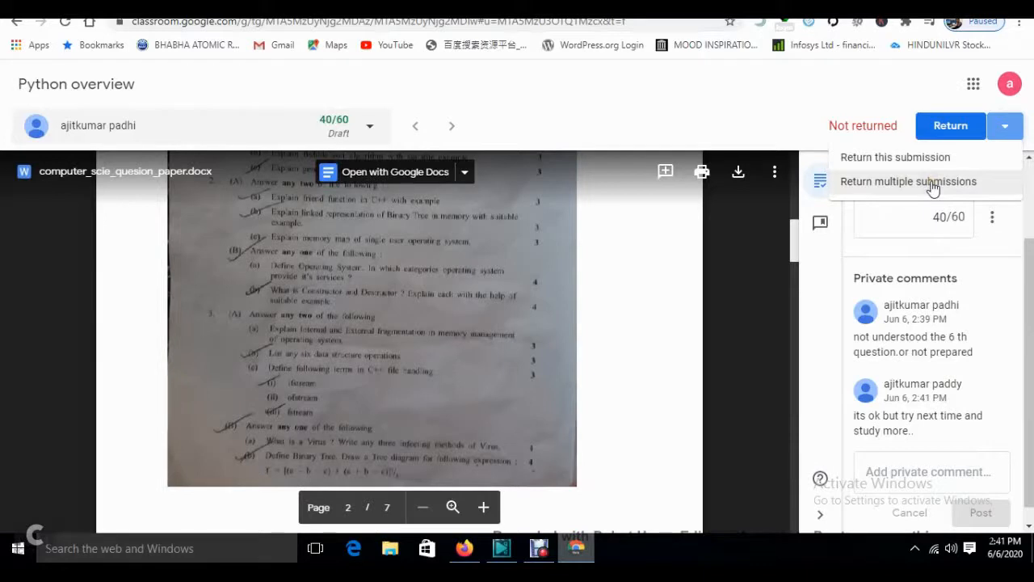
left_click(773, 108)
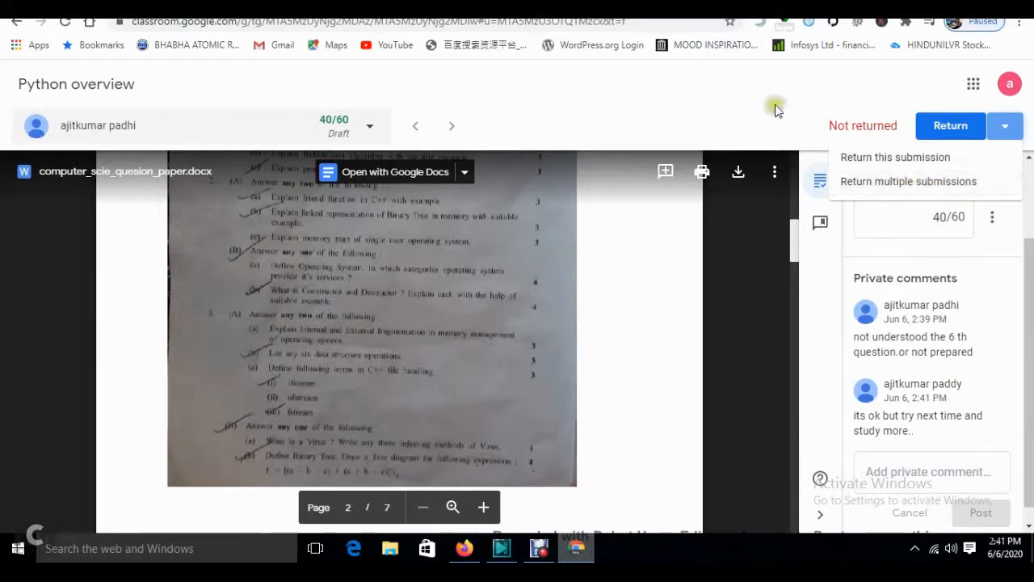
left_click(956, 136)
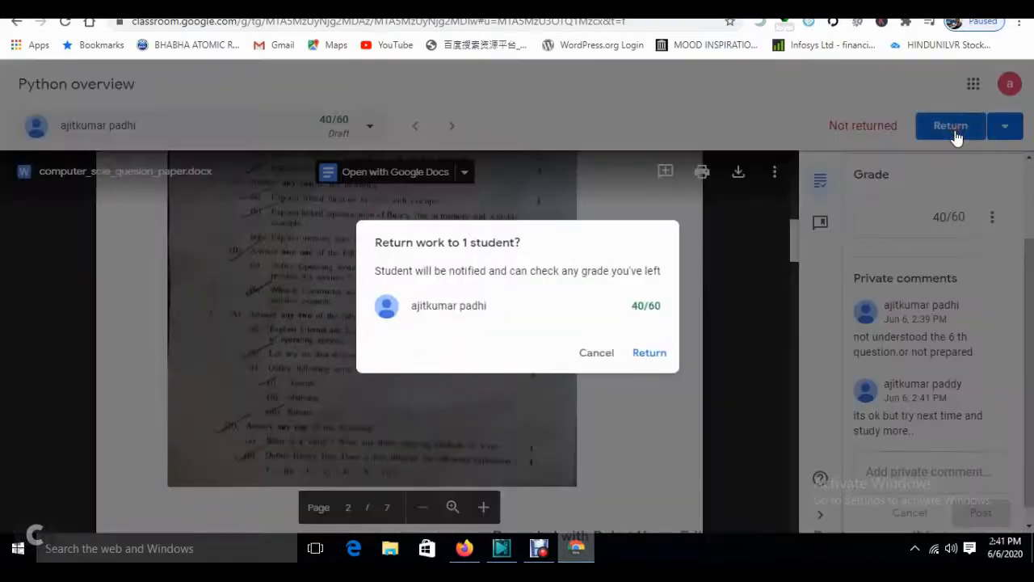
left_click(649, 356)
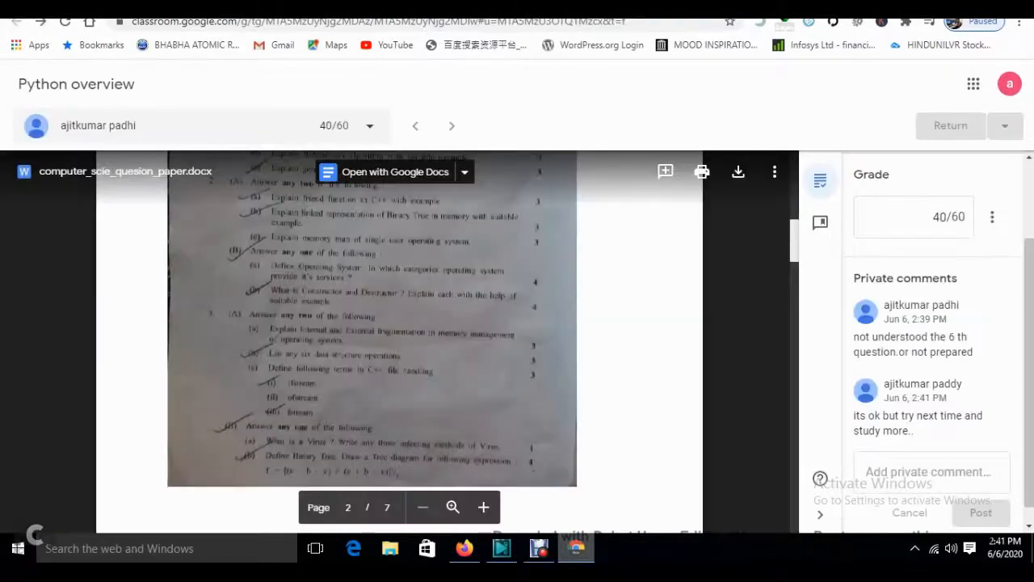
- In the student's Firefox window, go back to Fybscit and reopen the Python overview assignment
left_click(464, 547)
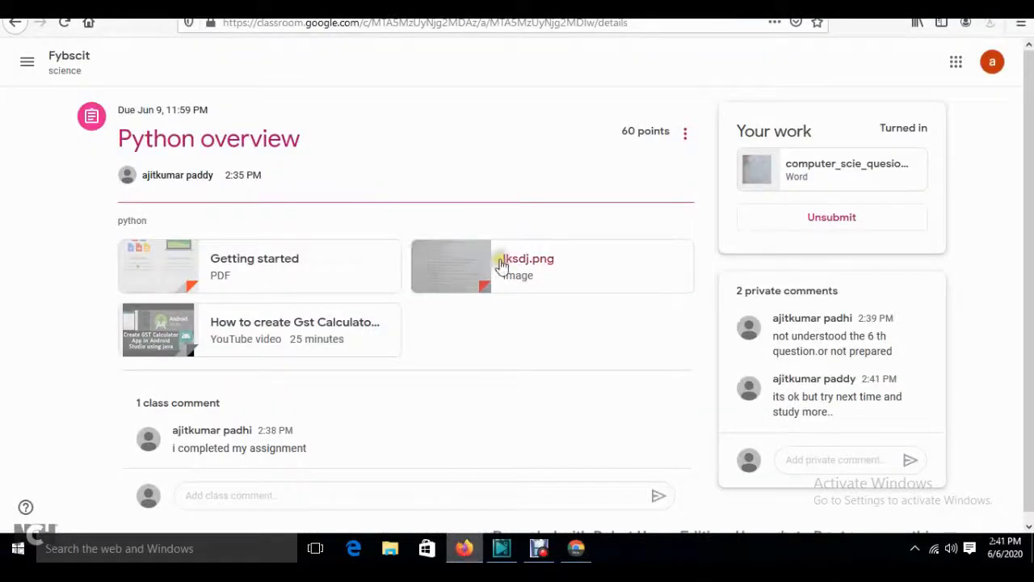
left_click(18, 347)
scroll(18, 348, "down", 2)
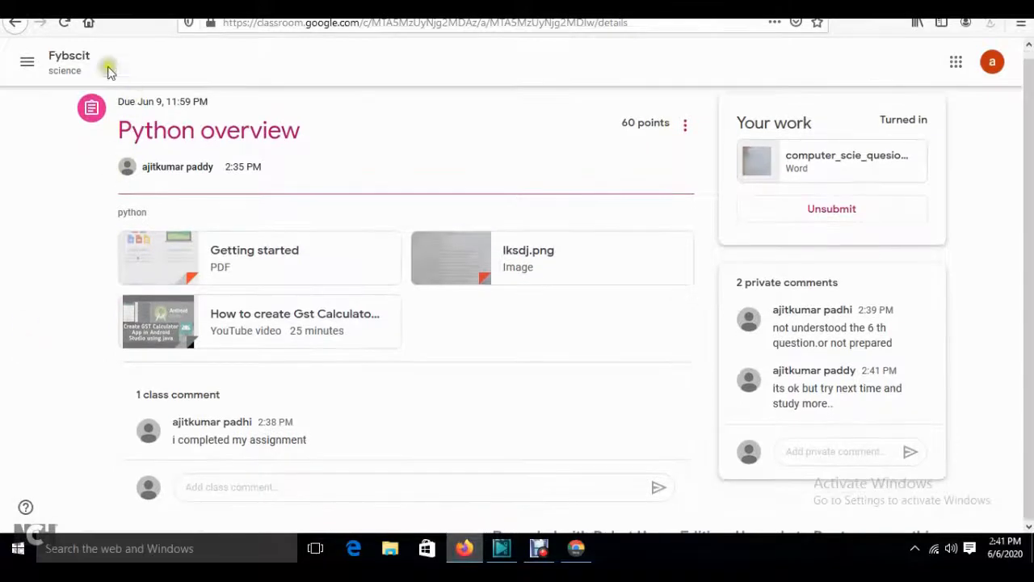
left_click(71, 64)
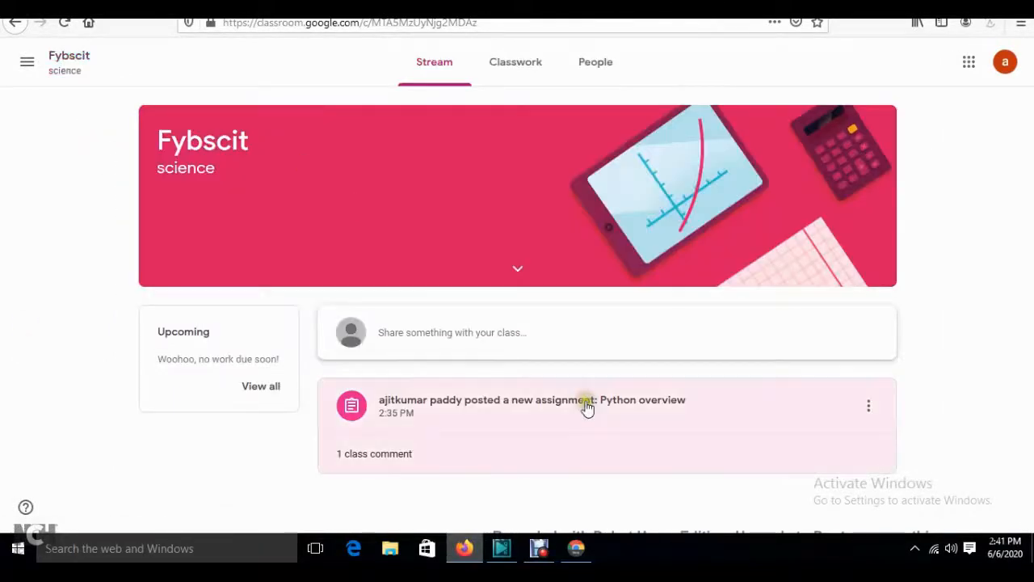
left_click(526, 401)
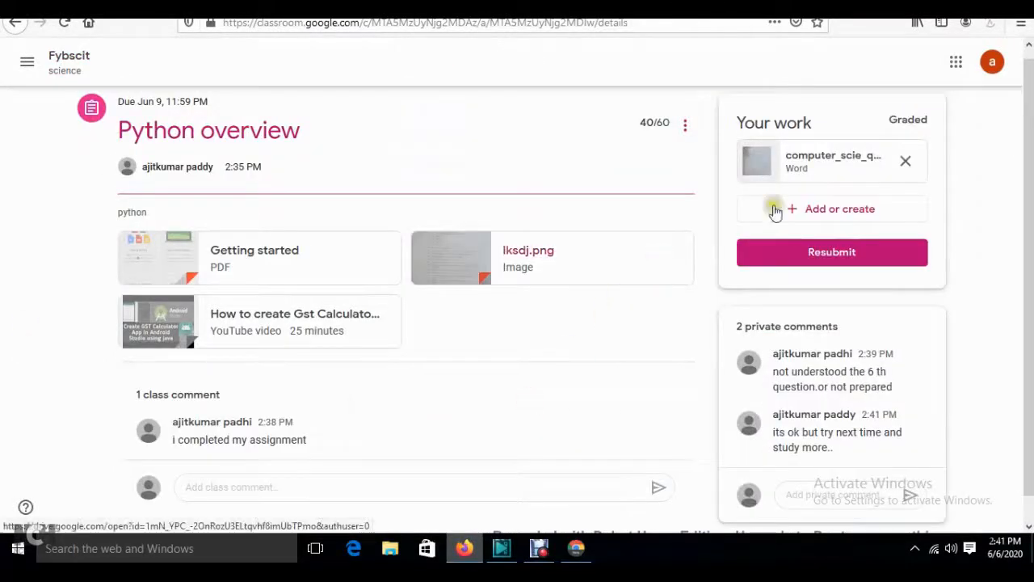
scroll(773, 203, "down", 1)
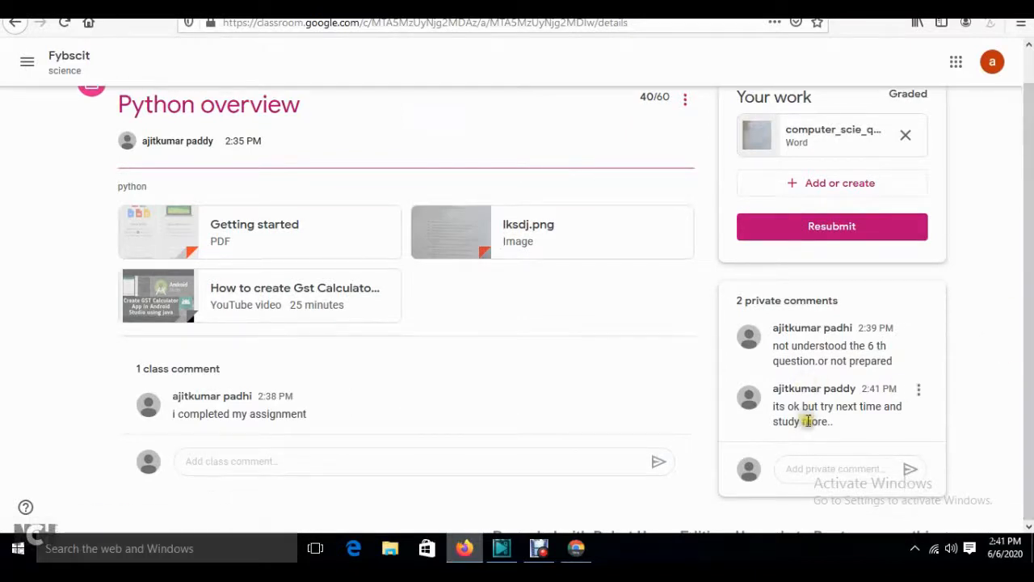
- Review the teacher's private comment and the 40/60 grade on the assignment
left_click(776, 408)
left_click_drag(776, 409, 861, 422)
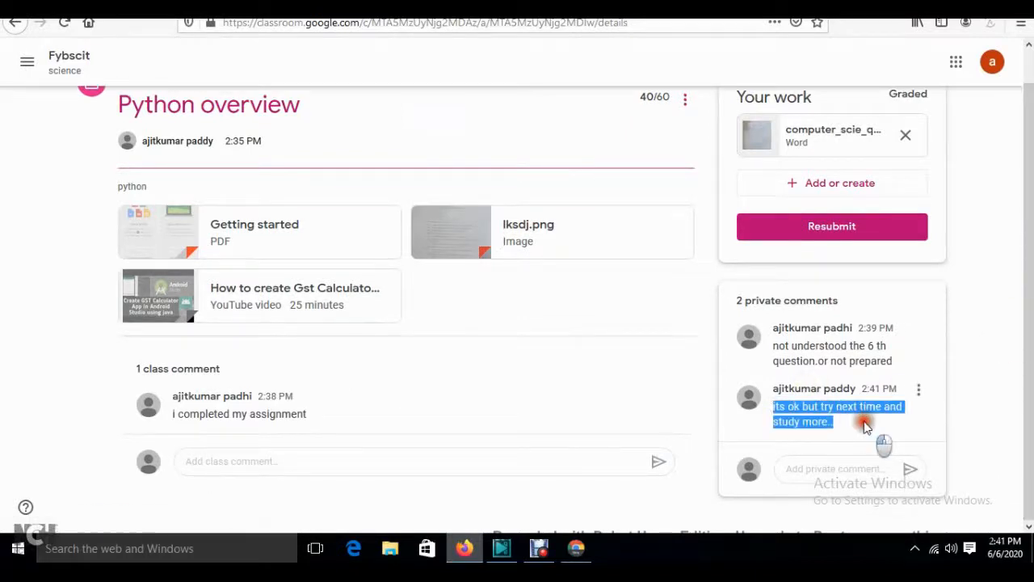
left_click(974, 415)
scroll(974, 415, "up", 1)
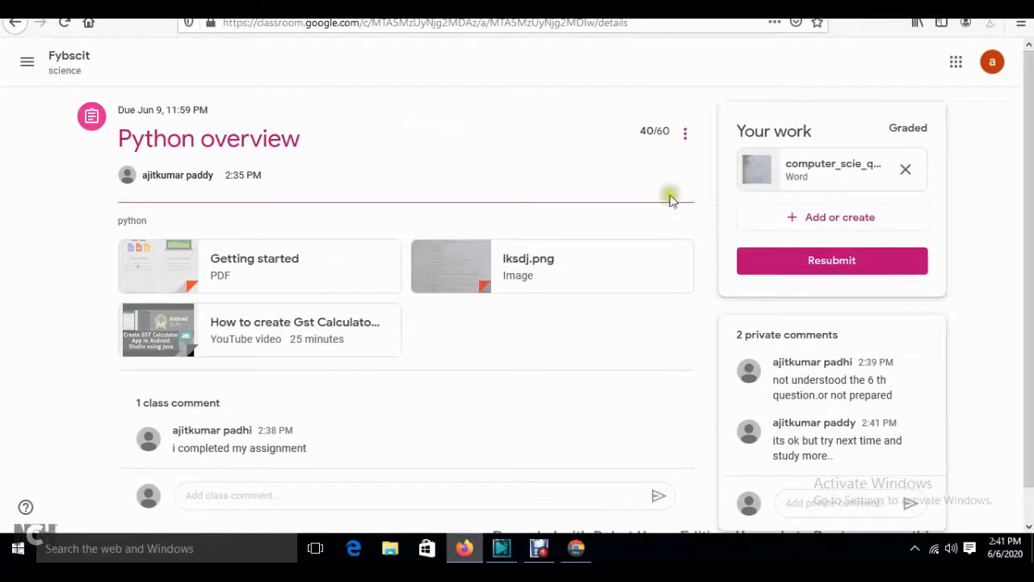
triple_click(648, 134)
left_click(608, 140)
- Return to the Fybscit class and open its Classwork page, showing Python overview under the python topic
left_click(576, 549)
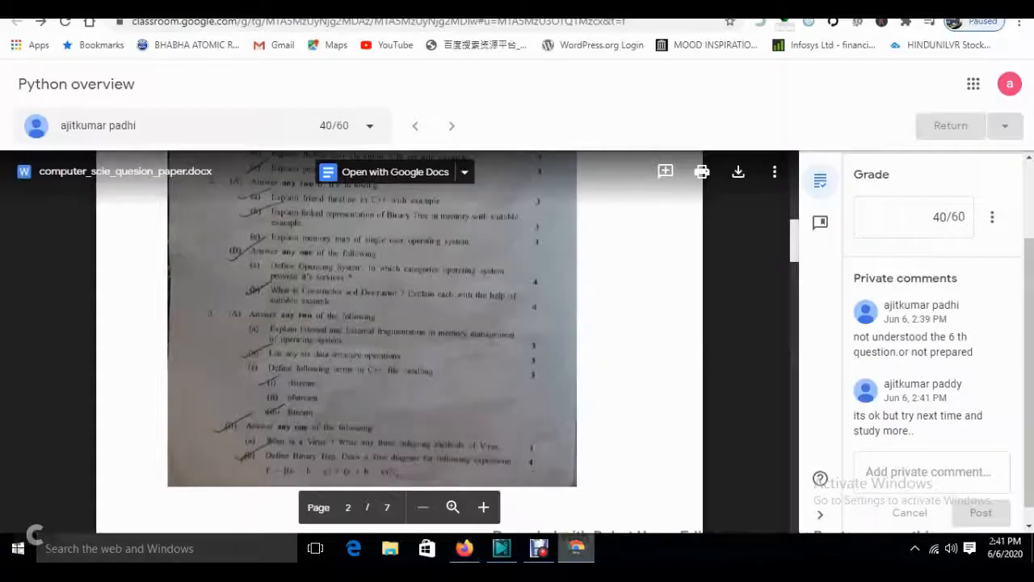
key("ctrl+shift+Tab")
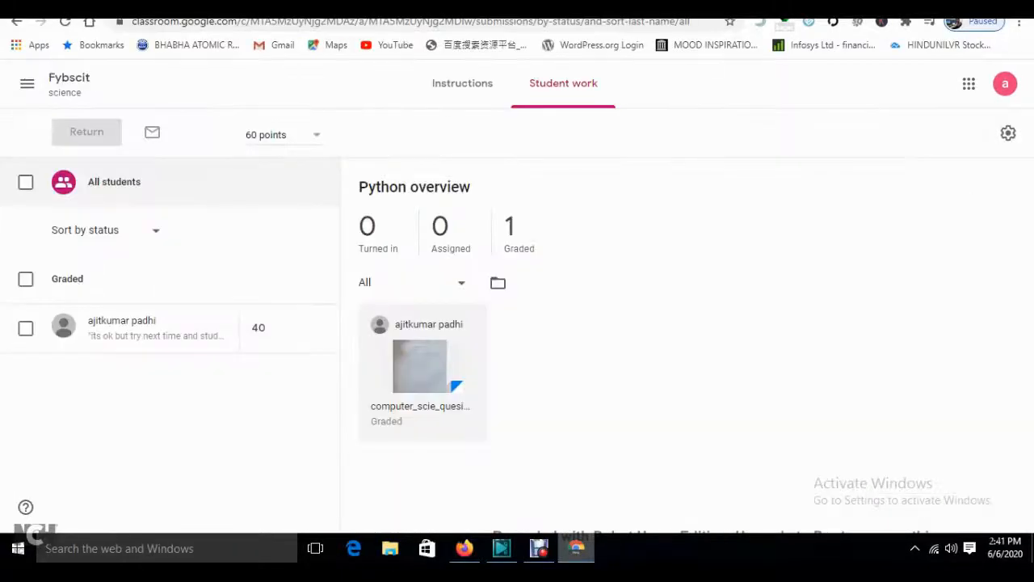
key("ctrl+Tab")
key("ctrl+shift+Tab")
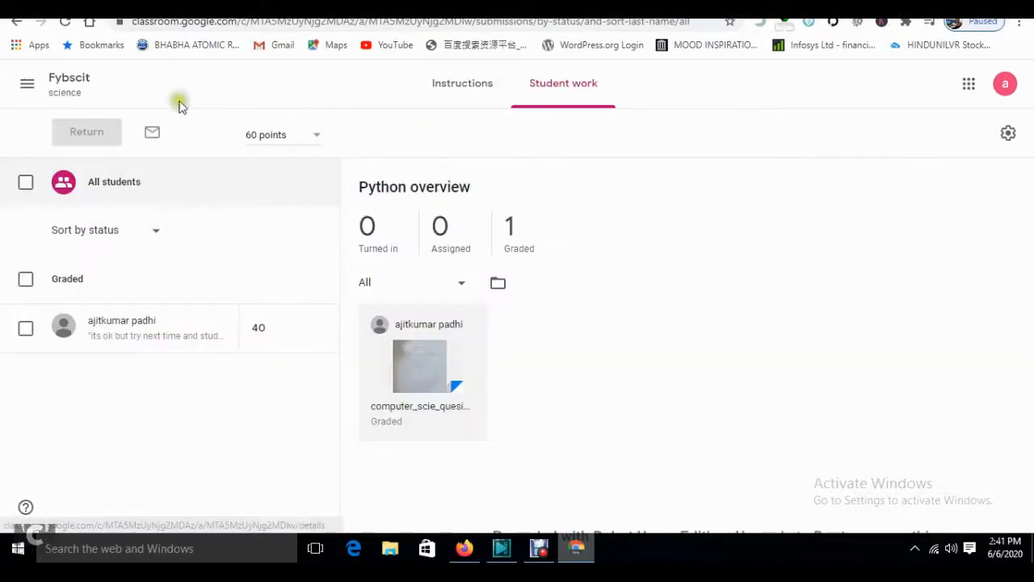
left_click(55, 87)
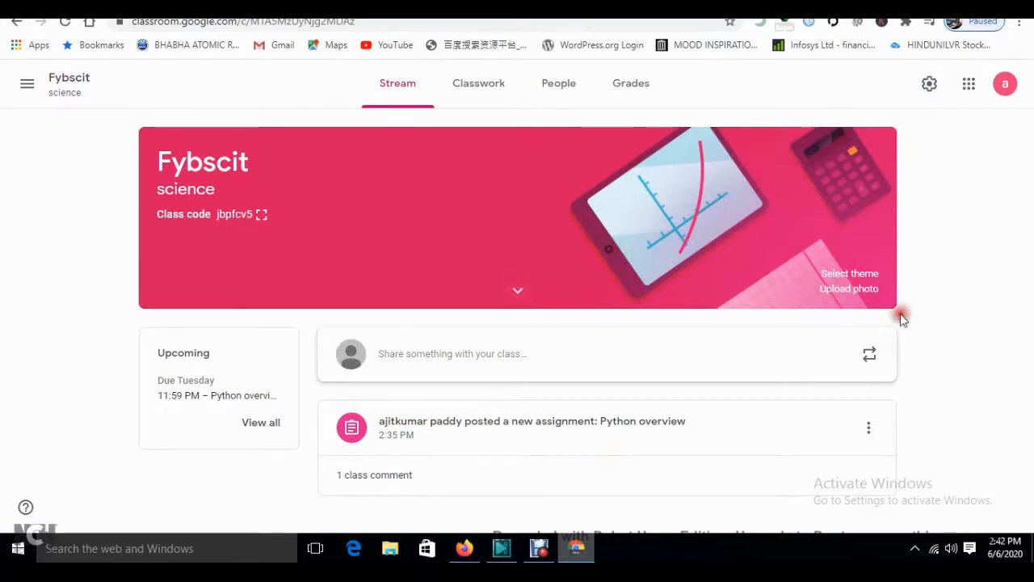
left_click(476, 81)
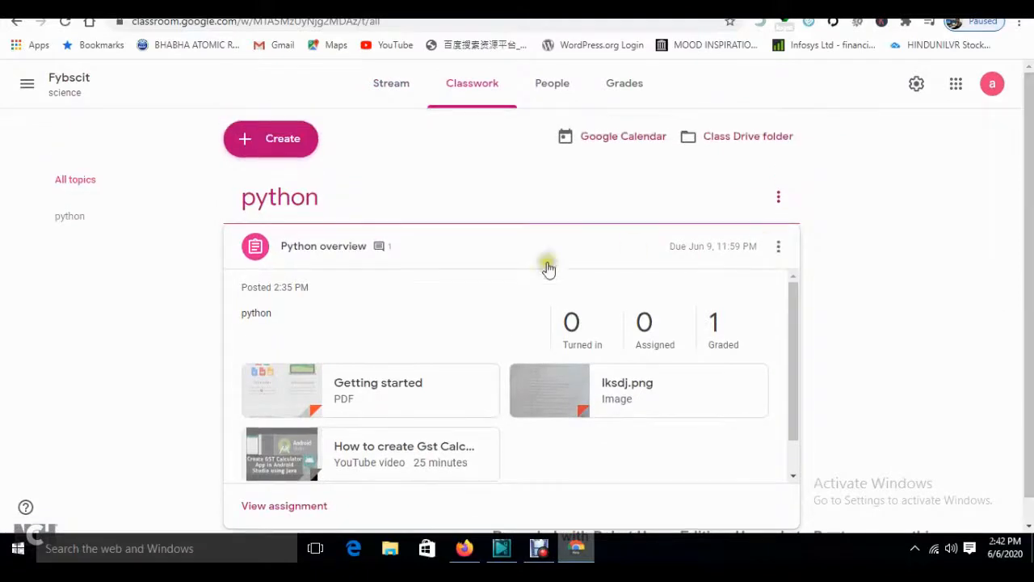
scroll(517, 302, "down", 1)
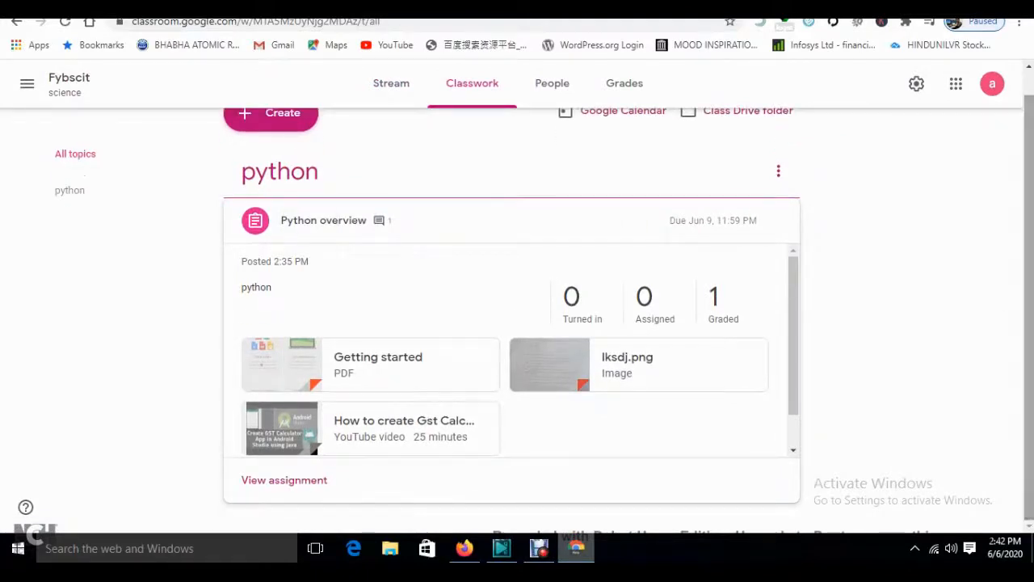
scroll(517, 302, "up", 1)
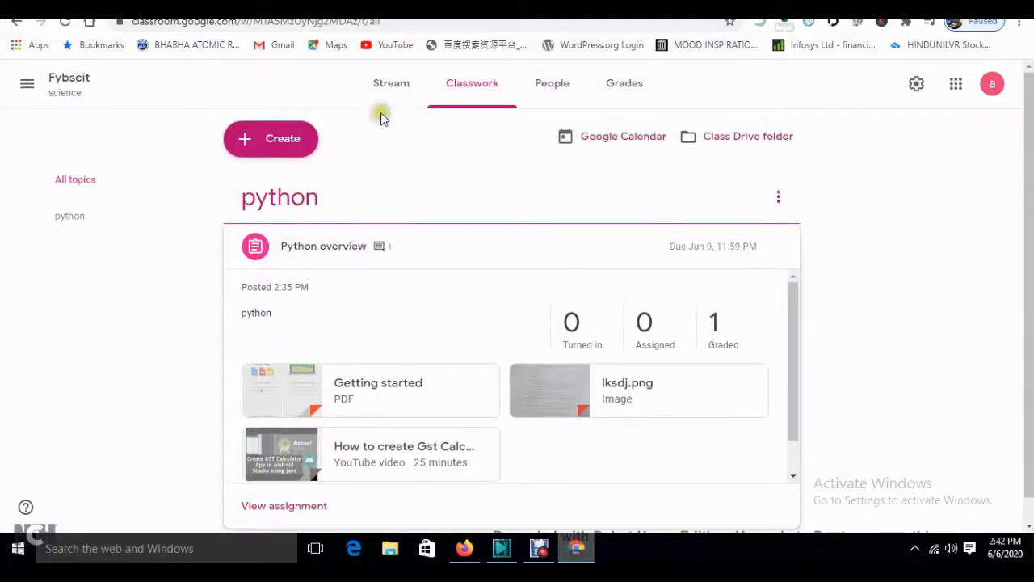
- Create a new quiz assignment in Fybscit and dismiss the rubric tip
left_click(289, 140)
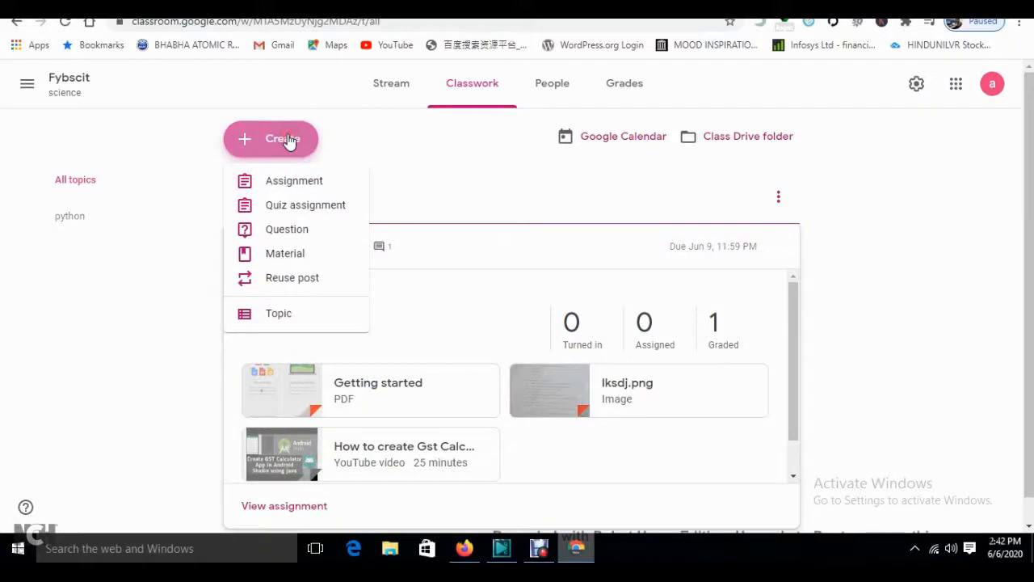
left_click(311, 207)
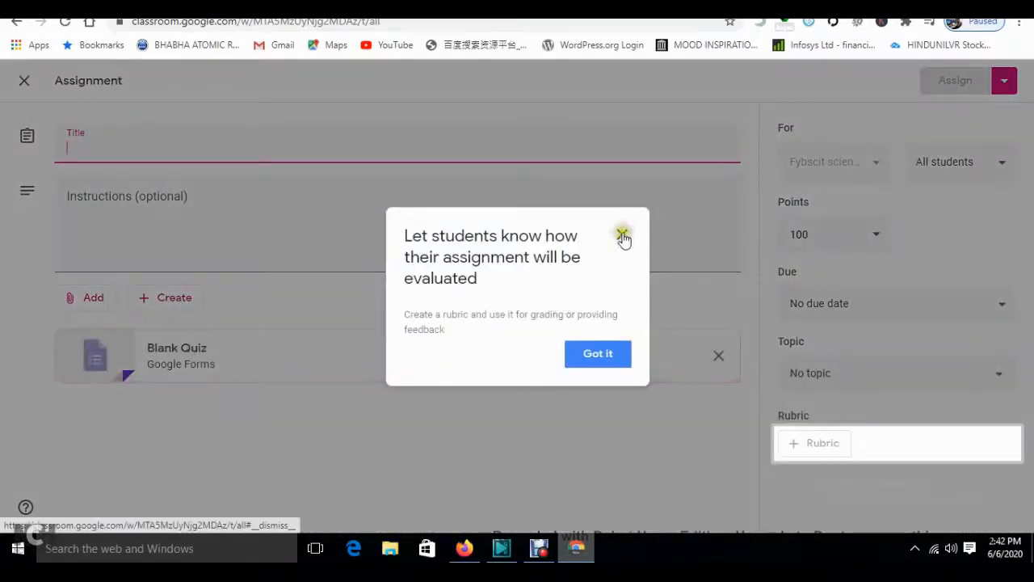
left_click(622, 235)
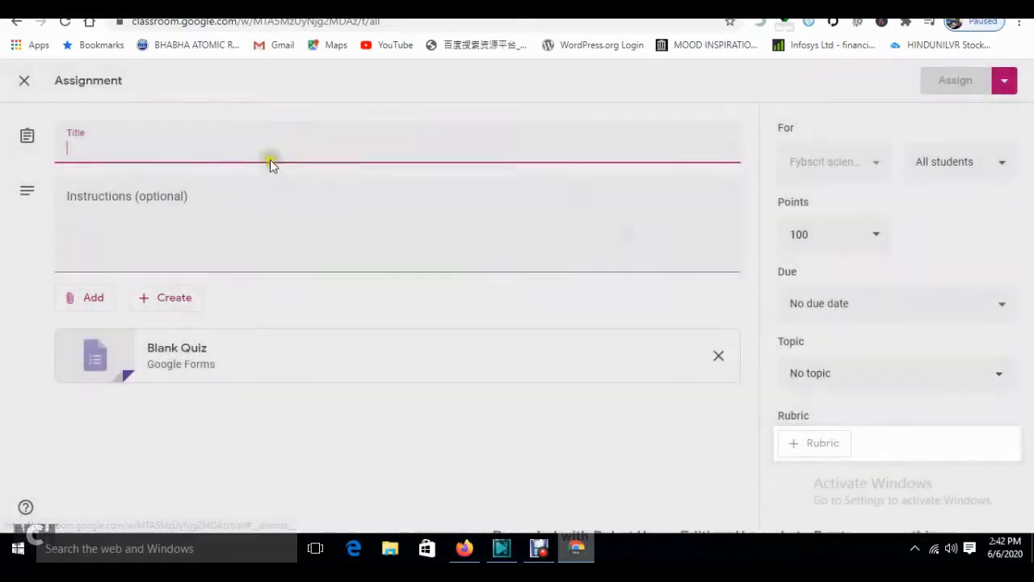
- Title the quiz 'physics numericals' with instructions 'physics', fixing the typo, then open a new browser tab
left_click(149, 148)
type("physics")
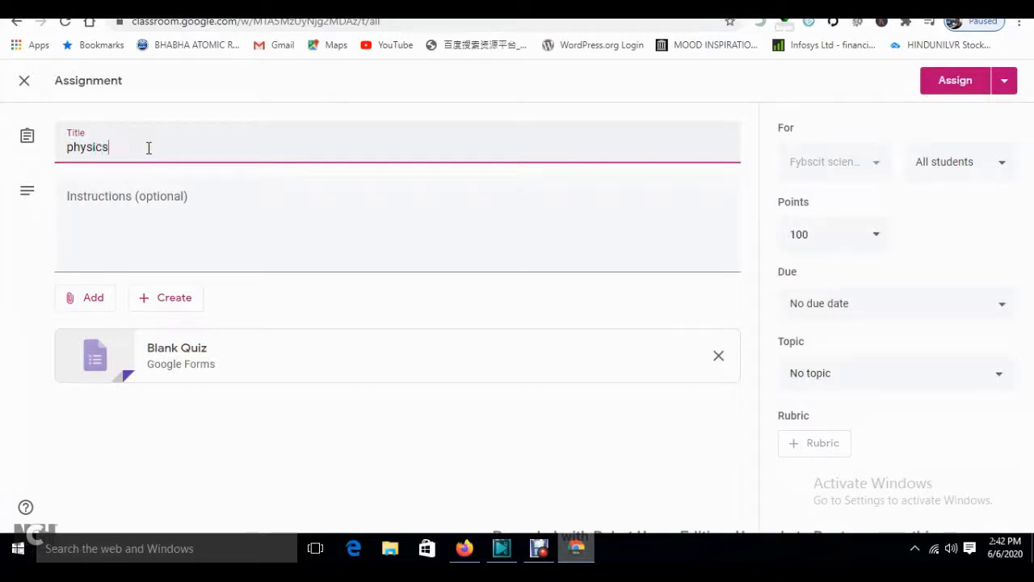
left_click(132, 254)
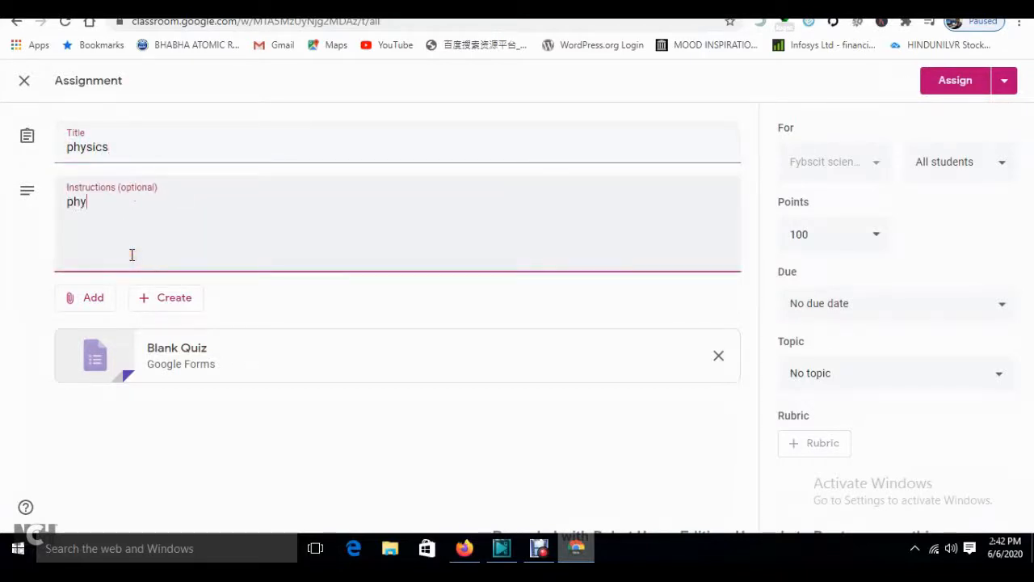
left_click(184, 149)
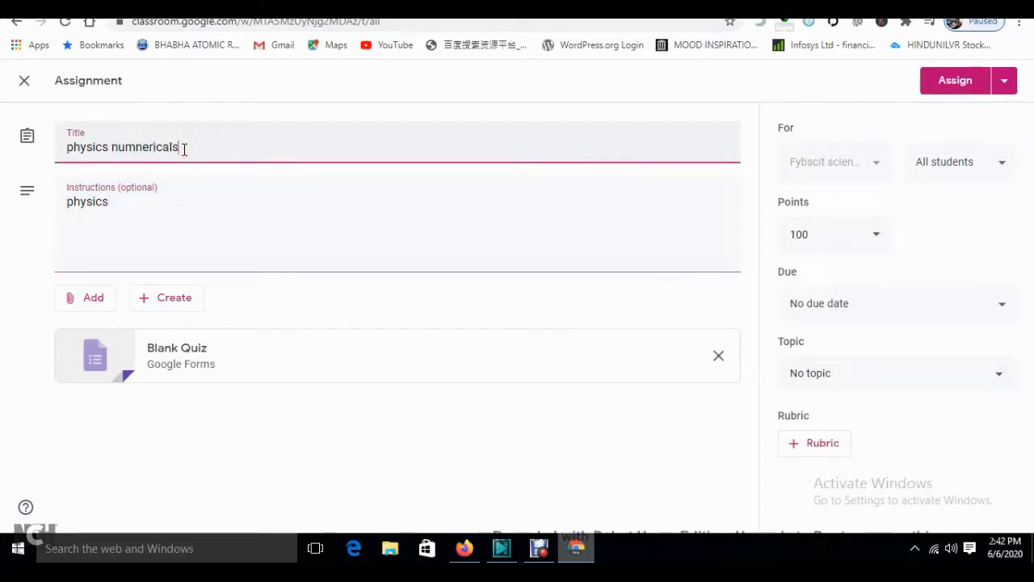
left_click(145, 147)
key("BackSpace")
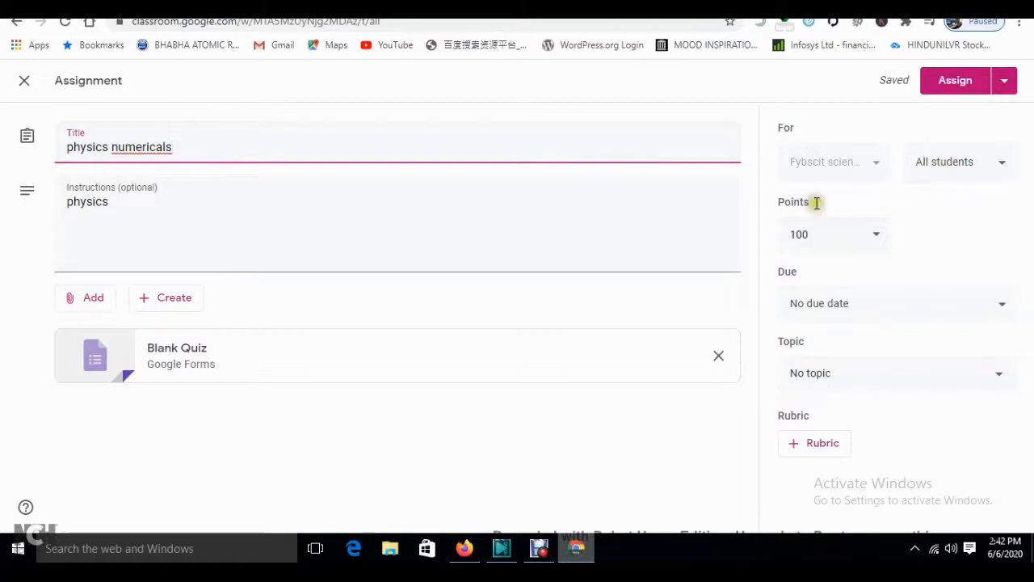
left_click(467, 540)
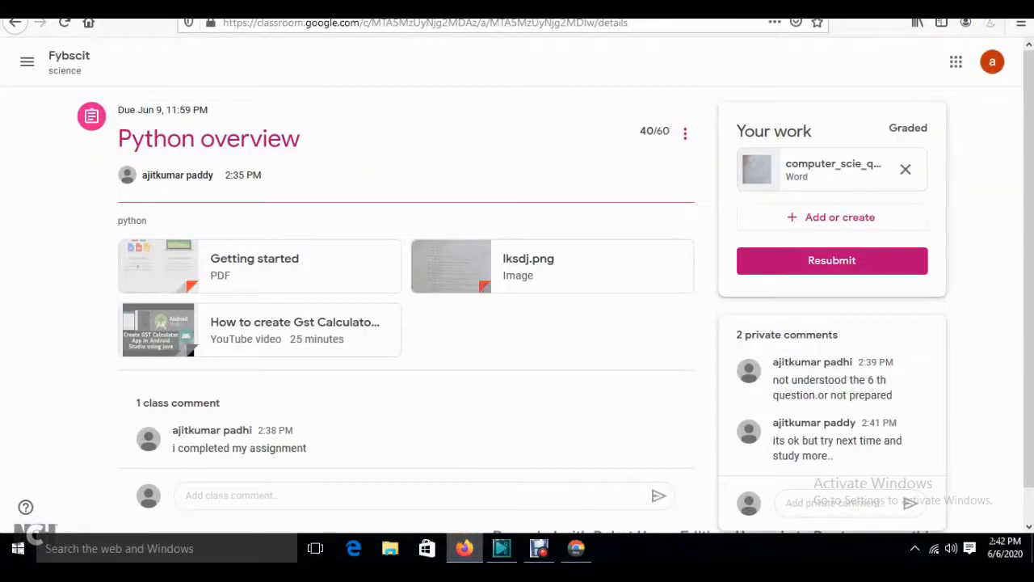
key("ctrl+t")
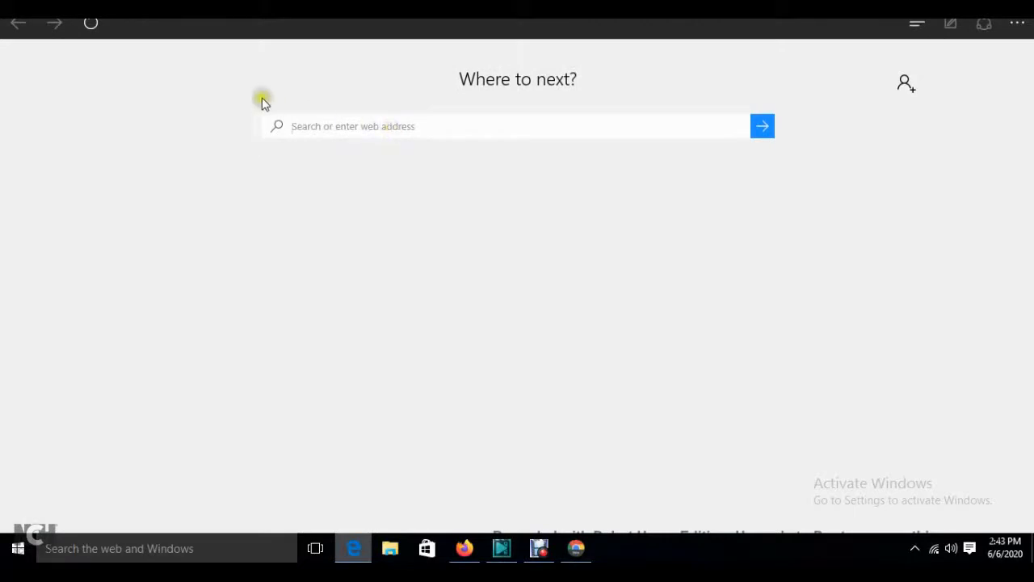
- Load gmail.com in Edge, then return to the Chrome Classroom grading view
left_click(316, 125)
type("gm")
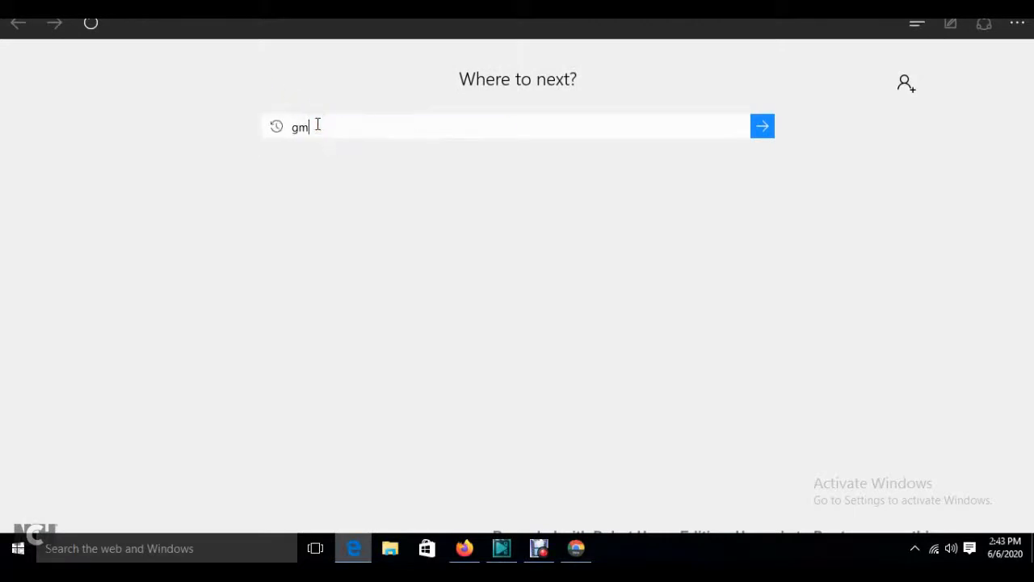
type("ail.com")
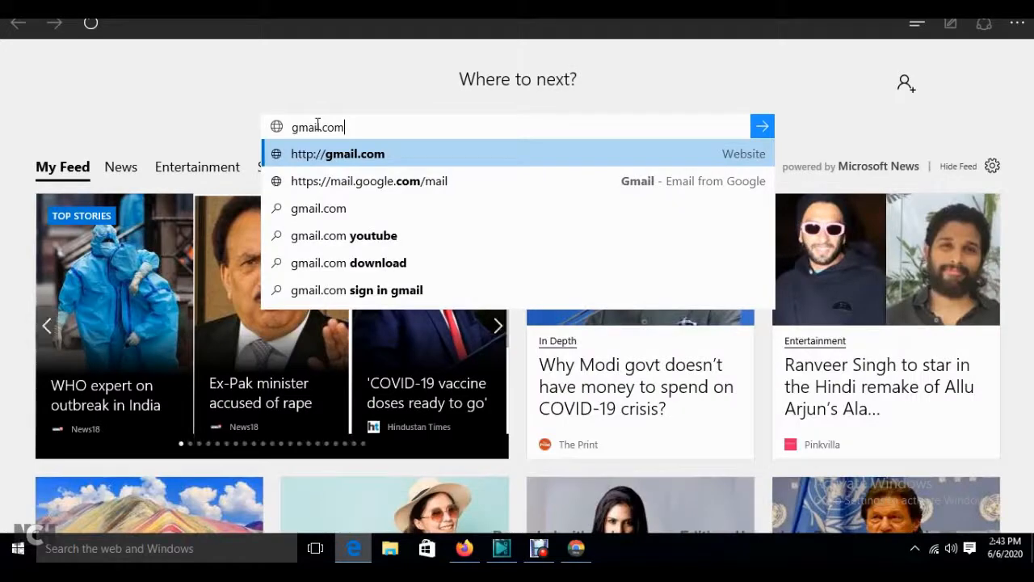
key("Return")
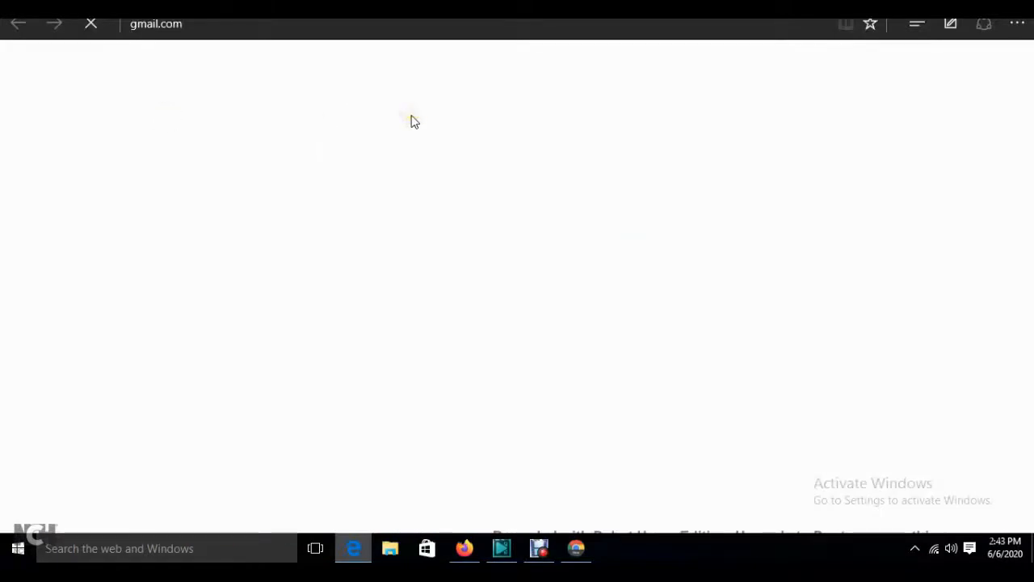
left_click(576, 551)
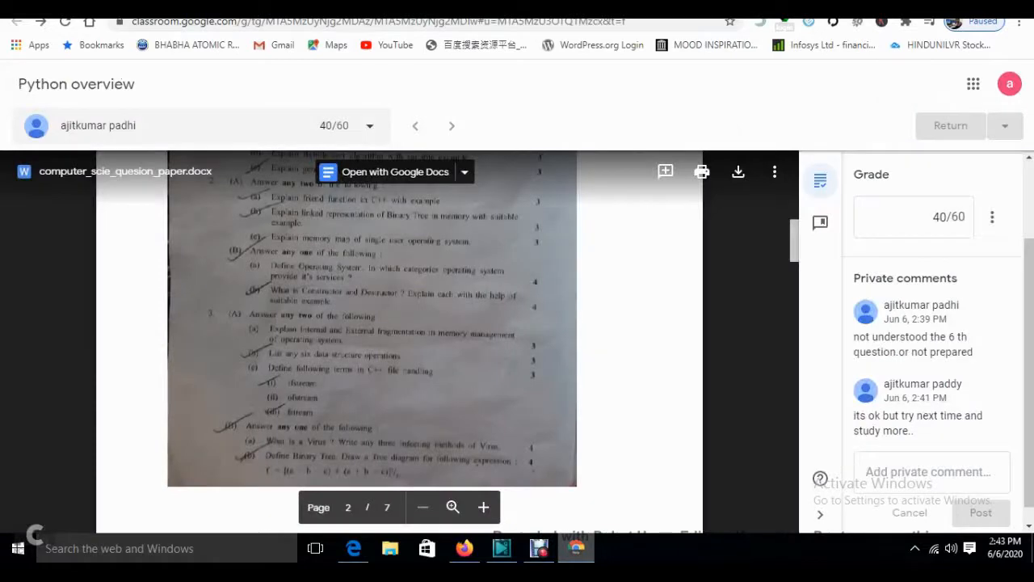
- Load classroom.google.com in a new Chrome tab
left_click(747, 8)
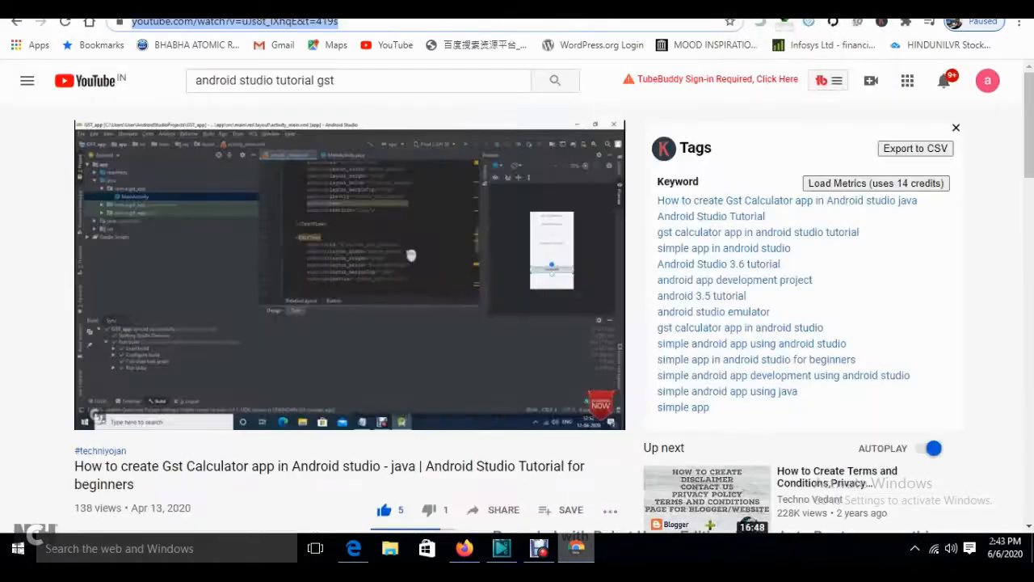
key("ctrl+t")
left_click(640, 24)
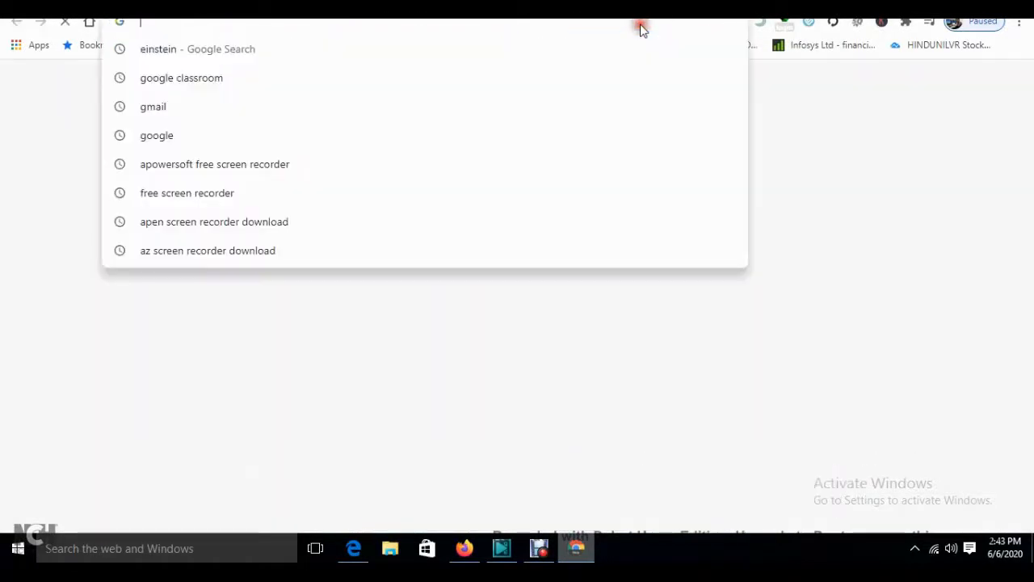
type("classroom.google.com")
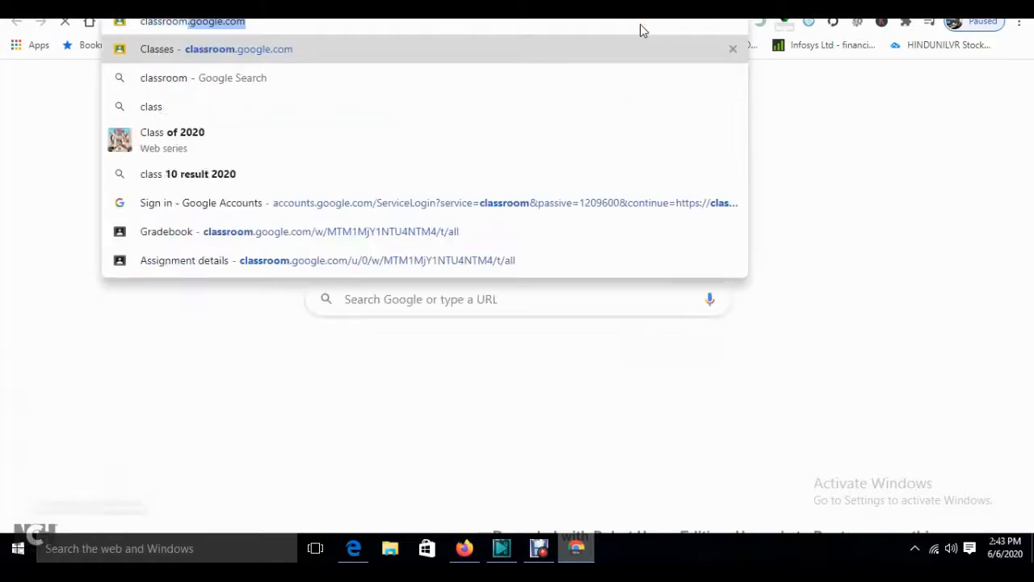
key("Return")
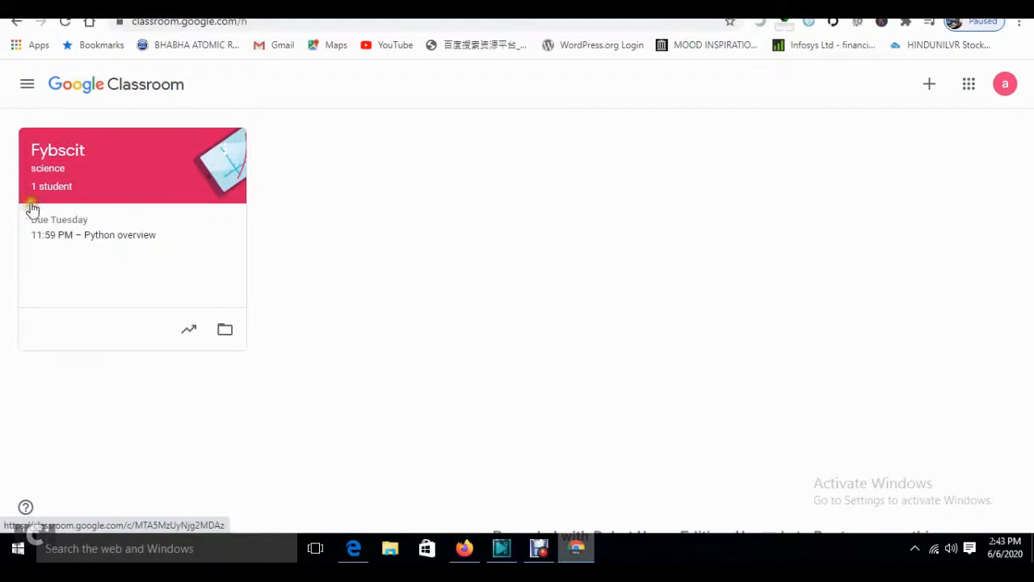
- View the Fybscit People list (one teacher, two students), then open a new Firefox tab
left_click(58, 155)
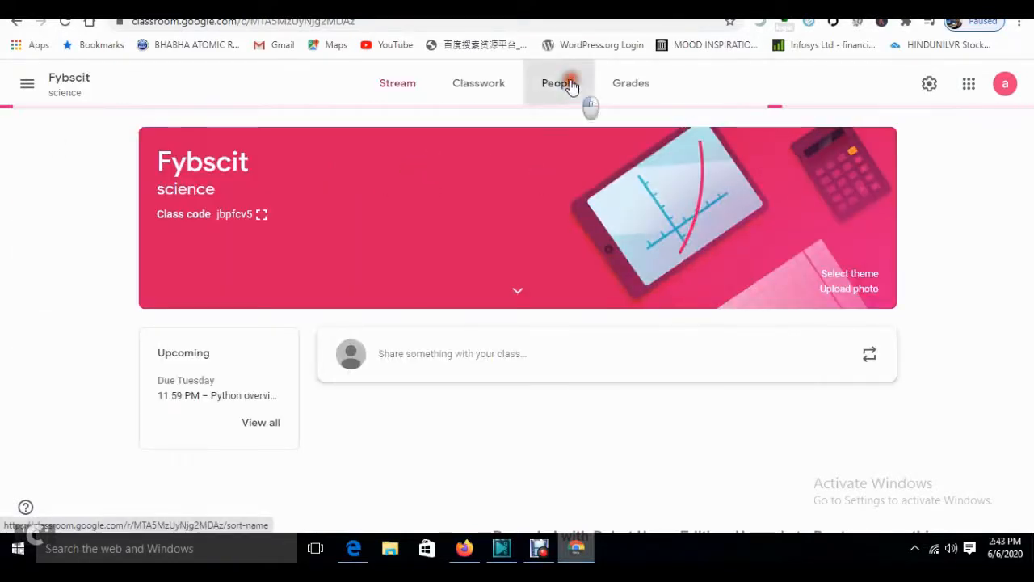
left_click(569, 85)
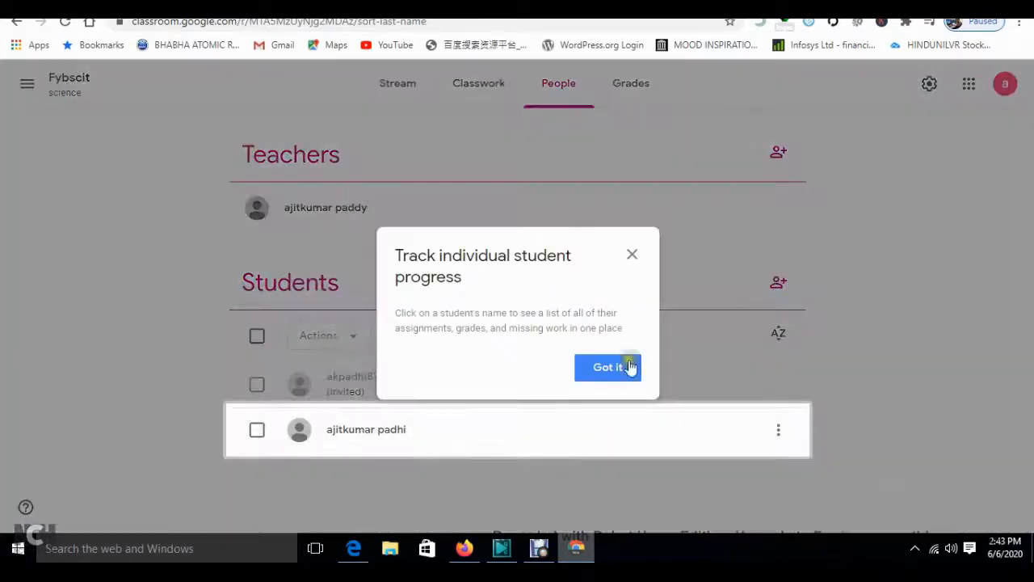
left_click(622, 370)
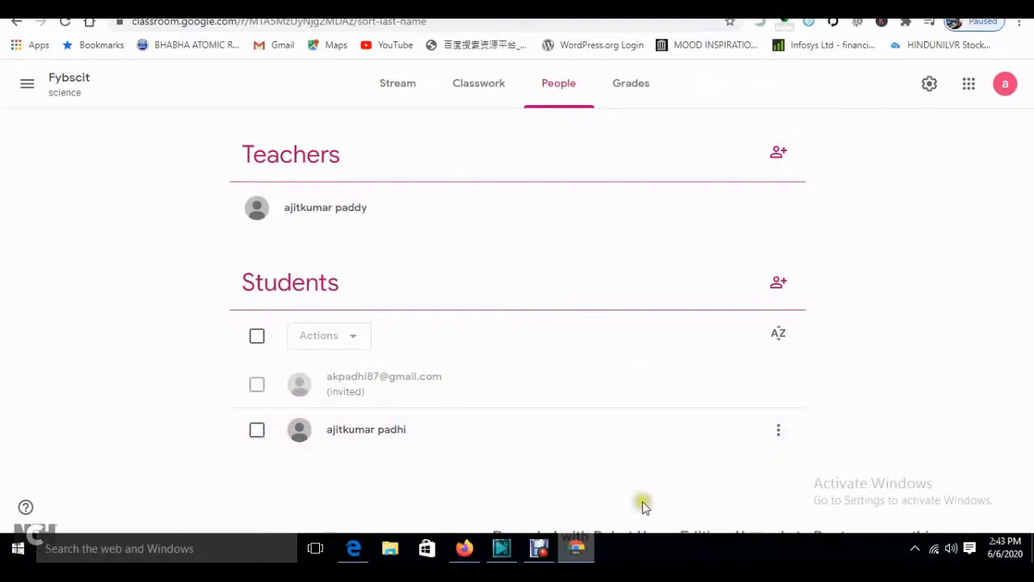
left_click(463, 547)
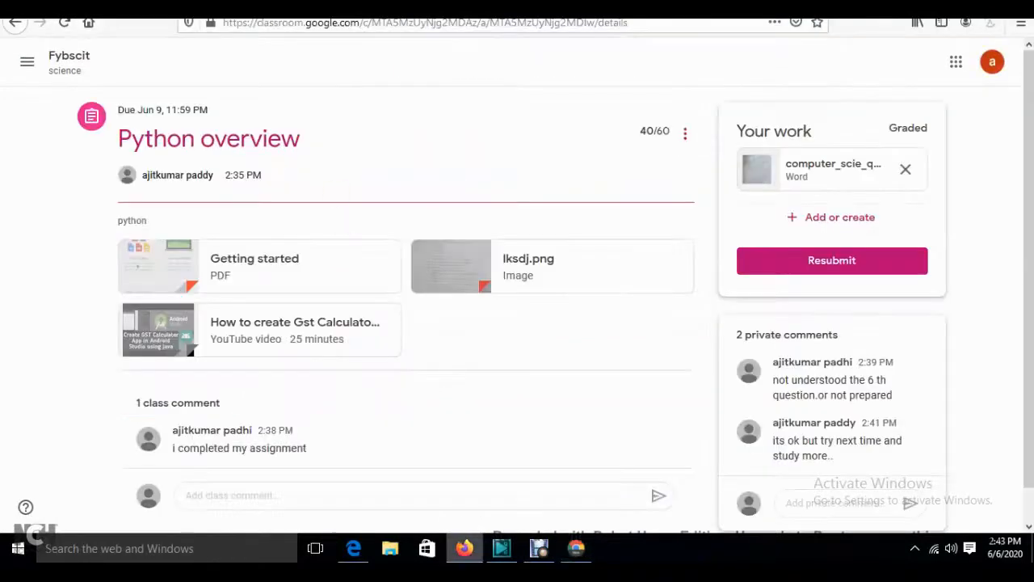
key("ctrl+t")
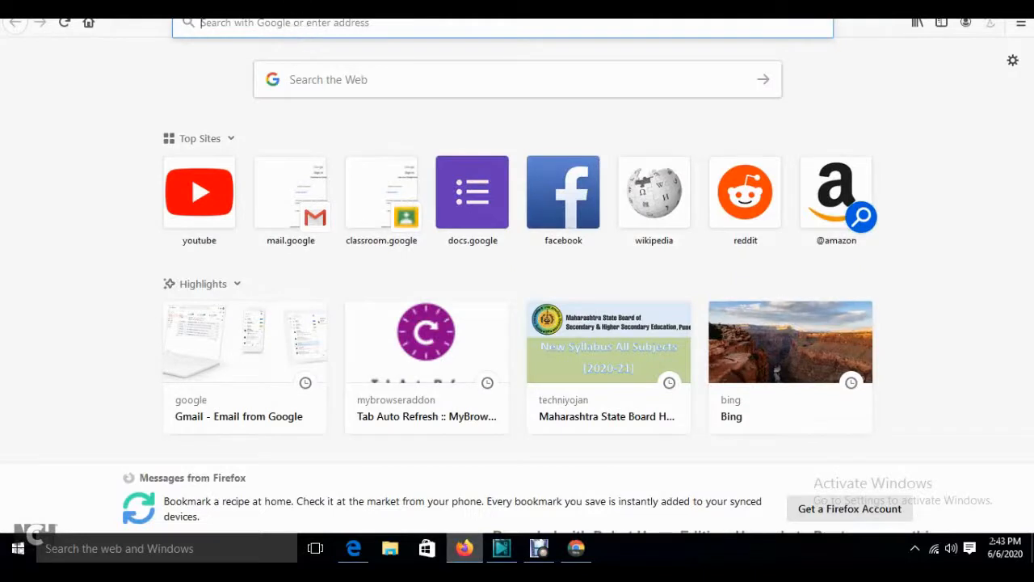
- Sign in to Gmail in Edge with the student's e-mail and password, retrying after a wrong password
left_click(353, 548)
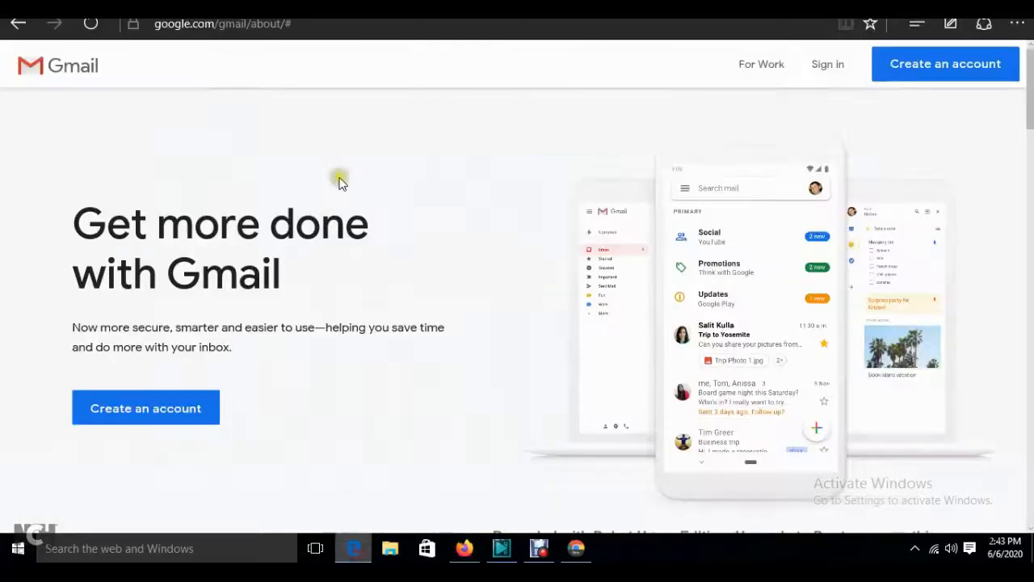
left_click(826, 66)
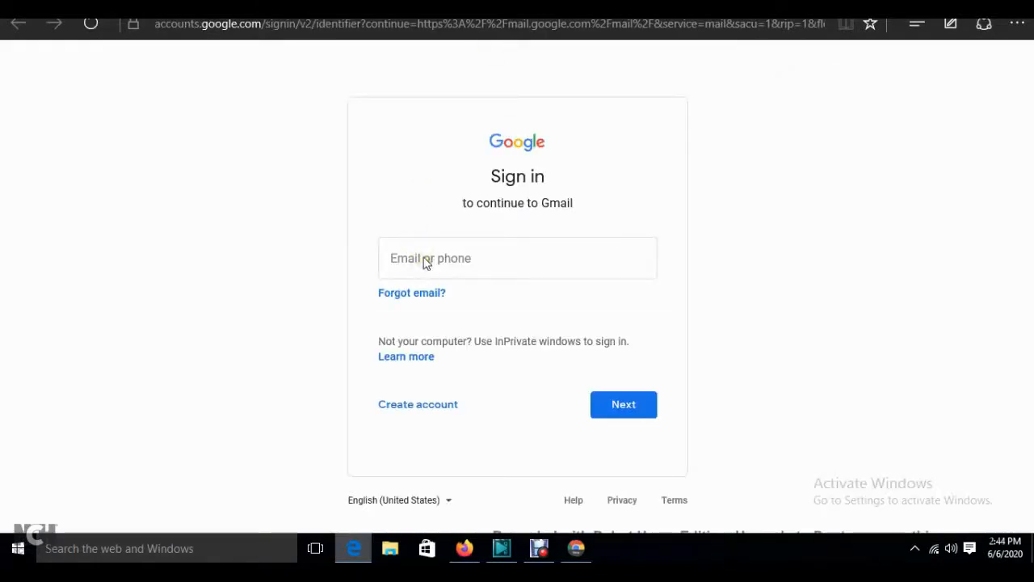
left_click(426, 260)
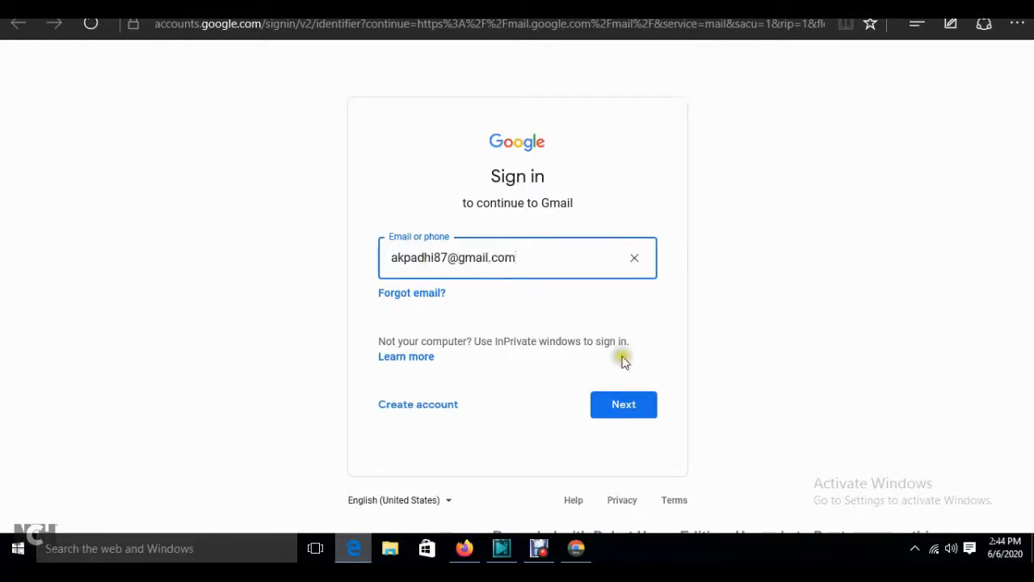
left_click(630, 410)
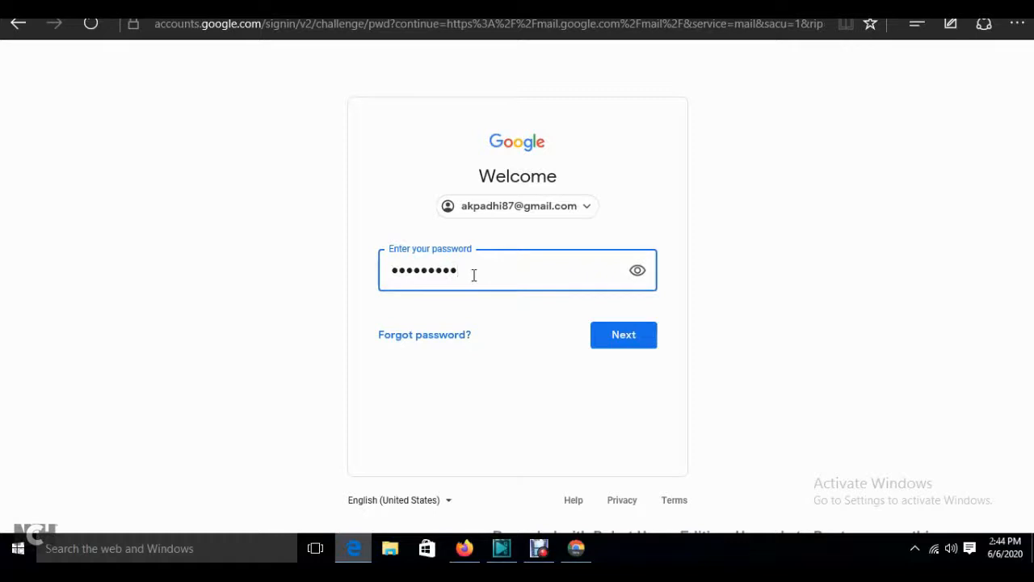
key("Return")
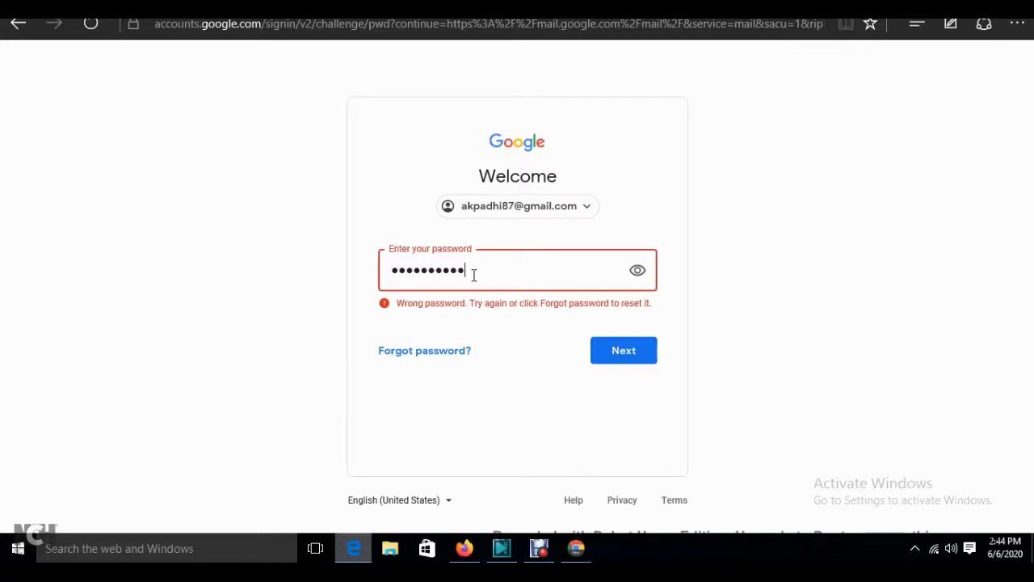
key("Return")
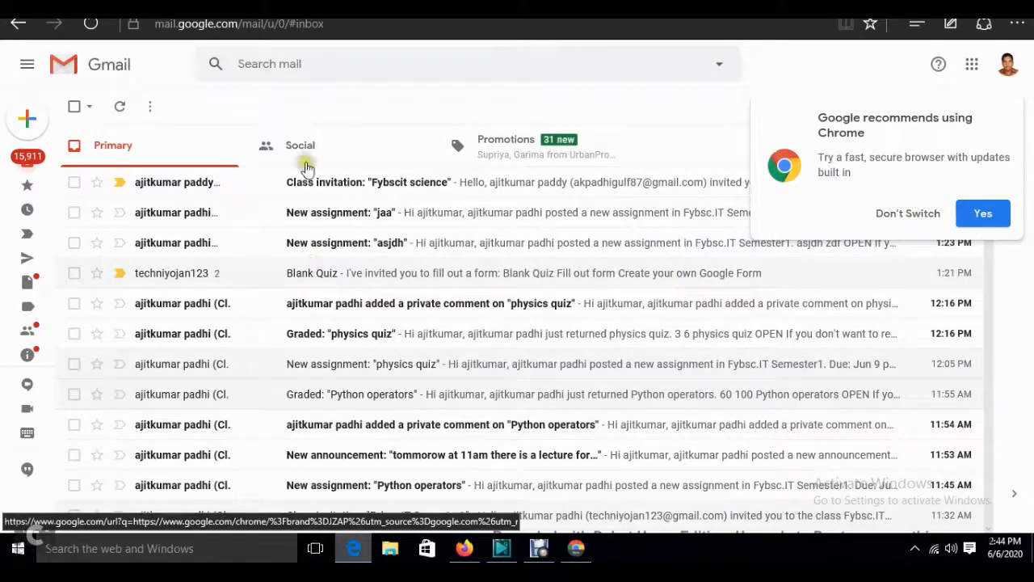
- Open the Fybscit science class invitation email and accept it with JOIN
left_click(323, 187)
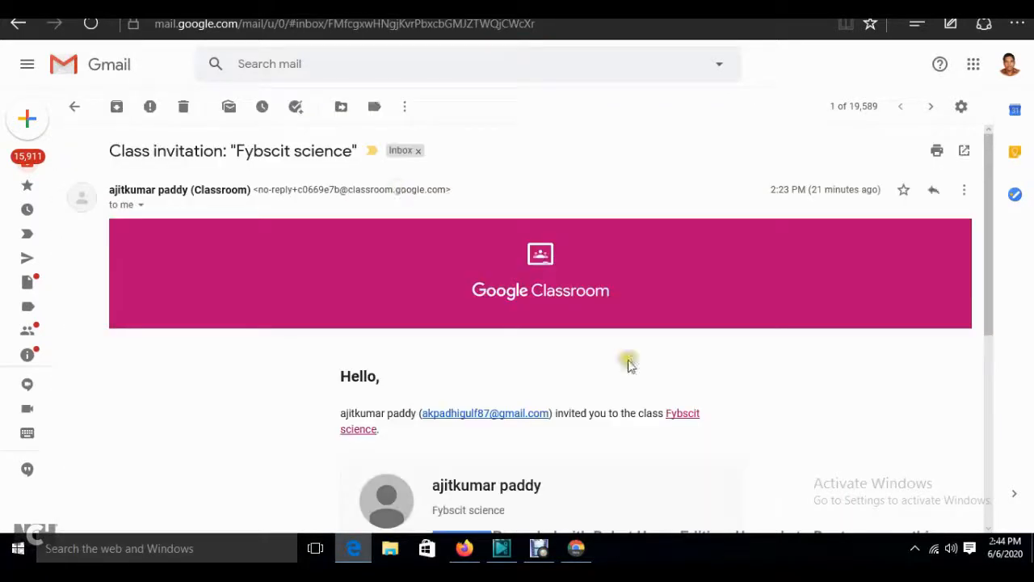
left_click_drag(992, 253, 987, 345)
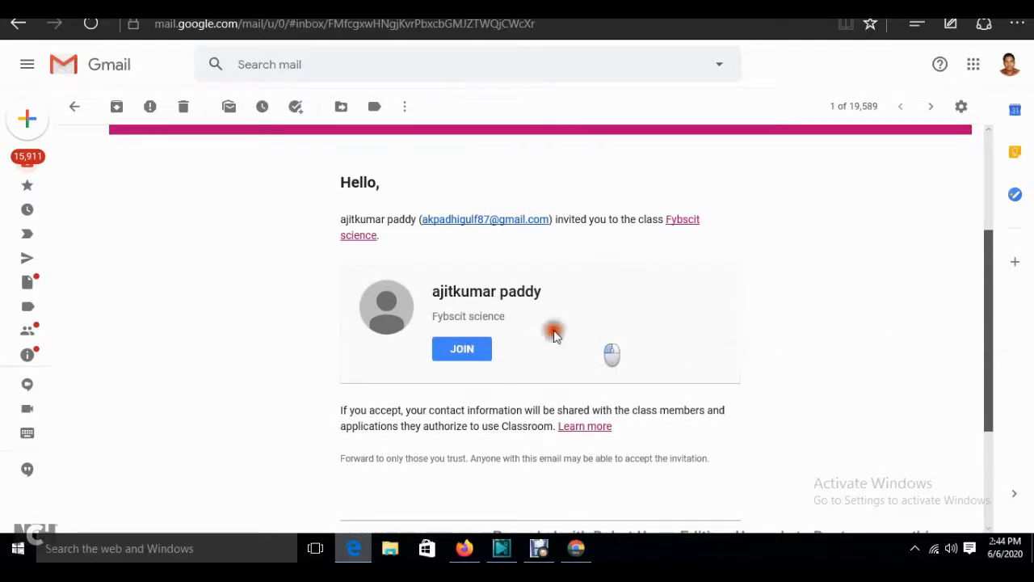
left_click(462, 352)
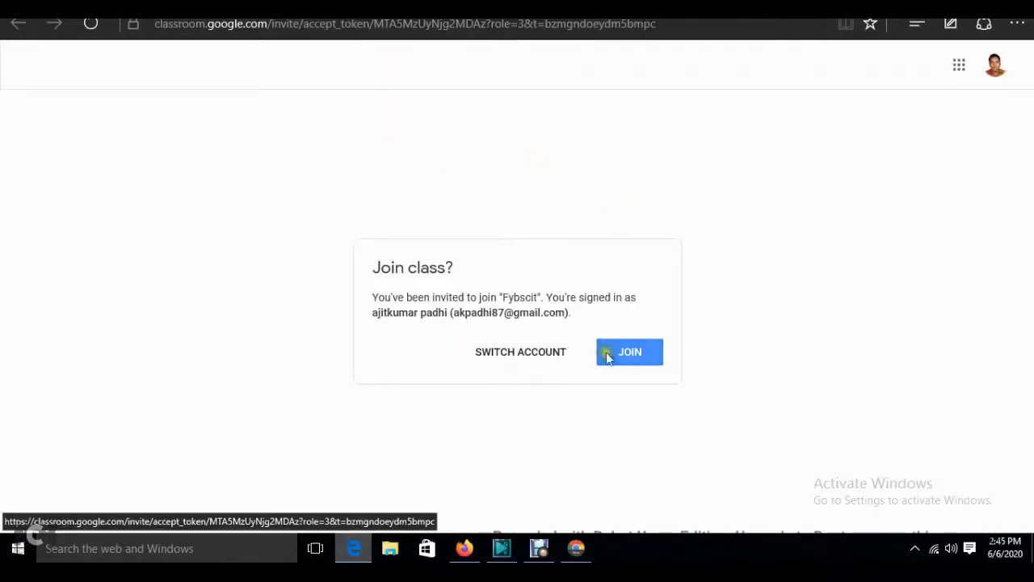
- Join the Fybscit class as the student, view the Python overview assignment, then return to the teacher's People page
left_click(627, 344)
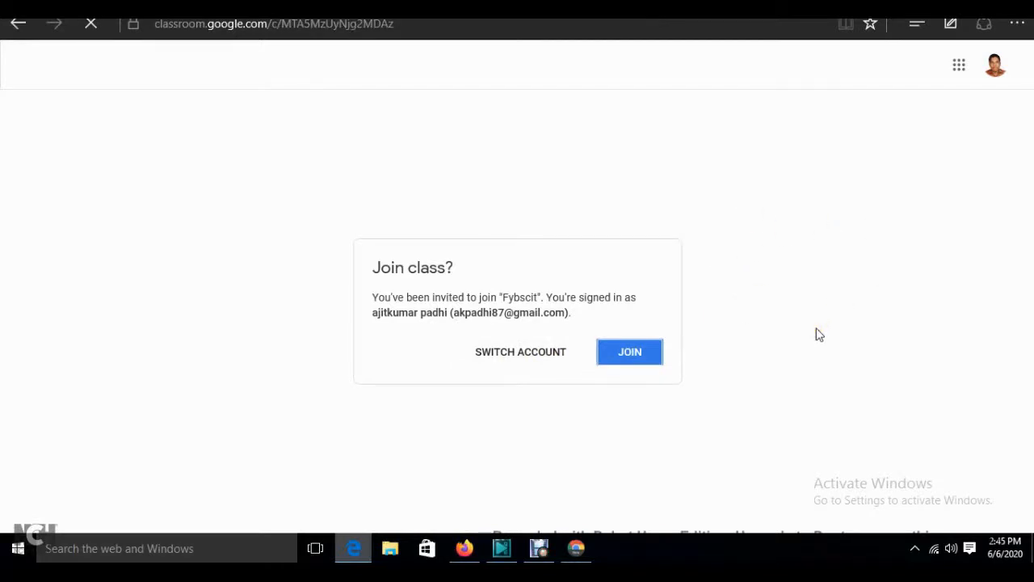
left_click(629, 353)
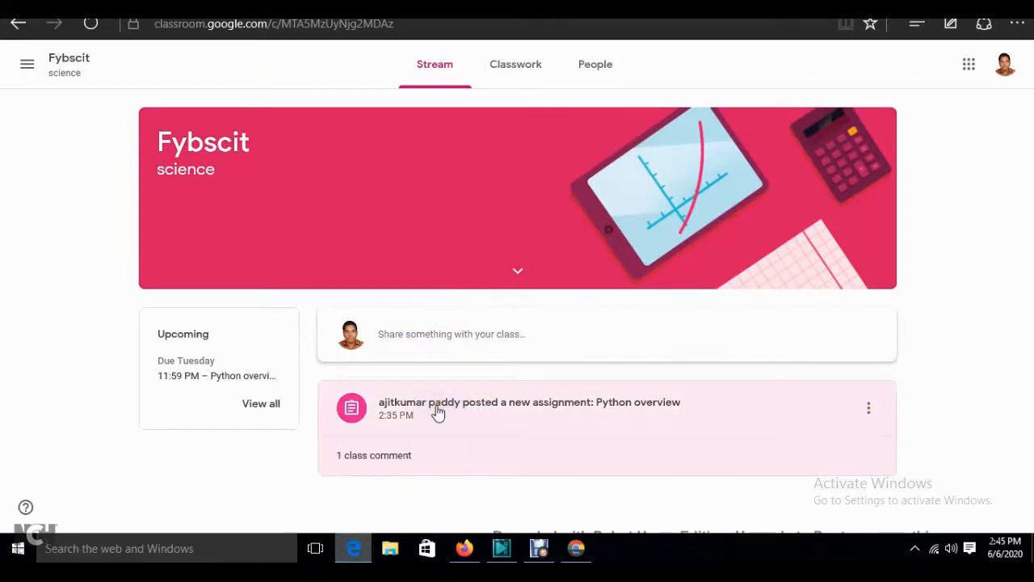
left_click(436, 411)
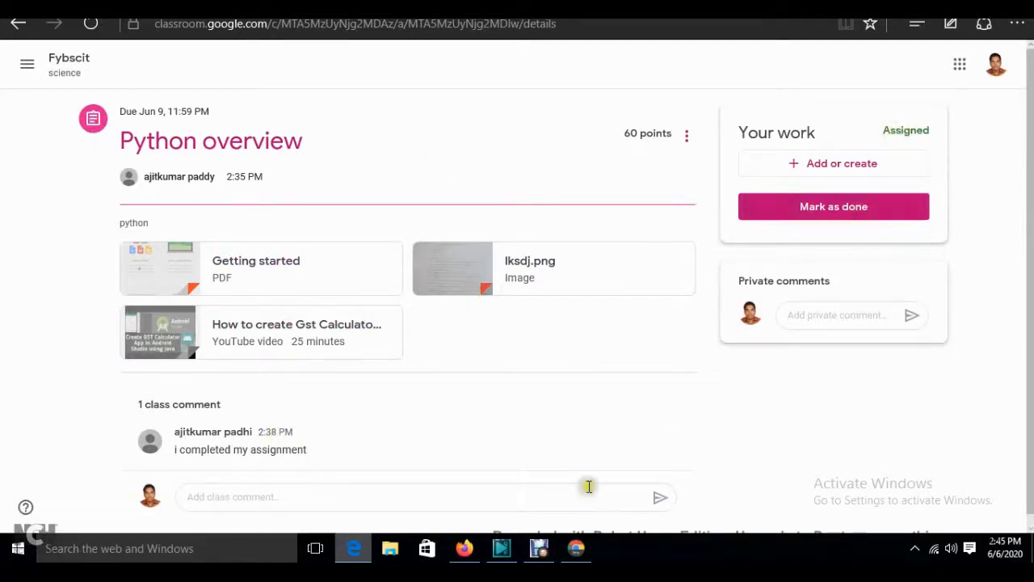
left_click(576, 548)
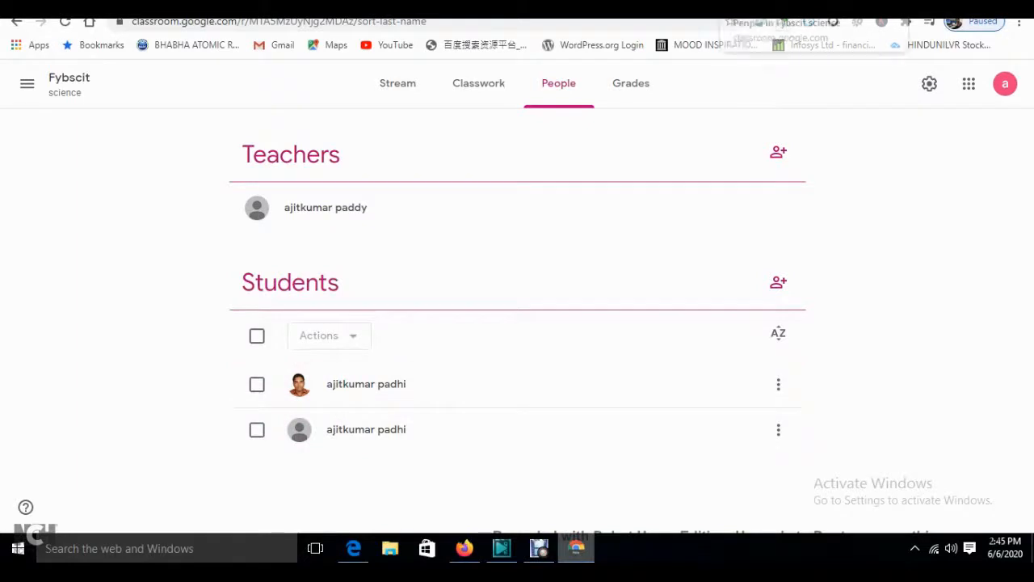
- Review the existing Physics Numericals draft and its student list, then close the draft
left_click(356, 5)
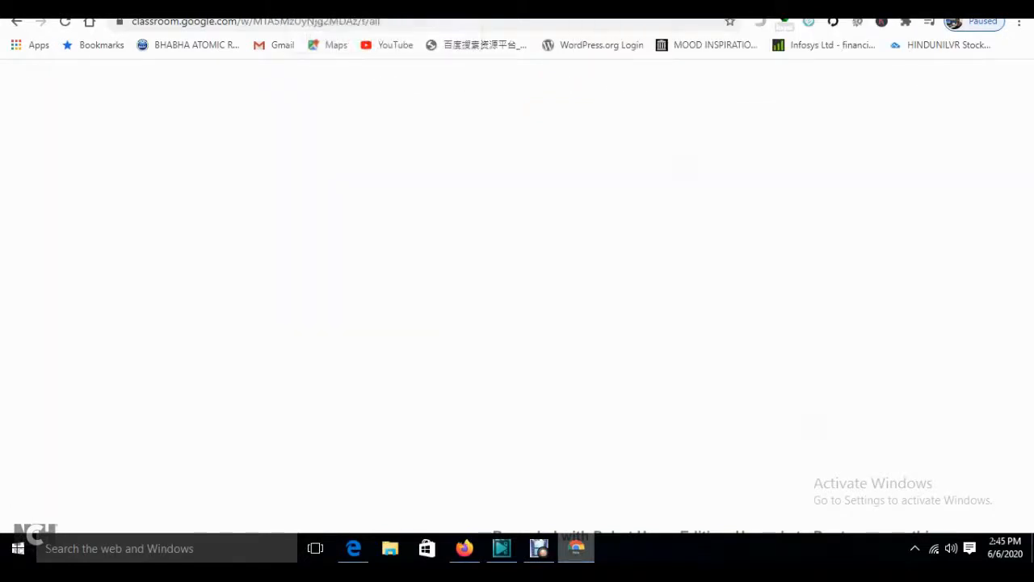
left_click(473, 250)
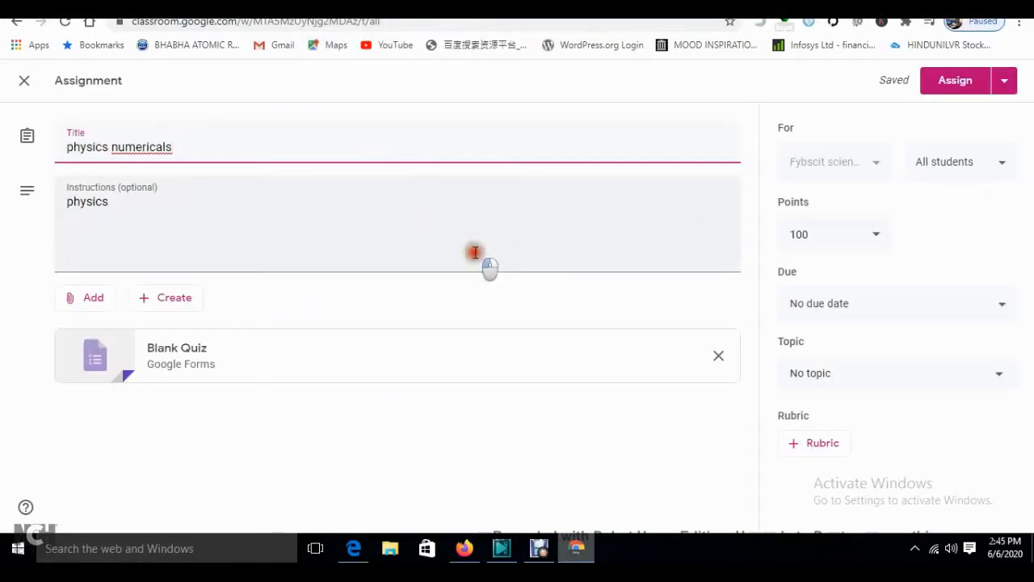
left_click(979, 162)
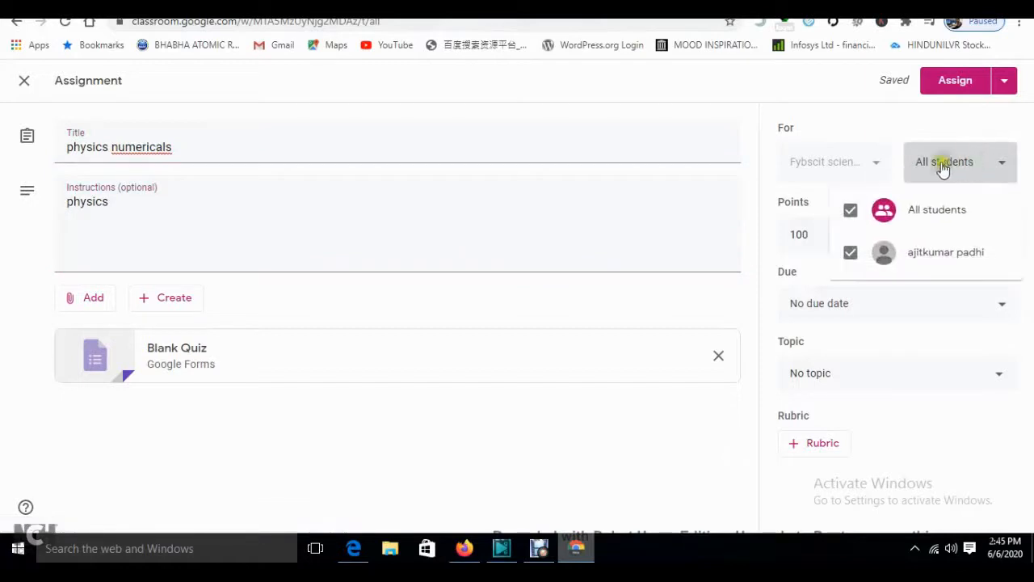
left_click(907, 118)
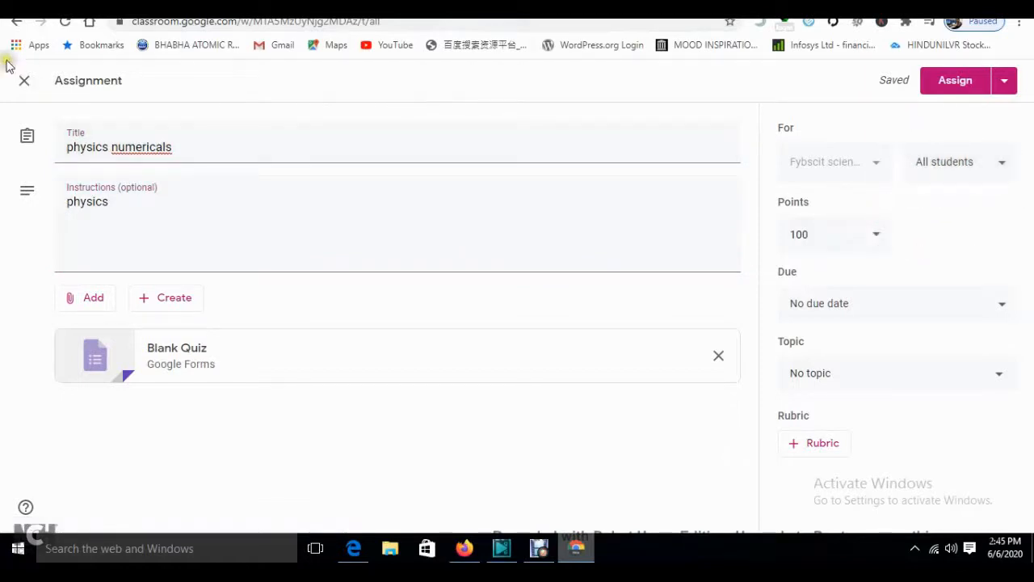
left_click(21, 80)
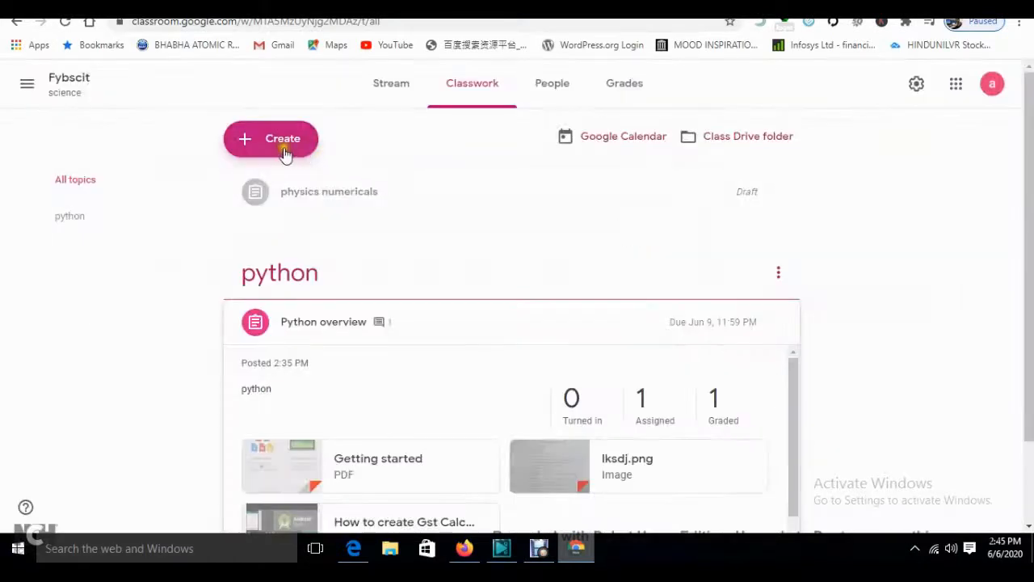
- Create a quiz assignment titled 'Physics Numericals' with instructions 'Physics', assigned to all students
left_click(282, 153)
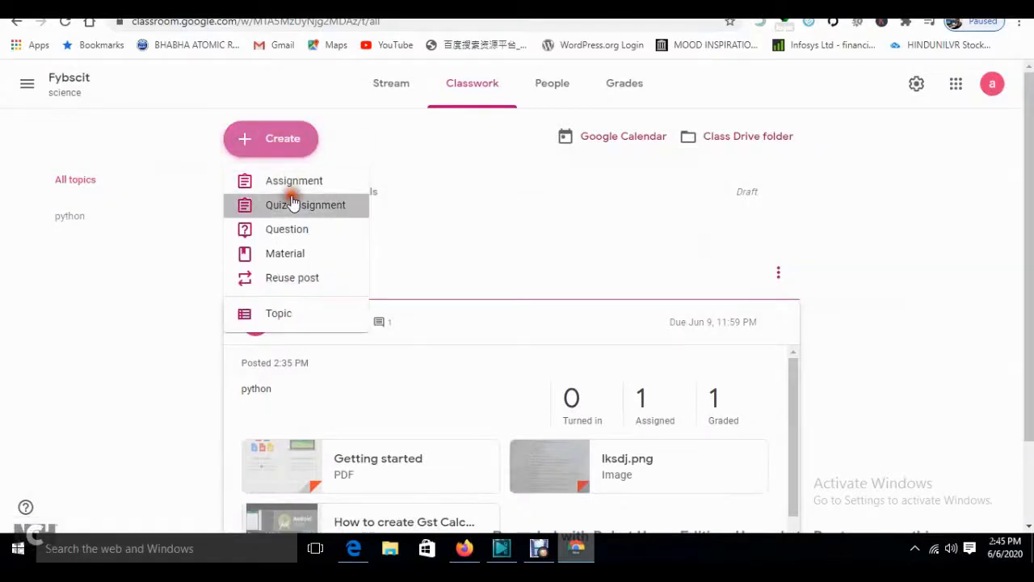
left_click(293, 203)
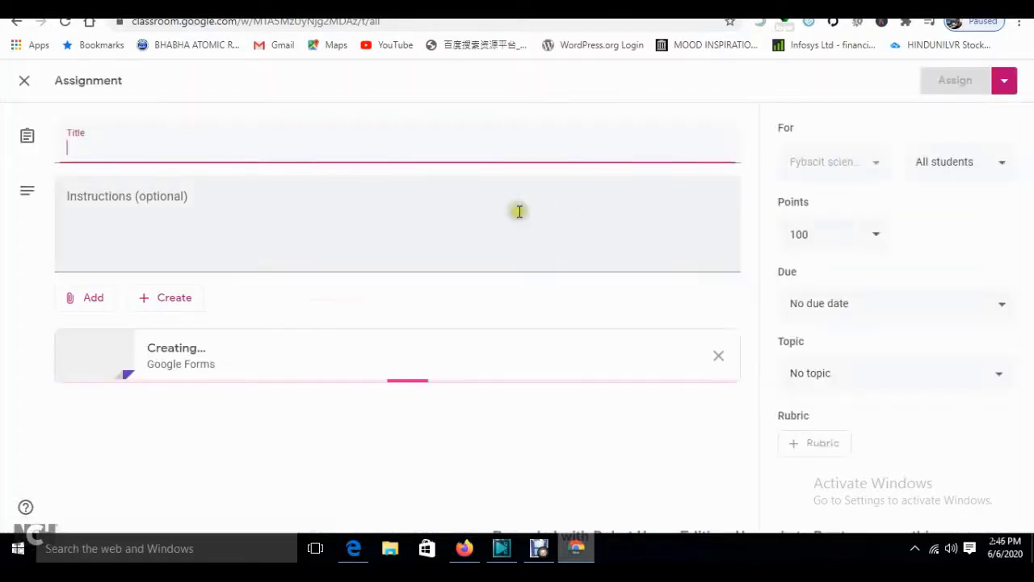
left_click(182, 152)
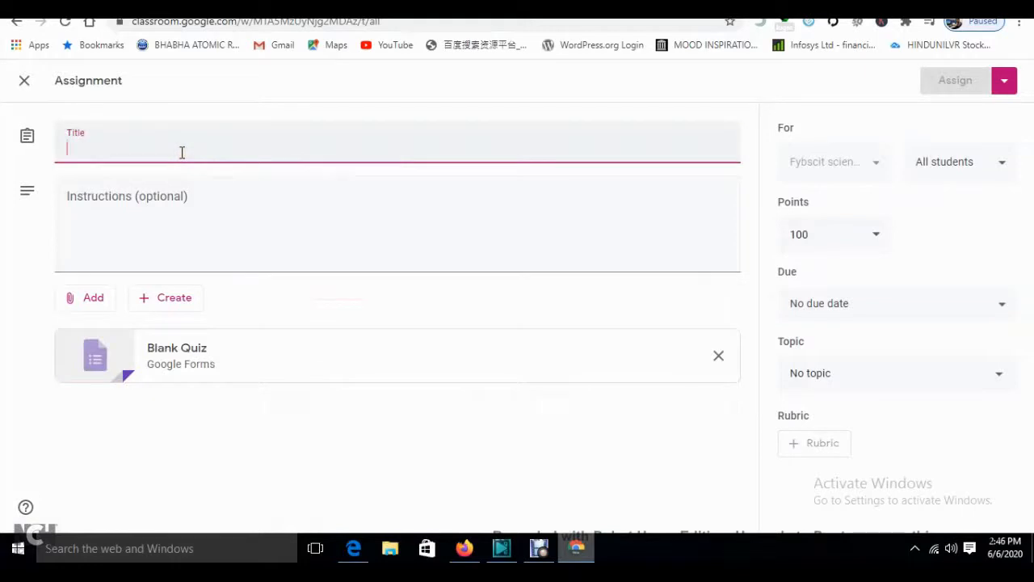
type("Physics Numericals")
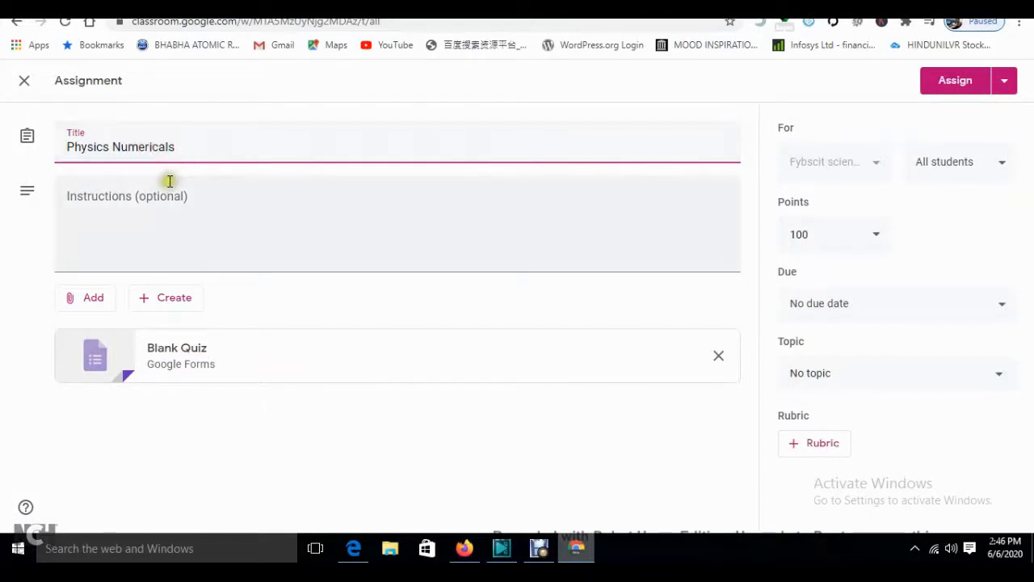
left_click(168, 181)
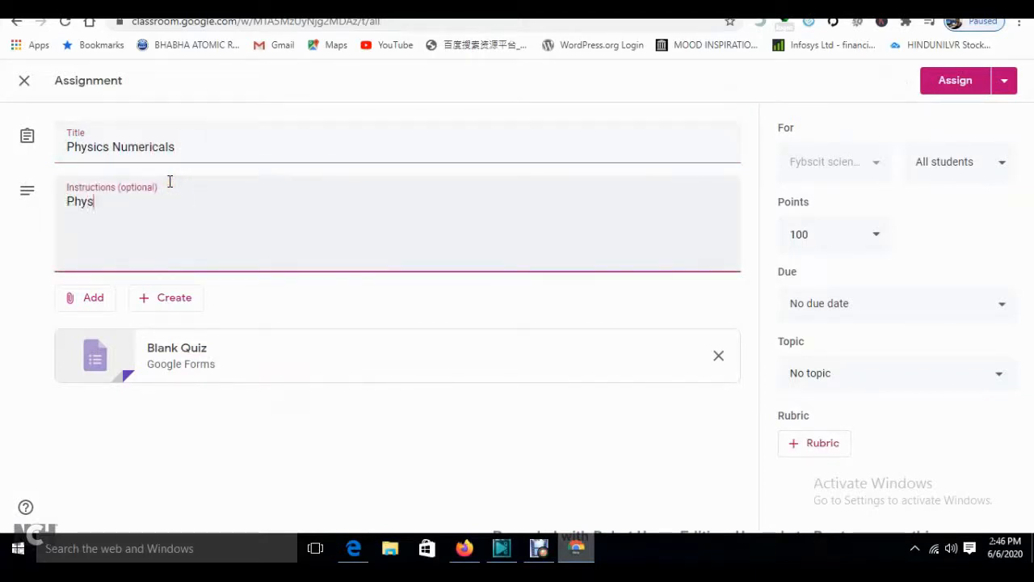
left_click(966, 173)
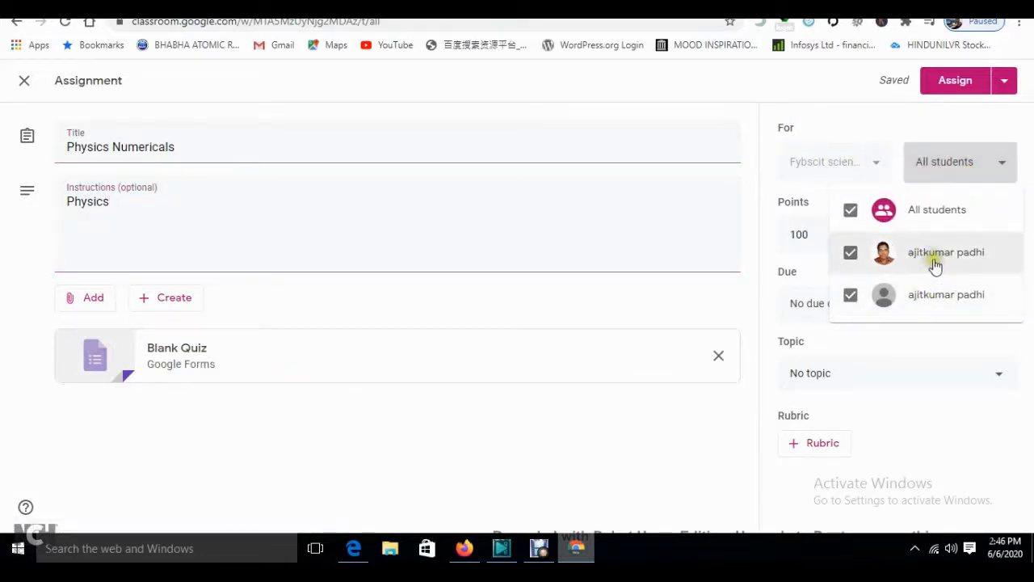
left_click(853, 259)
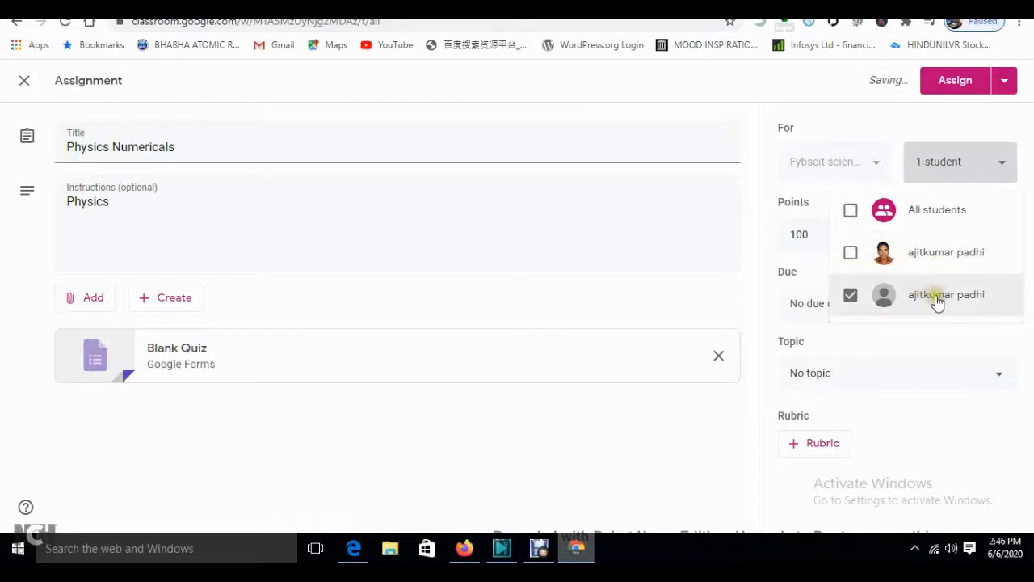
left_click(849, 211)
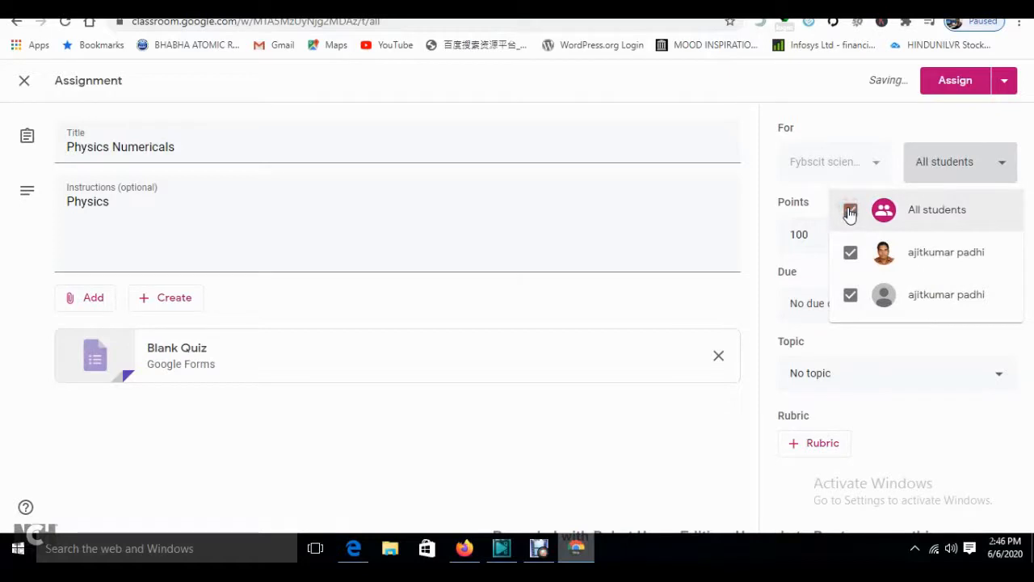
left_click(684, 162)
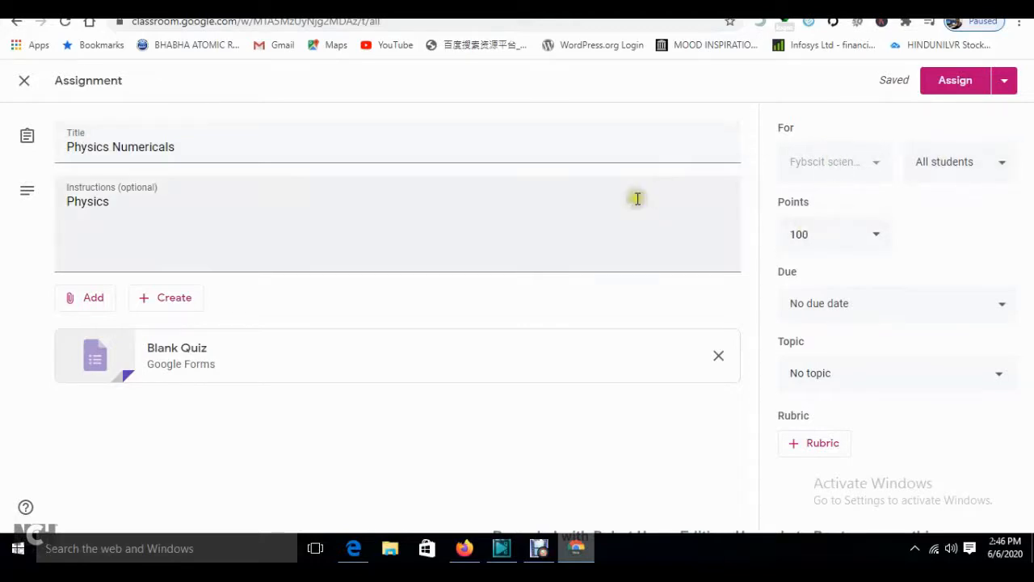
- Open the attached Blank Quiz in Google Forms, dismiss the introduction, and select the first question
left_click(176, 353)
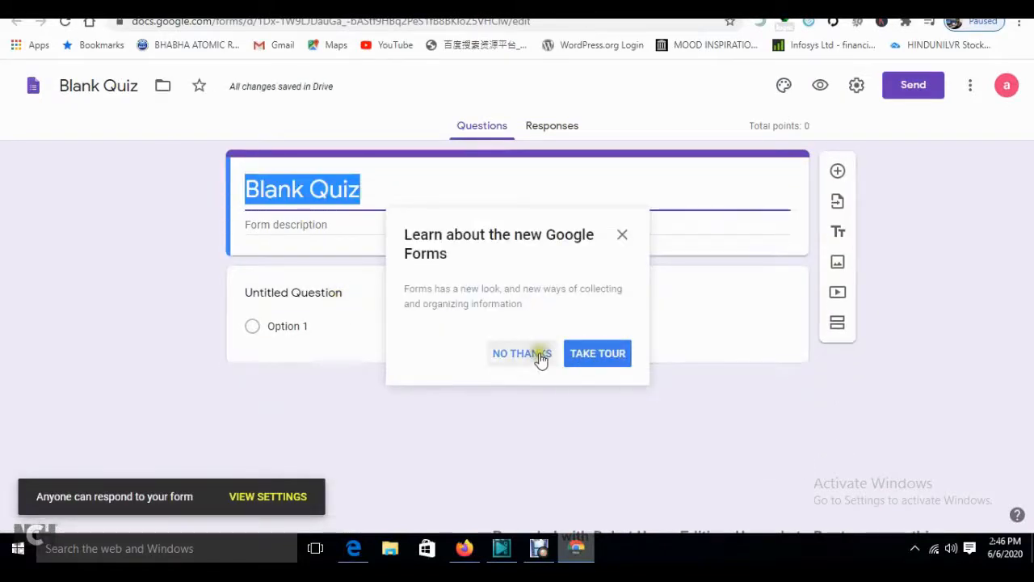
left_click(540, 357)
left_click(368, 194)
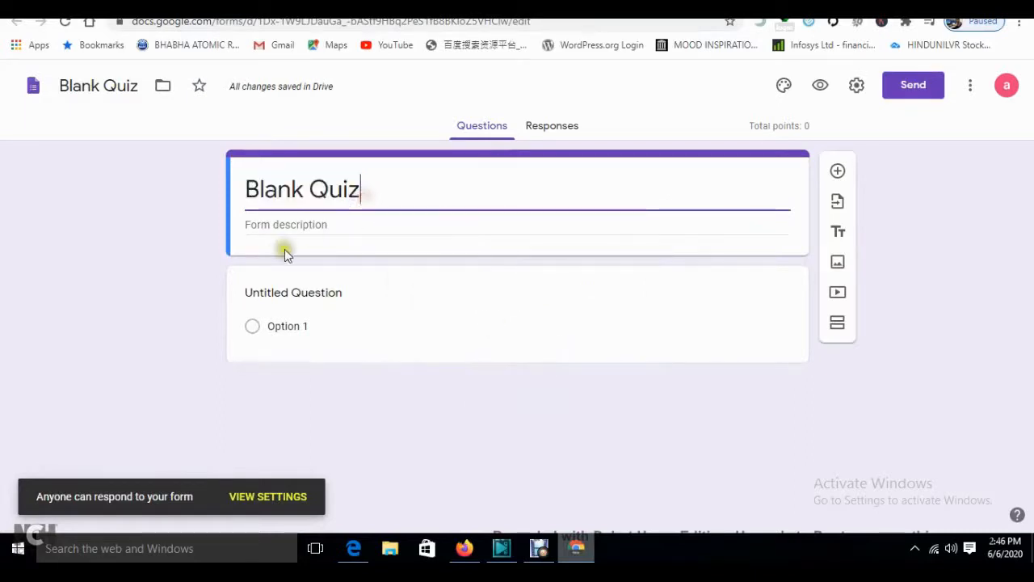
left_click(259, 327)
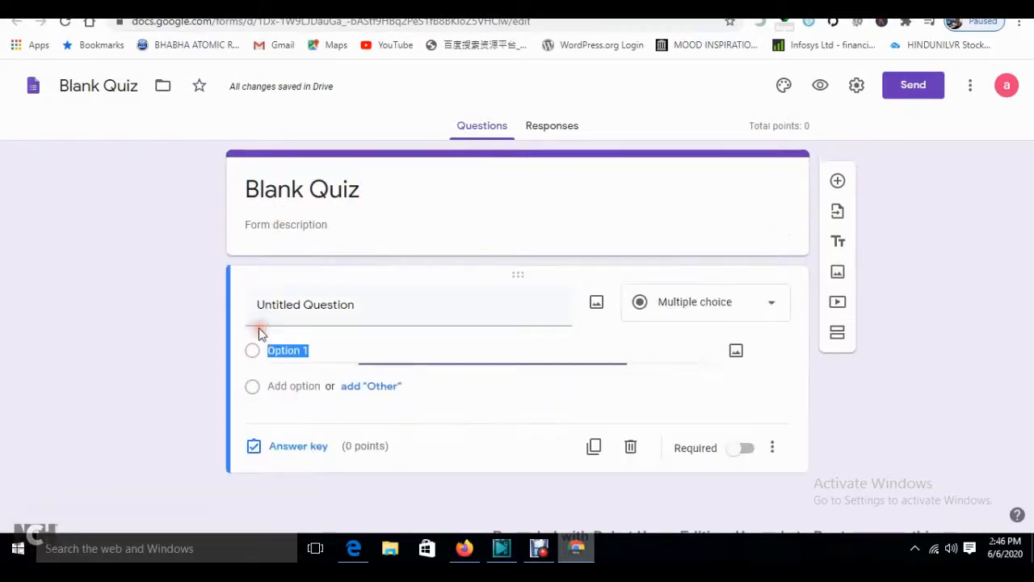
- Title the first question 'Who invented C Language'
left_click(331, 317)
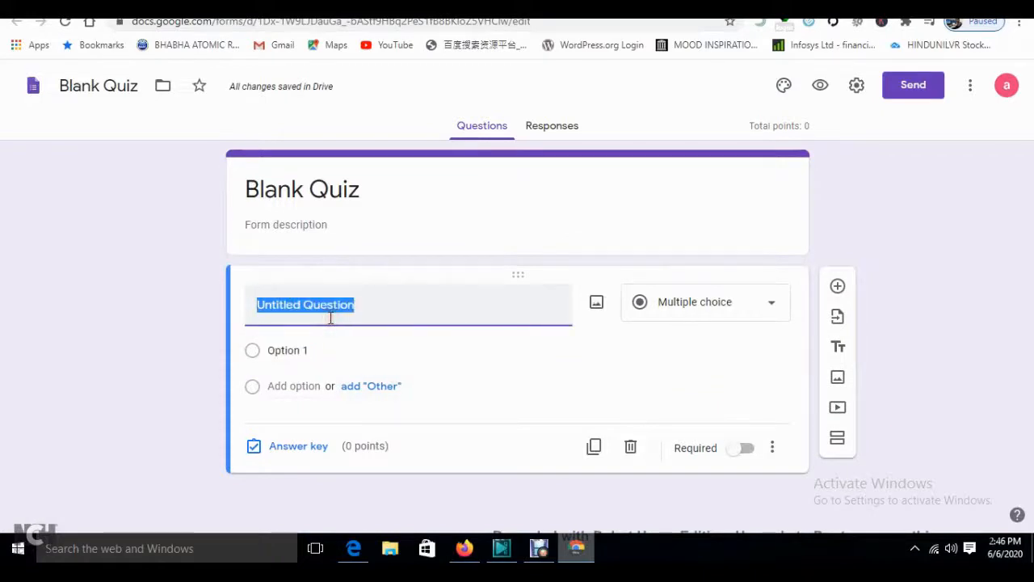
type("Who")
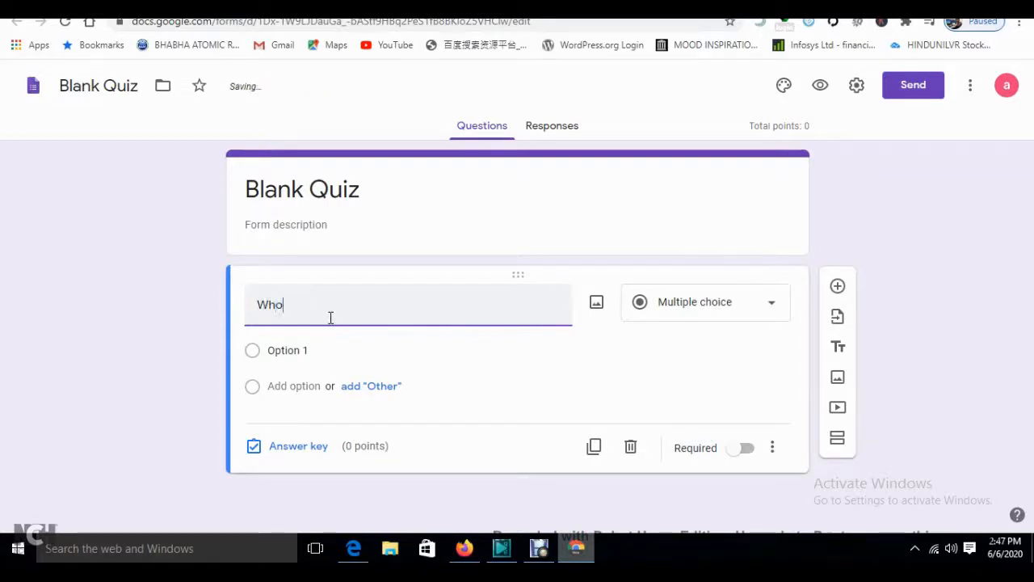
type("invented C Language")
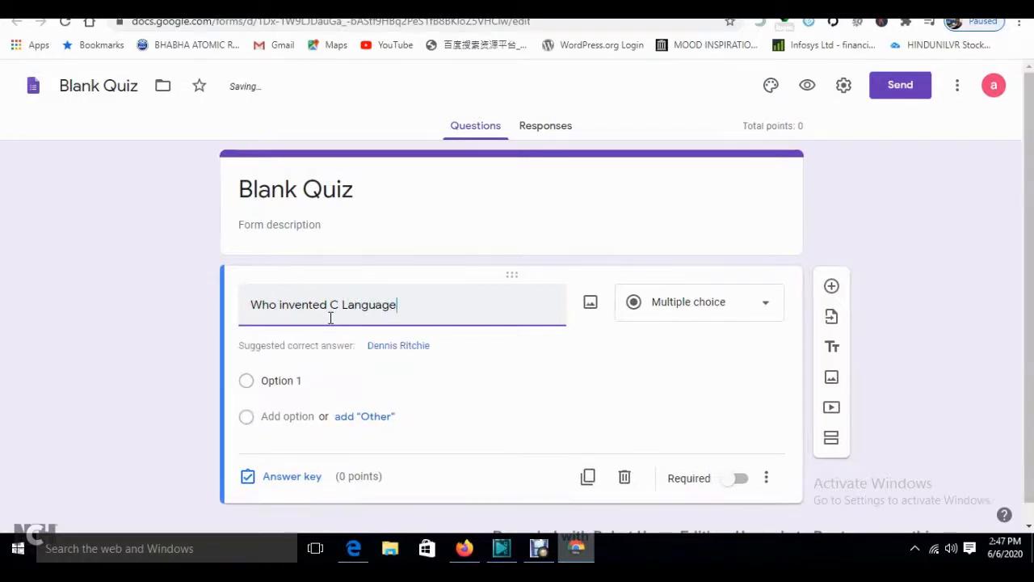
- Give it the choices Dennis Ritchie, Bjarne Stroustrup and Einstein
left_click(417, 353)
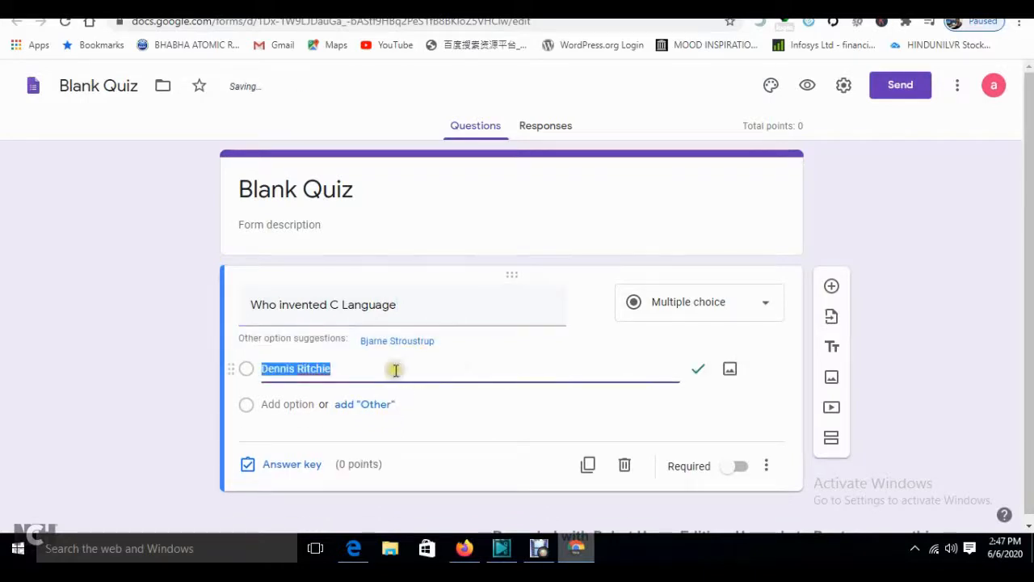
left_click(394, 345)
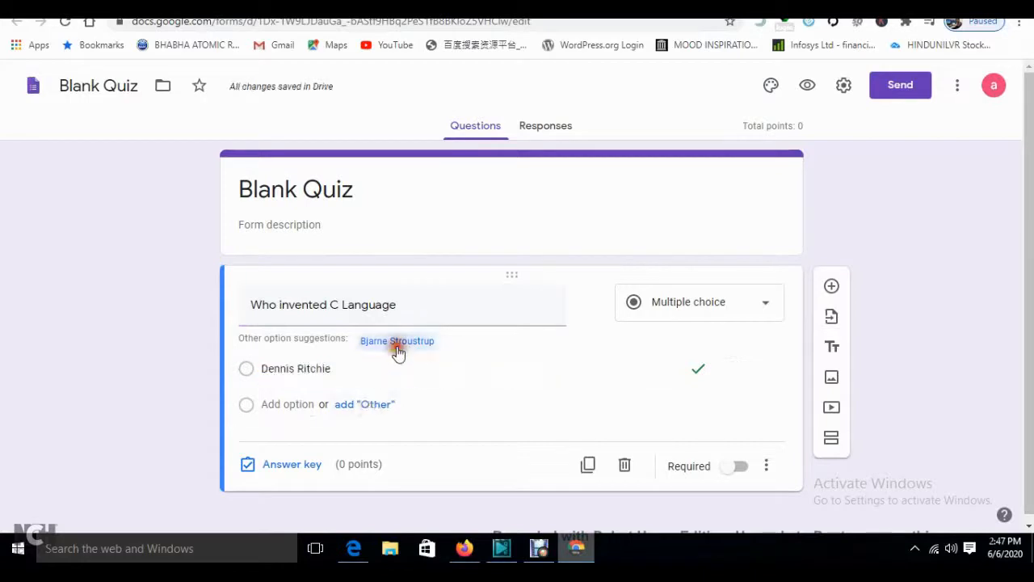
left_click(416, 430)
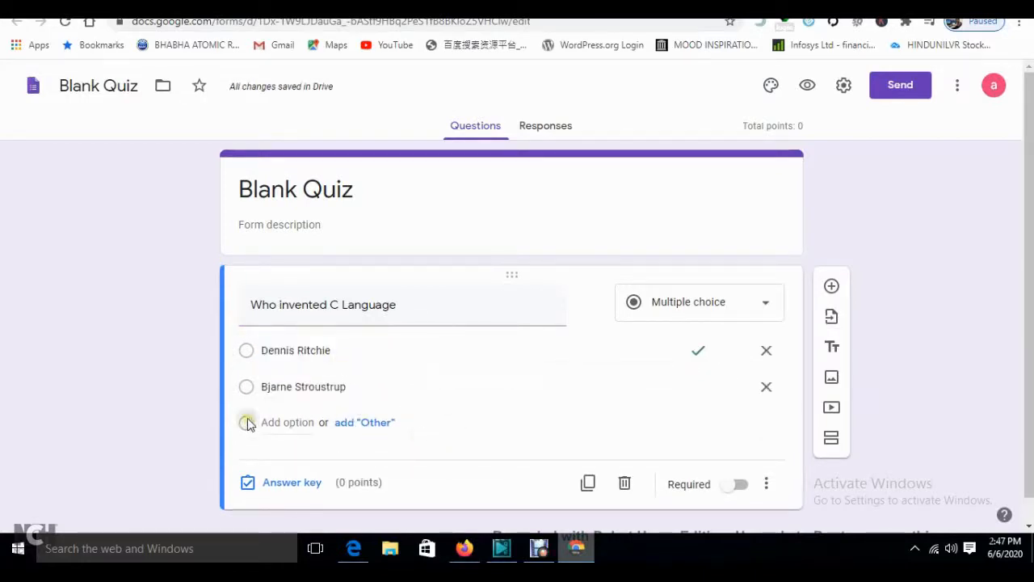
left_click(277, 420)
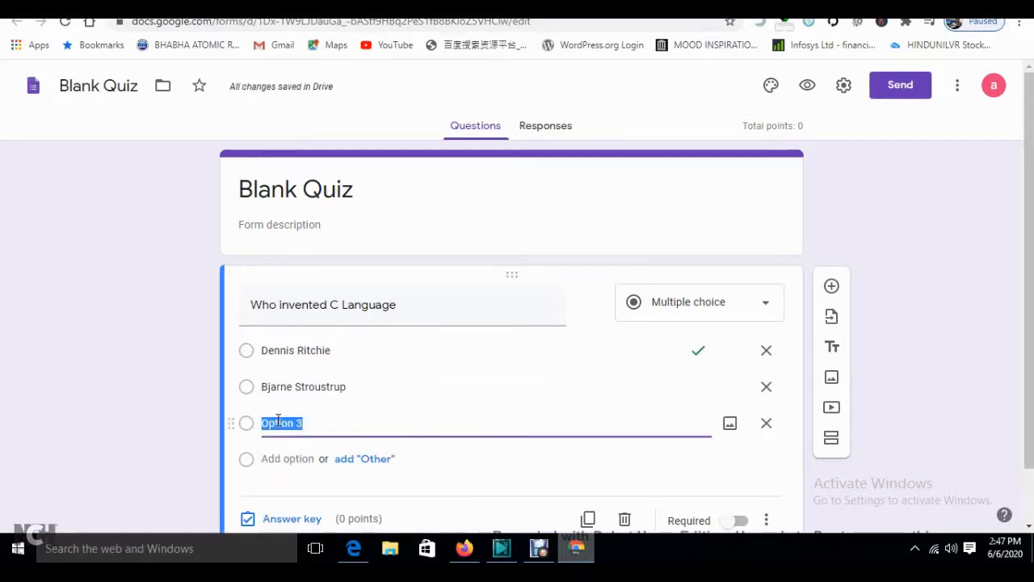
type("Einstein")
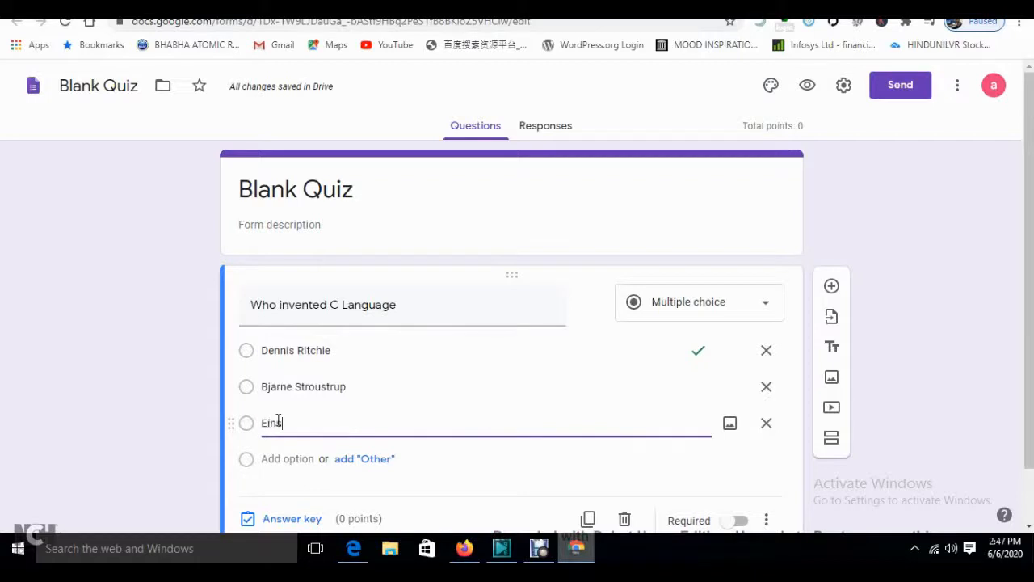
left_click(558, 454)
scroll(359, 434, "down", 1)
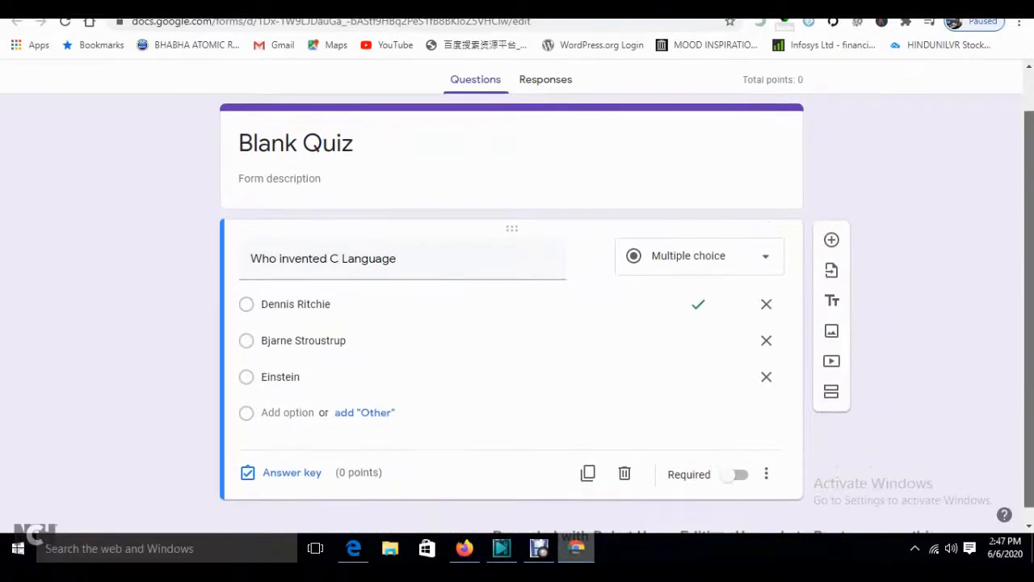
- Keep the C Language question multiple choice, make it worth 1 point, and add a new question
left_click(691, 266)
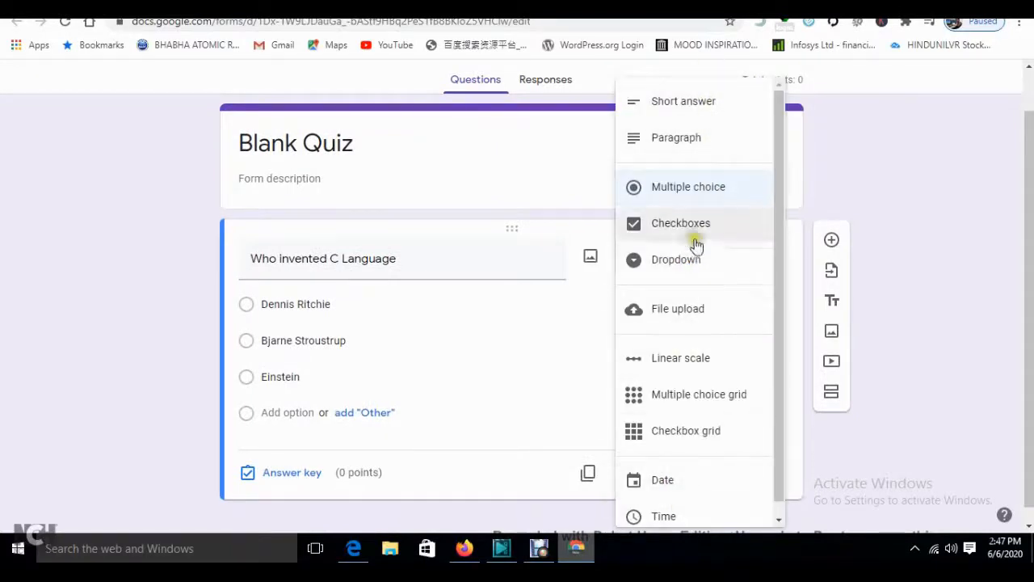
left_click(687, 204)
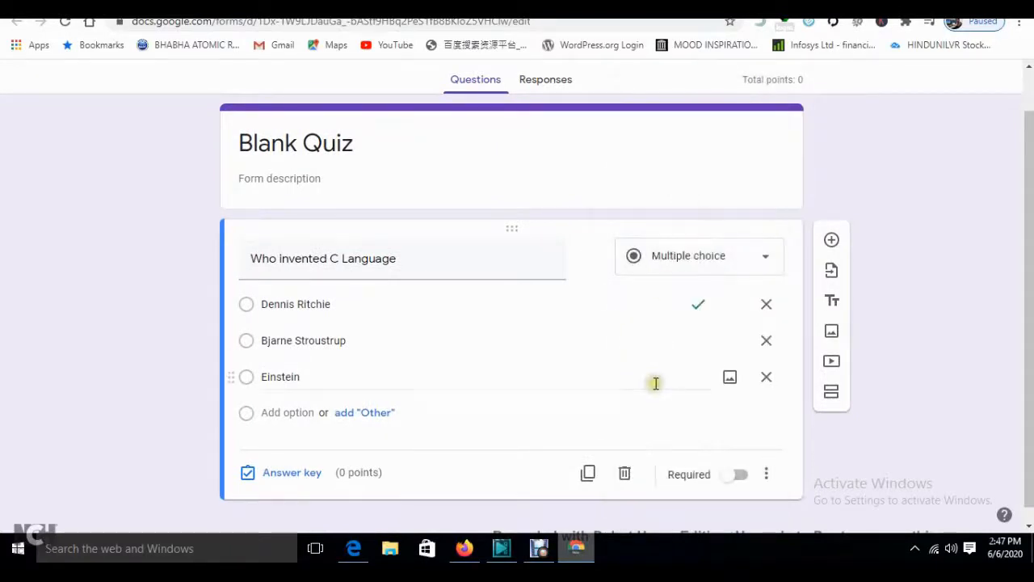
left_click(292, 473)
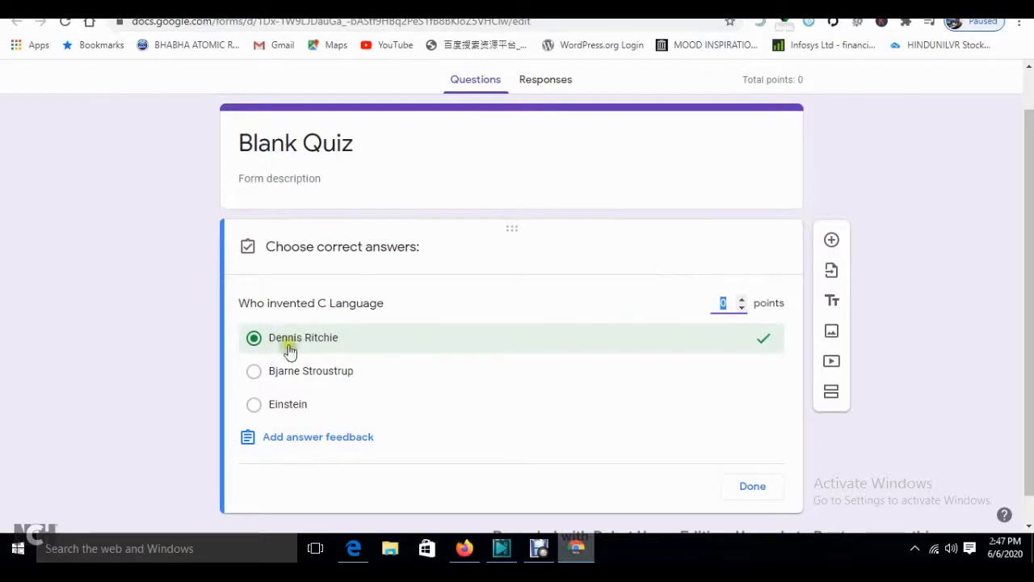
left_click(253, 338)
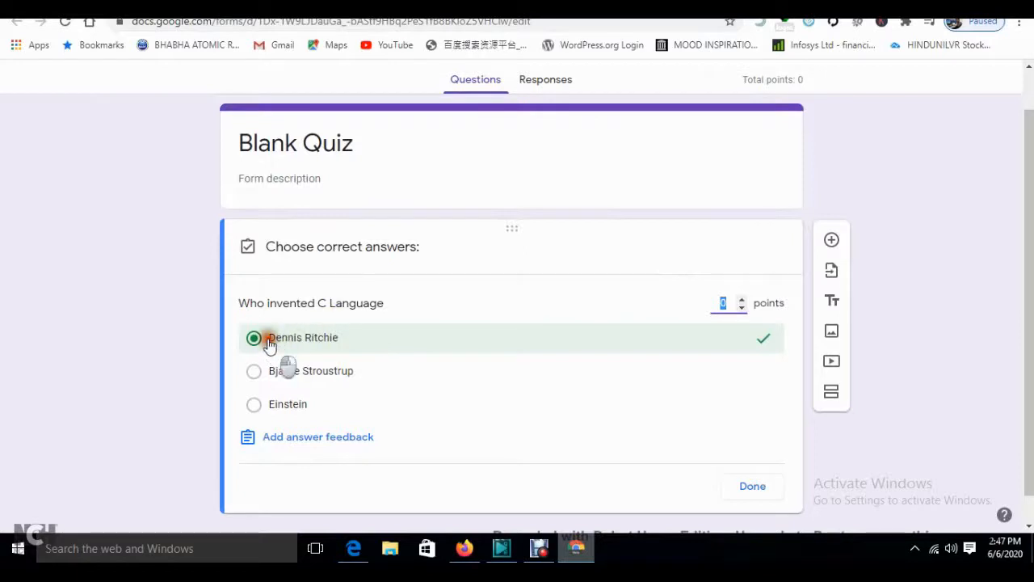
left_click(729, 302)
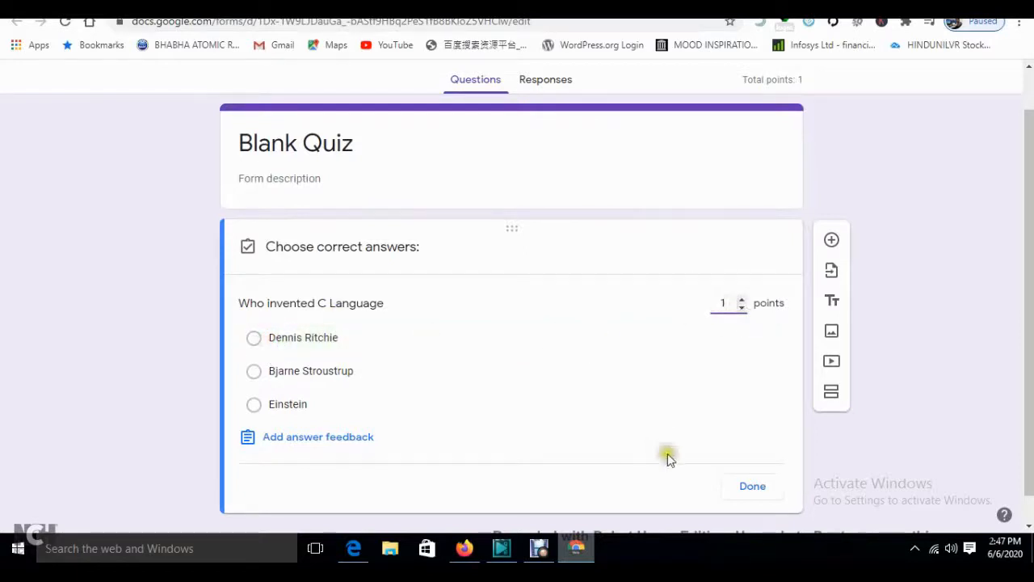
left_click(757, 486)
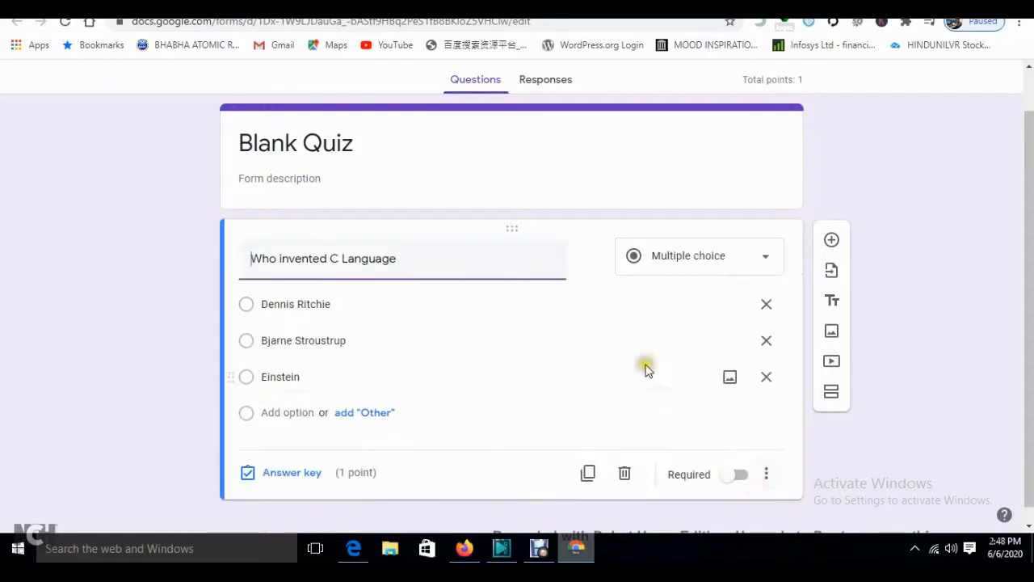
left_click(830, 239)
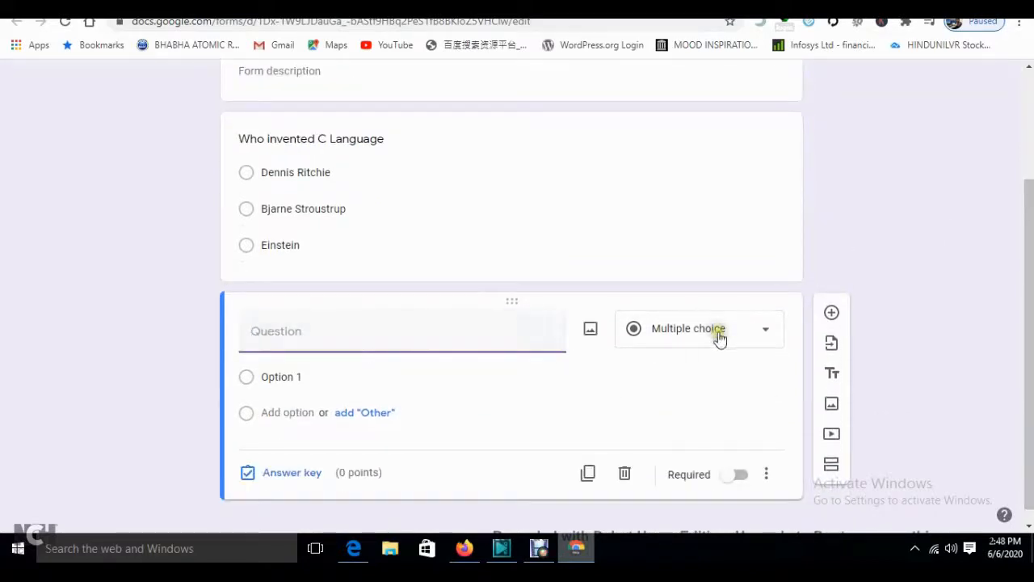
- Upload the Einstein image file from the computer into the new question
left_click(589, 331)
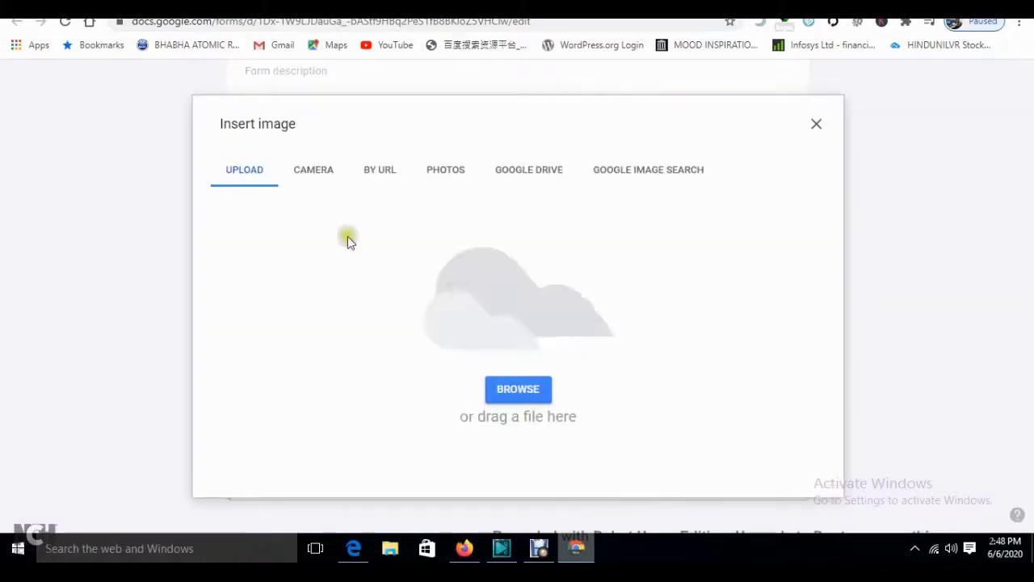
left_click(509, 399)
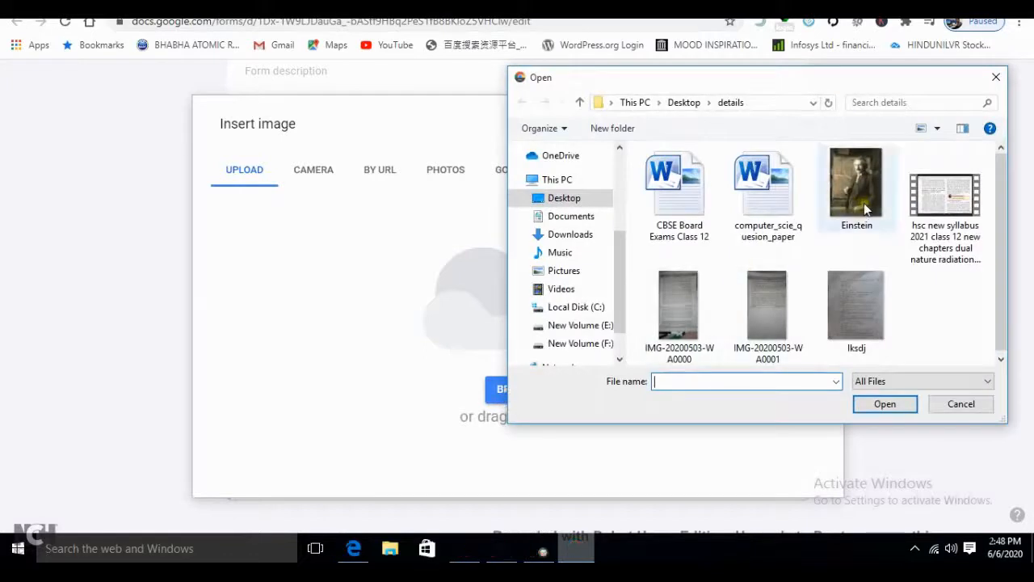
double_click(863, 202)
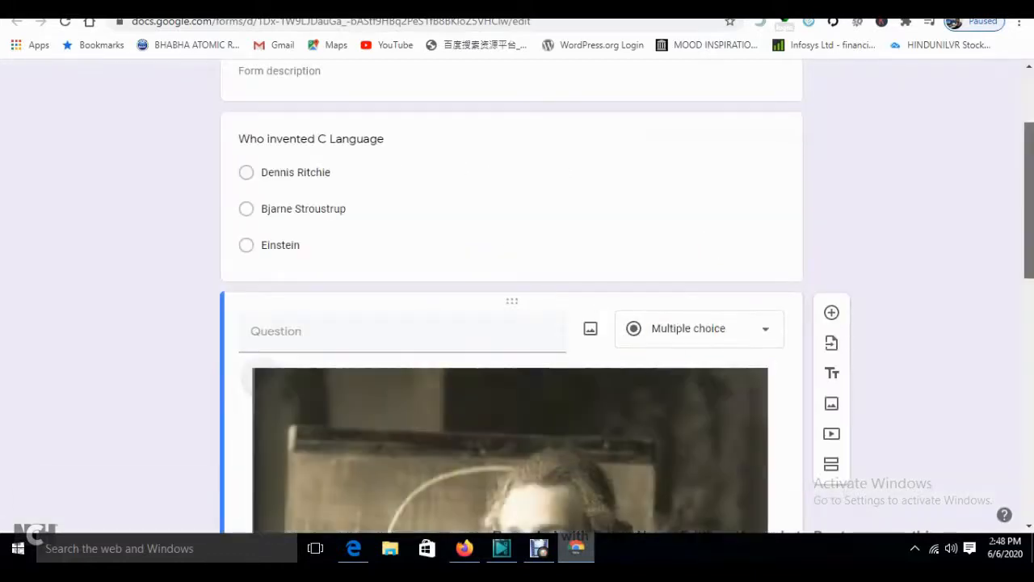
- Resize the Einstein photo down to a small picture
left_click_drag(1029, 252, 1029, 469)
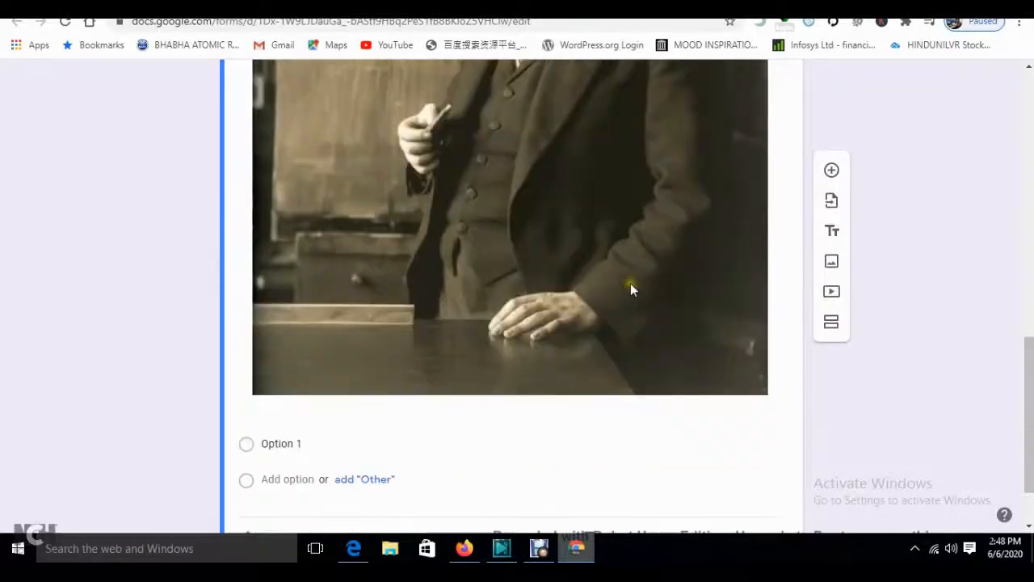
left_click(748, 381)
left_click_drag(768, 394, 469, 207)
left_click_drag(1029, 376, 1029, 322)
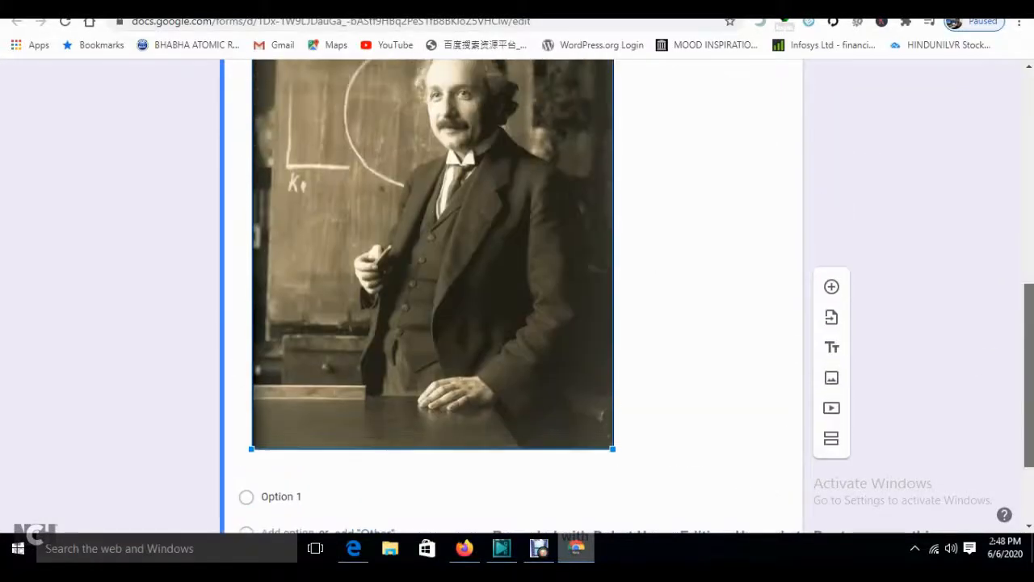
left_click_drag(612, 451, 468, 312)
scroll(515, 370, "up", 1)
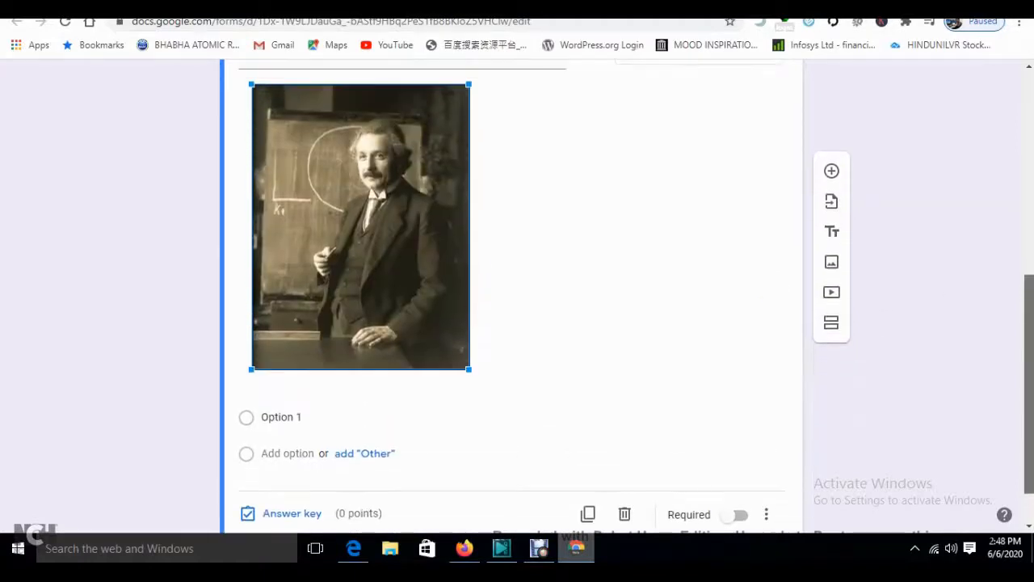
left_click_drag(469, 369, 408, 247)
scroll(774, 235, "up", 2)
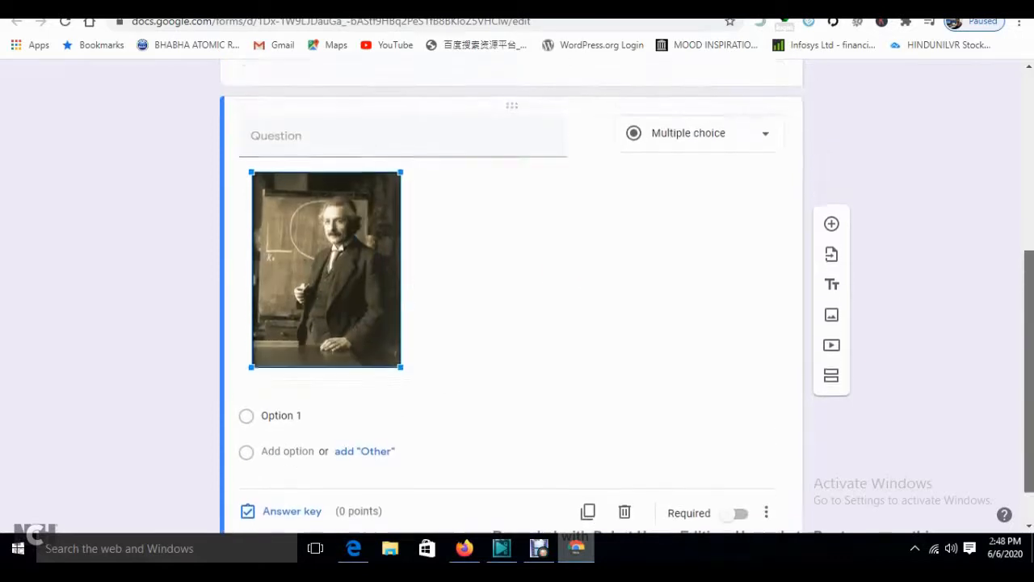
- Title the second question 'Indentify the Personality/Scienctist'
left_click(279, 242)
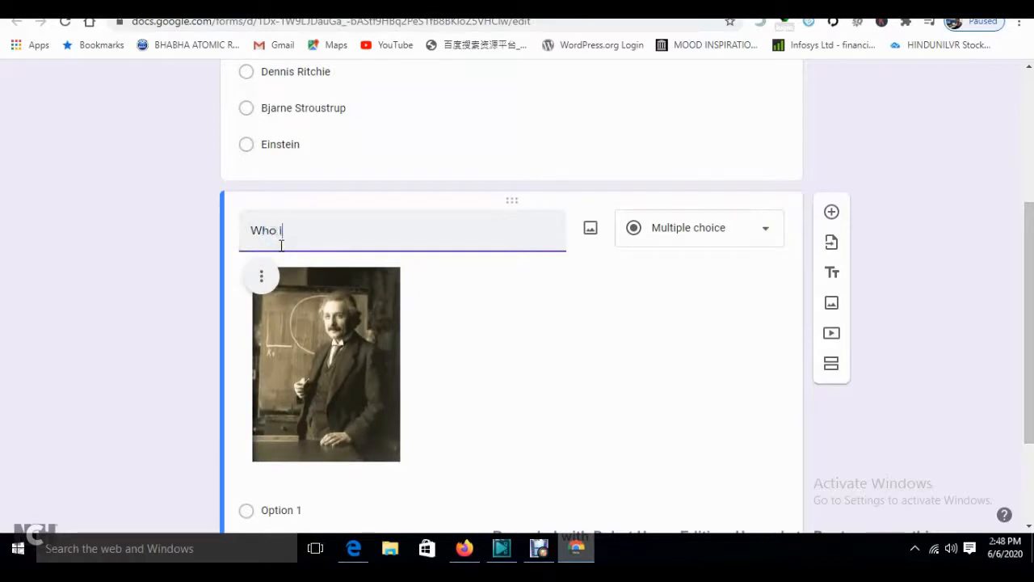
type("Indentify the Personall")
left_click(269, 229)
type("ndentify the")
left_click(358, 231)
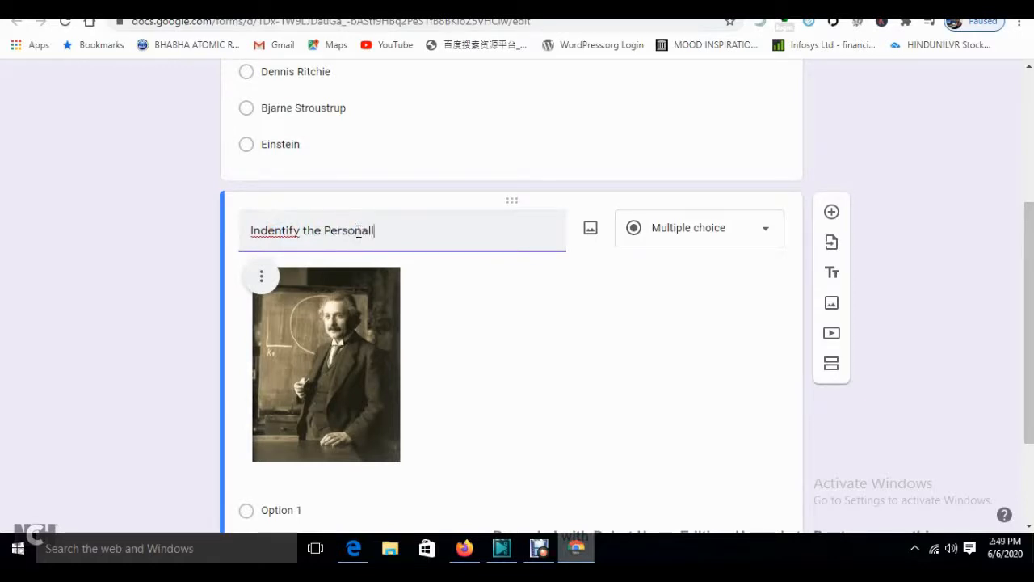
left_click(474, 295)
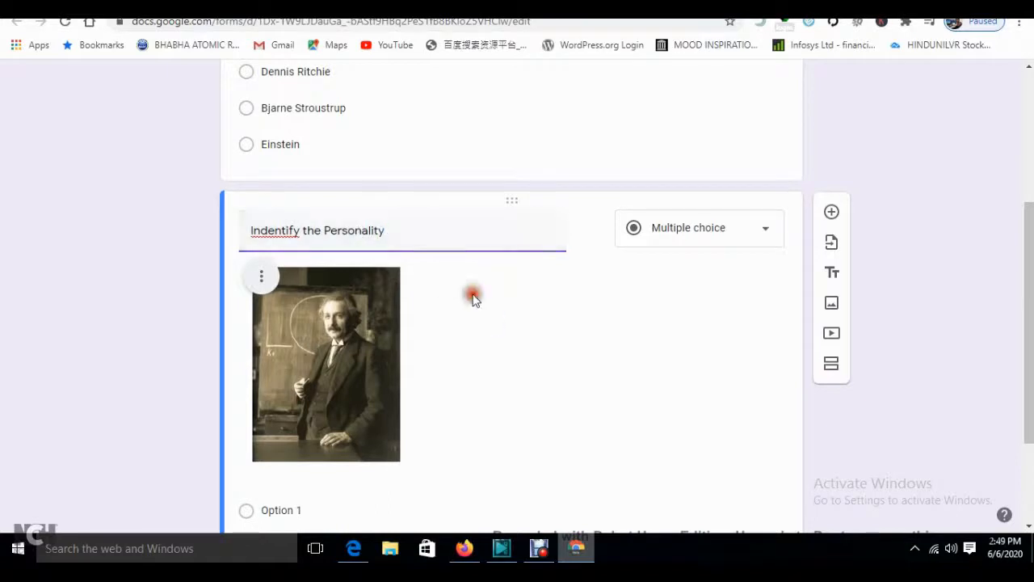
triple_click(419, 233)
left_click(420, 232)
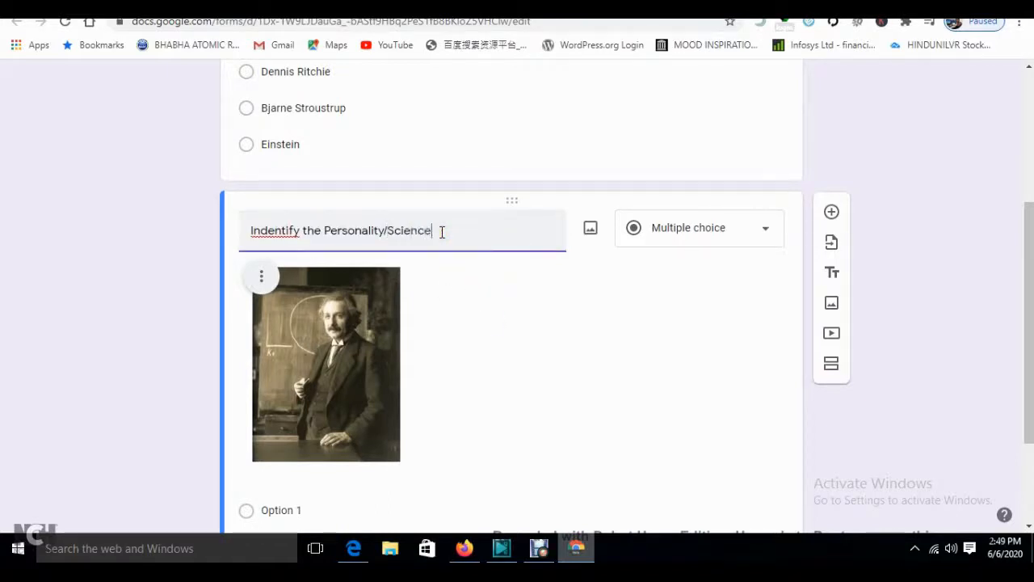
left_click(651, 395)
scroll(651, 395, "down", 2)
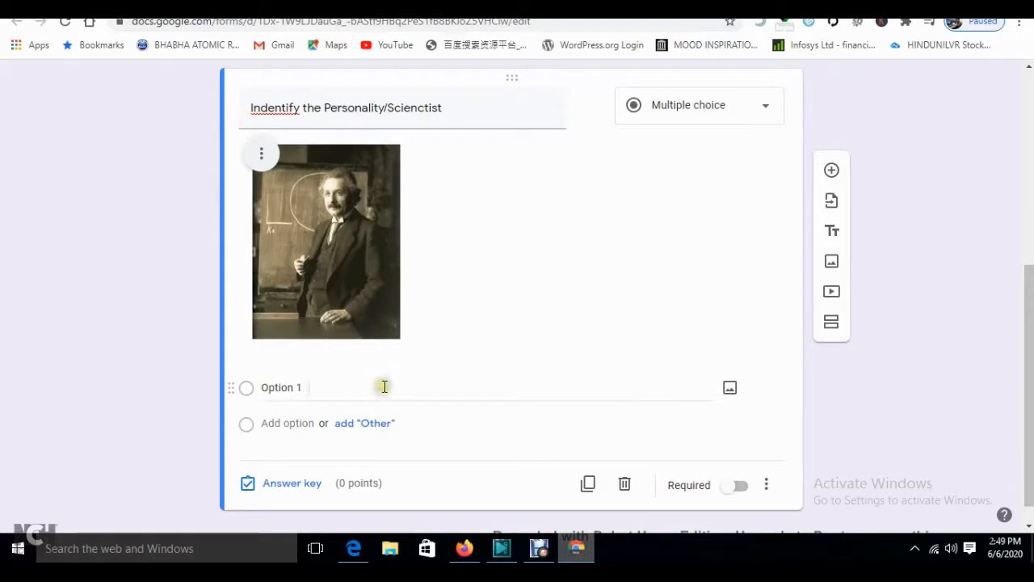
- Make the picture question short answer and mark both quiz questions required
left_click(763, 104)
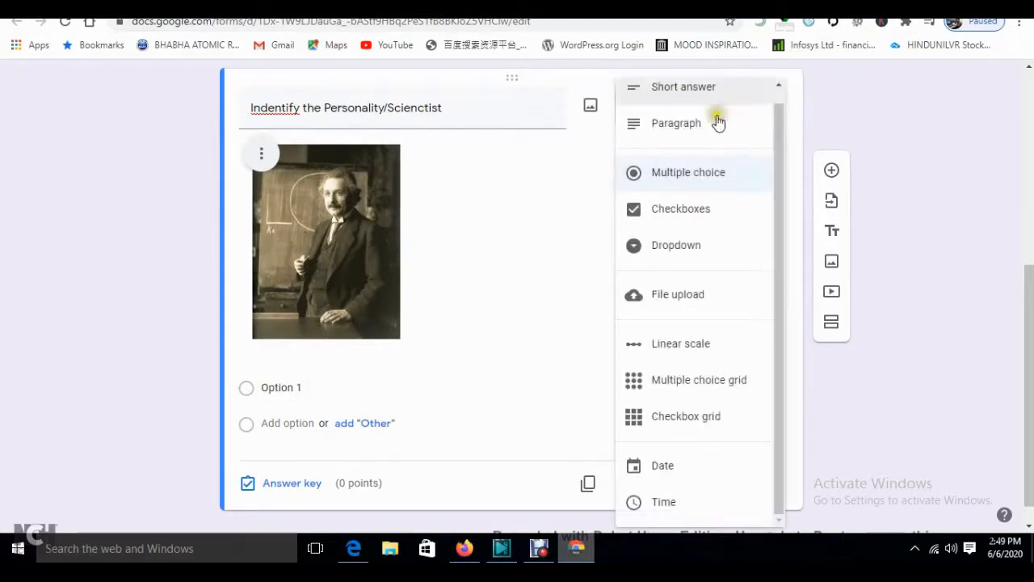
left_click(678, 89)
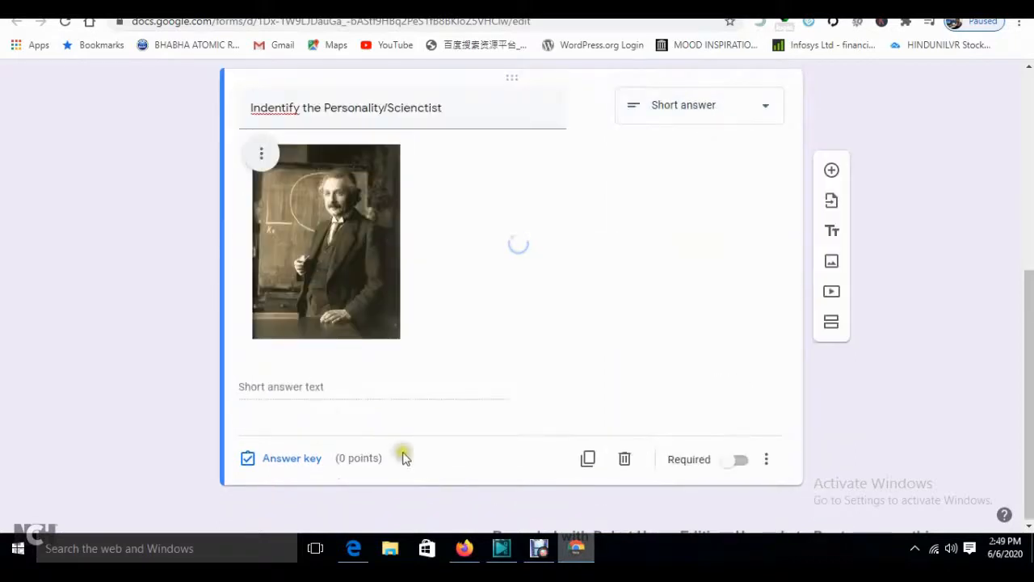
left_click(308, 387)
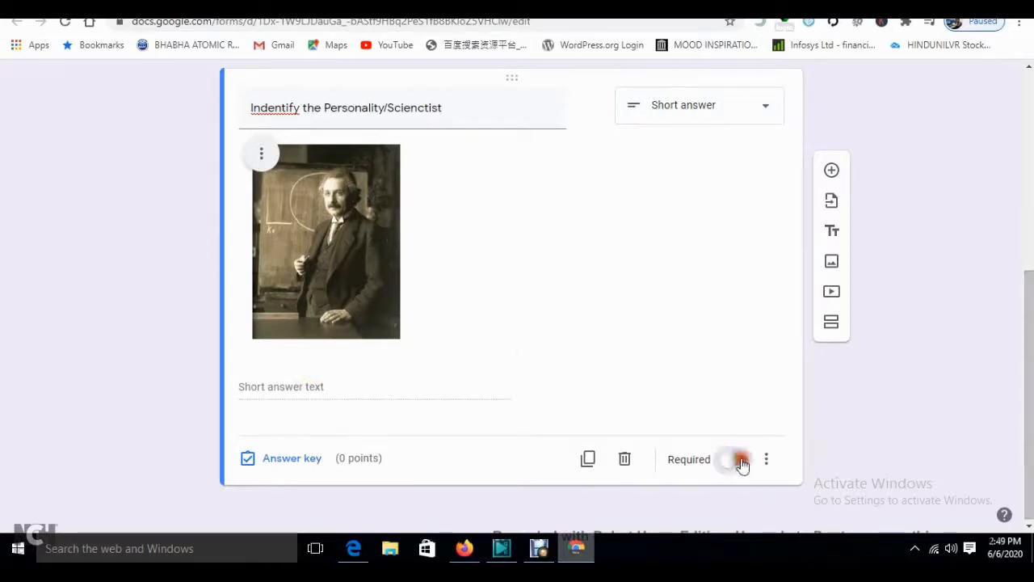
scroll(1020, 437, "up", 4)
left_click(511, 369)
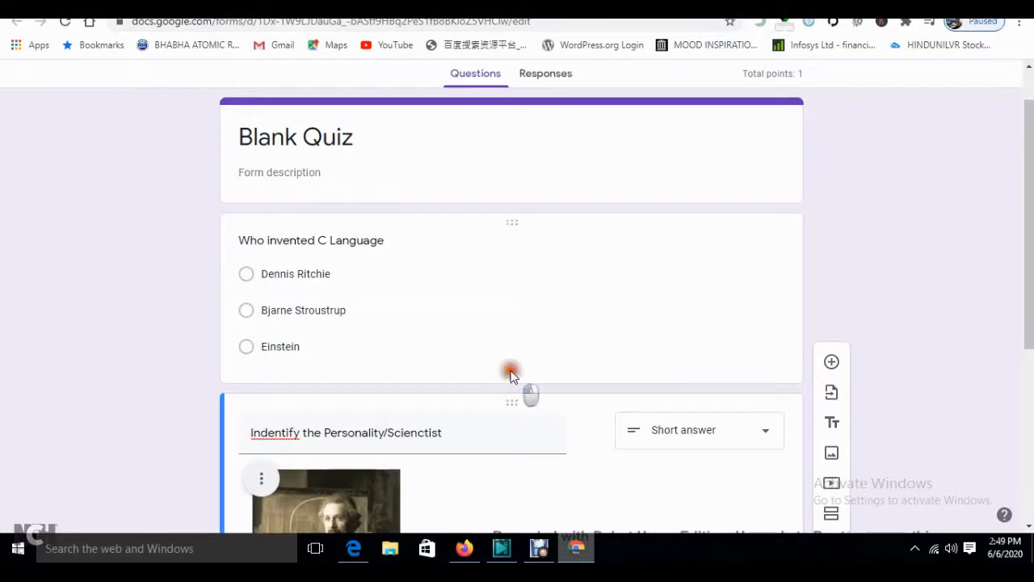
left_click(738, 468)
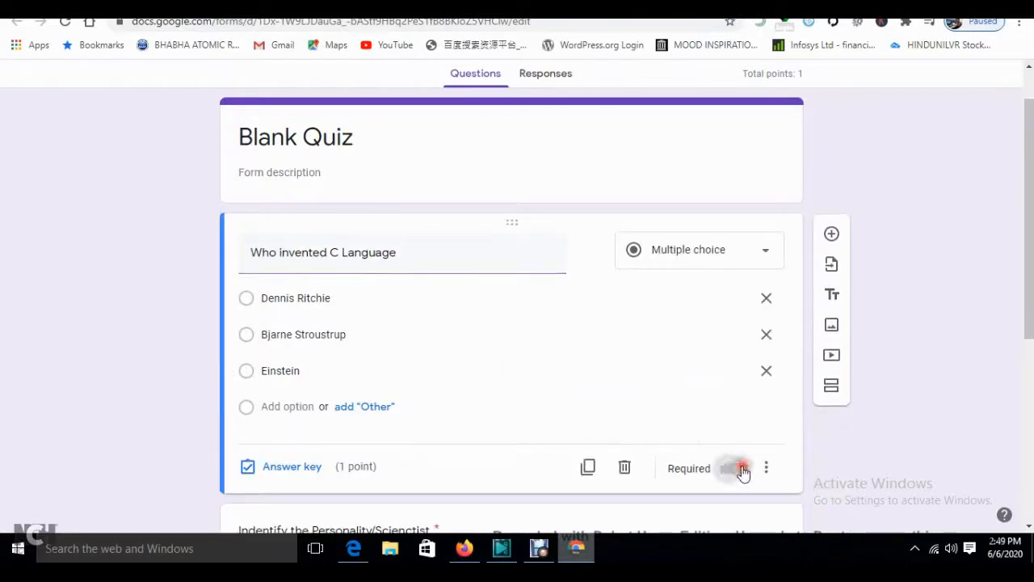
scroll(963, 325, "down", 4)
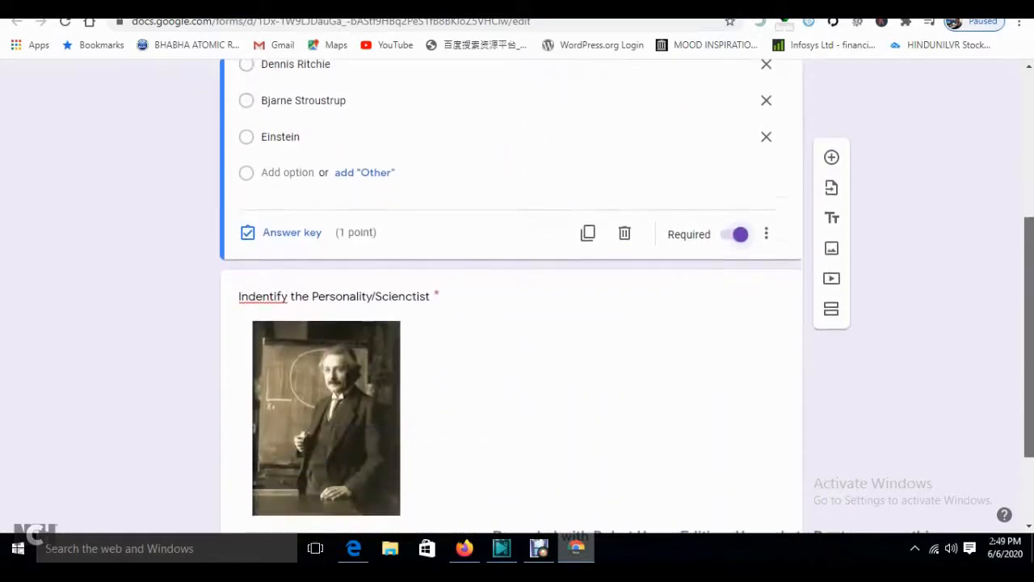
left_click_drag(1029, 462, 1029, 488)
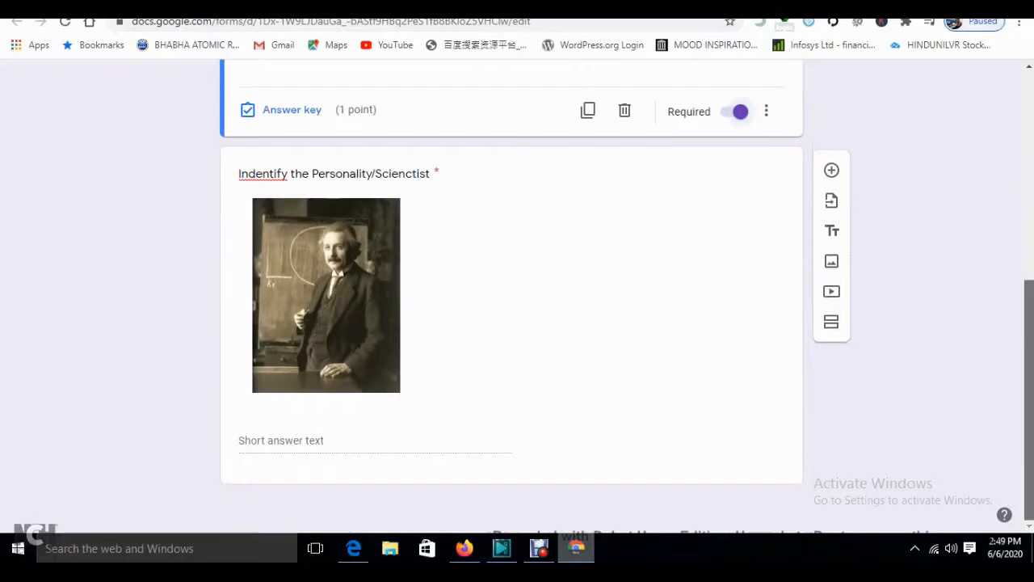
- Set 'einstien' as the picture question's correct answer, worth 1 point
left_click(340, 445)
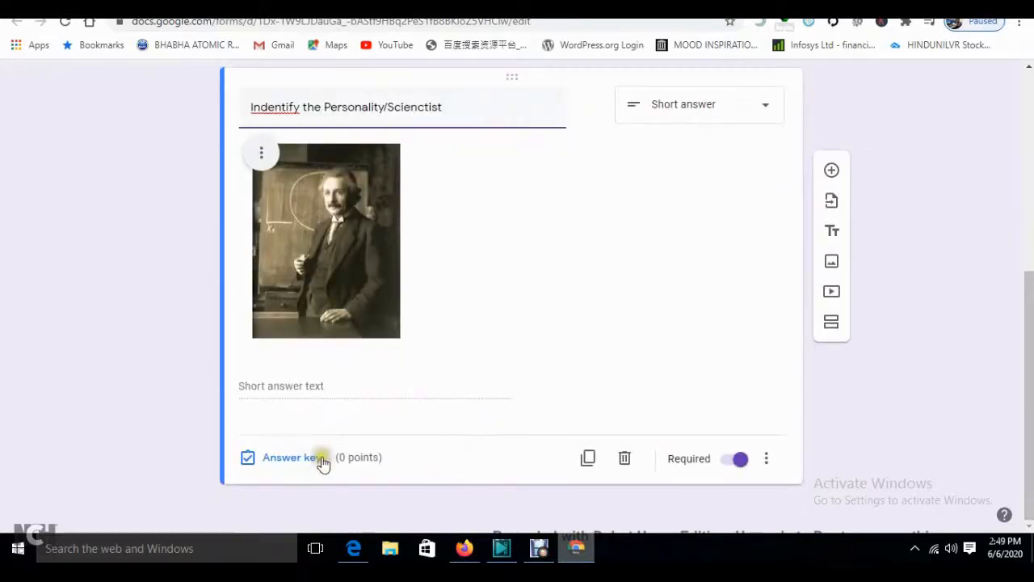
left_click(294, 457)
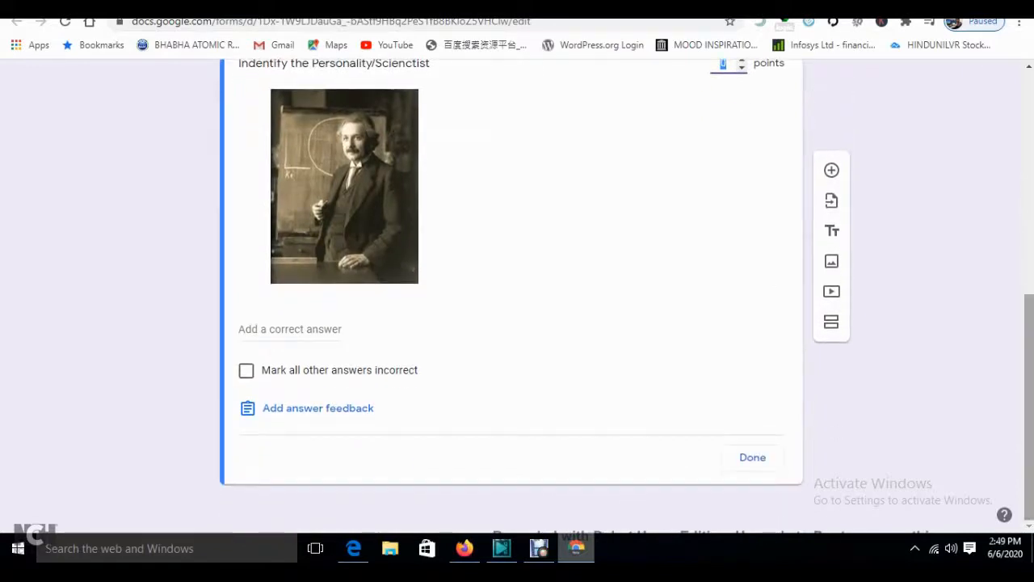
left_click_drag(1029, 365, 1029, 351)
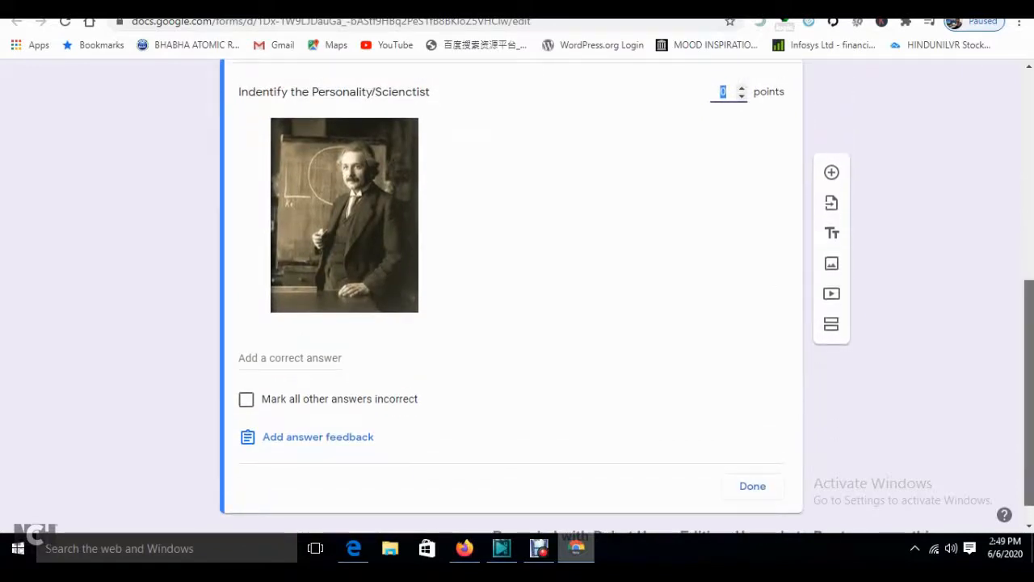
left_click(300, 356)
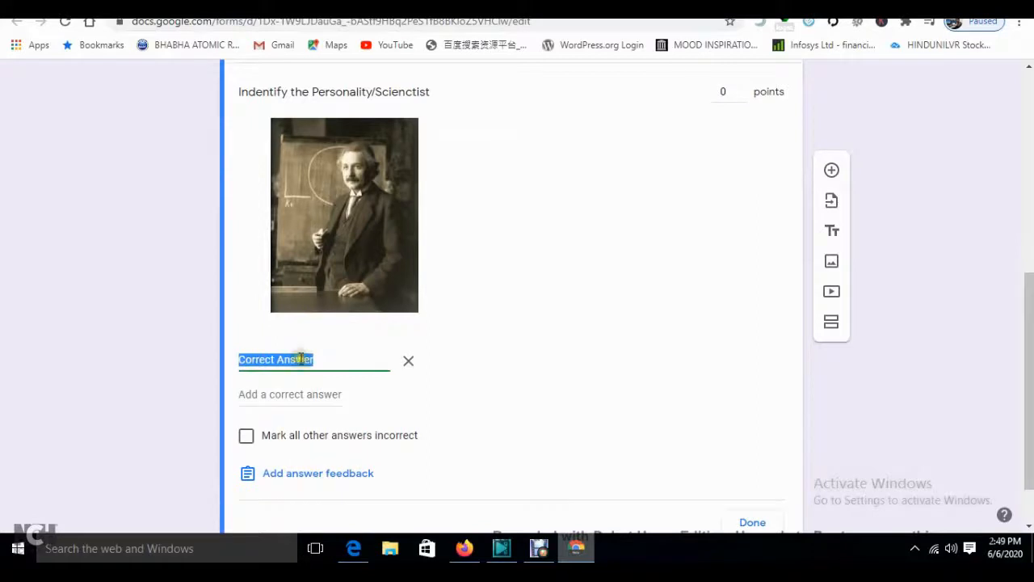
type("e")
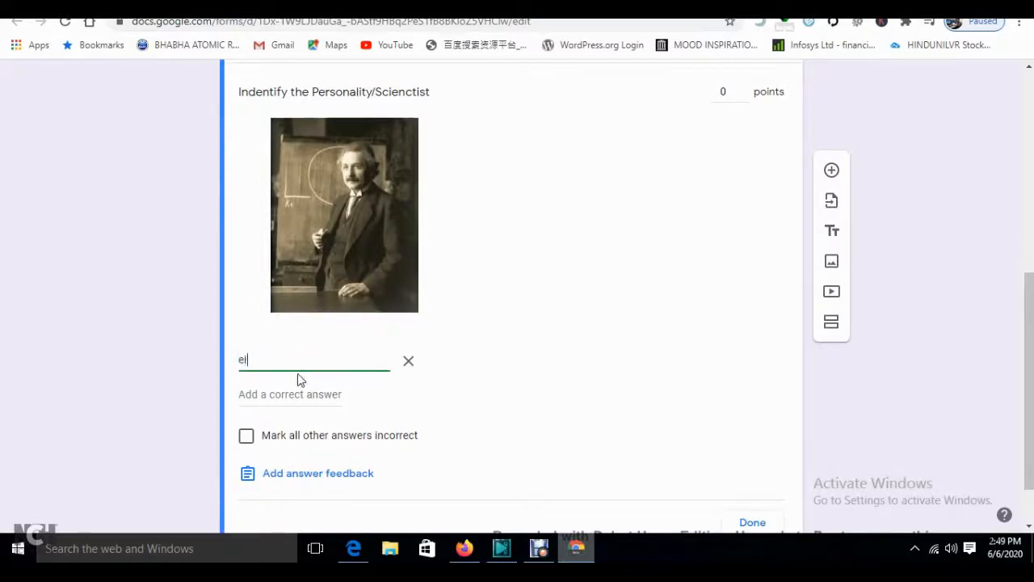
type("ien")
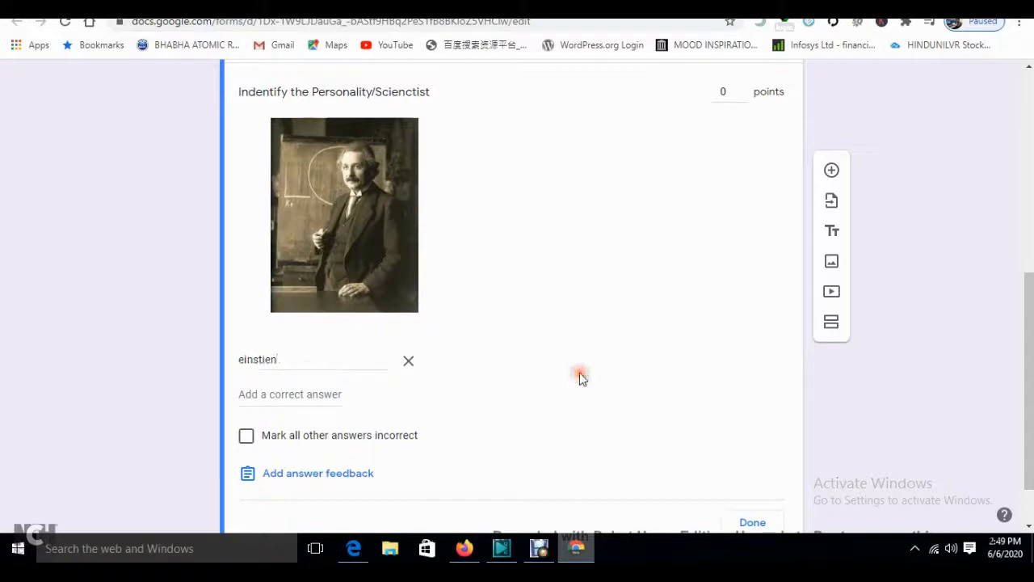
scroll(776, 388, "up", 1)
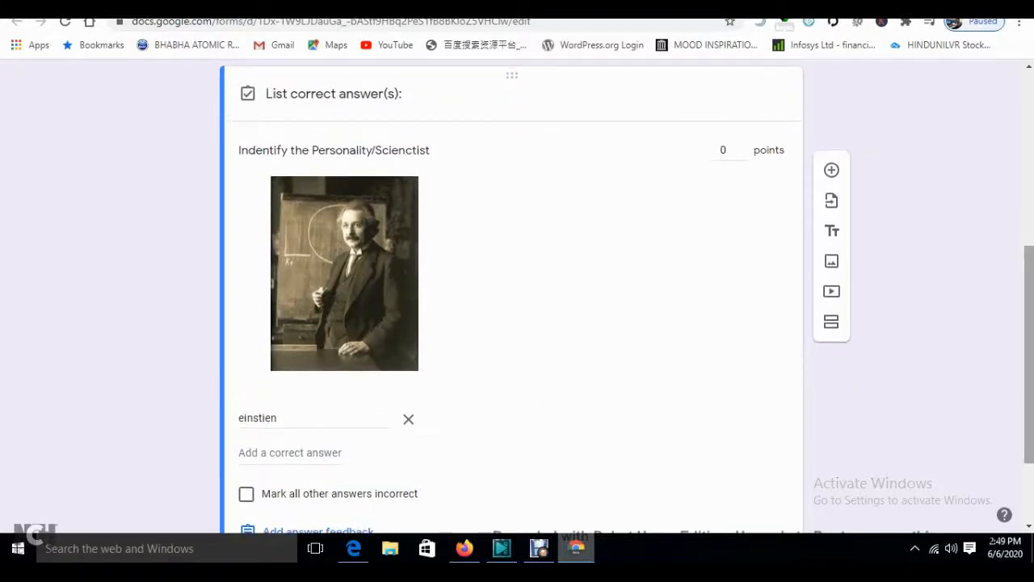
scroll(905, 267, "up", 1)
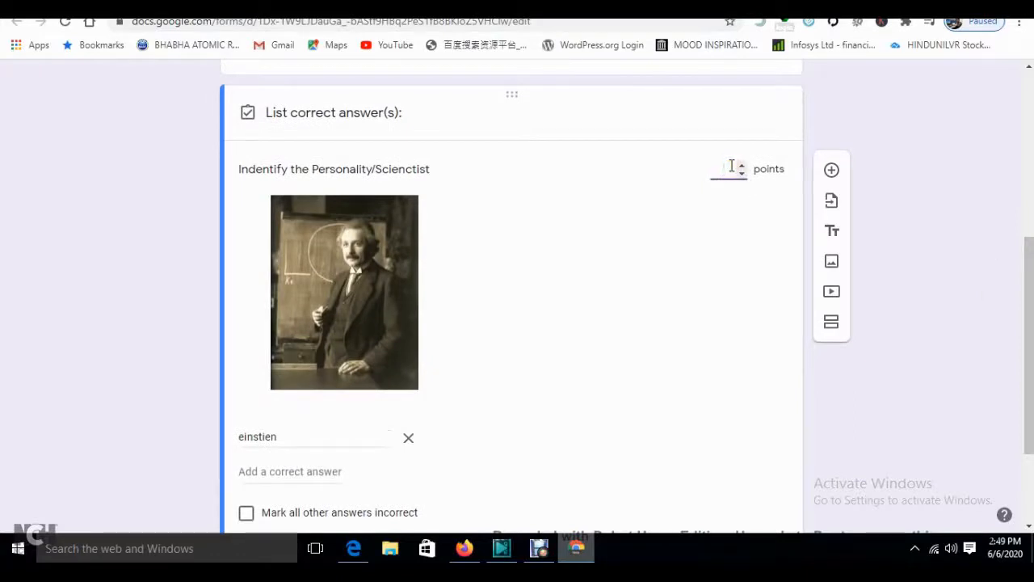
scroll(984, 364, "down", 2)
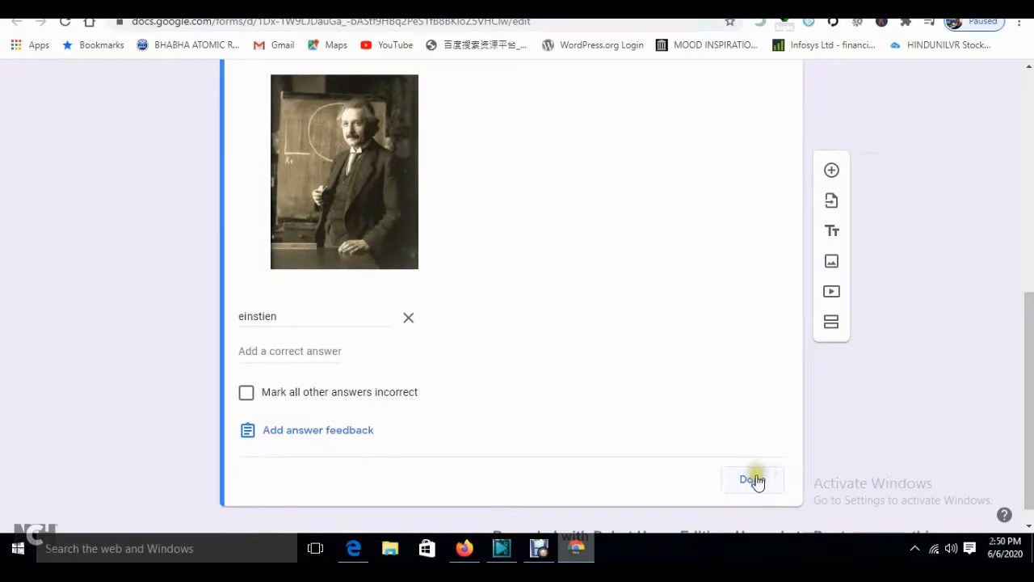
left_click(751, 480)
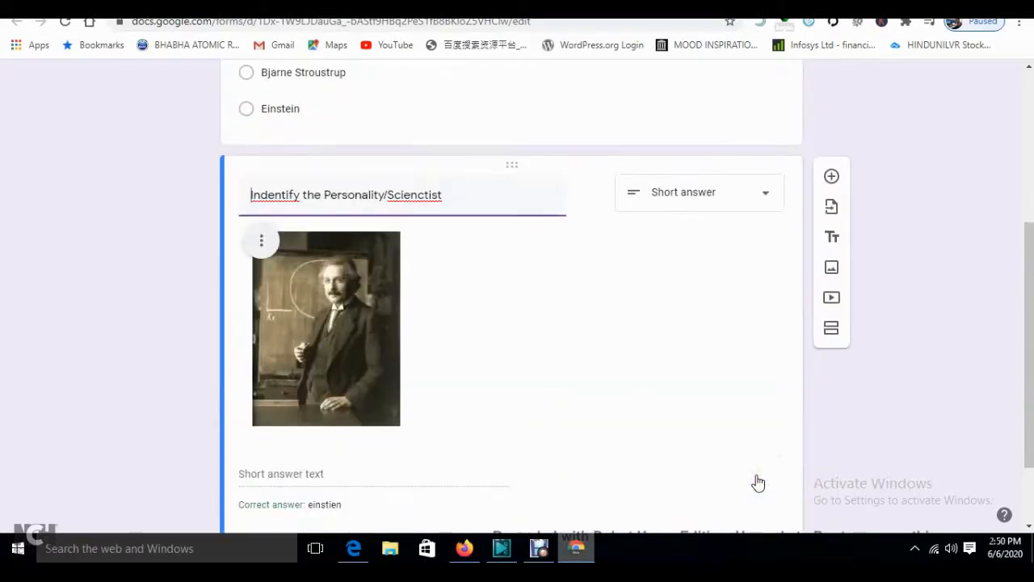
- Left-align the Einstein image in the question
left_click_drag(1029, 384, 1029, 353)
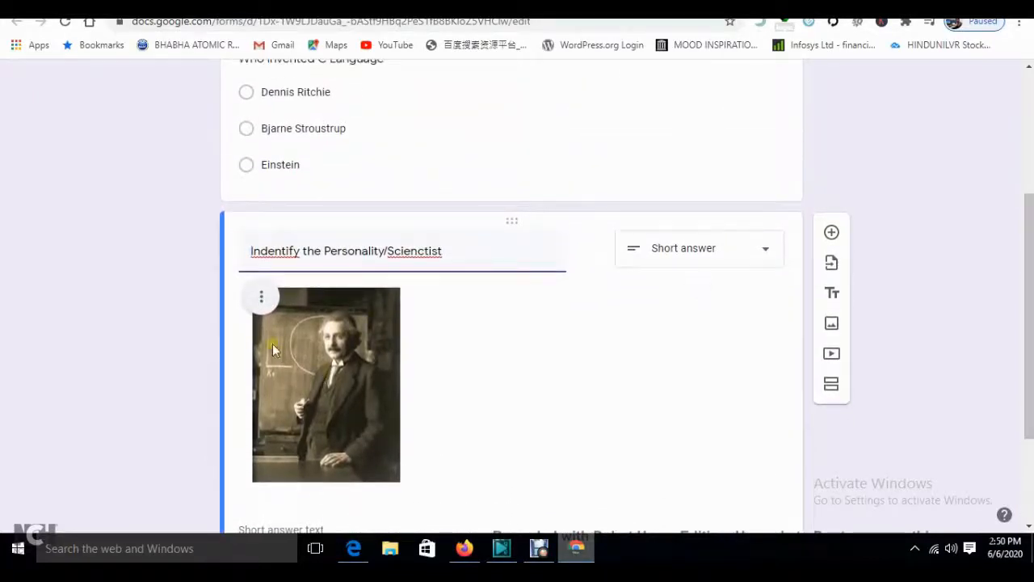
left_click(262, 302)
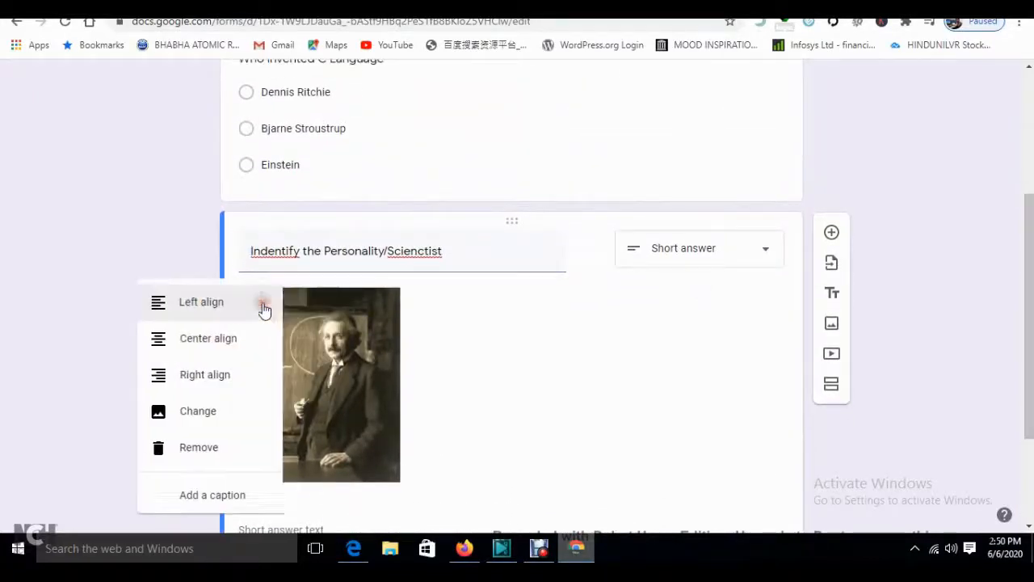
left_click(208, 303)
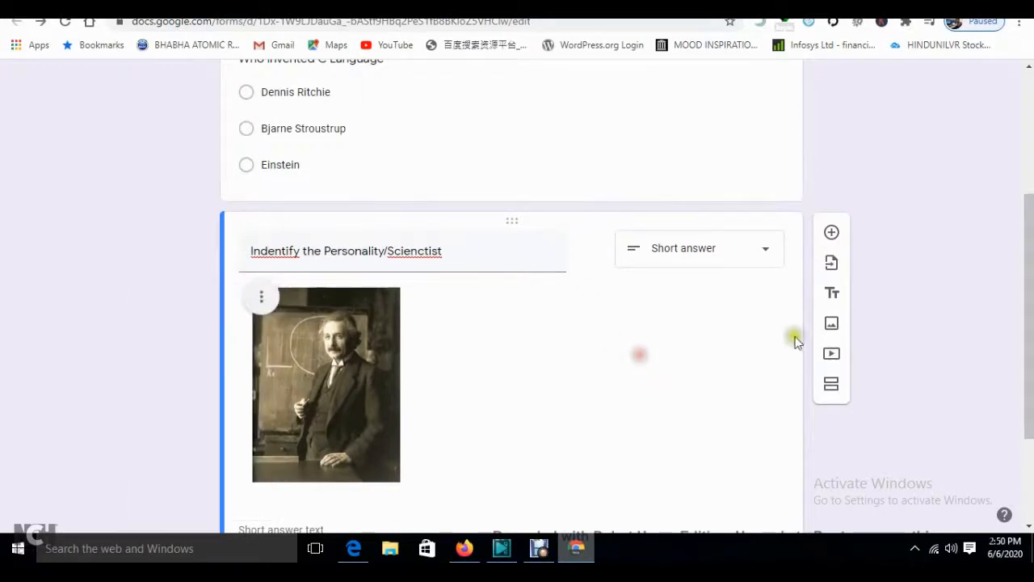
left_click_drag(1029, 323, 1030, 190)
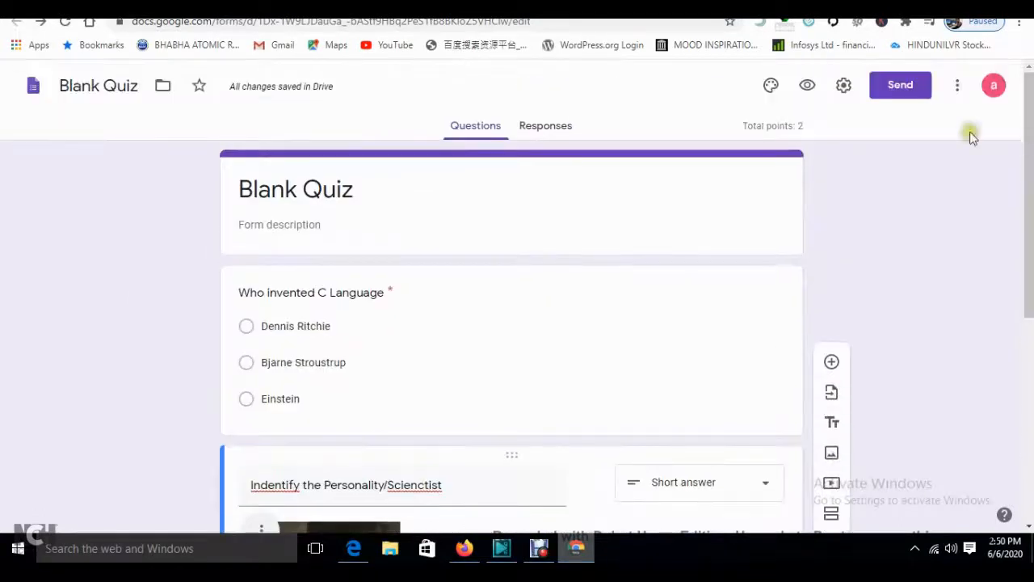
- Copy the quiz's shareable link from the Send dialog and go back to the Classroom assignment
left_click(897, 86)
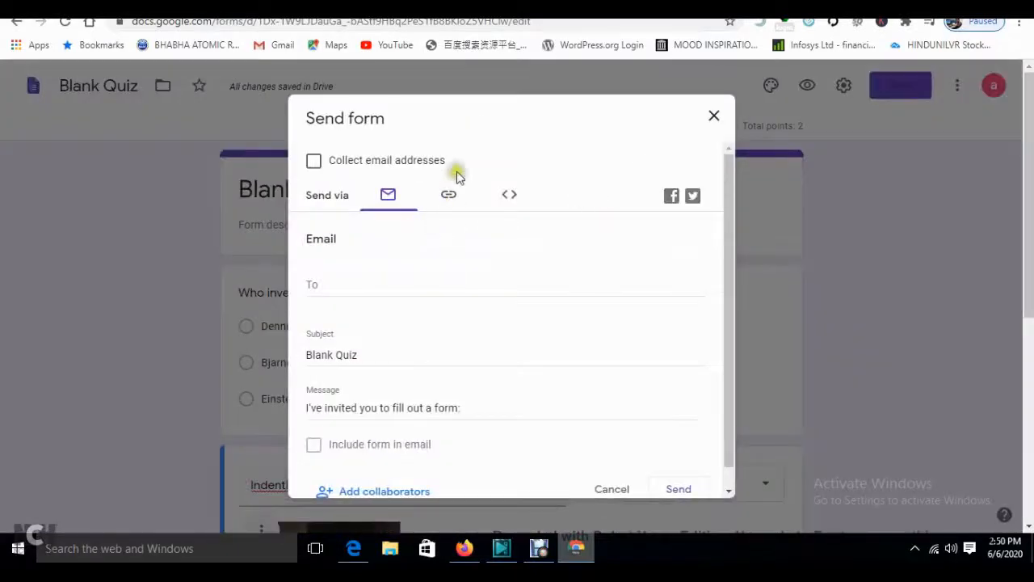
left_click(320, 291)
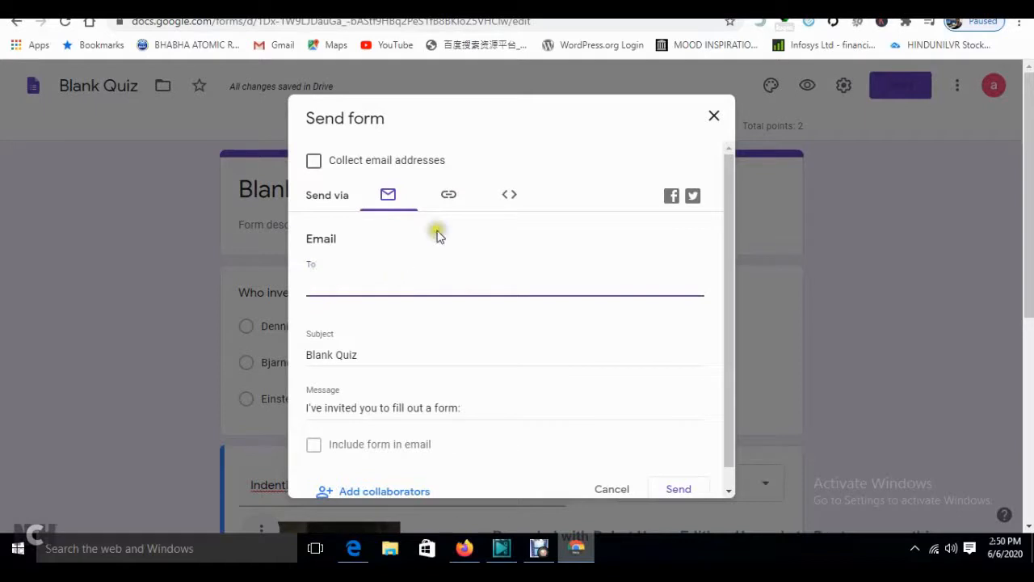
left_click(449, 194)
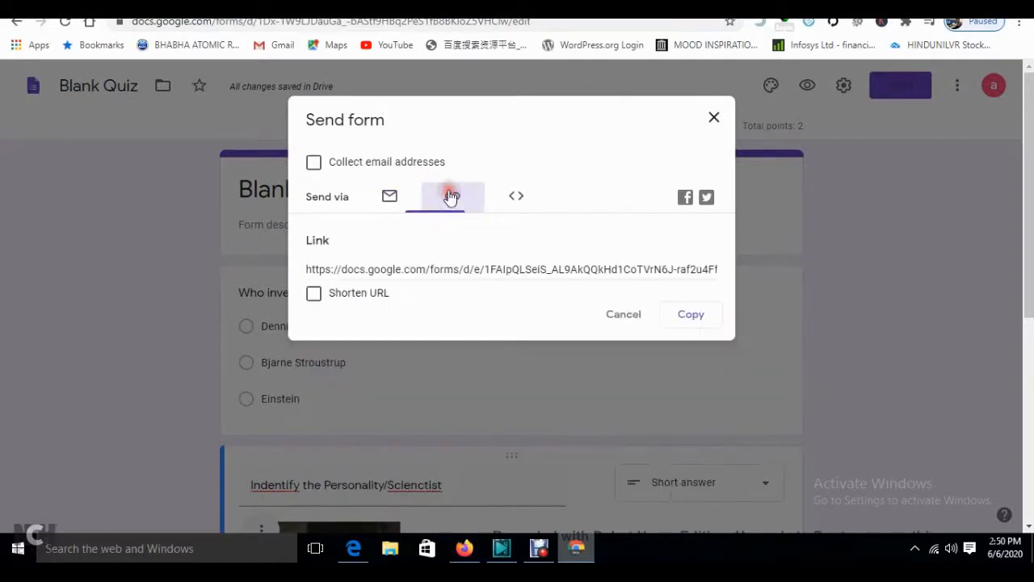
left_click(471, 267)
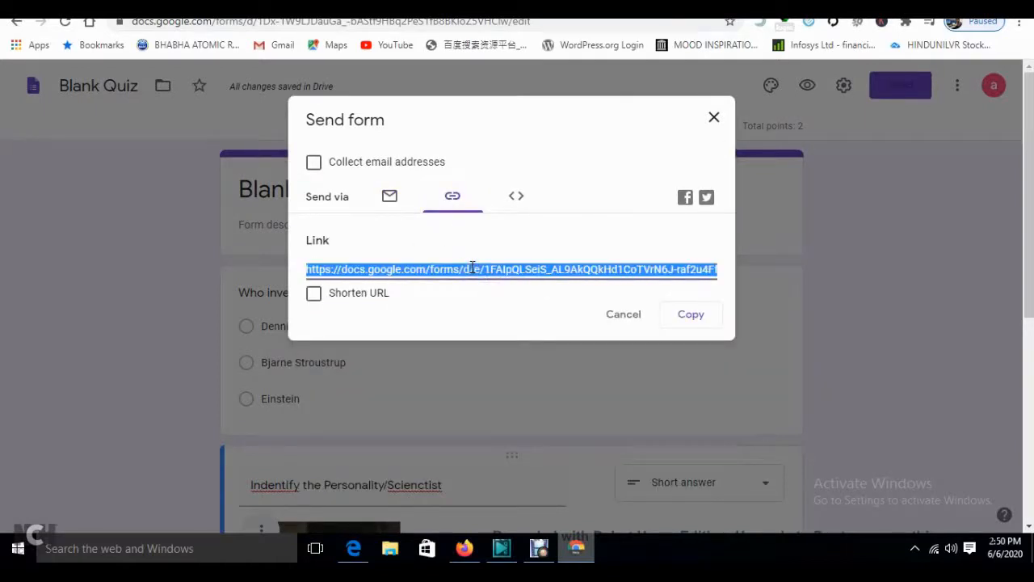
left_click(330, 8)
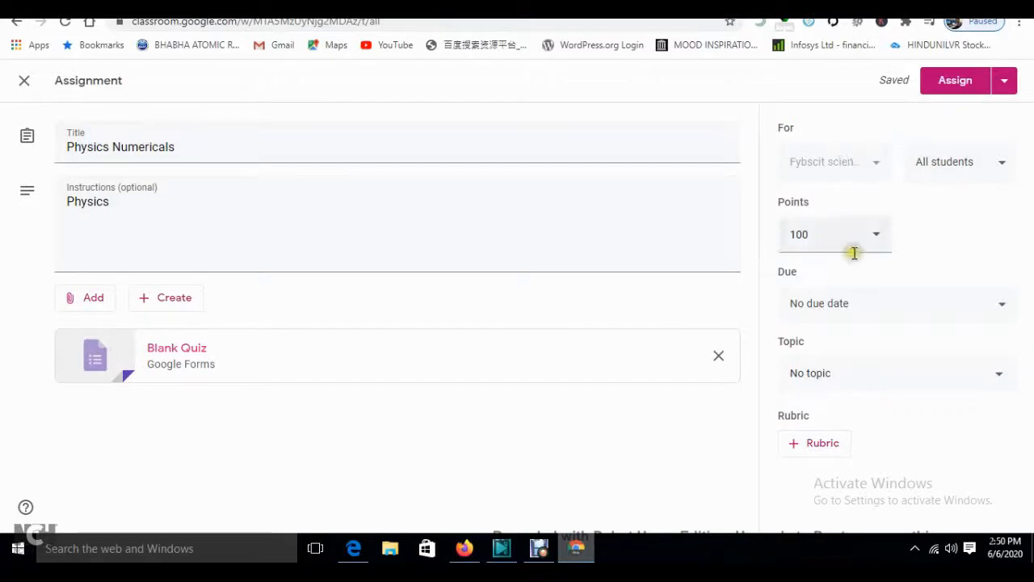
- Attach the copied quiz form link to the Physics Numericals assignment
left_click(91, 311)
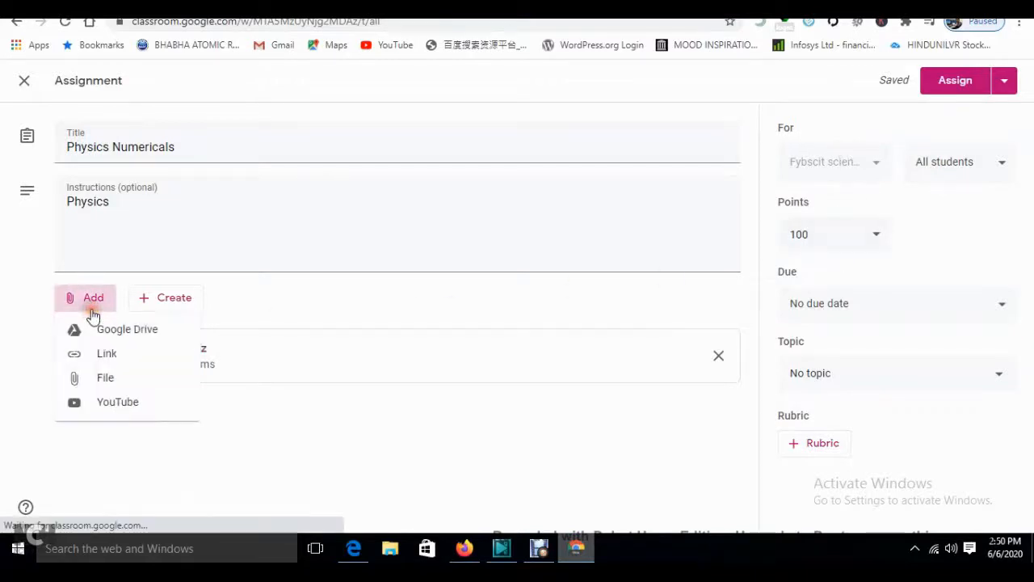
left_click(105, 355)
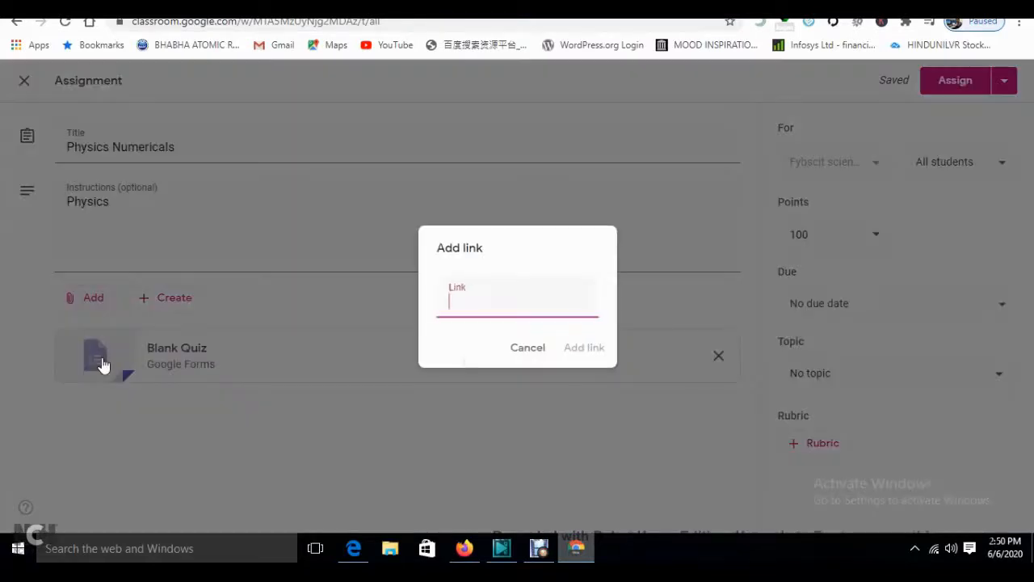
left_click(459, 311)
key("ctrl+v")
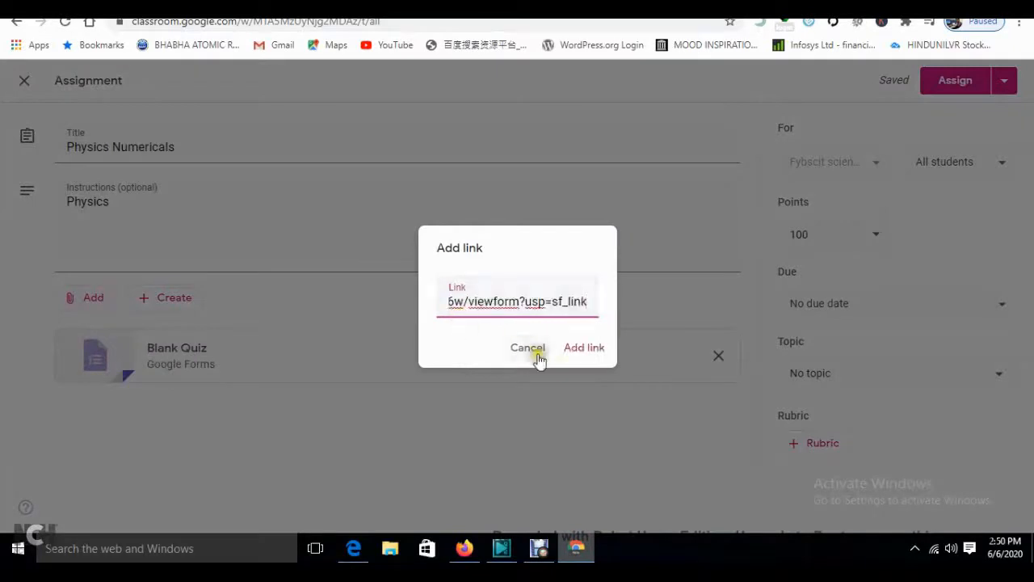
left_click(576, 356)
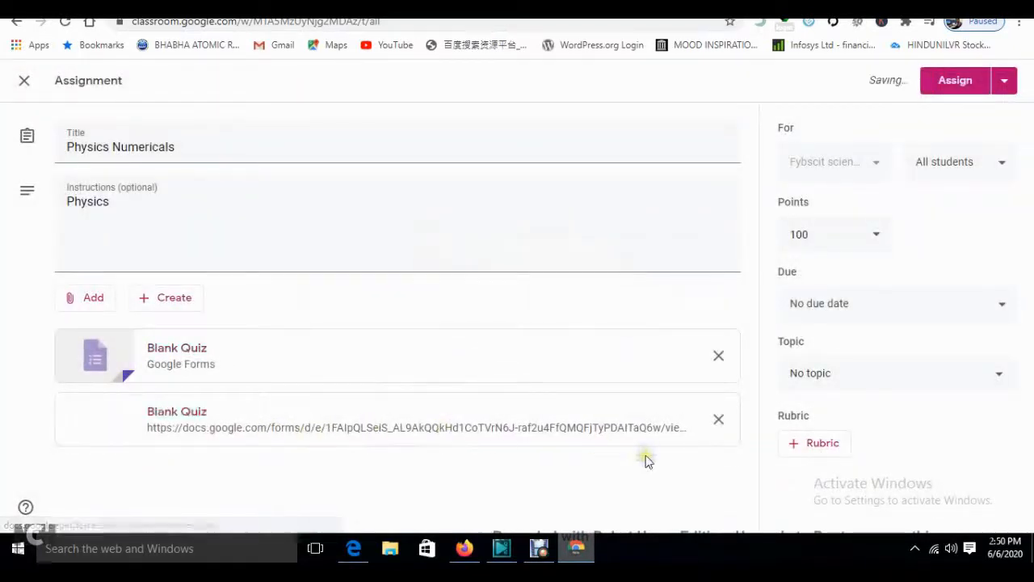
- Upload CBSE Board Exams Class 12.docx from the computer as an attachment
left_click(89, 304)
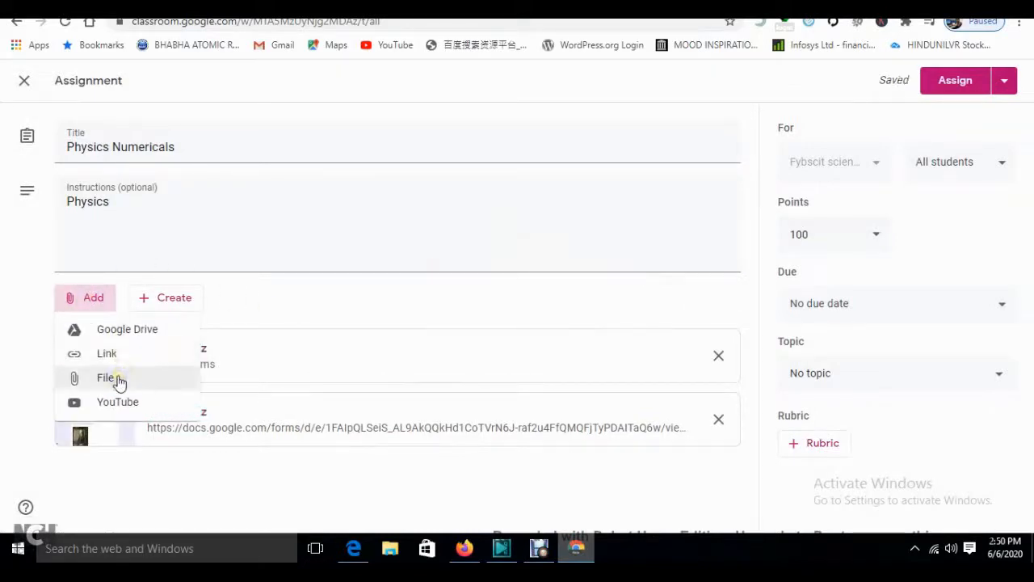
left_click(118, 379)
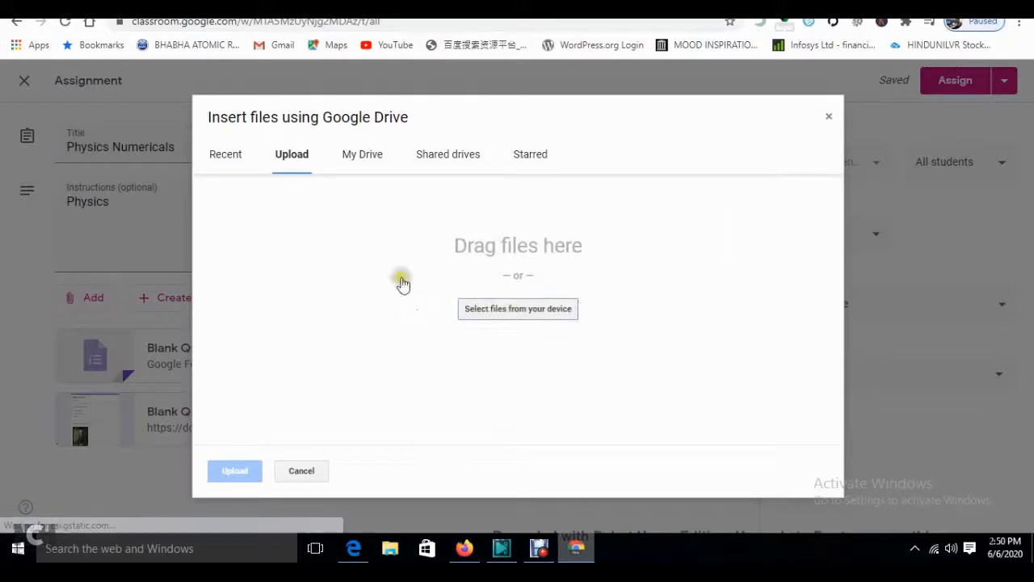
left_click(540, 308)
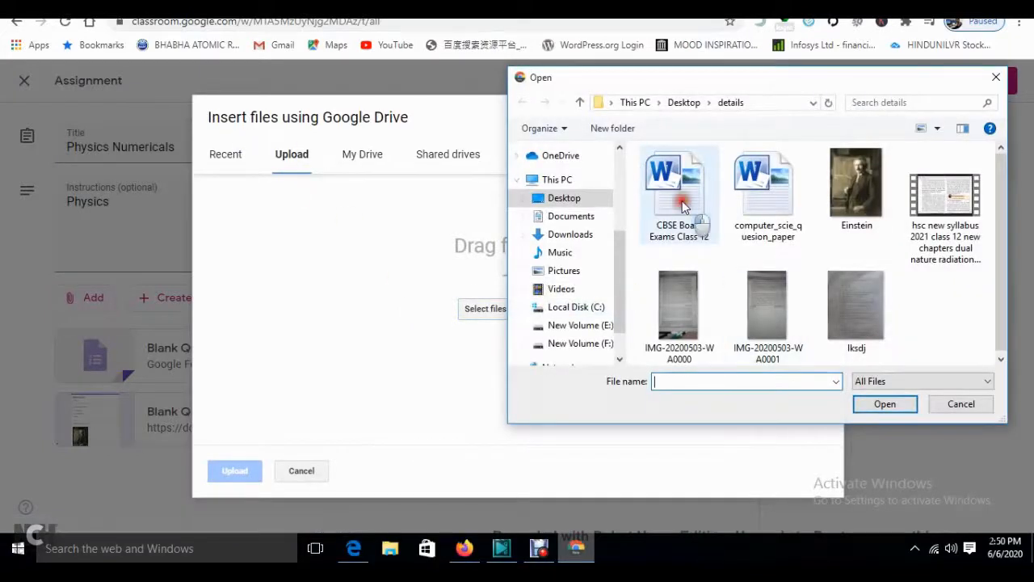
double_click(683, 207)
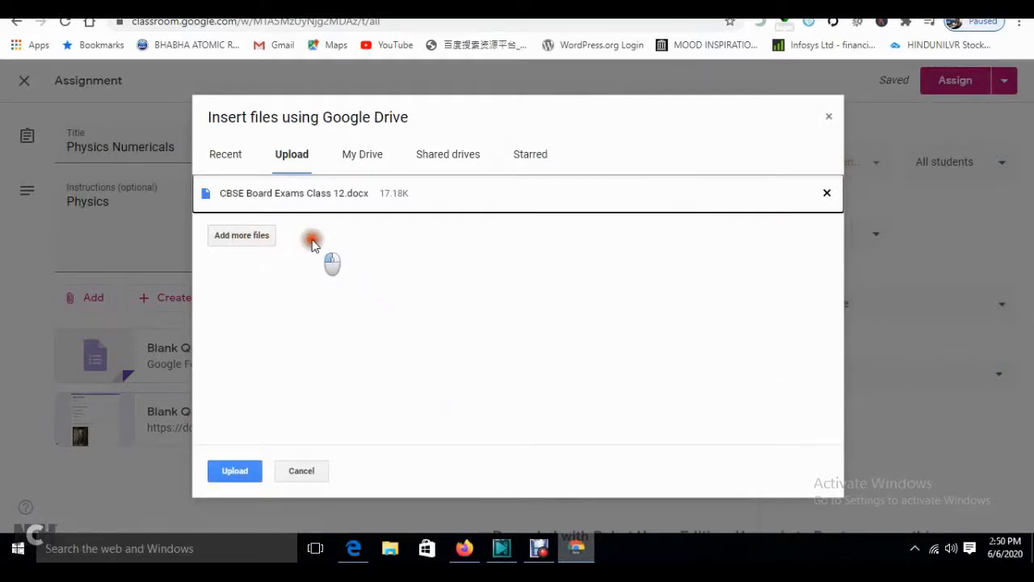
left_click(235, 471)
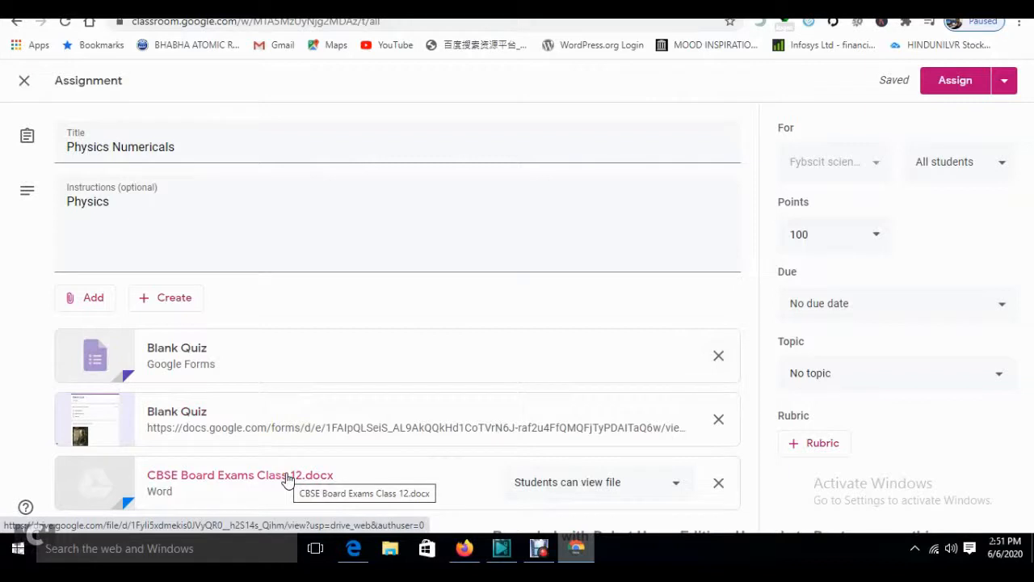
- Check the student list, then change the assignment's points from 10 to 2
left_click(956, 161)
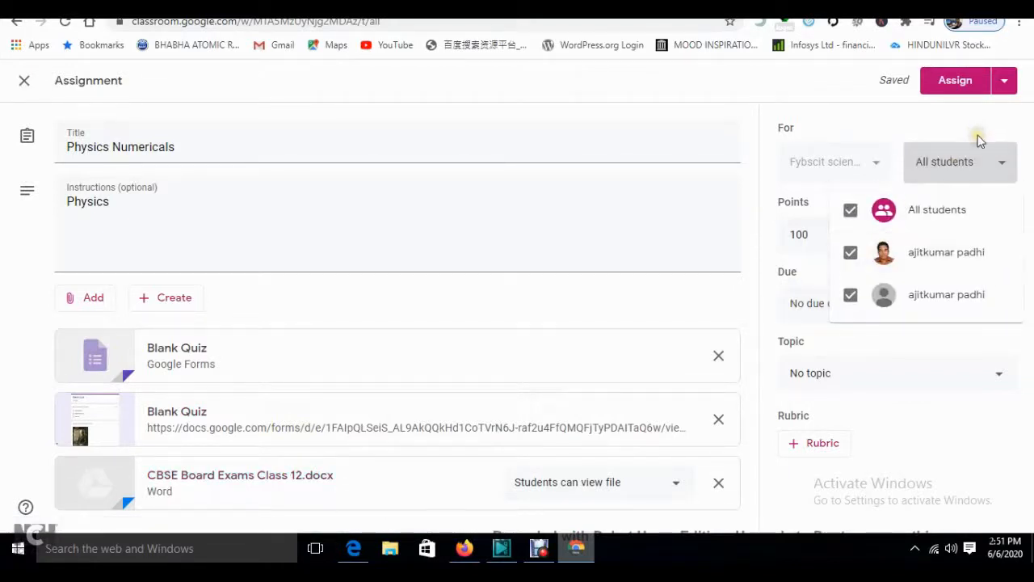
left_click(978, 136)
left_click(880, 239)
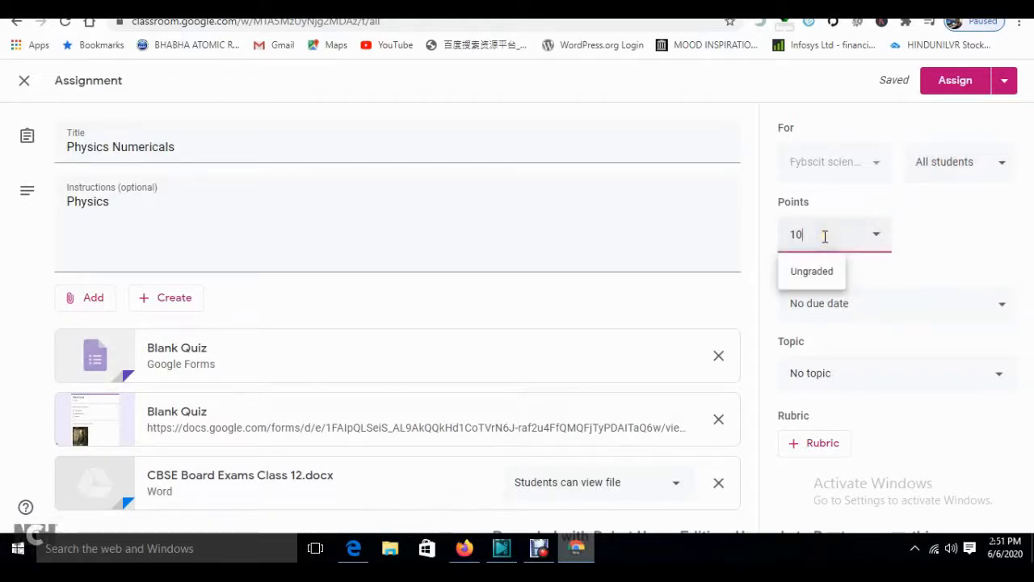
left_click(969, 222)
left_click(820, 229)
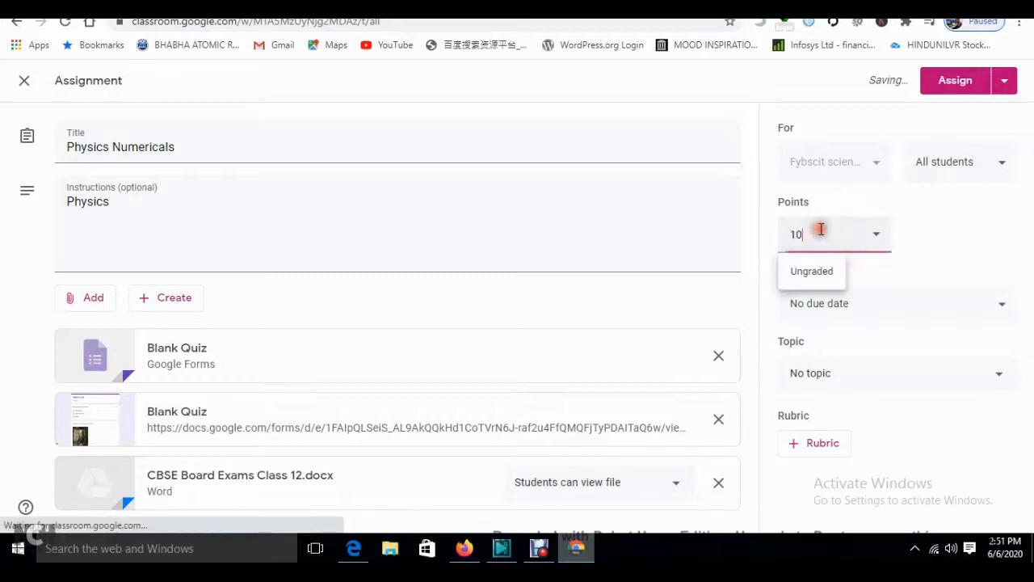
key("BackSpace")
key("BackSpace")
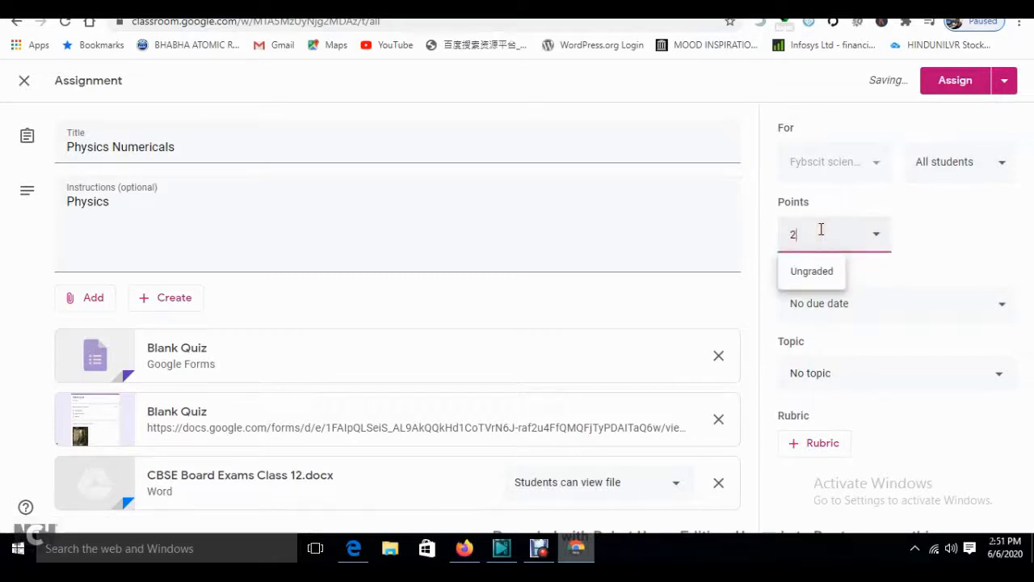
left_click(945, 231)
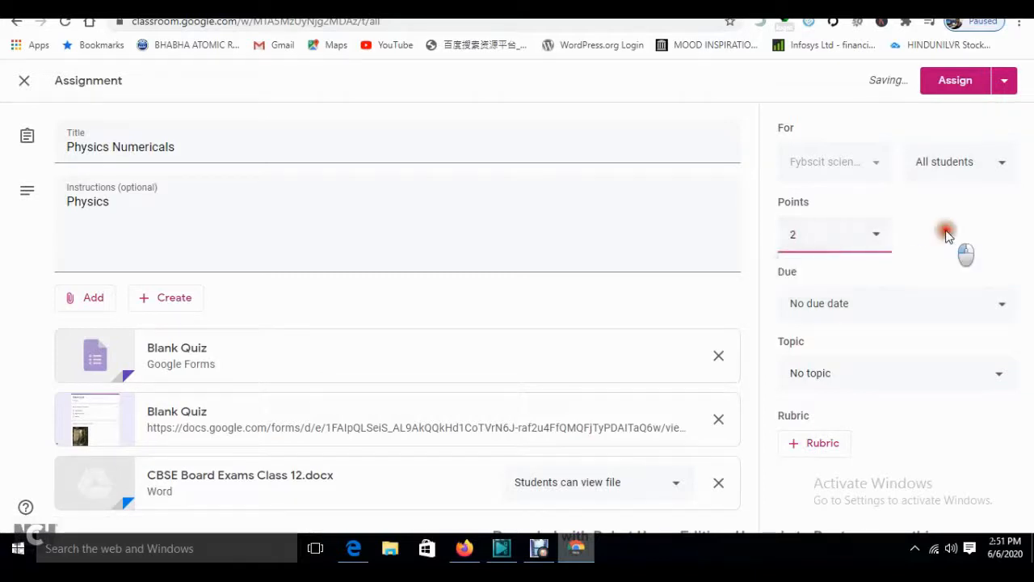
- Set the due date to June 9 at 11:59 PM
left_click(903, 307)
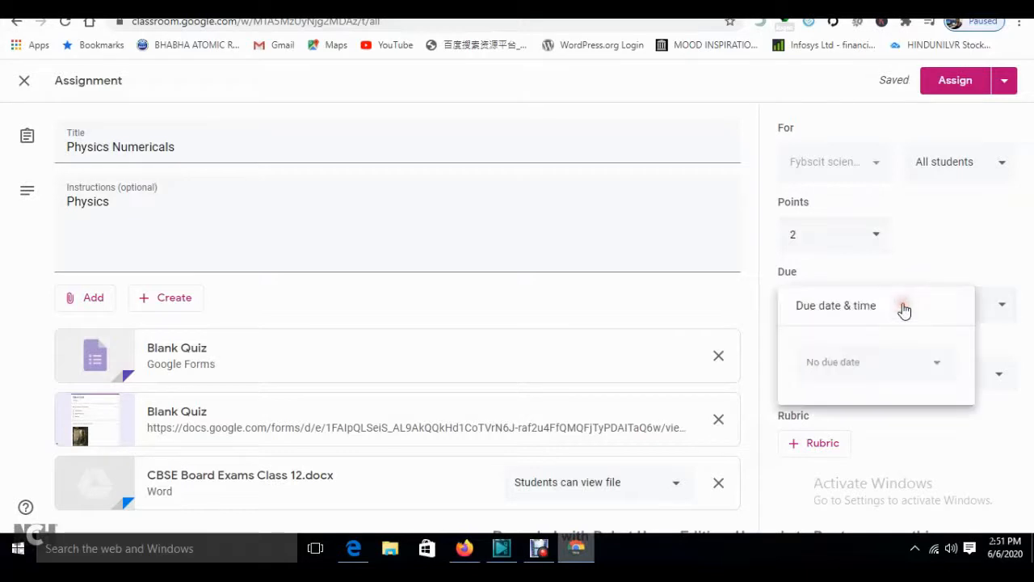
left_click(853, 370)
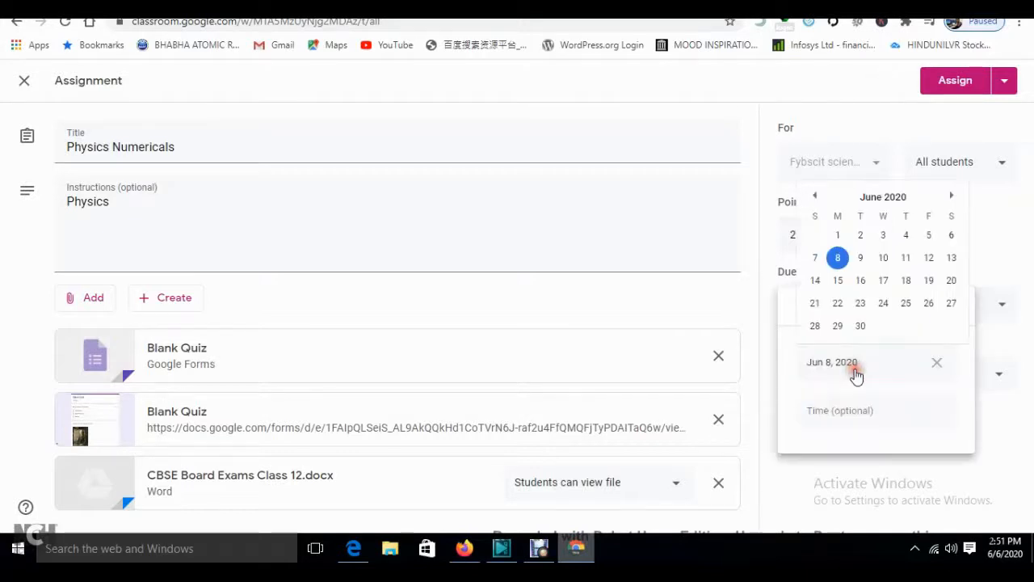
left_click(860, 257)
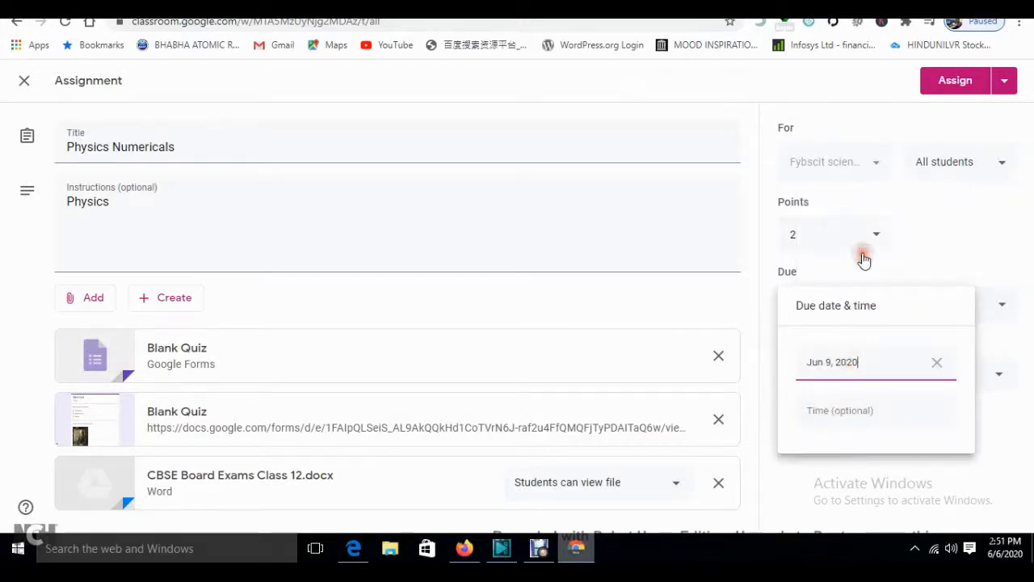
left_click(853, 410)
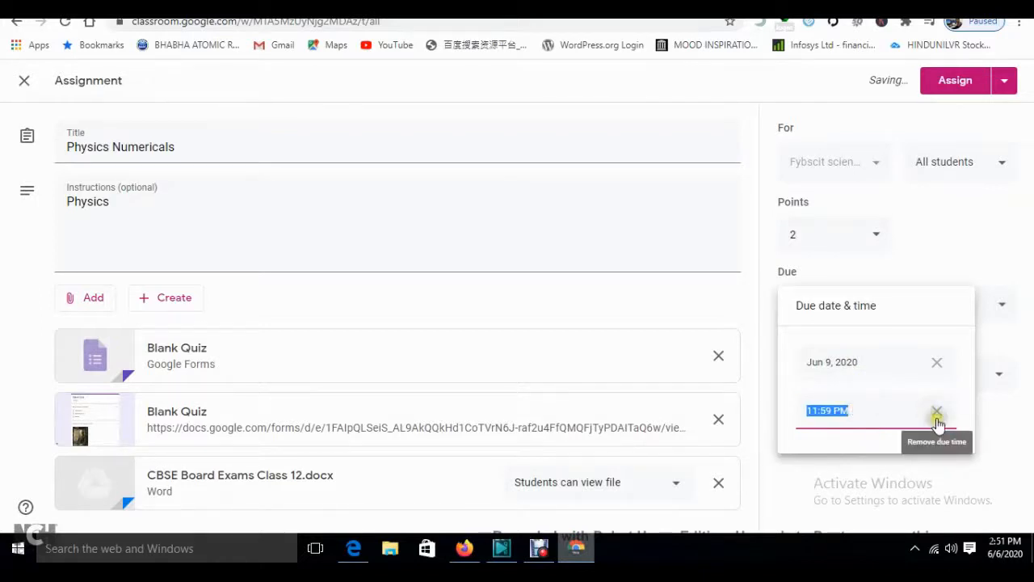
left_click(1026, 447)
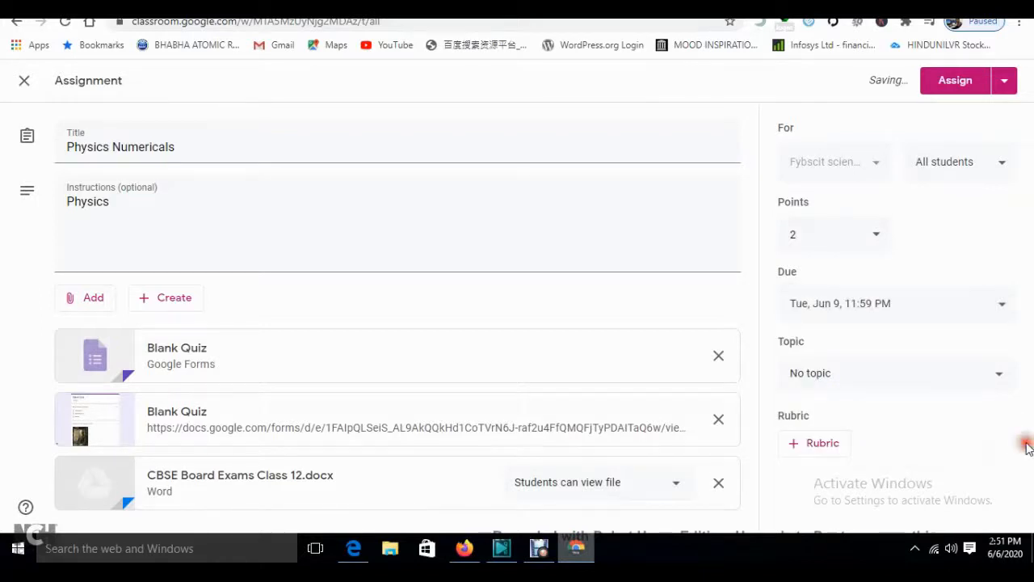
- File it under the python topic, assign it, and expand the Physics Numericals post
left_click(835, 376)
left_click(818, 460)
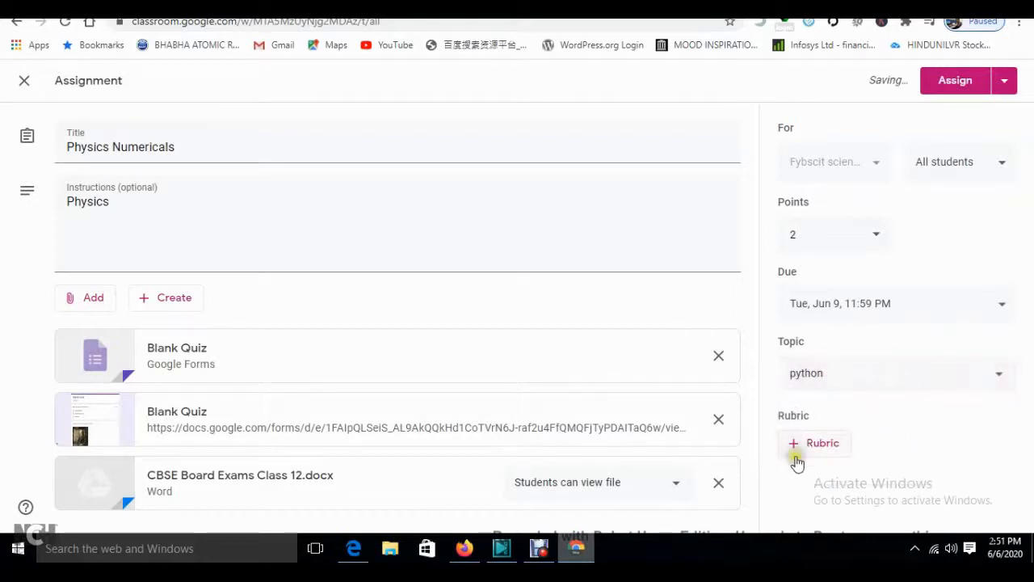
left_click(1005, 83)
left_click(959, 87)
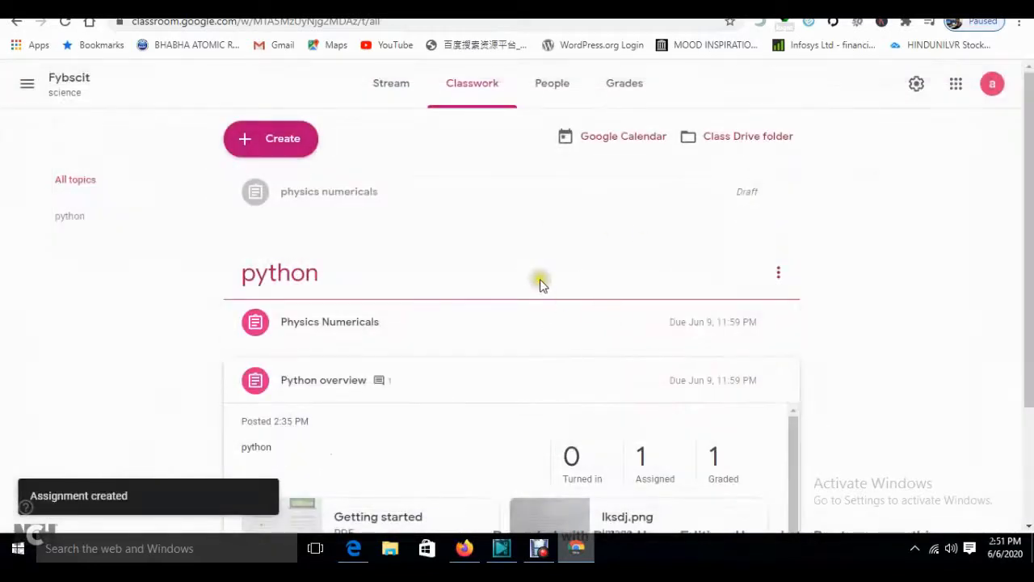
scroll(495, 287, "down", 2)
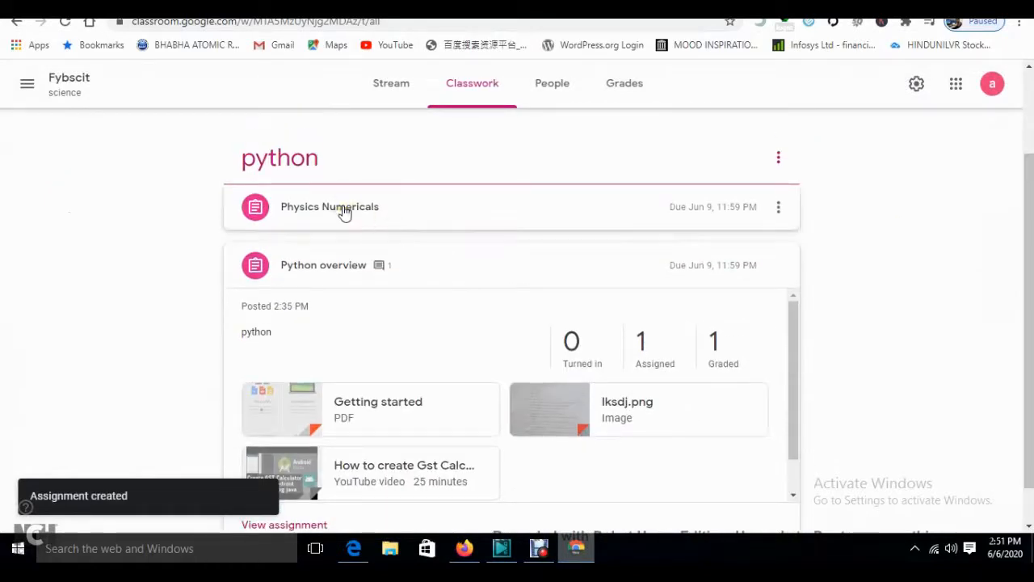
left_click(344, 212)
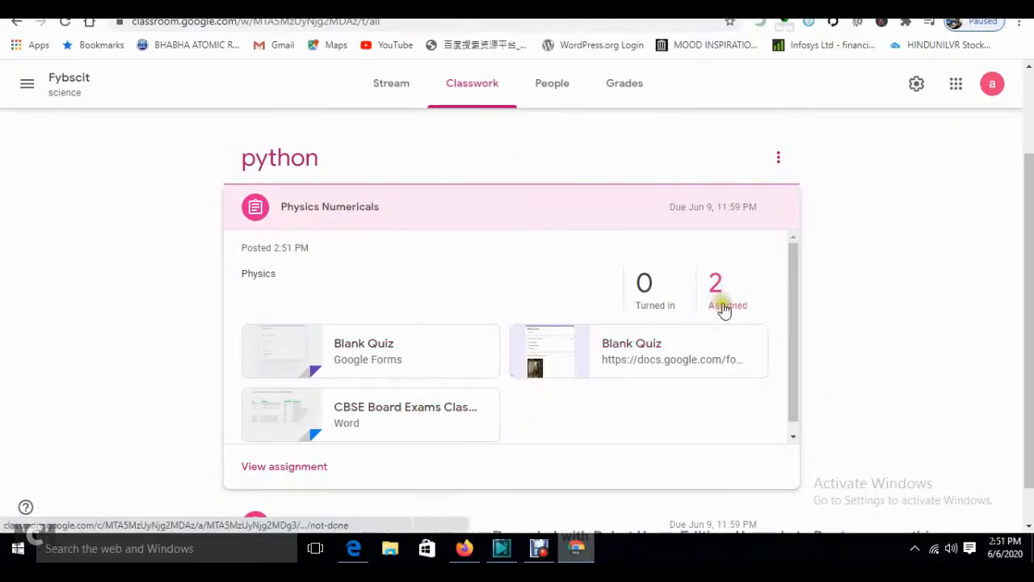
- Switch between the Firefox and Edge windows to reach the Fybscit class stream
left_click(464, 551)
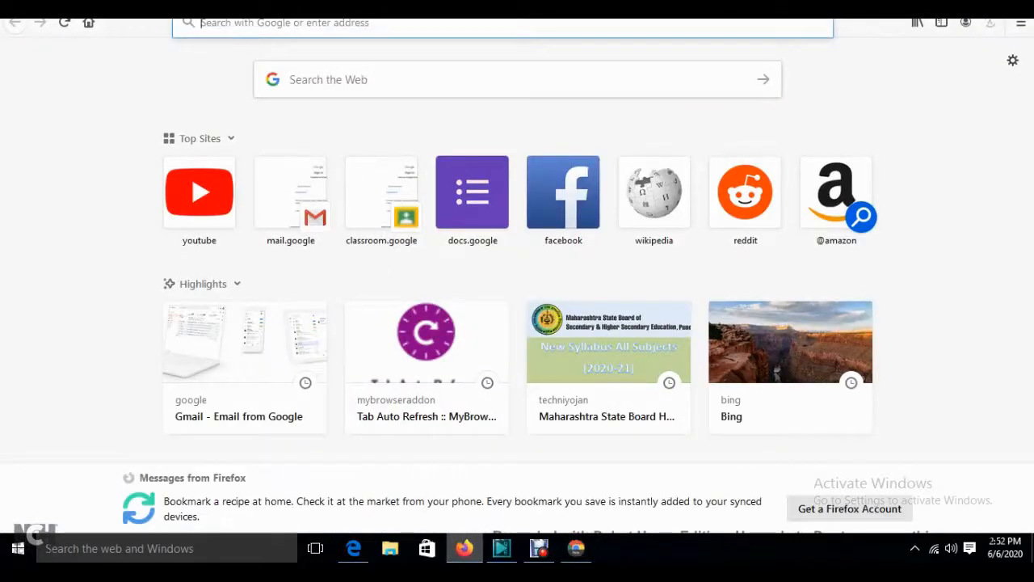
left_click(275, 4)
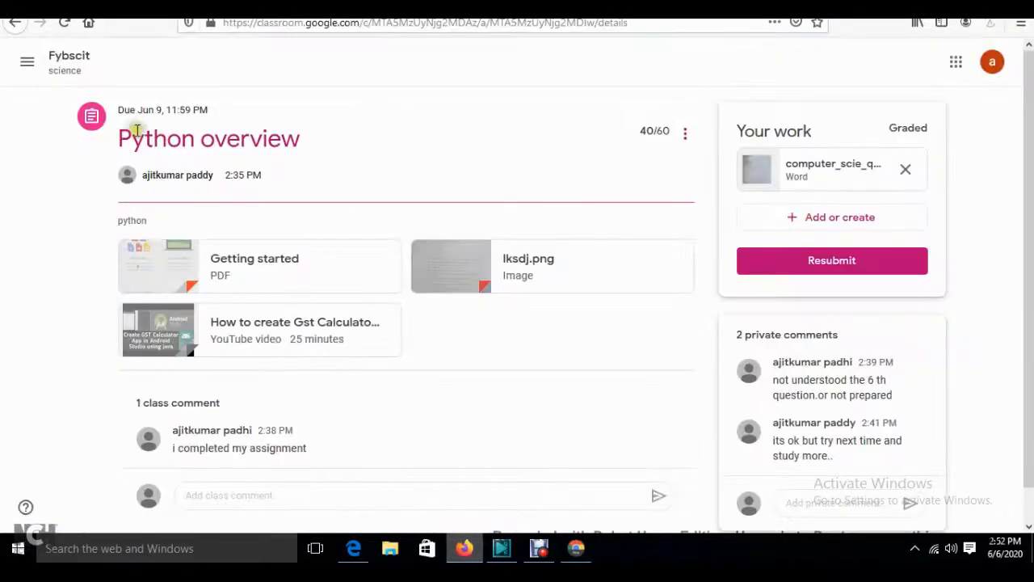
left_click(69, 63)
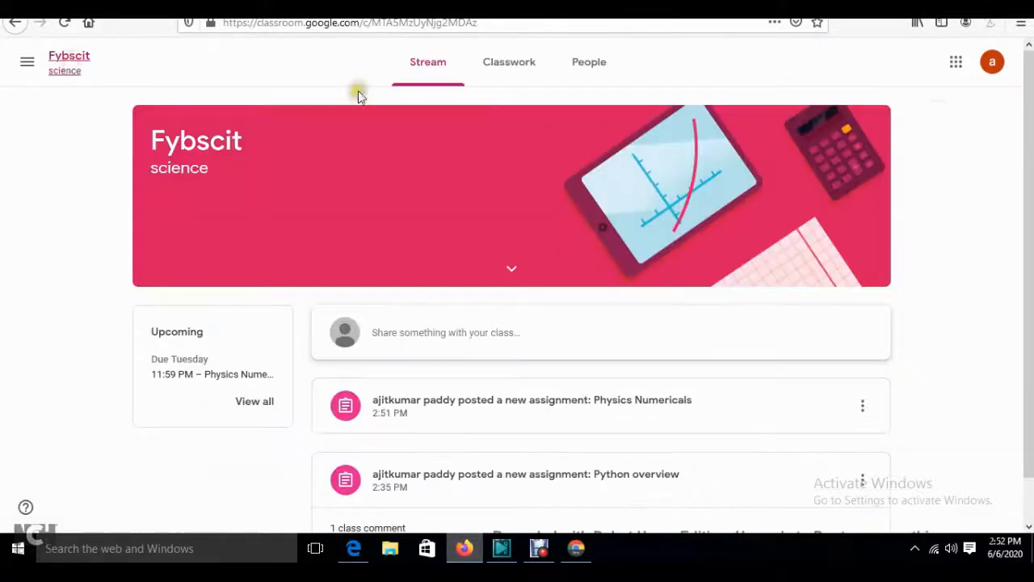
scroll(517, 323, "down", 1)
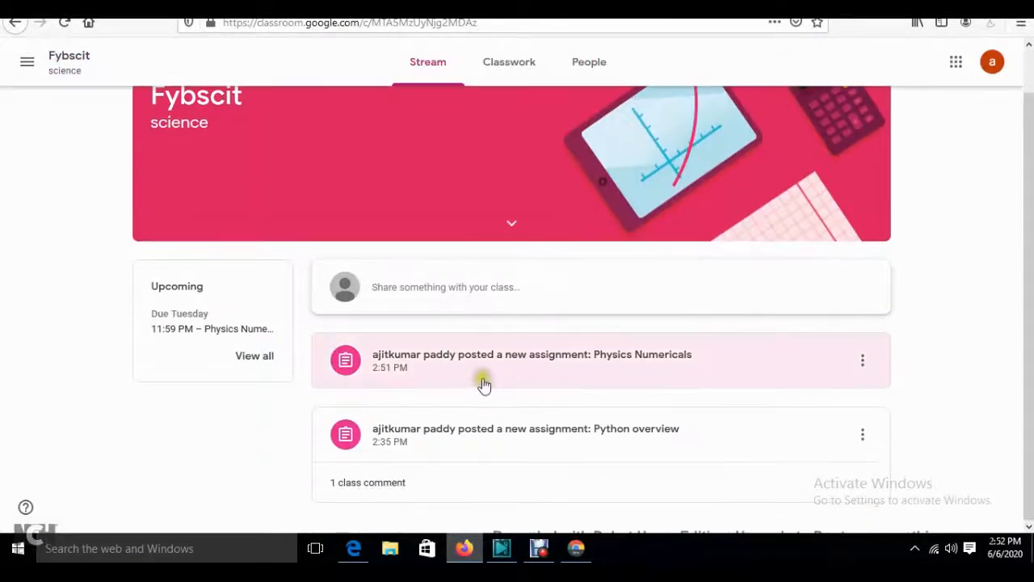
left_click(353, 547)
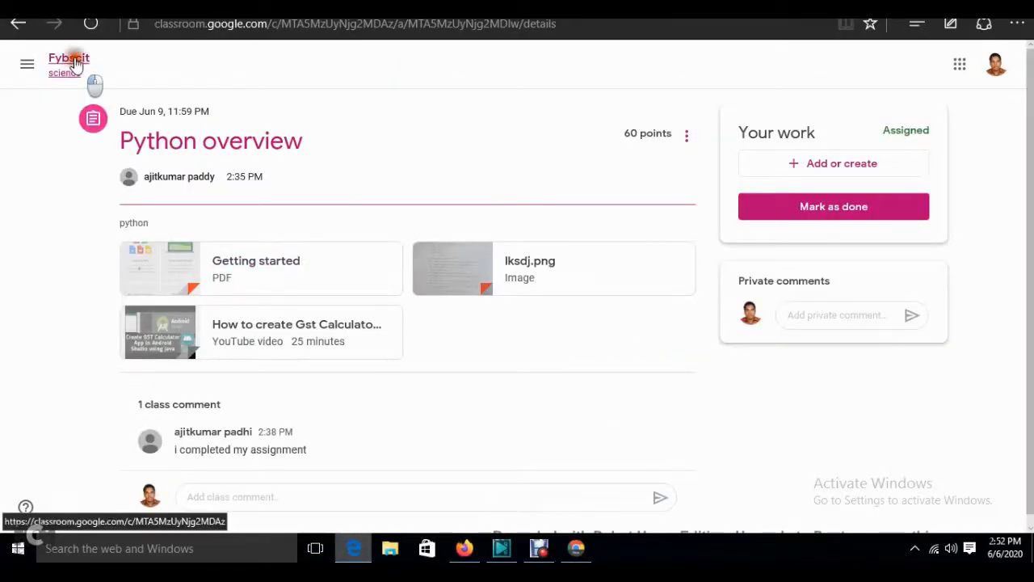
left_click(74, 63)
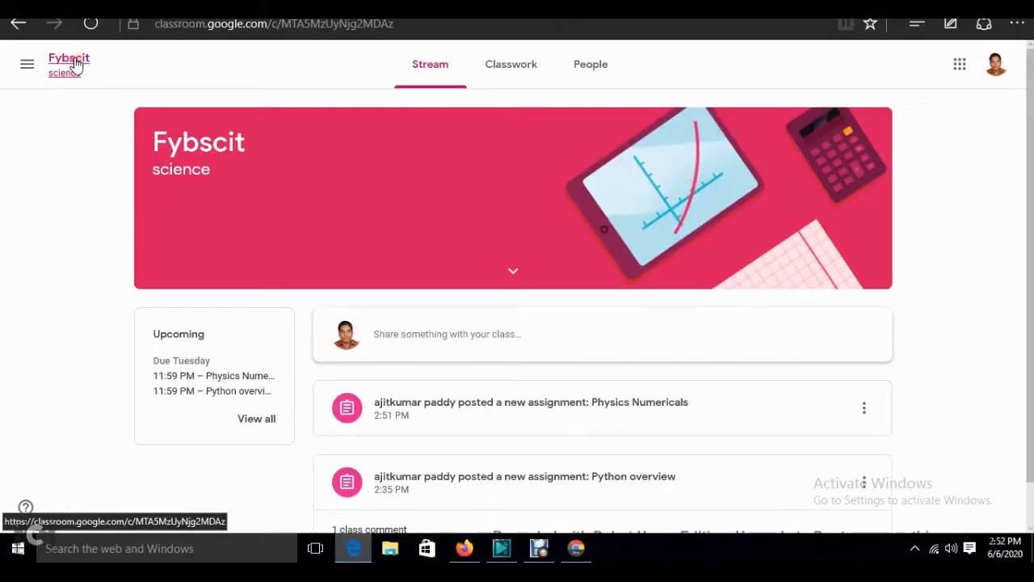
- Open Physics Numericals as the student, dismiss the private comments tip, and return from the second Blank Quiz
left_click(571, 410)
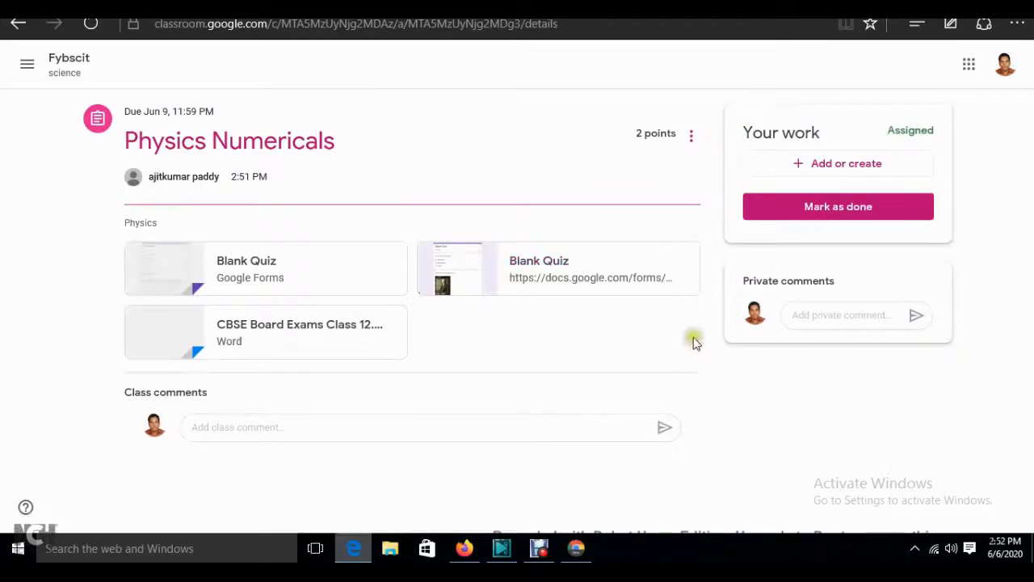
left_click(464, 547)
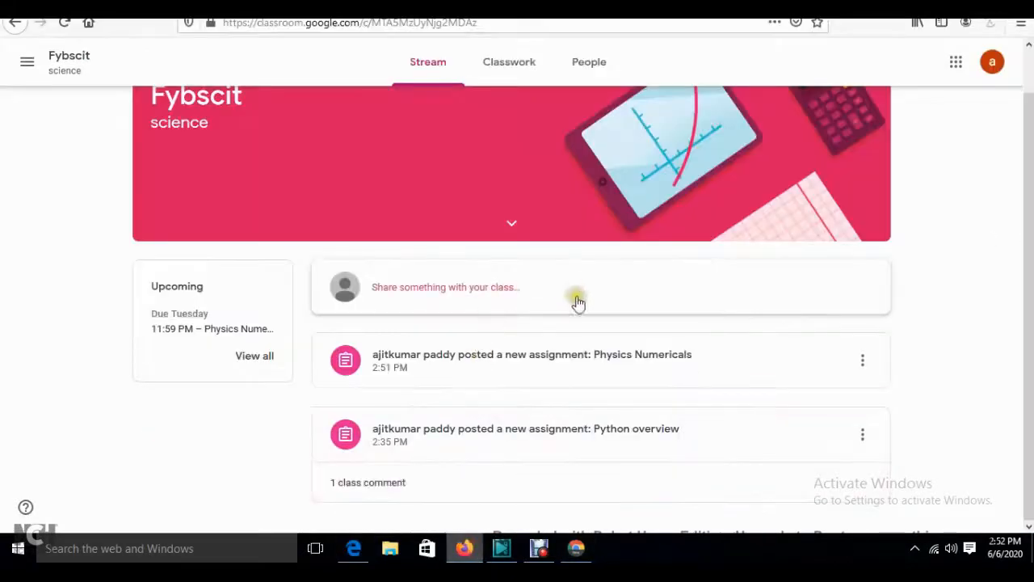
left_click(540, 363)
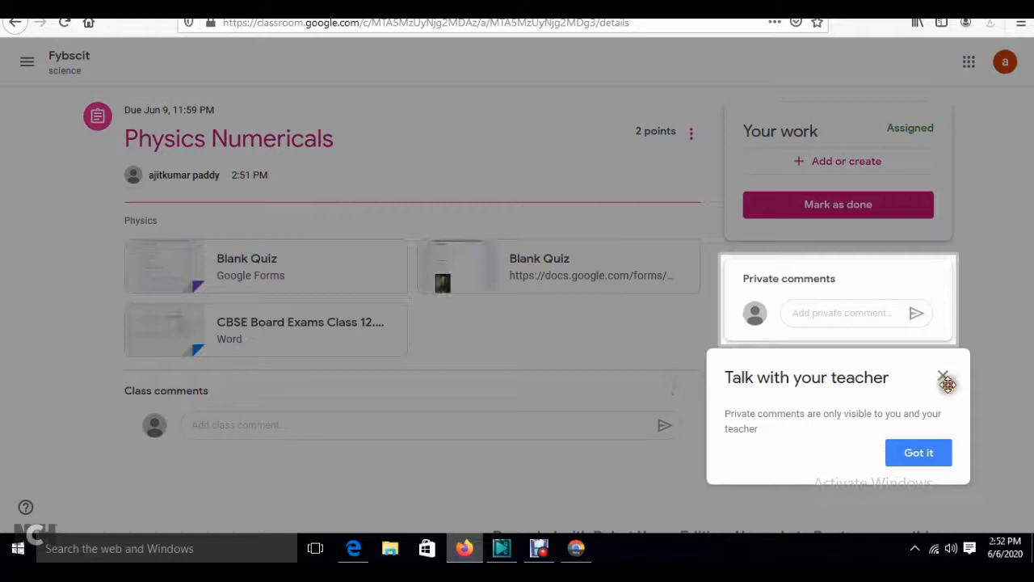
left_click(926, 452)
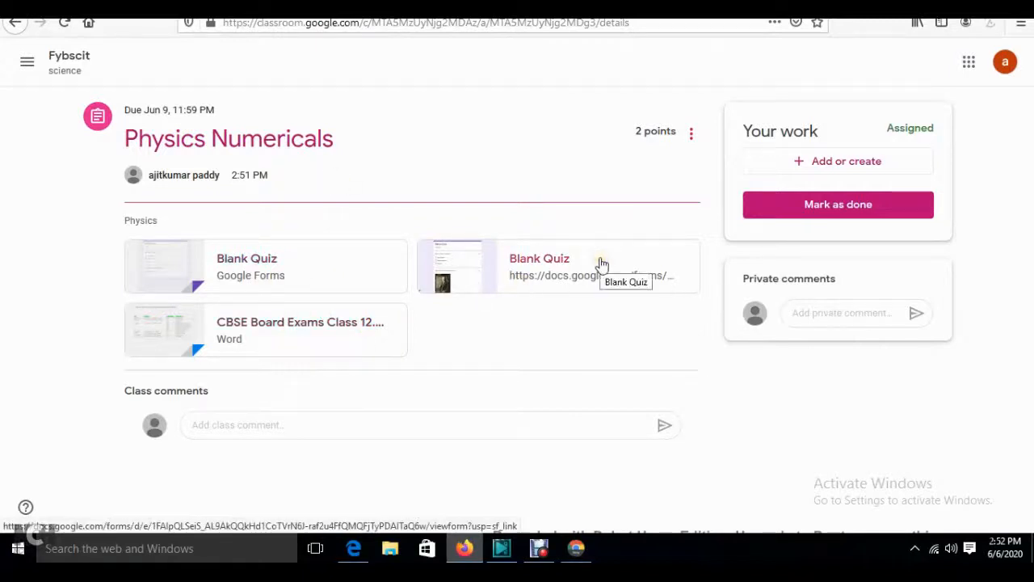
left_click(548, 275)
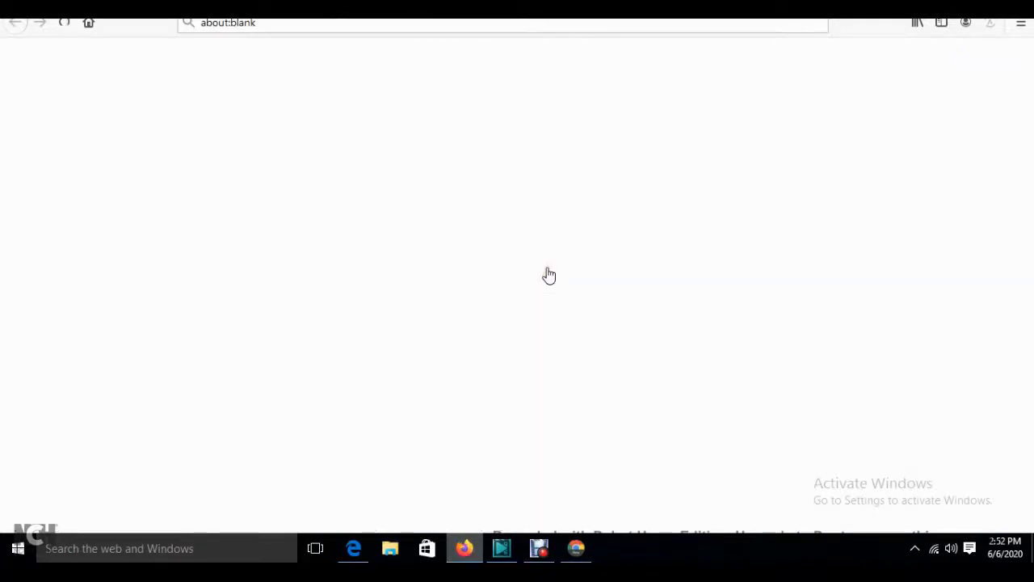
left_click(96, 8)
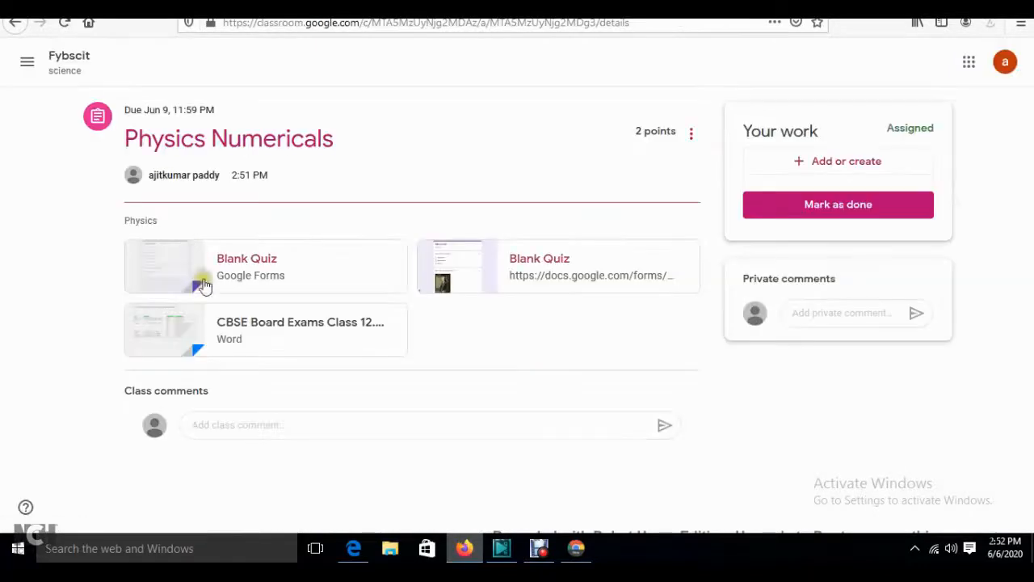
- Answer the Blank Quiz with Dennis Ritchie and einstein, submit it, and grab the response page address
left_click(549, 265)
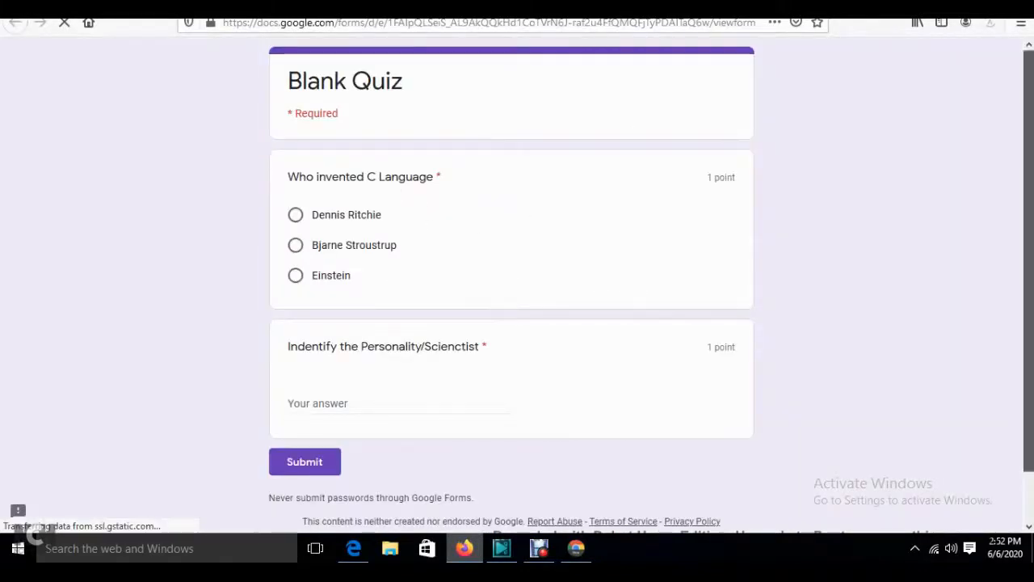
mouse_move(1028, 243)
left_mouse_down()
mouse_move(1029, 291)
mouse_move(1028, 242)
left_mouse_up()
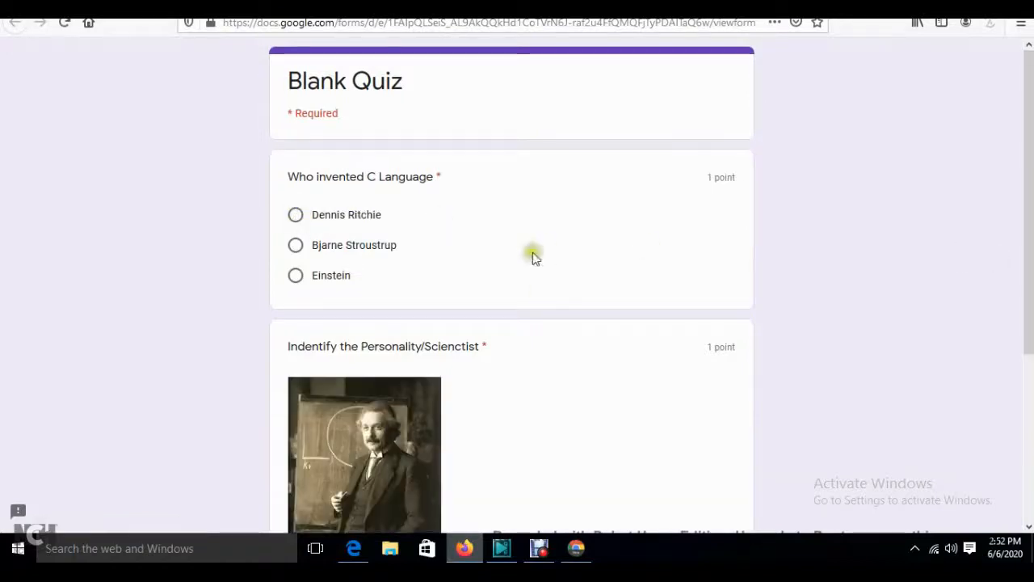
left_click(296, 215)
scroll(1028, 242, "down", 2)
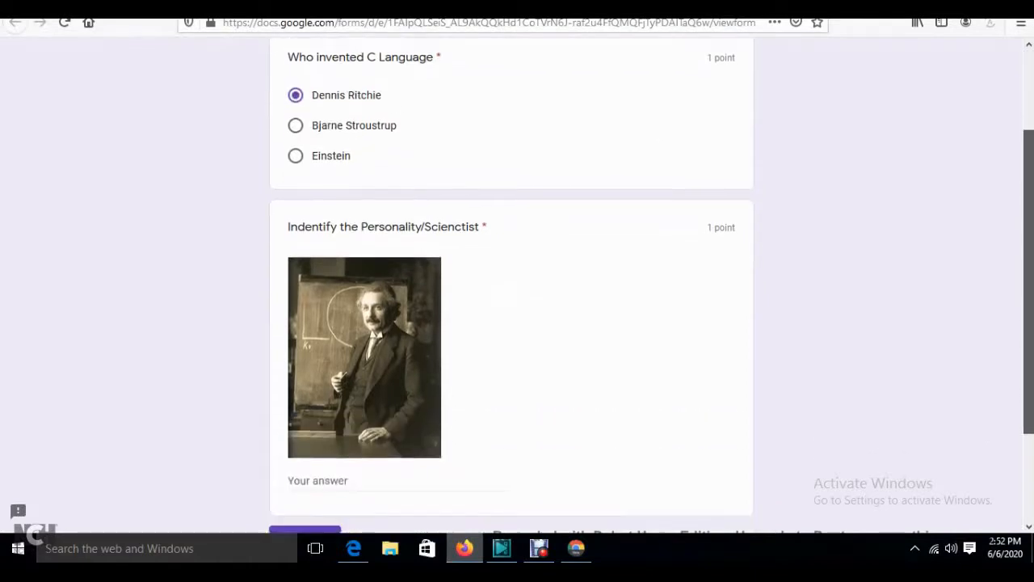
scroll(345, 363, "down", 2)
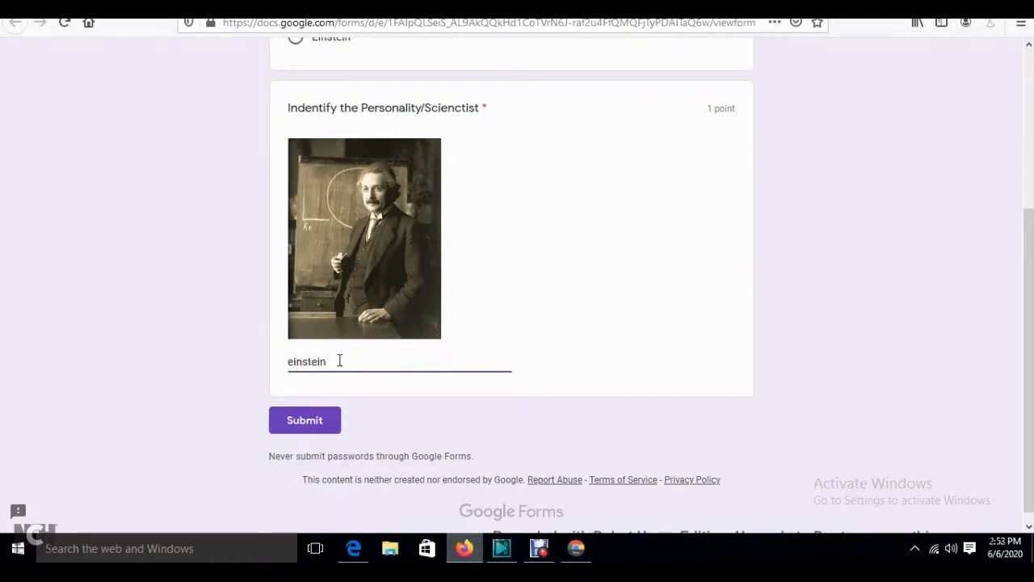
left_click(724, 401)
scroll(725, 402, "up", 1)
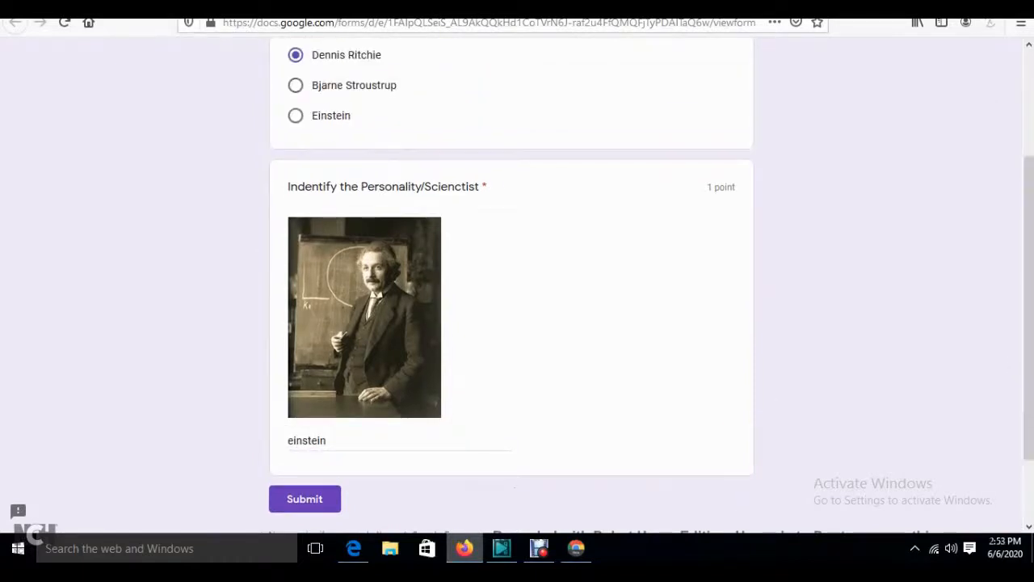
left_click(304, 502)
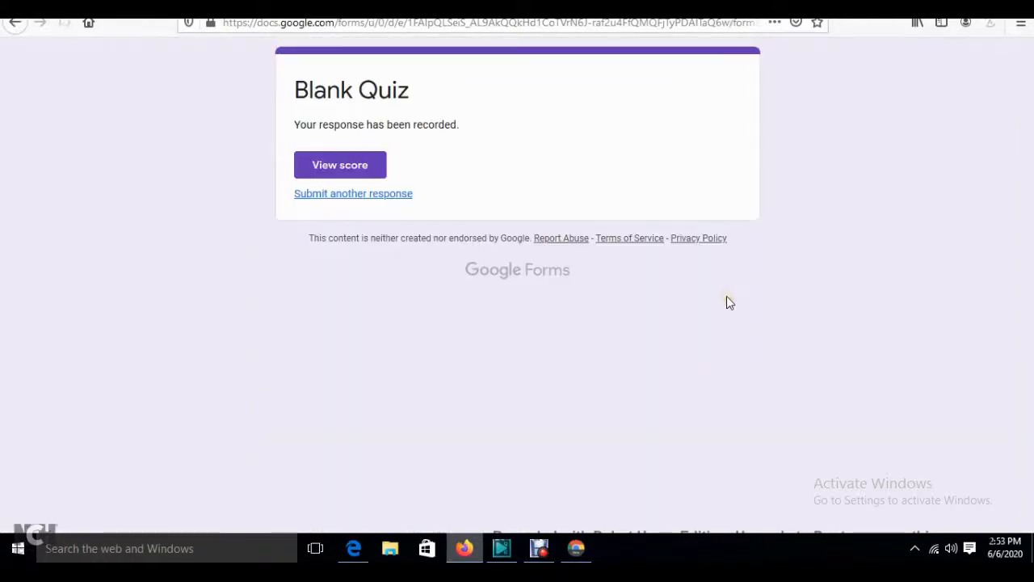
left_click(293, 24)
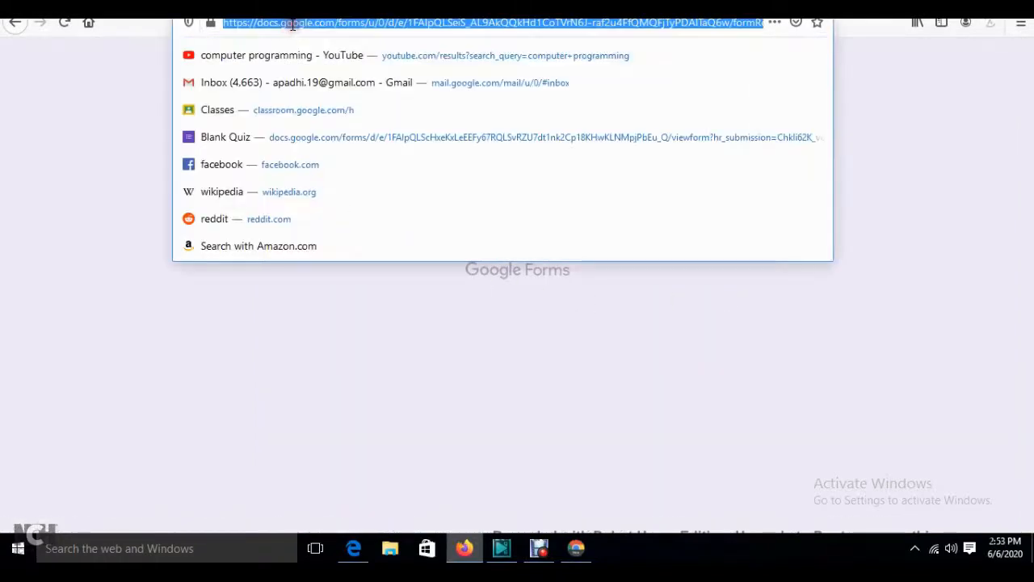
- Paste the quiz response address as a link attachment on the Physics Numericals work
left_click(83, 111)
left_click(242, 6)
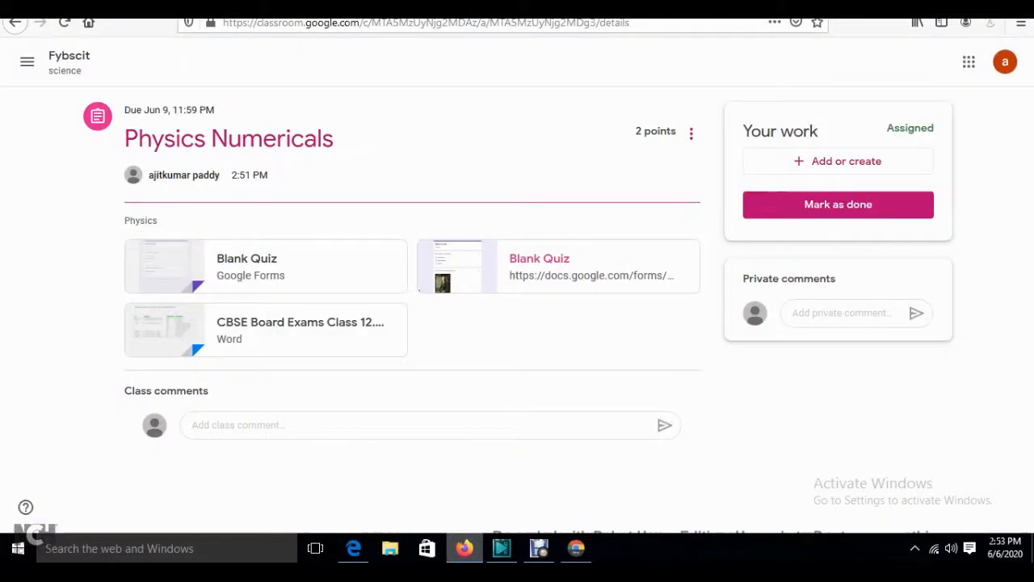
left_click(864, 161)
left_click(808, 218)
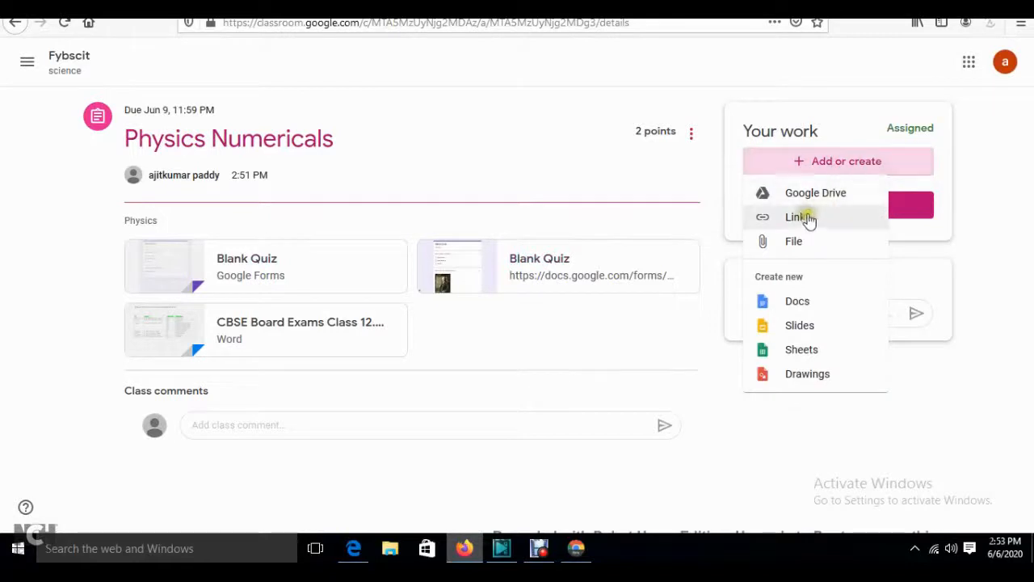
left_click(800, 218)
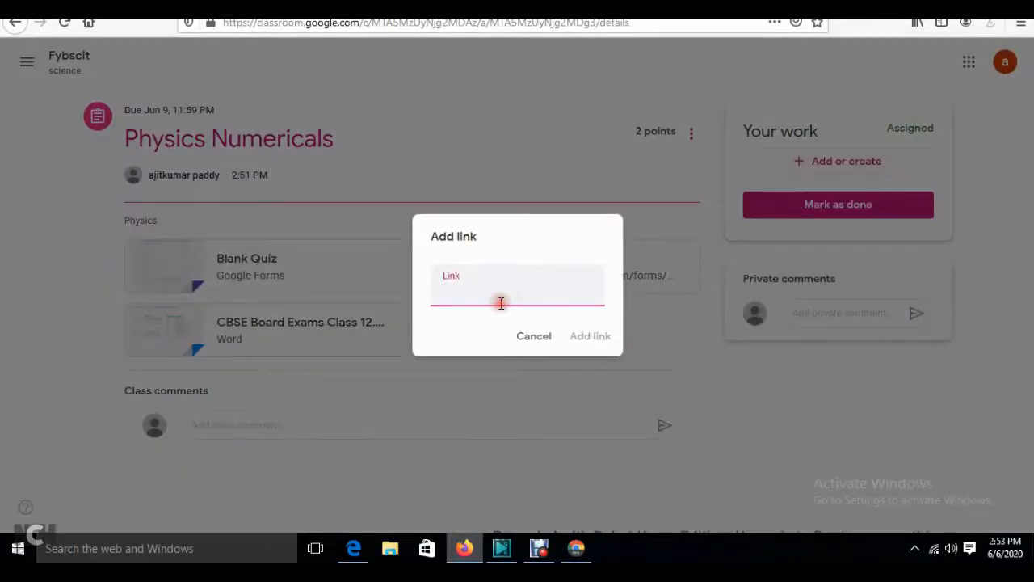
key("ctrl+v")
left_click(588, 343)
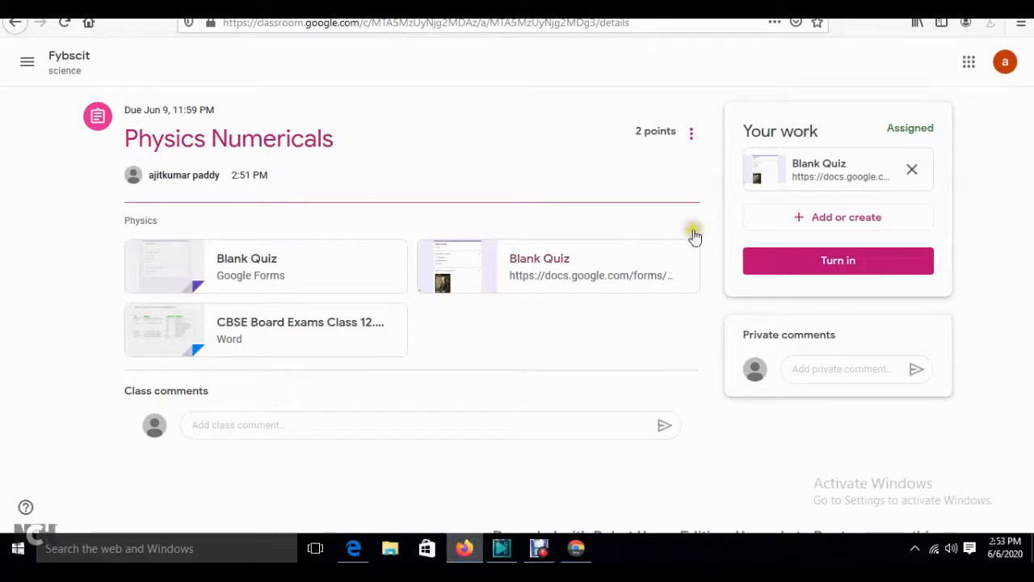
- Upload computer_scie_quesion_paper.docx from the computer as a file attachment to the work
left_click(862, 211)
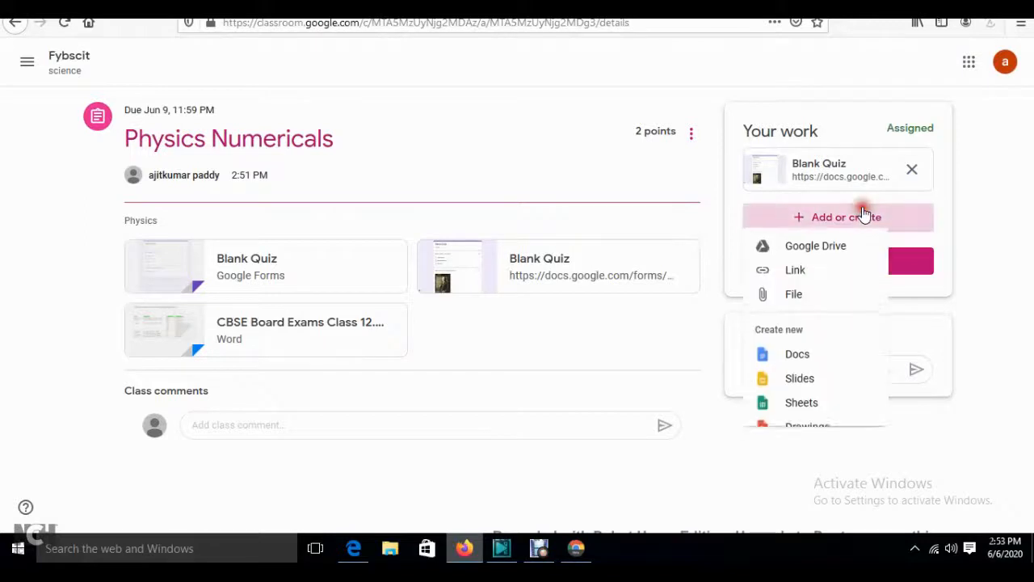
left_click(802, 278)
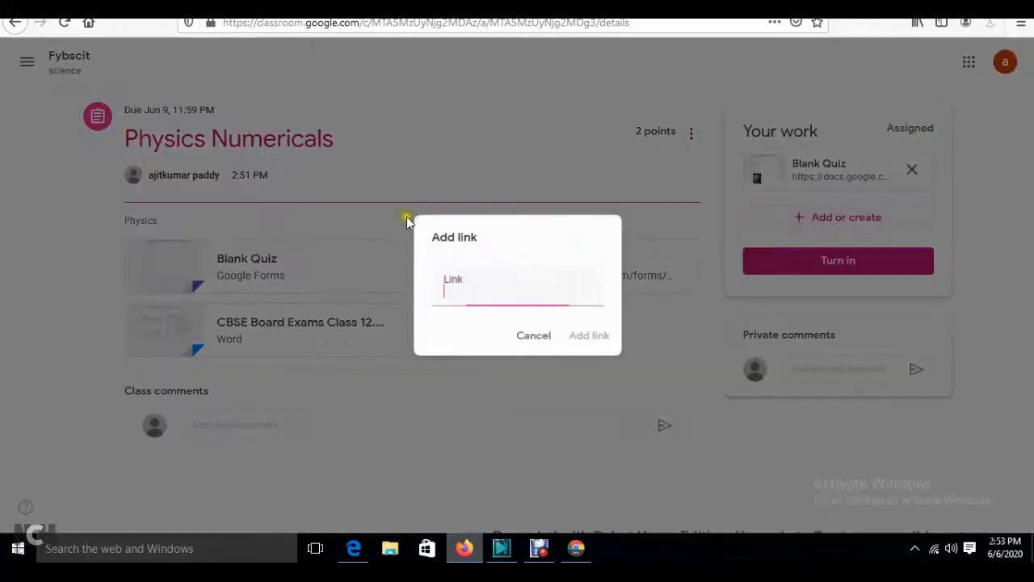
left_click(534, 337)
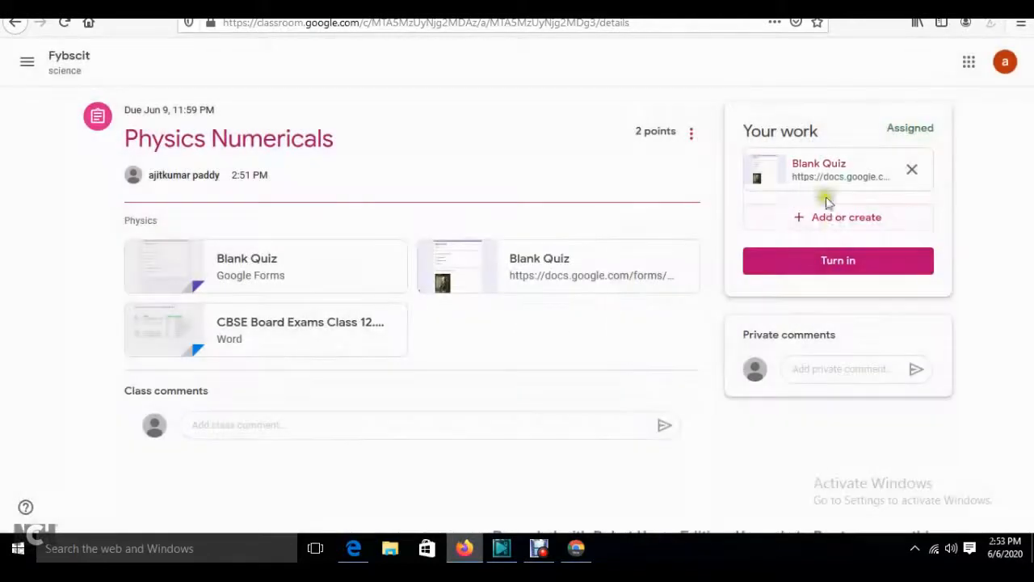
left_click(832, 229)
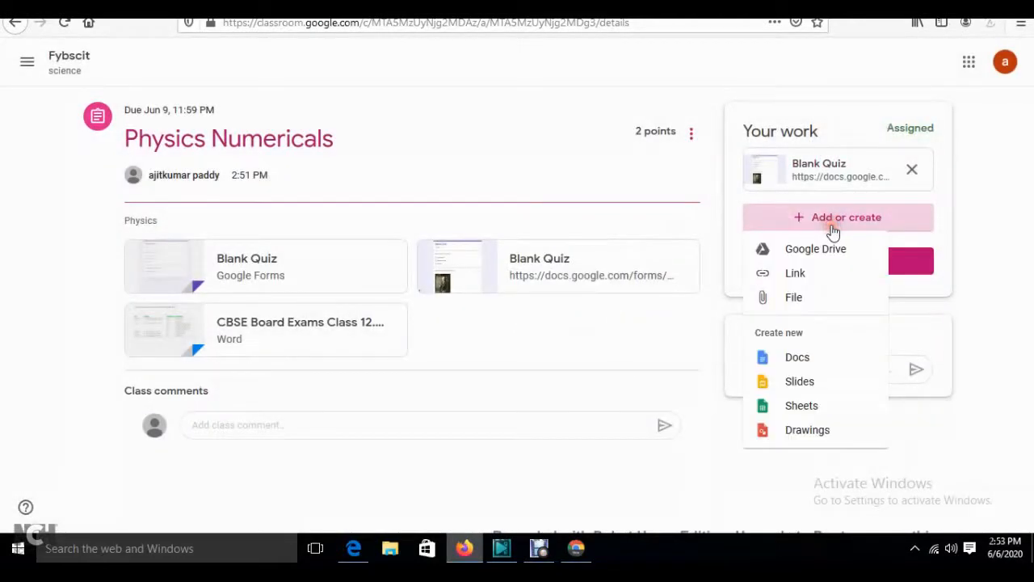
left_click(789, 295)
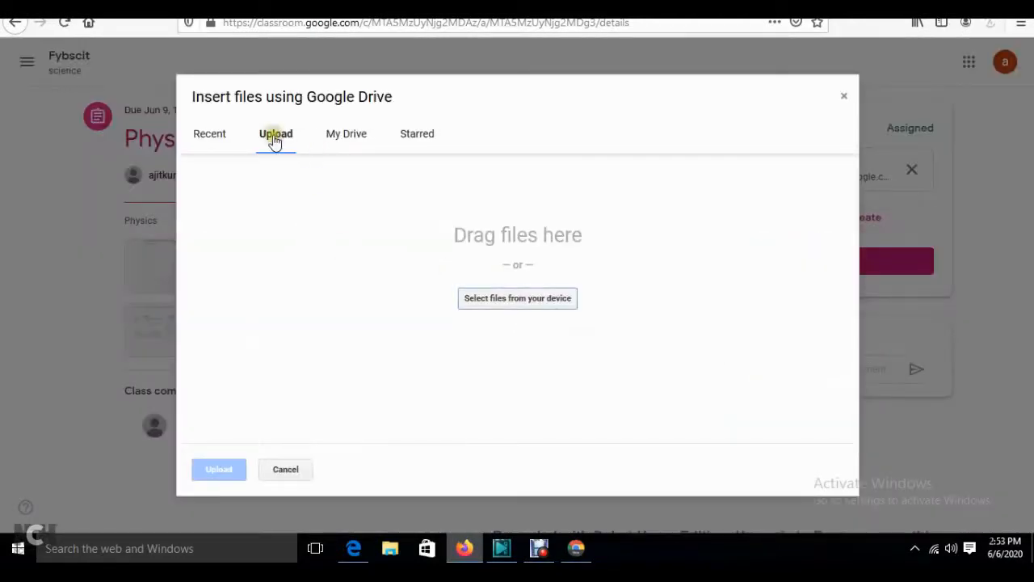
left_click(481, 300)
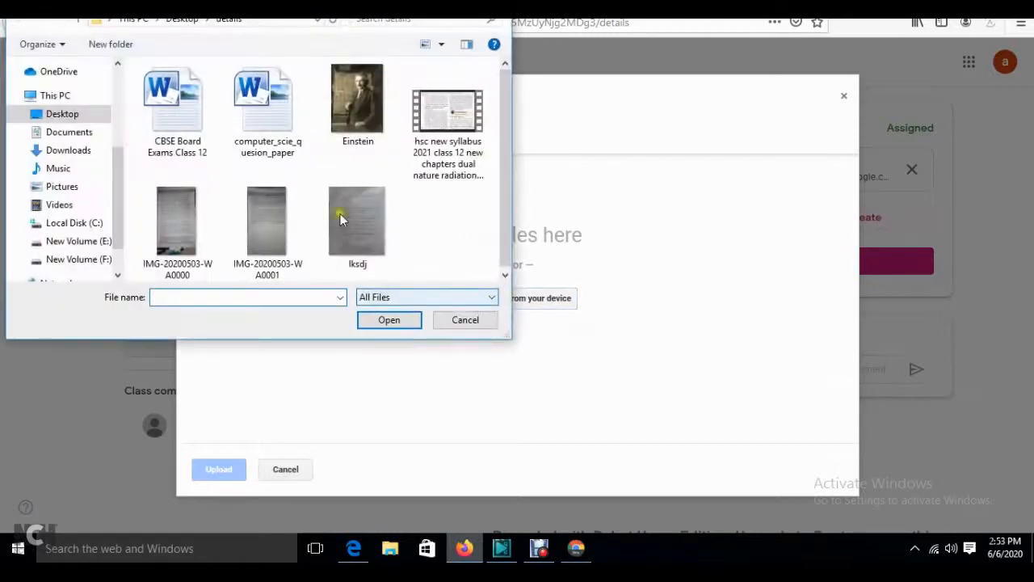
left_click(264, 115)
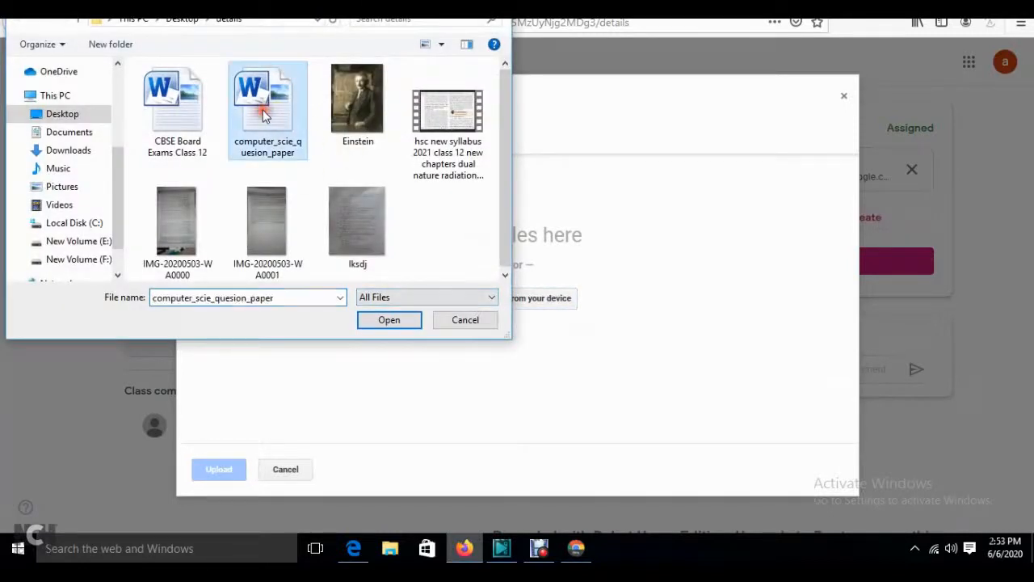
double_click(264, 115)
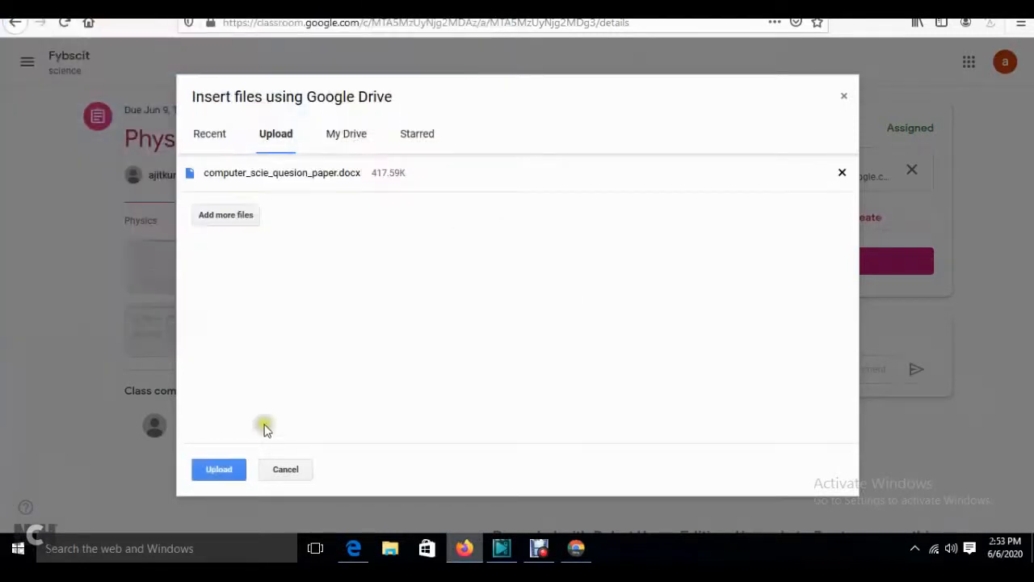
left_click(219, 470)
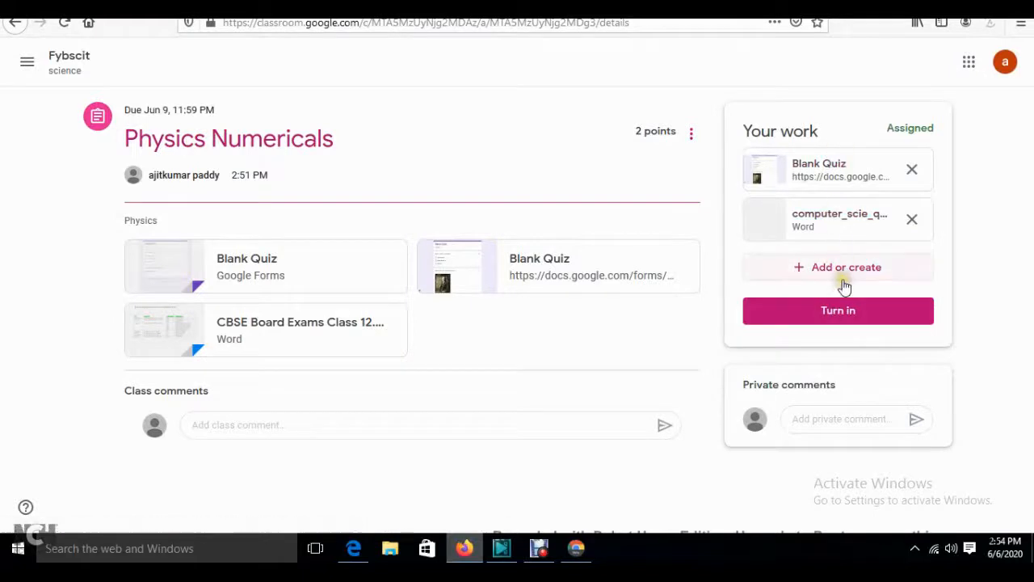
- Write class comment 'Completed' and private comment 'pls check', then turn in the work
left_click(345, 426)
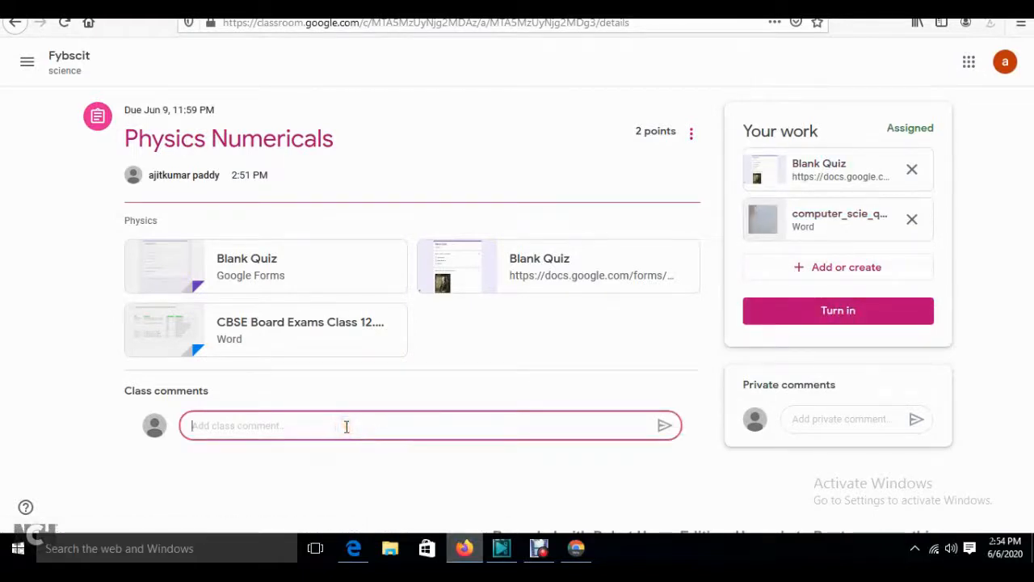
type("Completed")
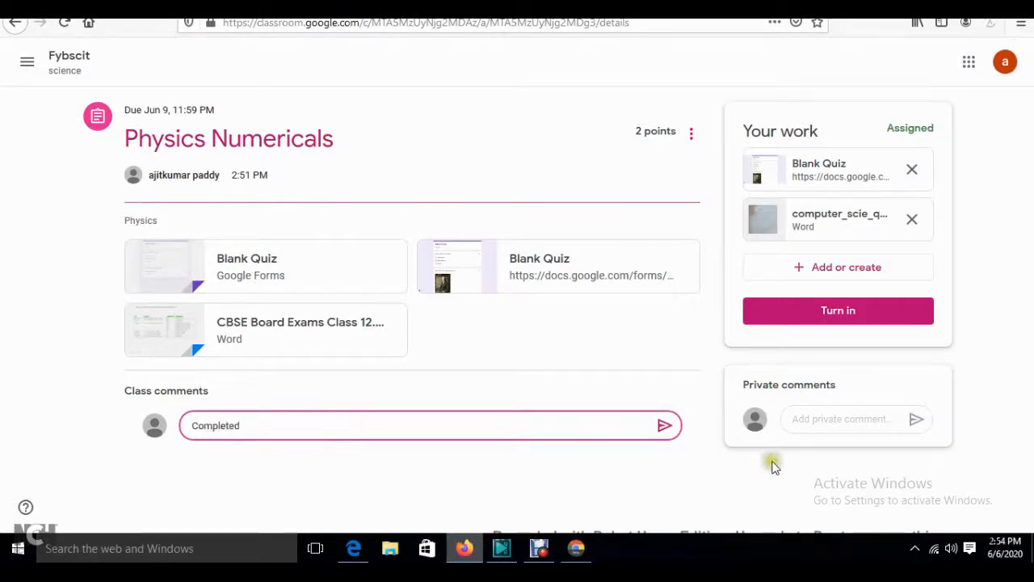
left_click(802, 422)
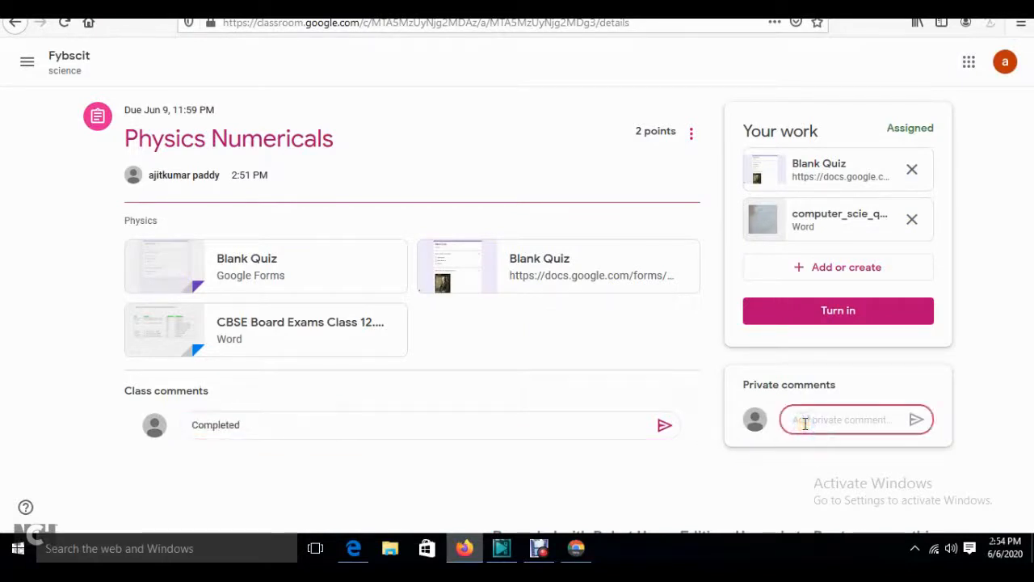
type("pls check")
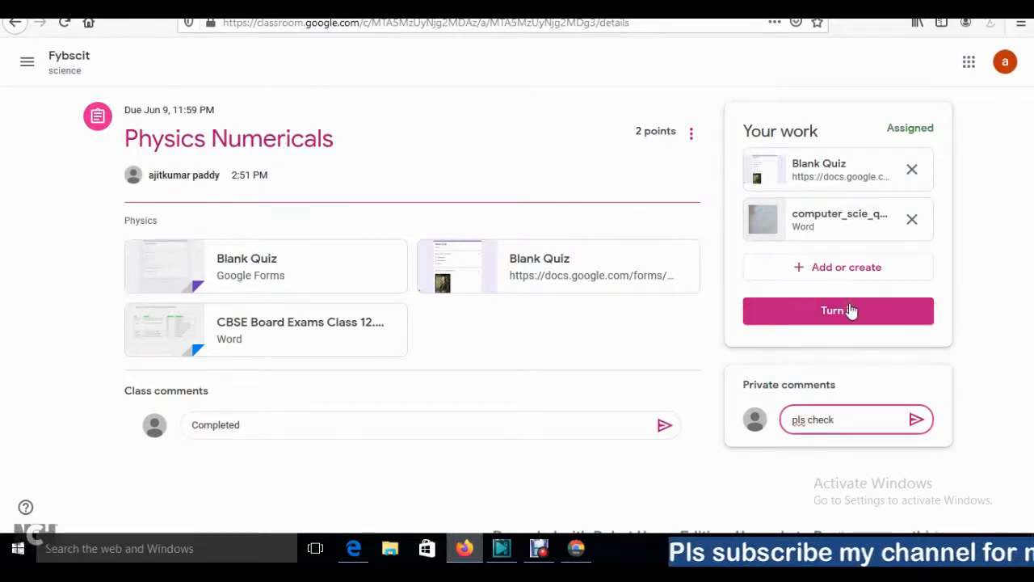
left_click(848, 311)
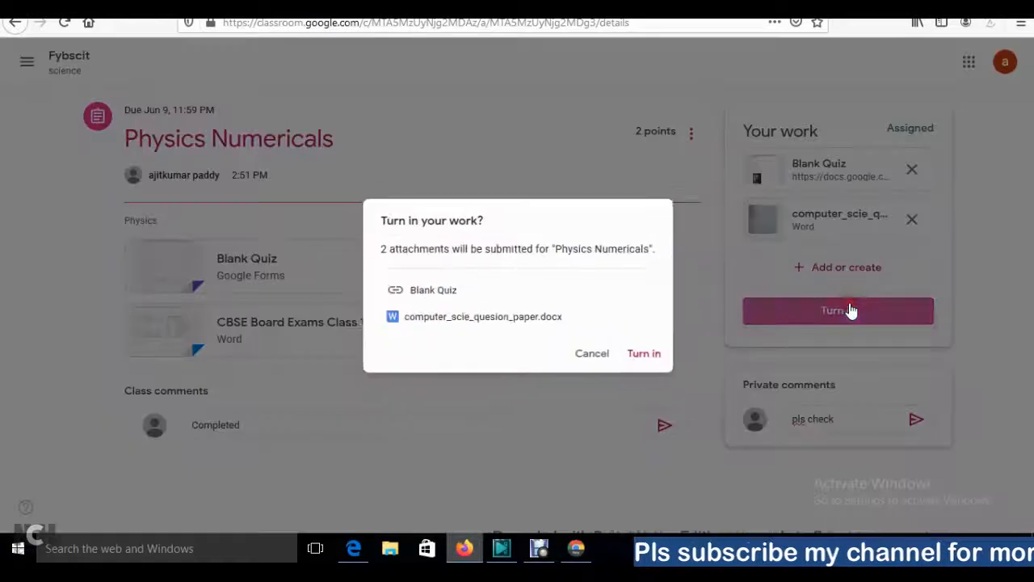
left_click(649, 361)
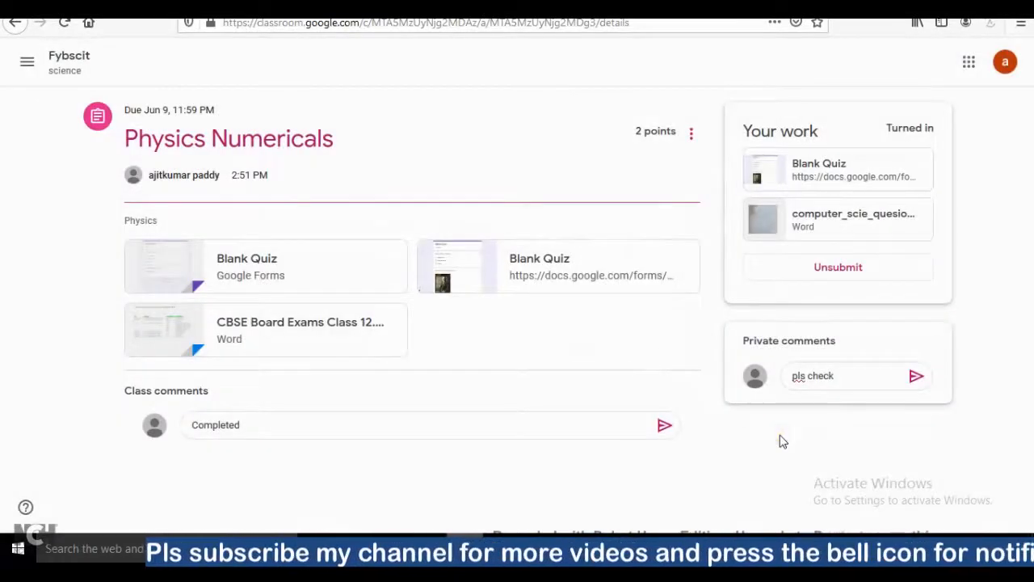
- In the teacher's view, open the class Grades and dismiss both grading tips
left_click(493, 550)
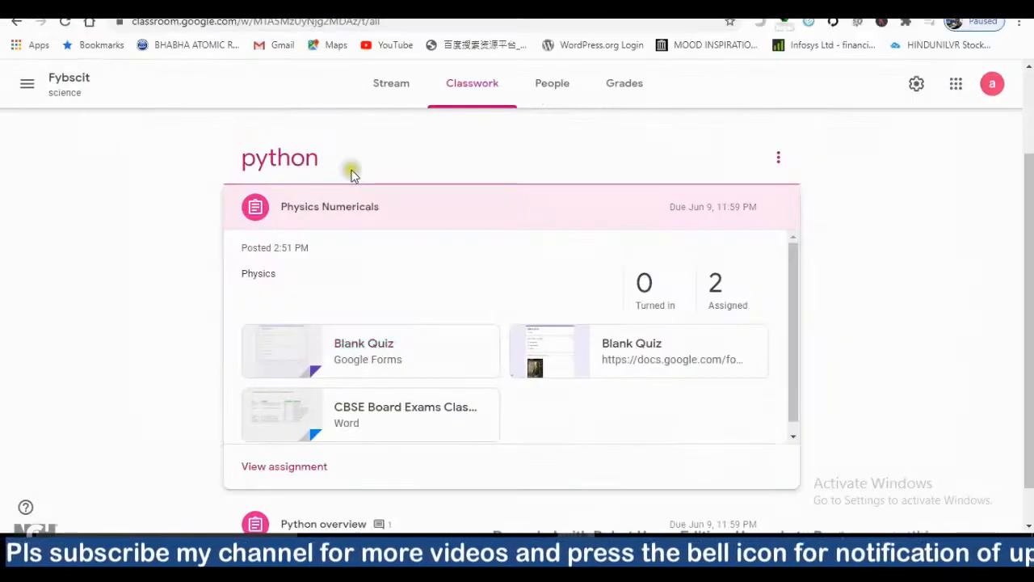
left_click(64, 81)
scroll(925, 342, "down", 1)
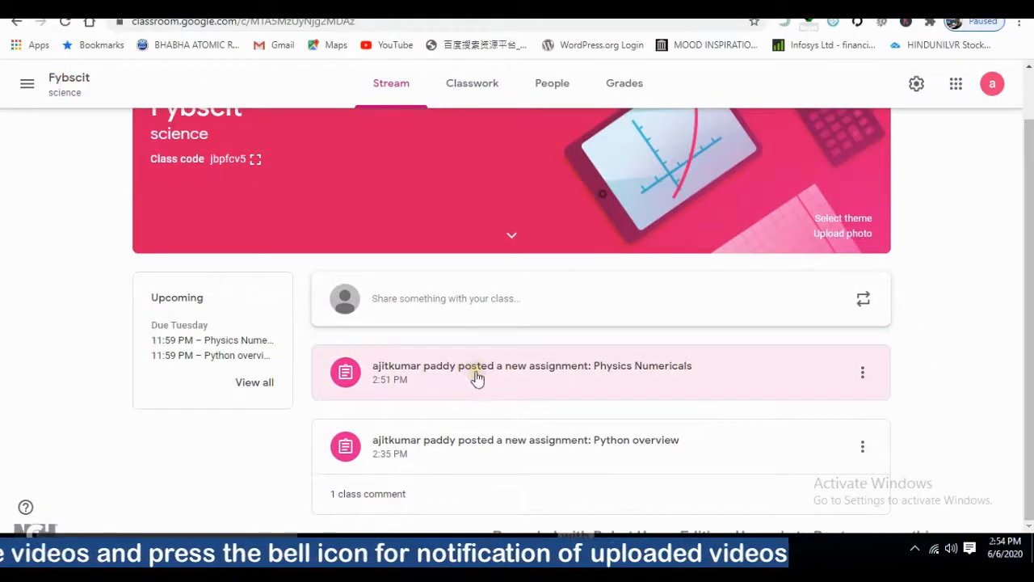
left_click(609, 94)
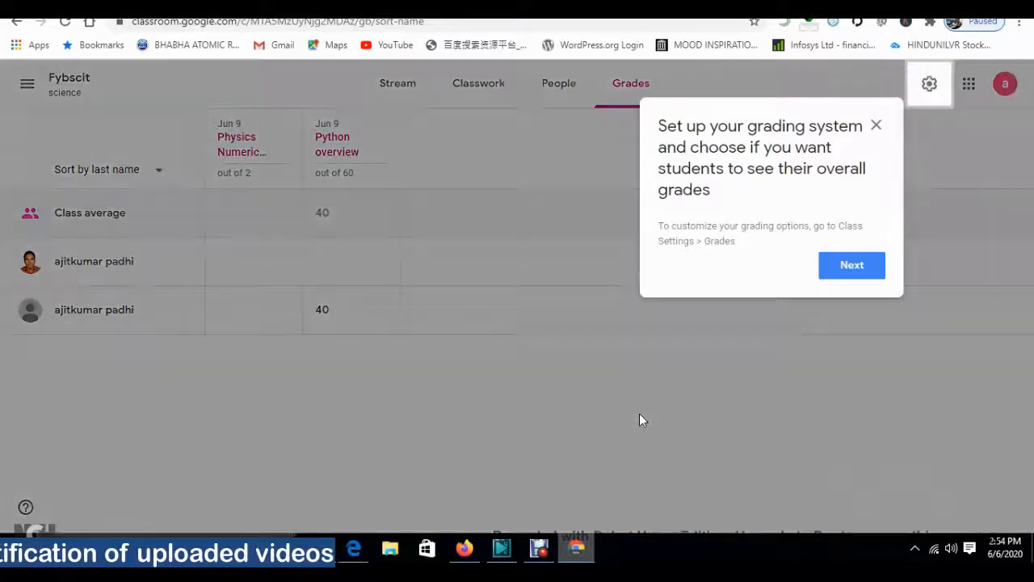
left_click(845, 273)
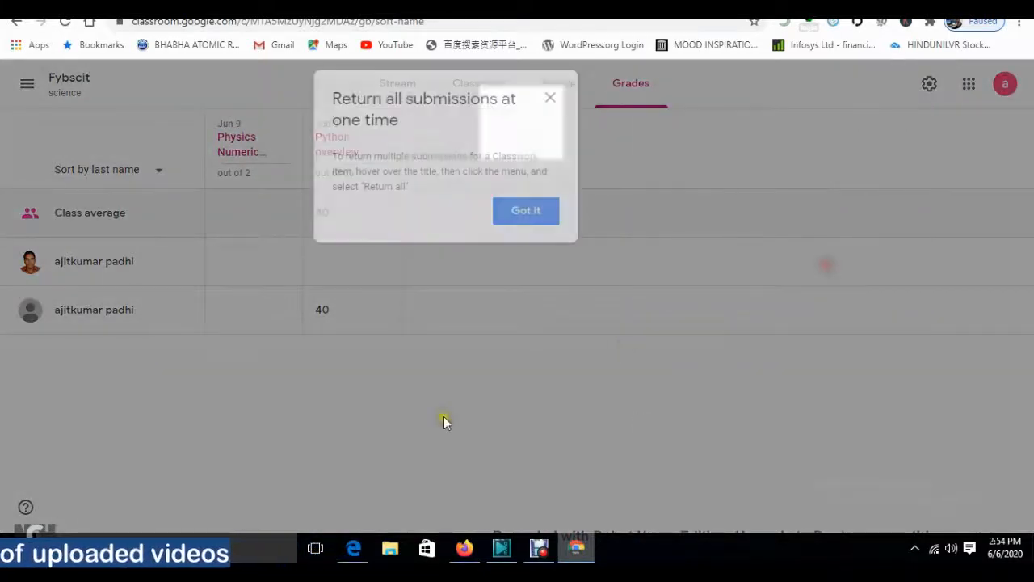
left_click(551, 98)
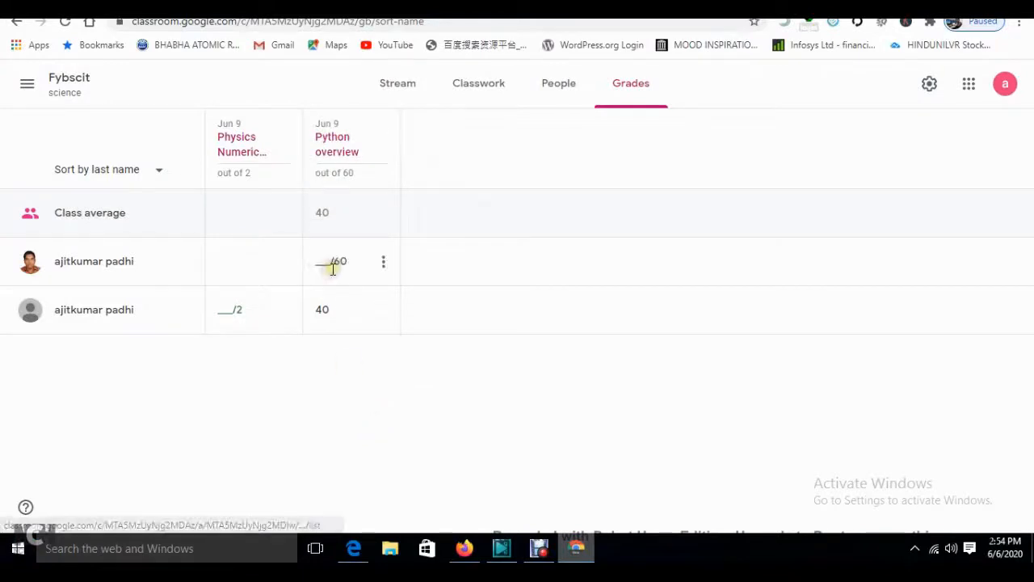
- Leave the second student's grade cell empty, open Classwork, and switch to the student's window
left_click(227, 310)
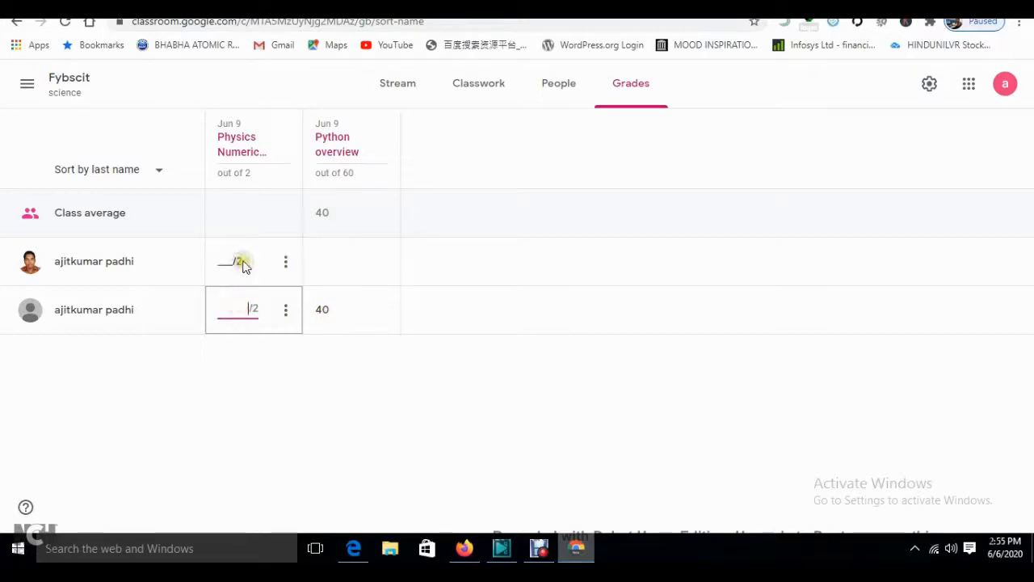
left_click(177, 353)
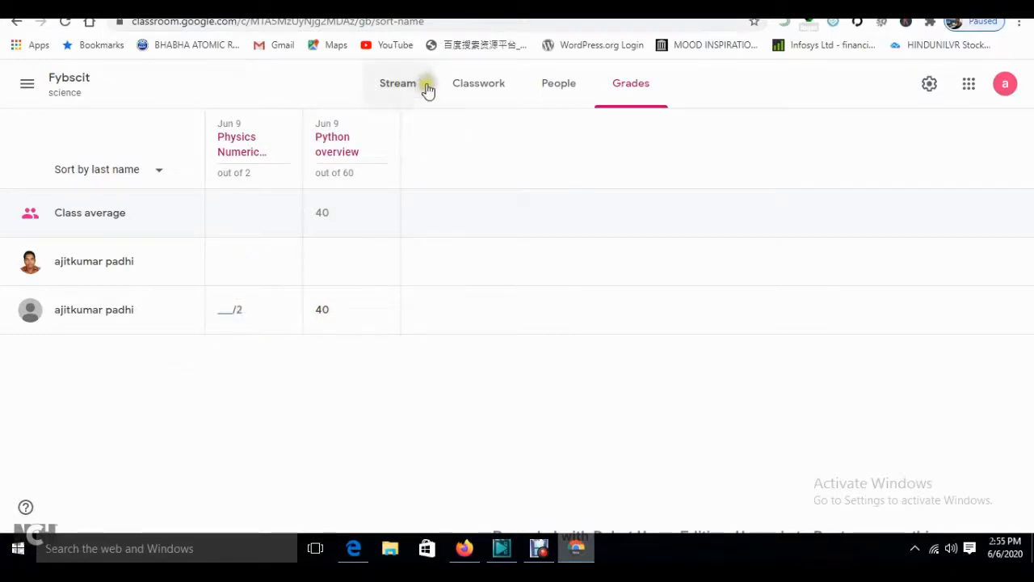
left_click(485, 84)
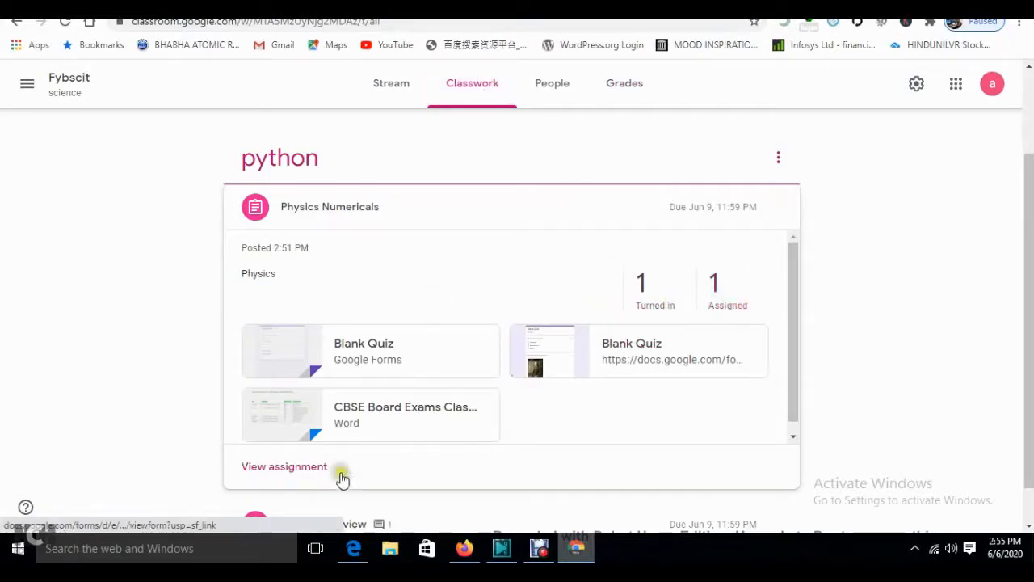
left_click(353, 549)
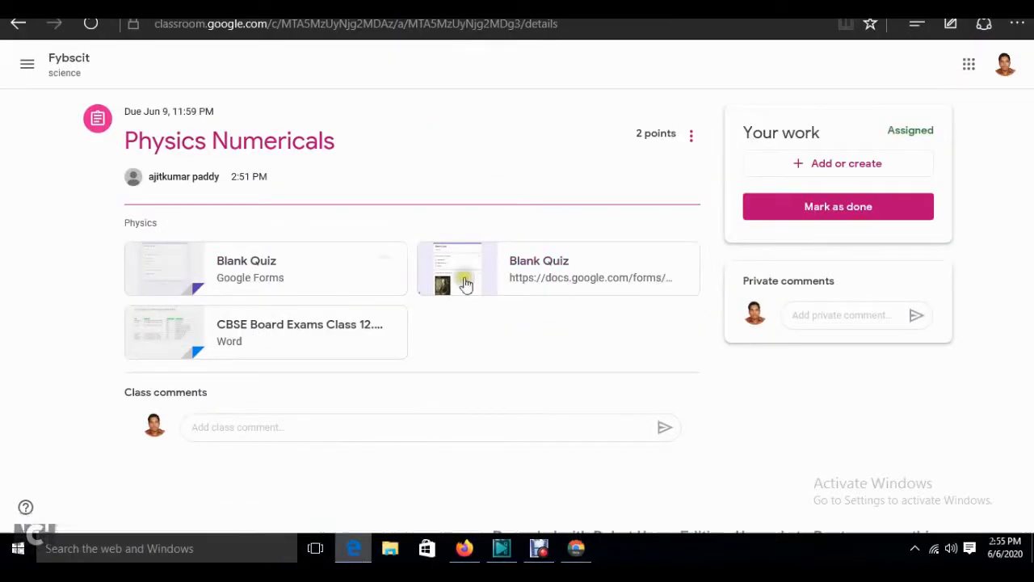
- As the second student, attach the Blank Quiz form link to Physics Numericals and turn it in
left_click(58, 68)
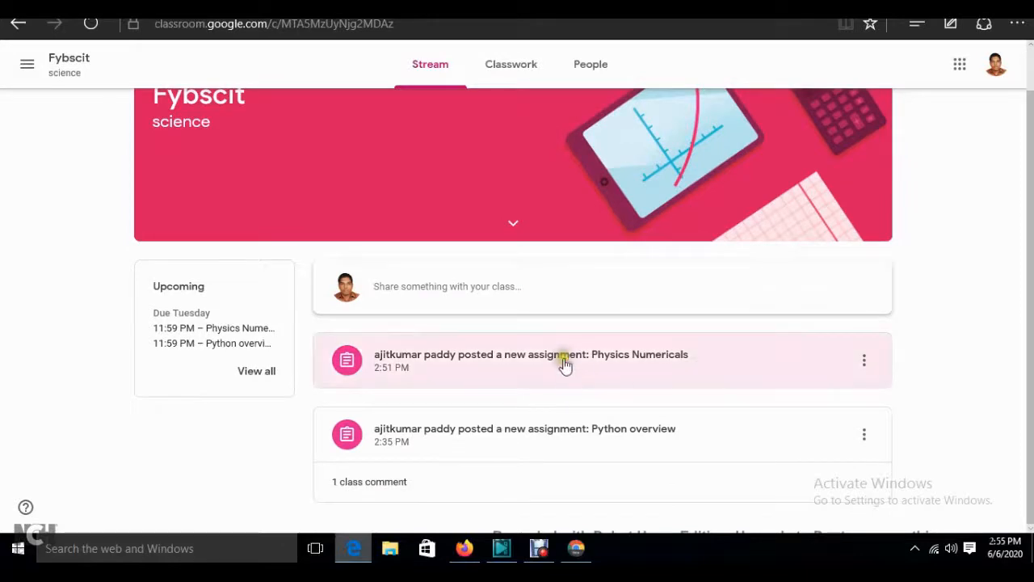
left_click(563, 361)
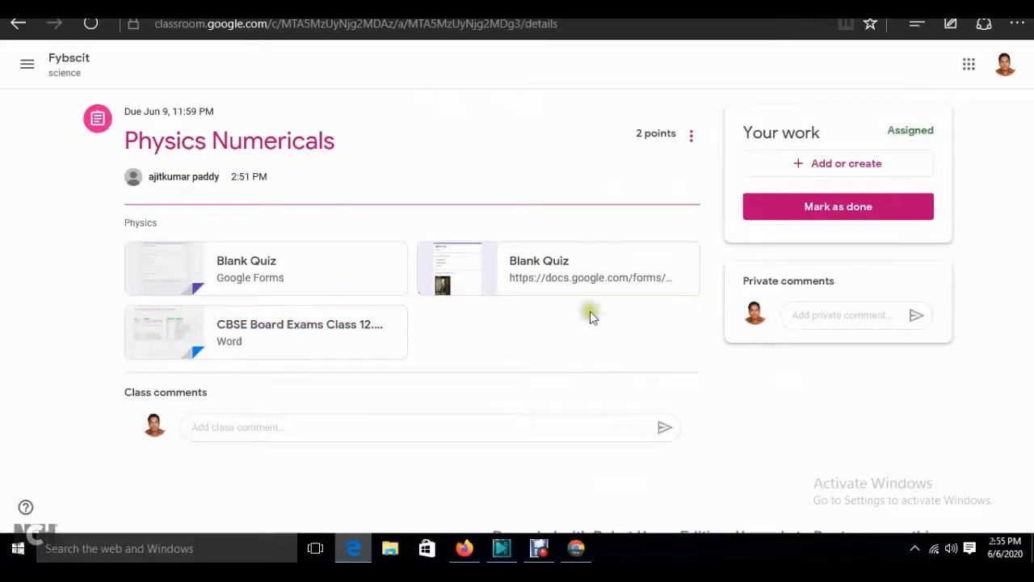
left_click(869, 166)
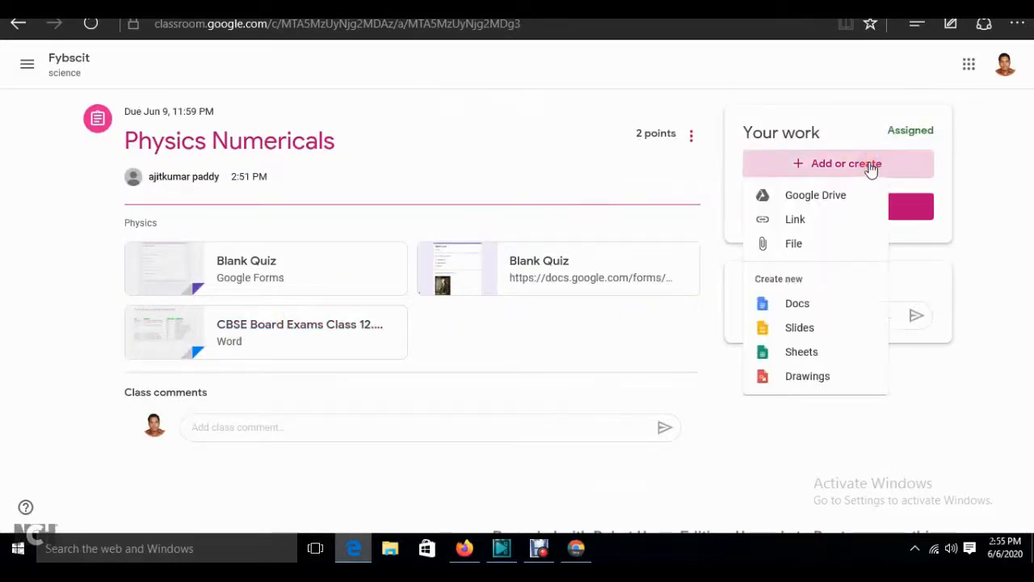
left_click(798, 229)
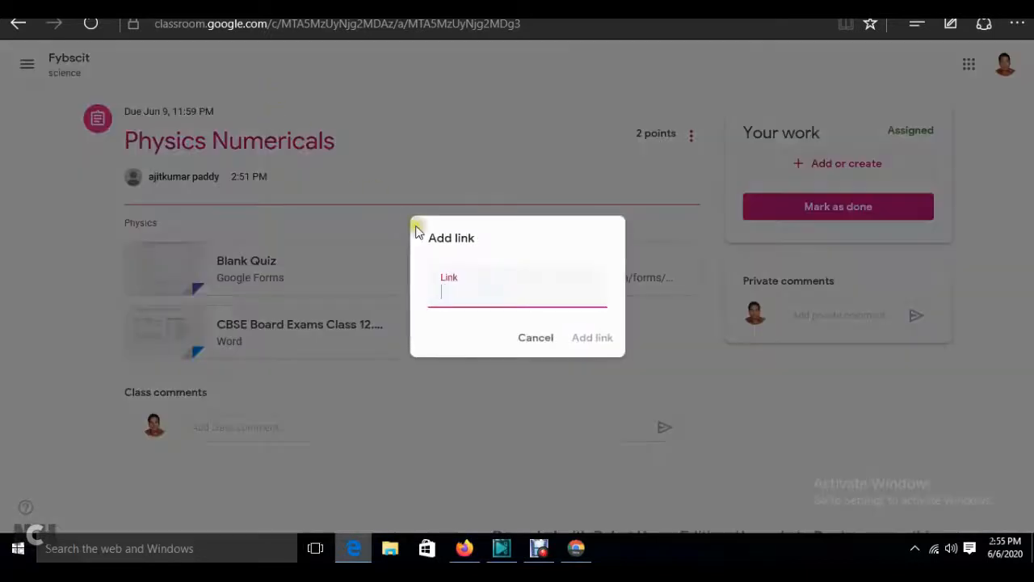
key("ctrl+v")
left_click(569, 345)
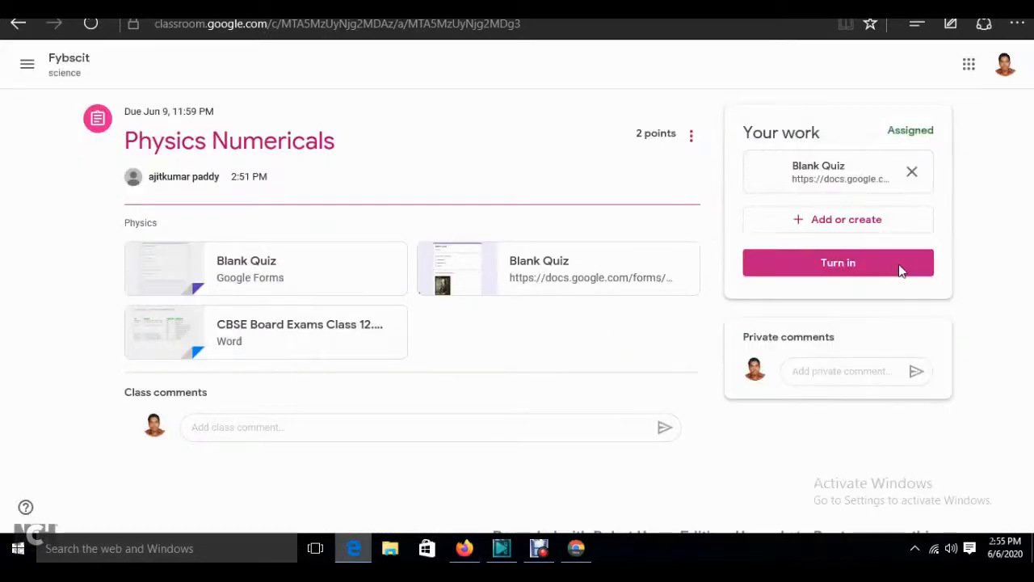
left_click(848, 267)
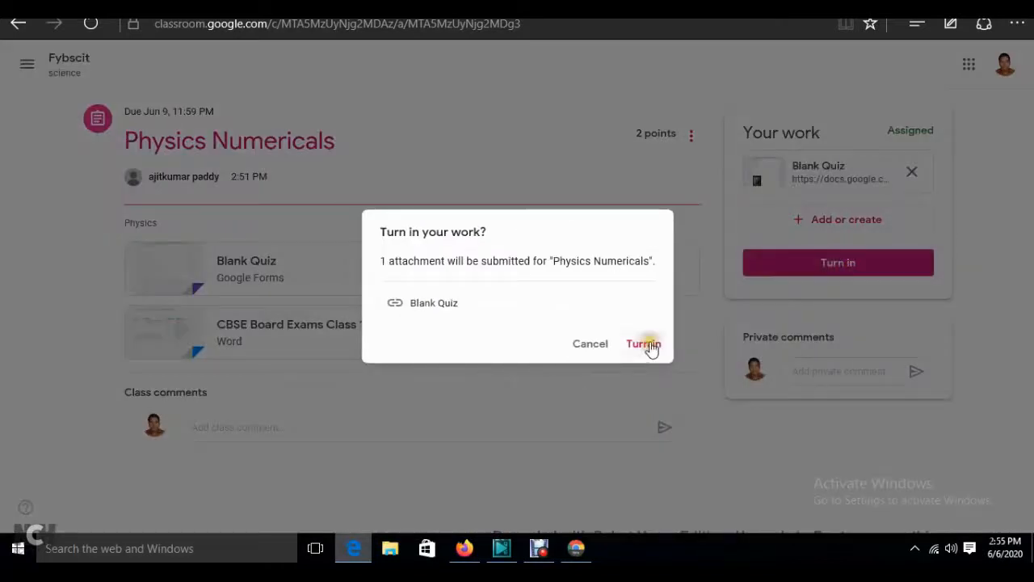
left_click(643, 343)
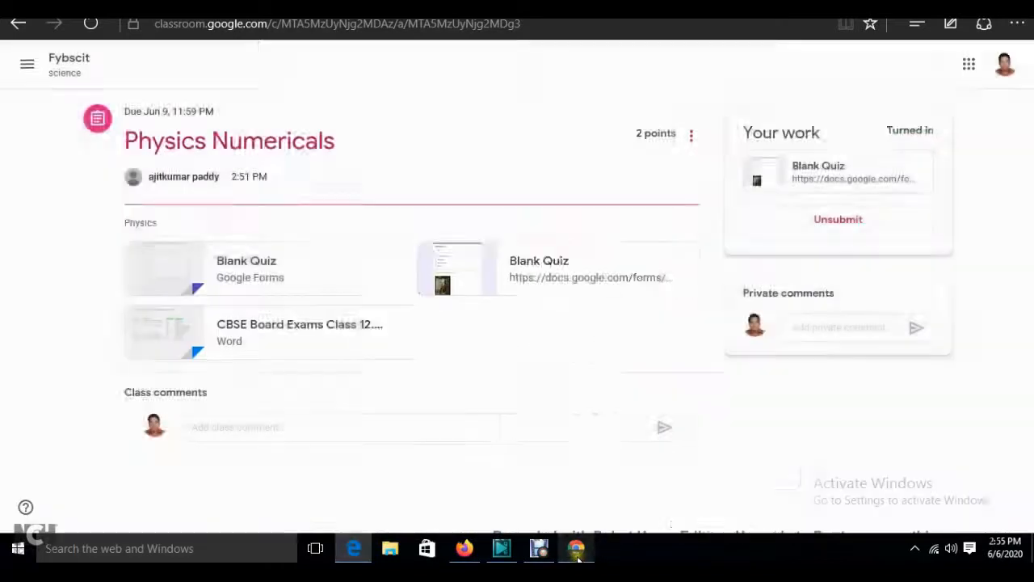
left_click(592, 553)
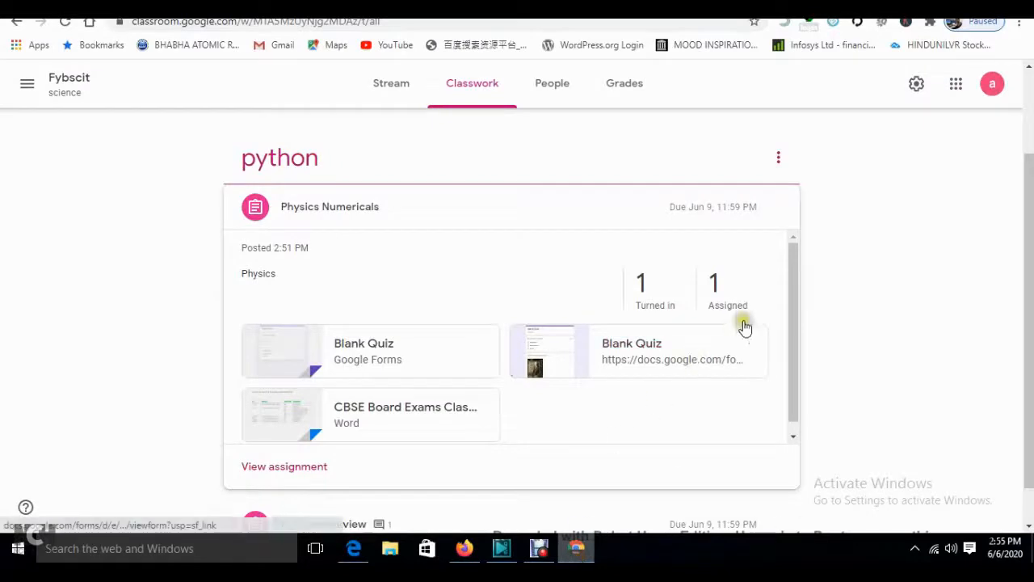
- Expand Physics Numericals to confirm 2 turned in, 0 assigned, and open its student work
left_click(333, 199)
left_click(333, 323)
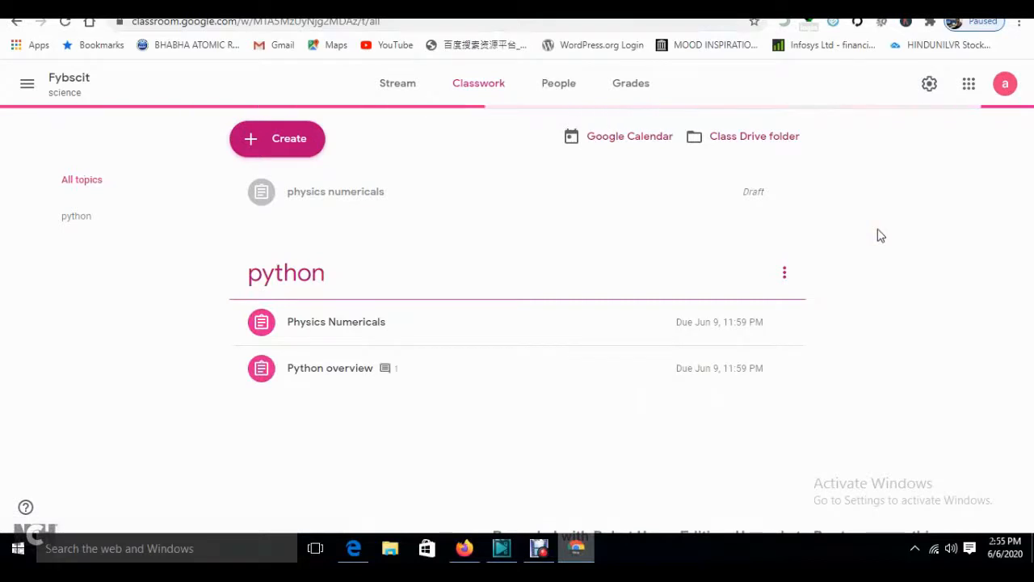
left_click(425, 330)
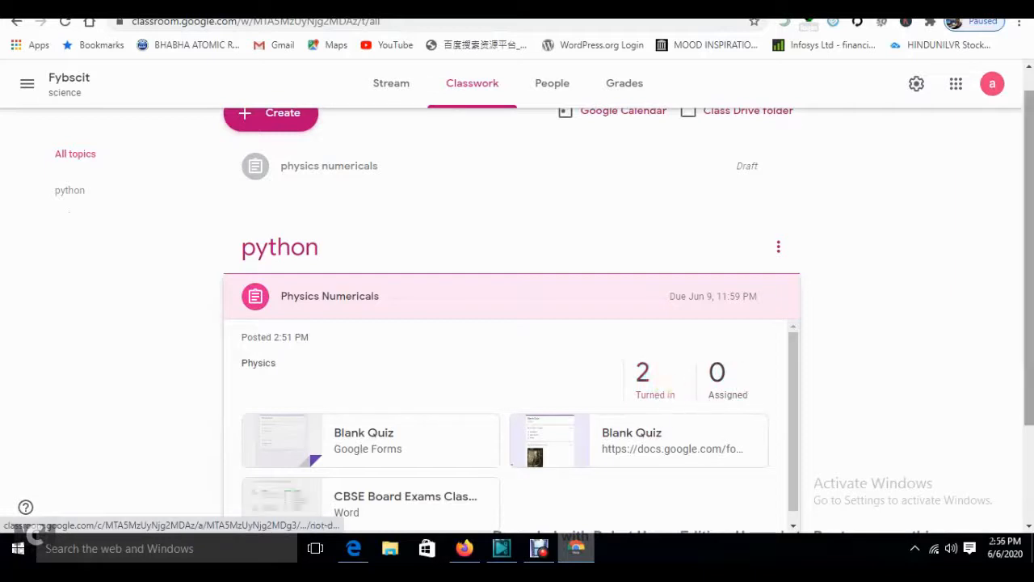
scroll(511, 323, "down", 1)
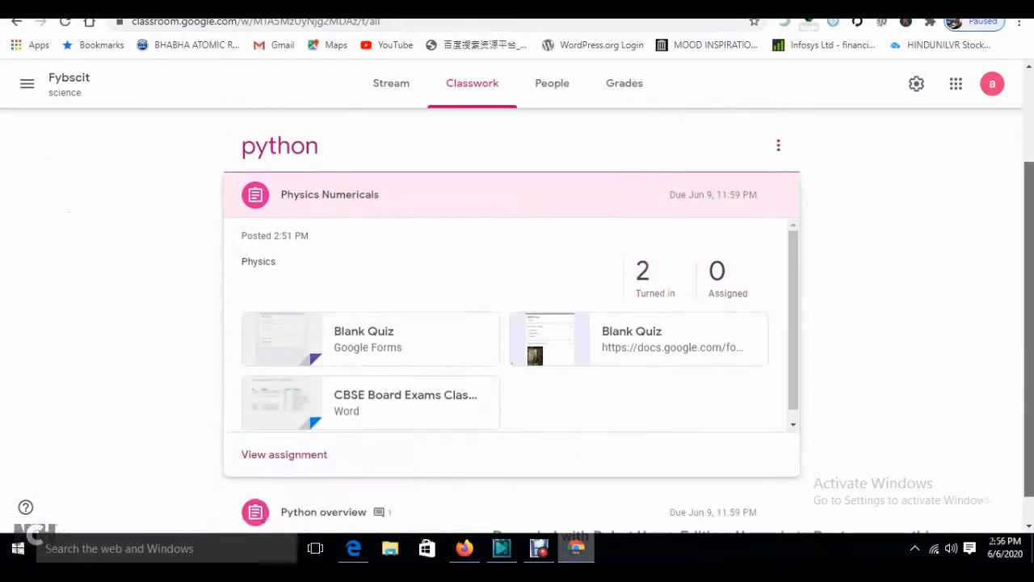
left_click(282, 454)
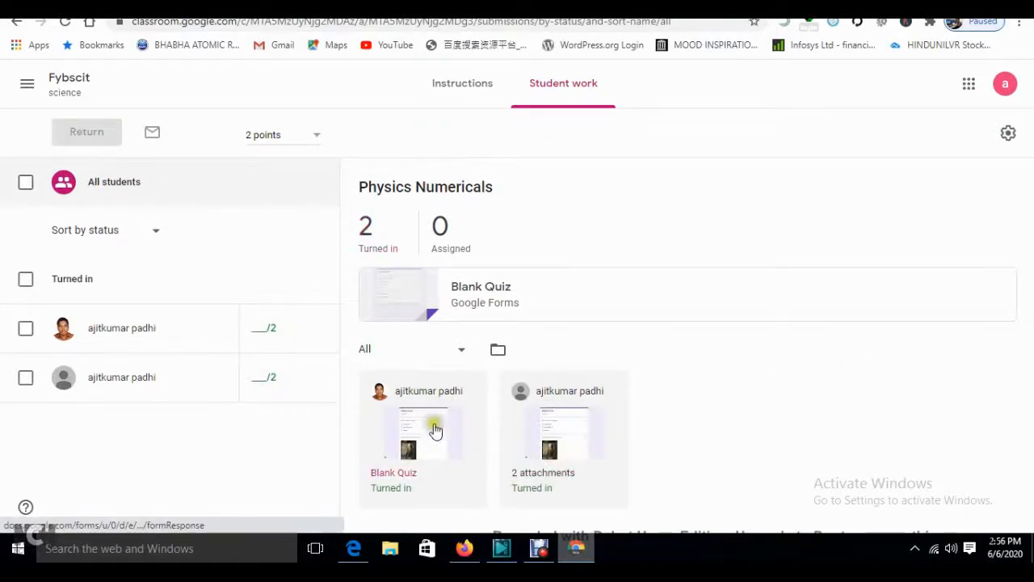
- Open the second student's Blank Quiz link in a new window and switch to editing the form
left_click(561, 450)
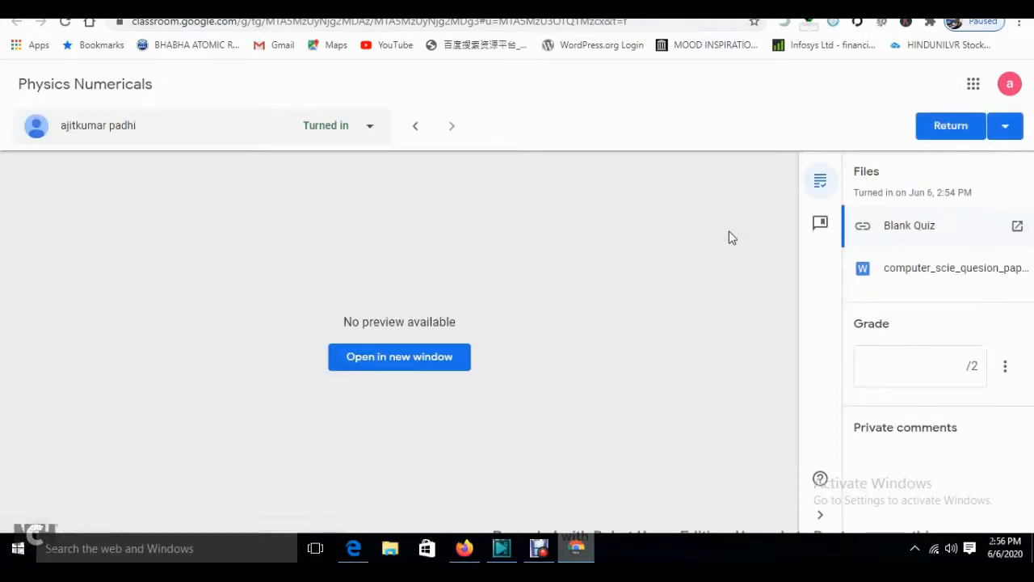
left_click(398, 364)
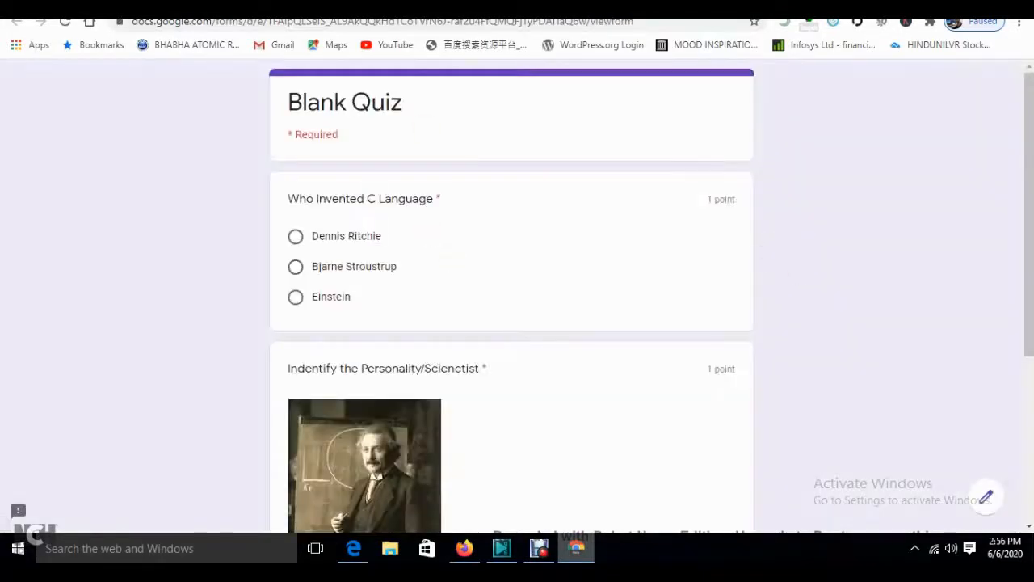
scroll(510, 323, "down", 3)
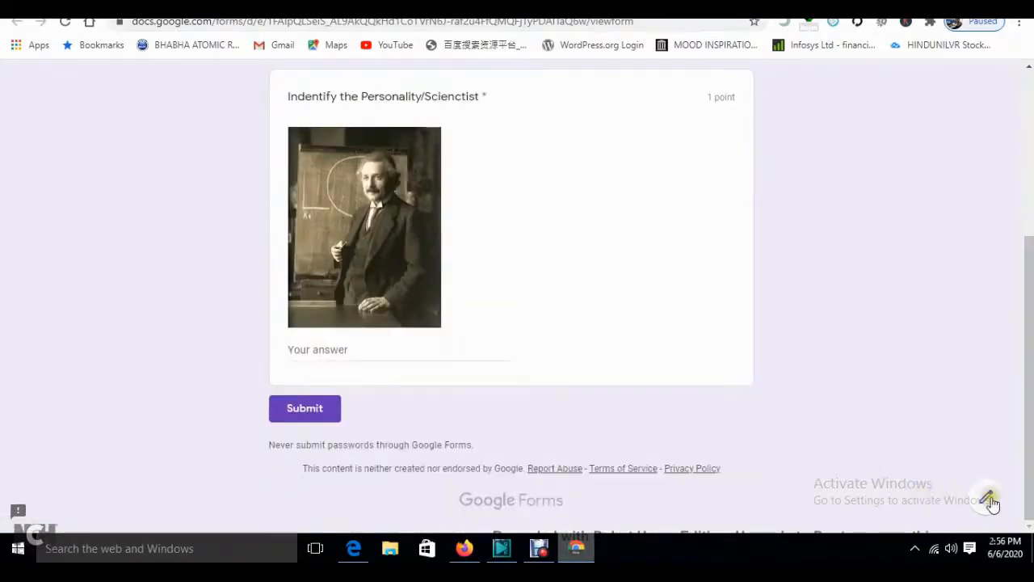
left_click(989, 500)
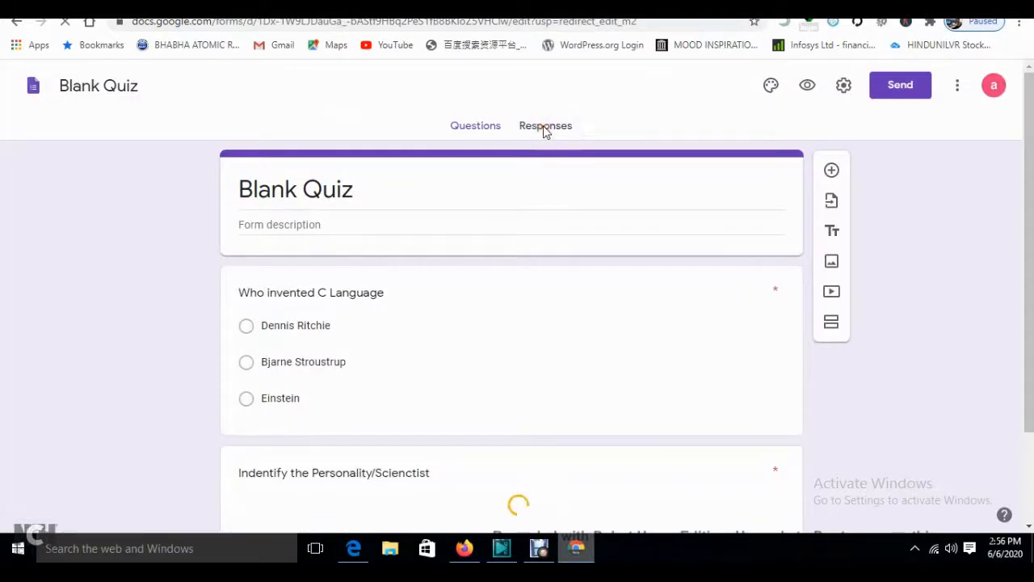
- Open the Blank Quiz responses summary, showing 1 response averaging 0/2 points
left_click(548, 136)
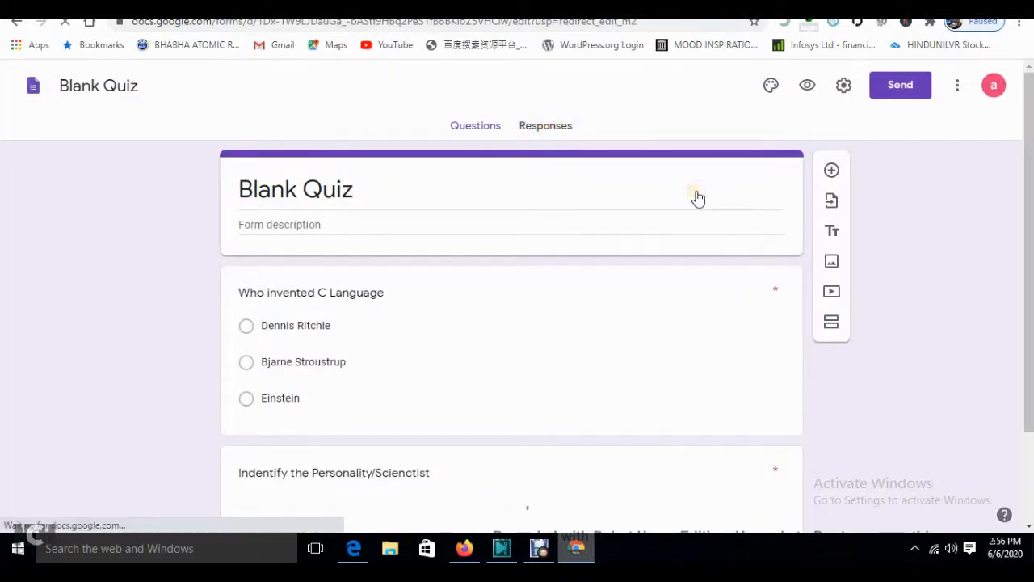
left_click(562, 130)
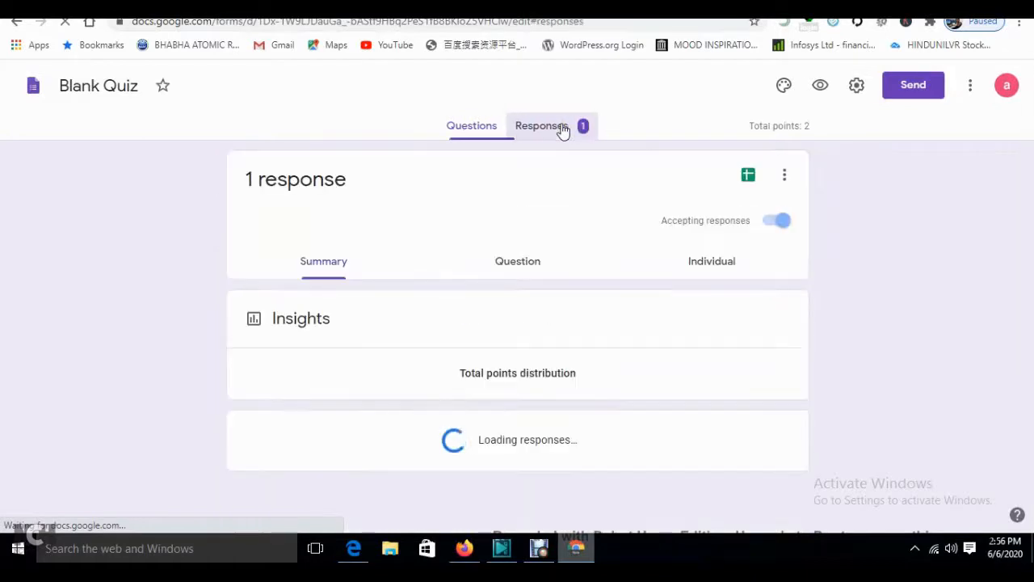
scroll(819, 166, "down", 2)
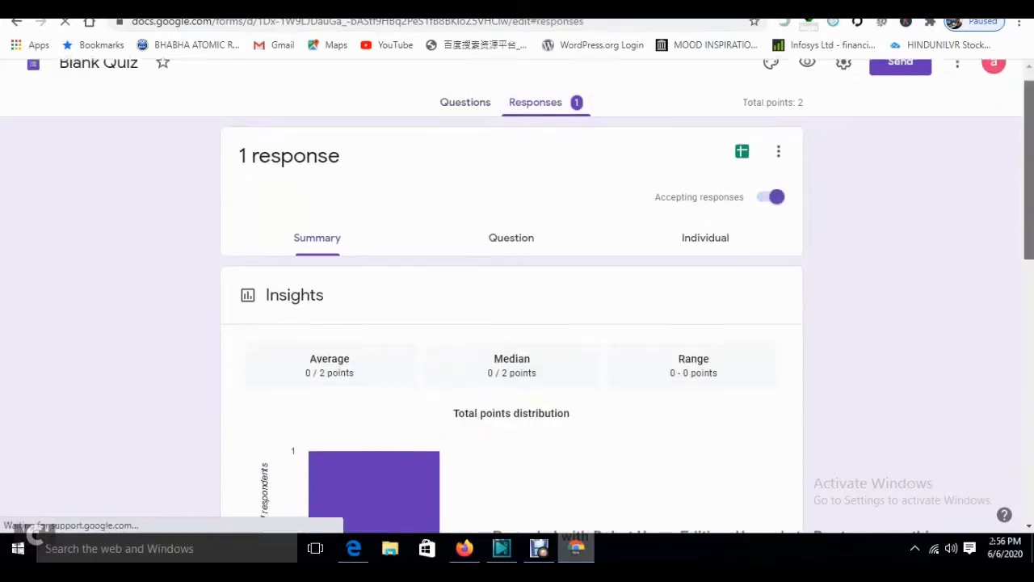
scroll(511, 296, "down", 1)
scroll(511, 296, "down", 1)
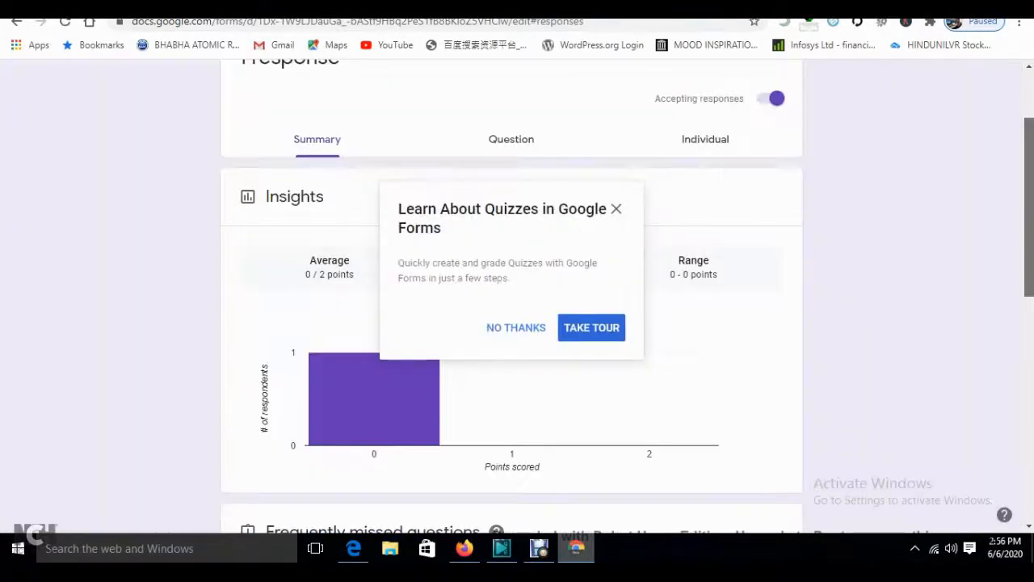
left_click(615, 210)
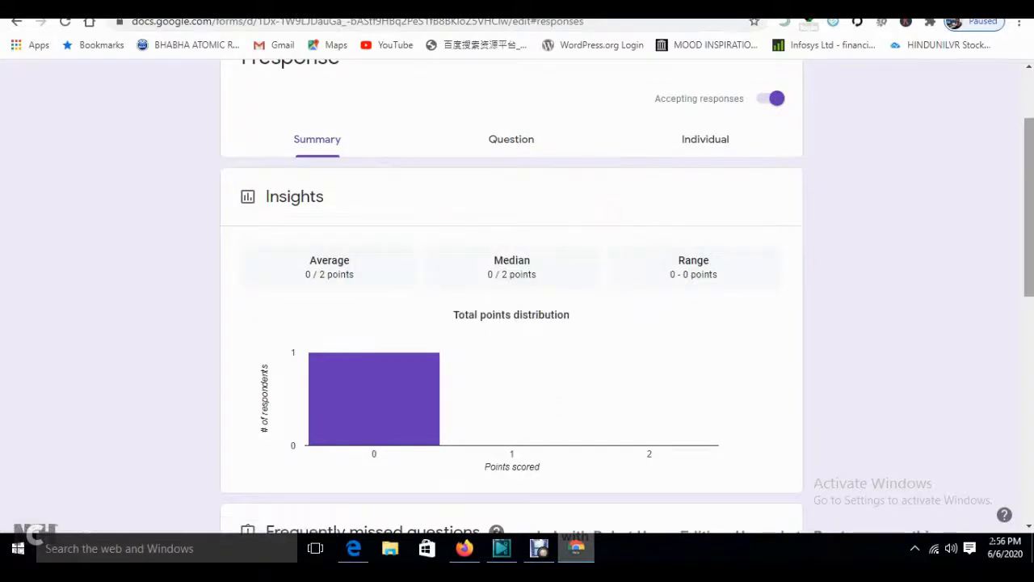
scroll(511, 296, "down", 4)
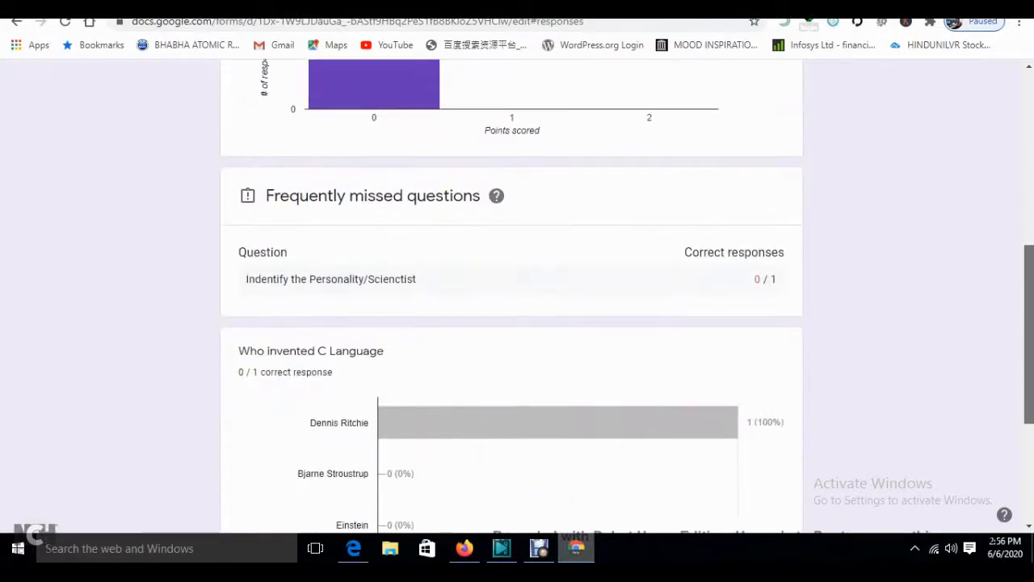
scroll(511, 296, "down", 3)
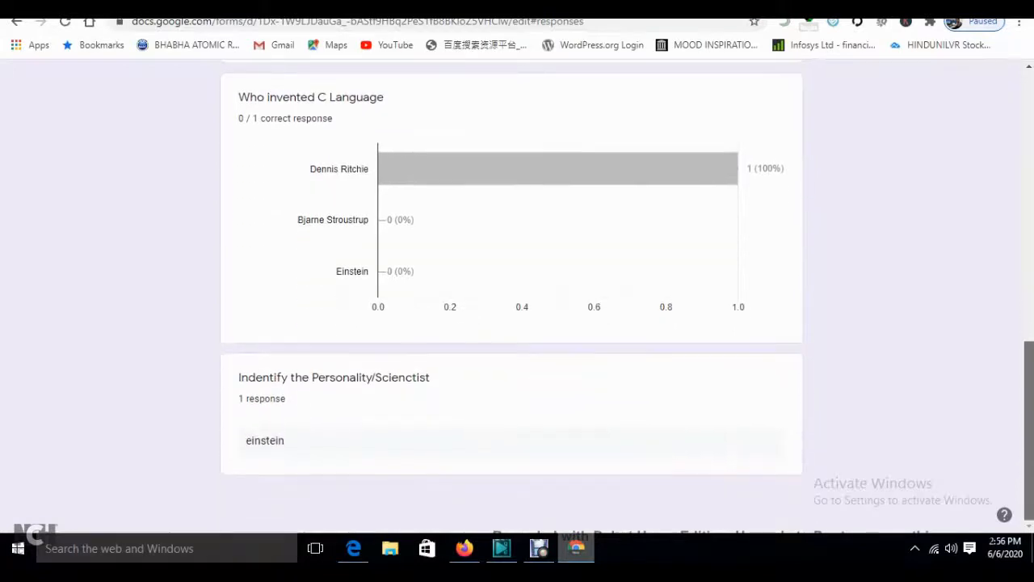
scroll(772, 295, "up", 3)
- View the answers to the frequently missed personality question
left_click(761, 281)
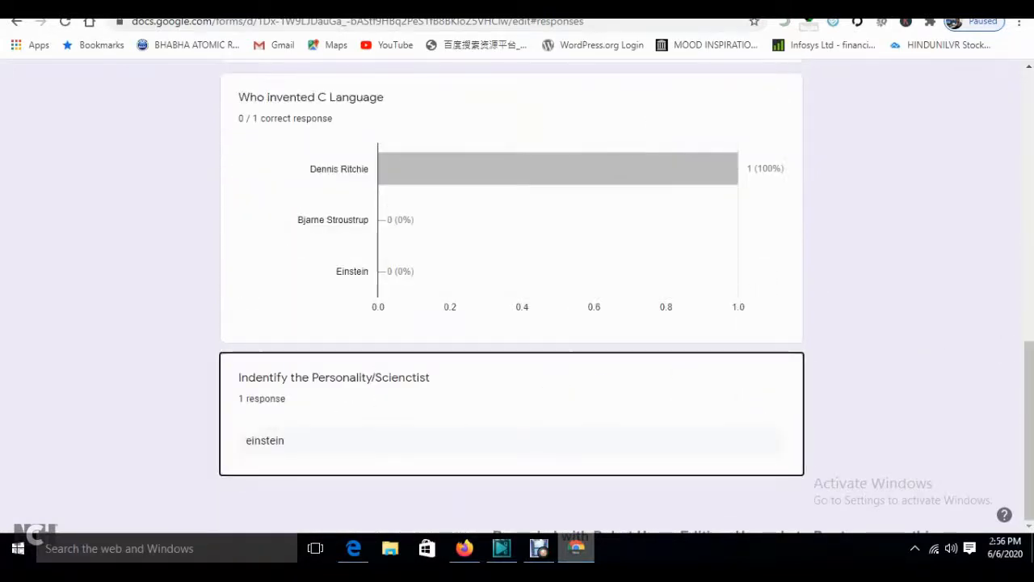
scroll(549, 401, "up", 3)
scroll(511, 311, "up", 4)
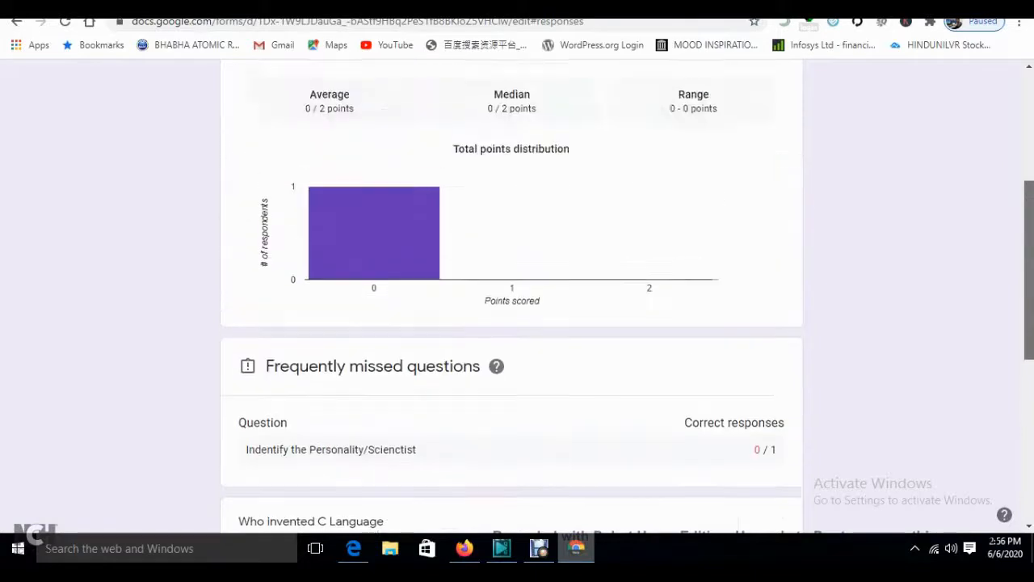
scroll(741, 377, "down", 3)
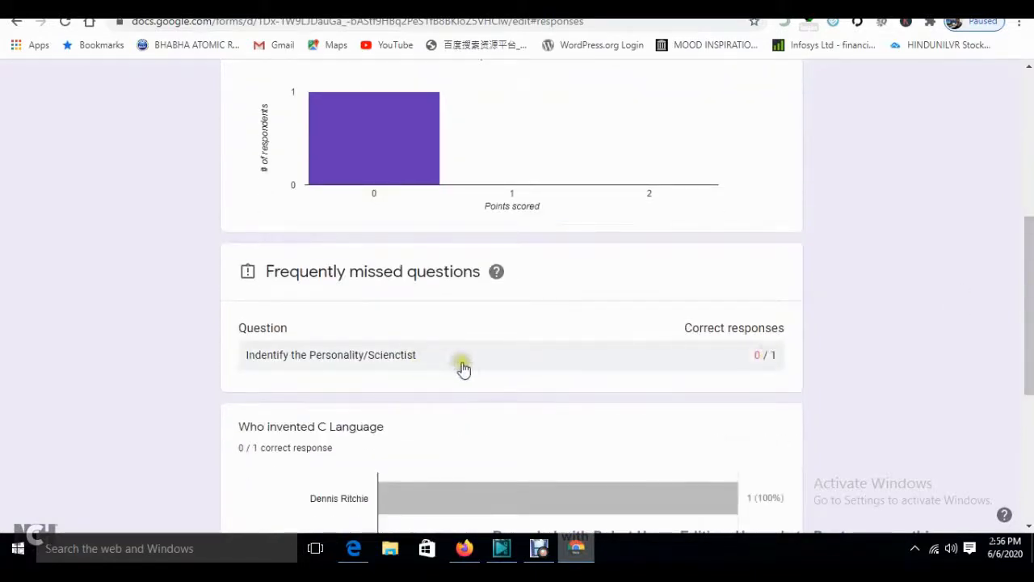
left_click(770, 355)
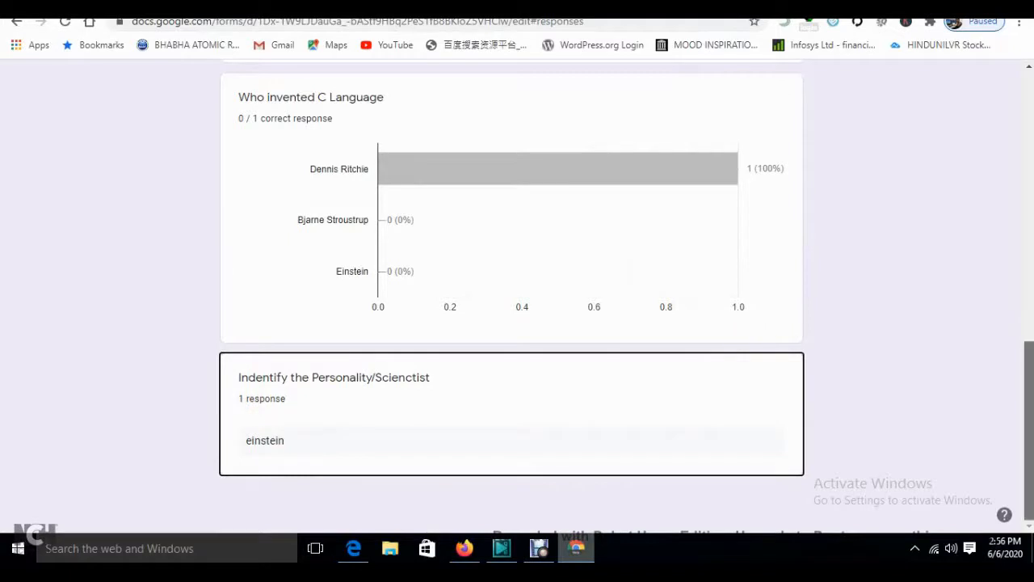
scroll(741, 334, "up", 4)
scroll(741, 333, "up", 5)
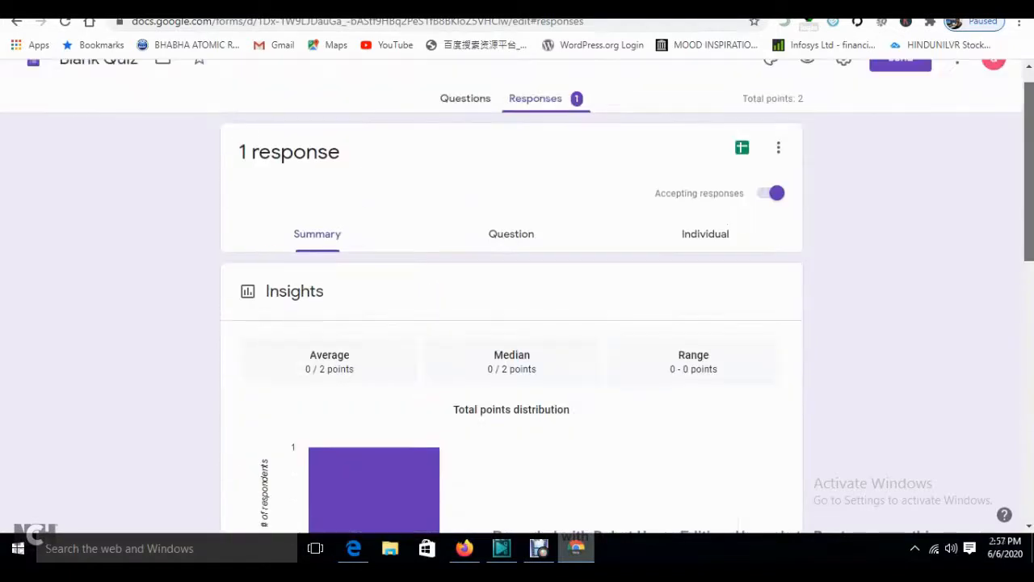
- In the Question view, mark the Dennis Ritchie answer correct and save
left_click(520, 232)
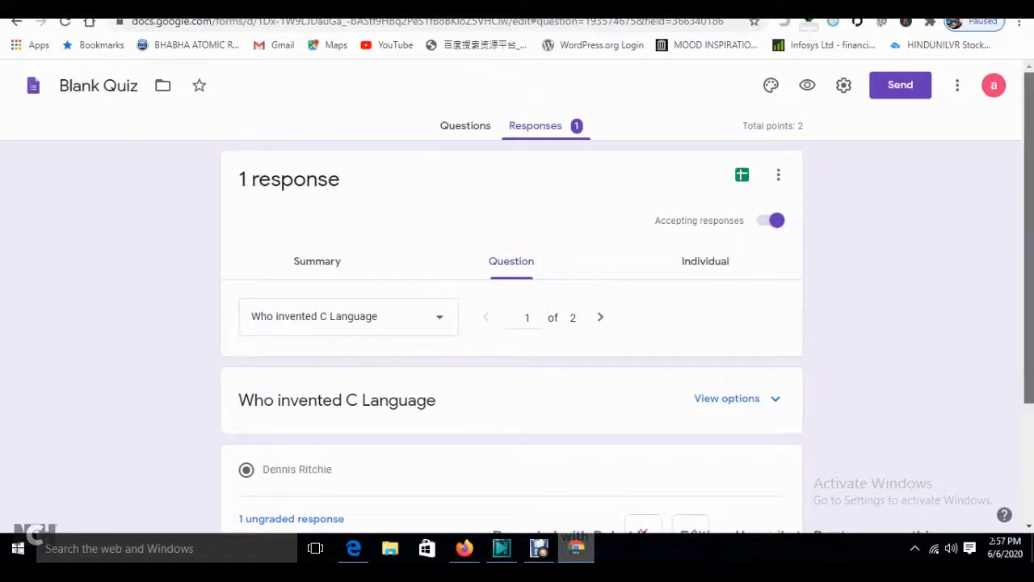
scroll(730, 271, "down", 2)
scroll(688, 357, "up", 2)
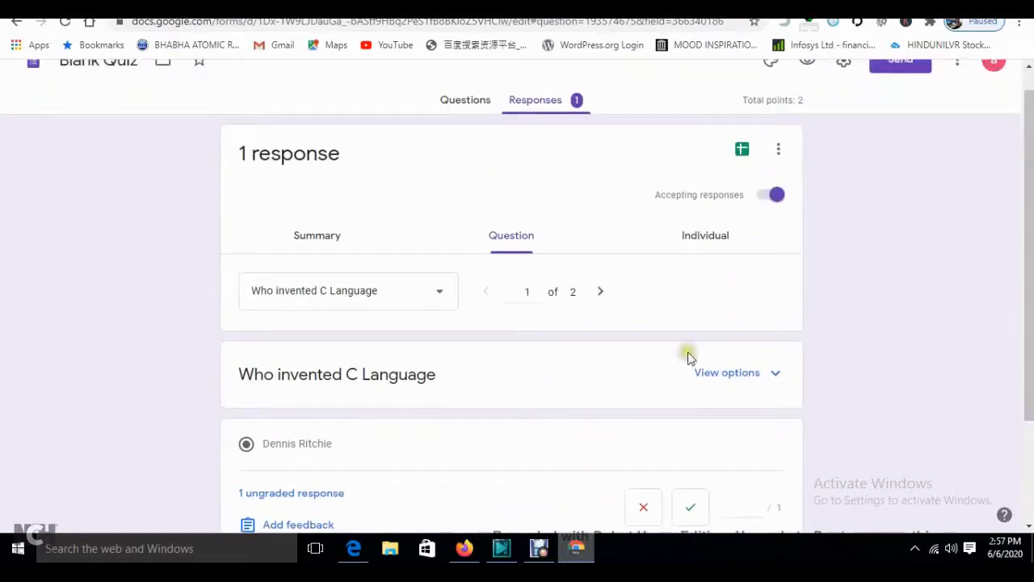
left_click(687, 509)
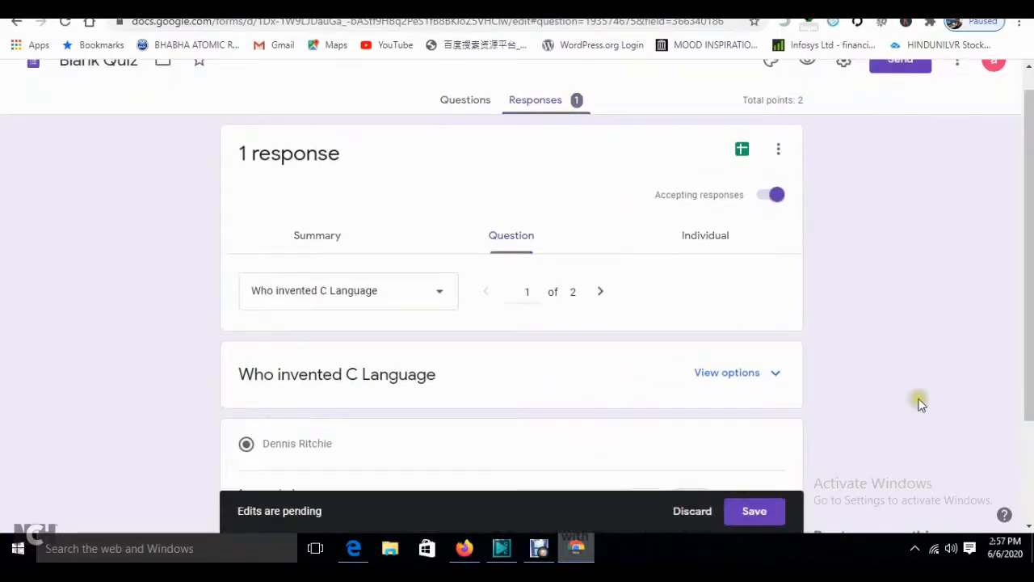
scroll(1023, 351, "down", 2)
left_click(760, 516)
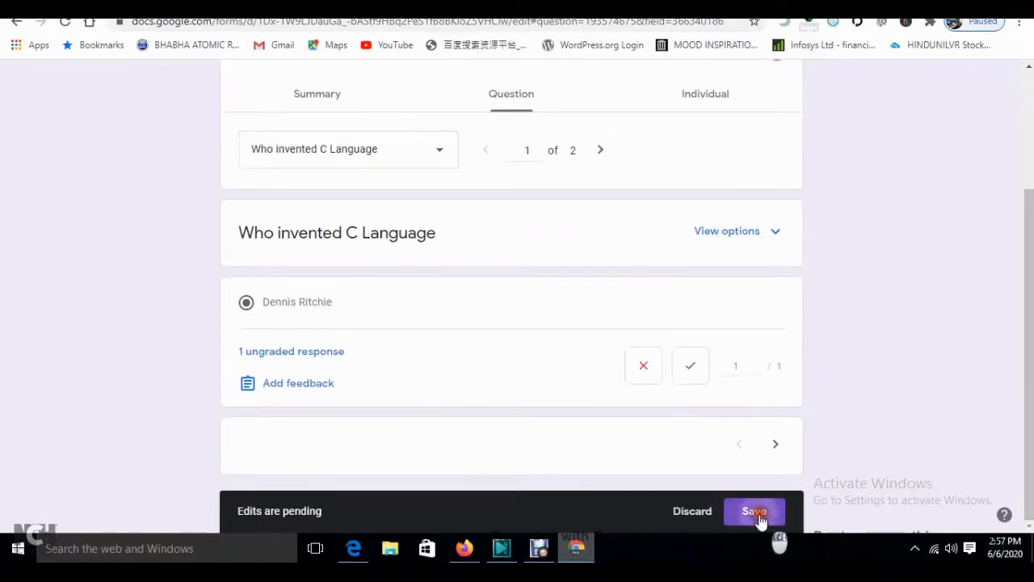
scroll(1027, 299, "down", 2)
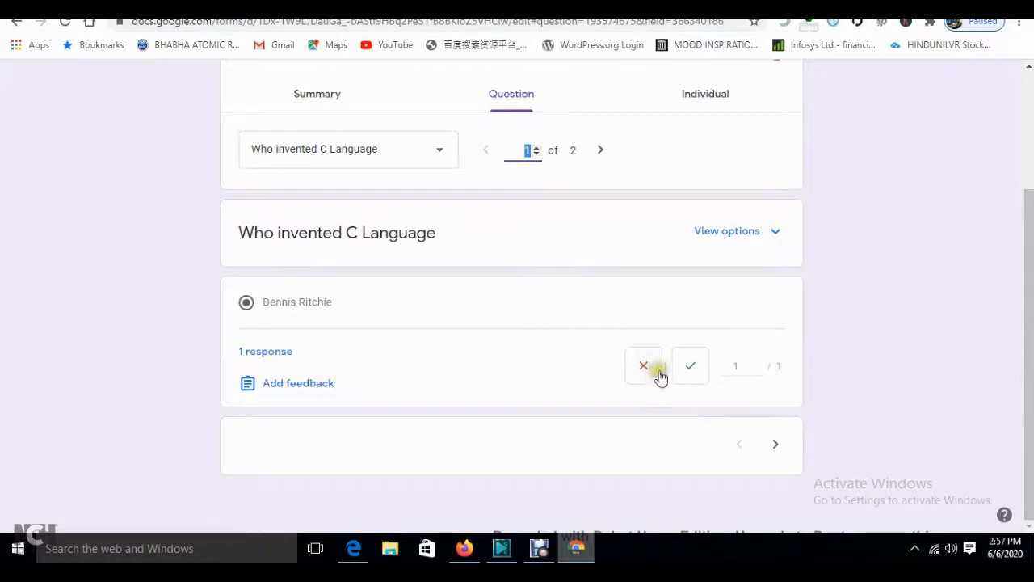
- Mark the einstein answer to question 2 correct and save
left_click(775, 444)
left_click(695, 366)
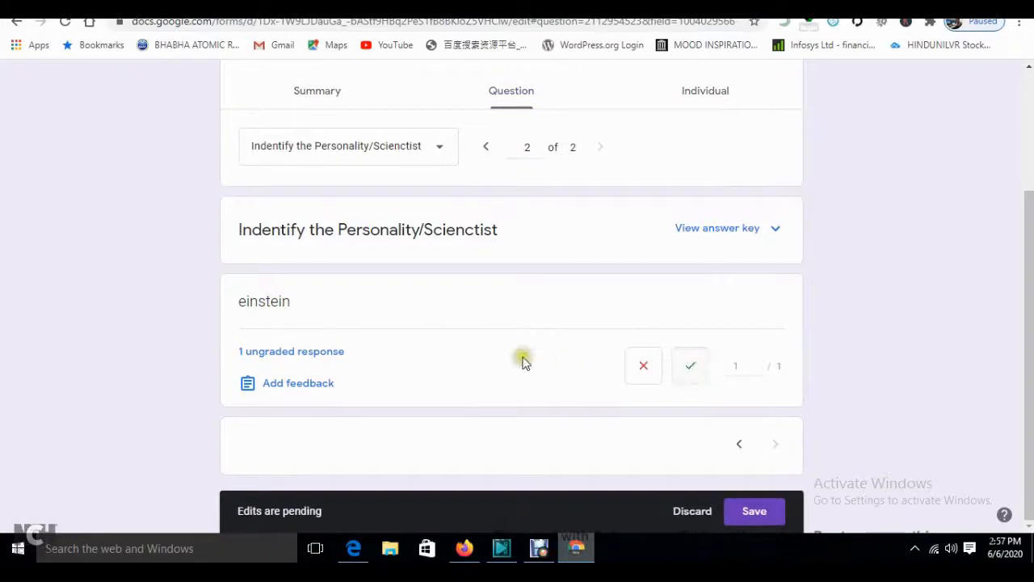
left_click(691, 378)
left_click(756, 510)
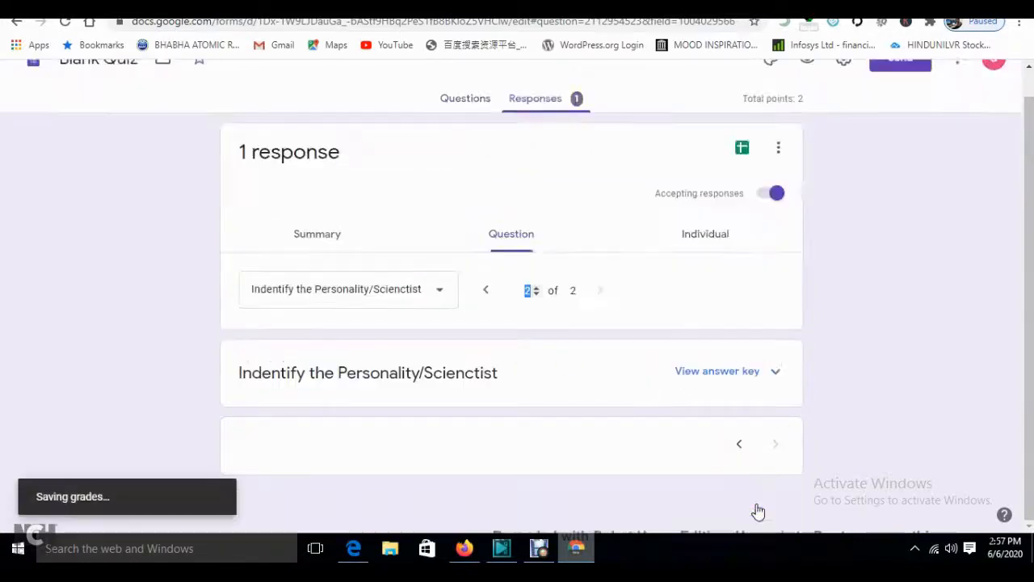
scroll(557, 288, "up", 2)
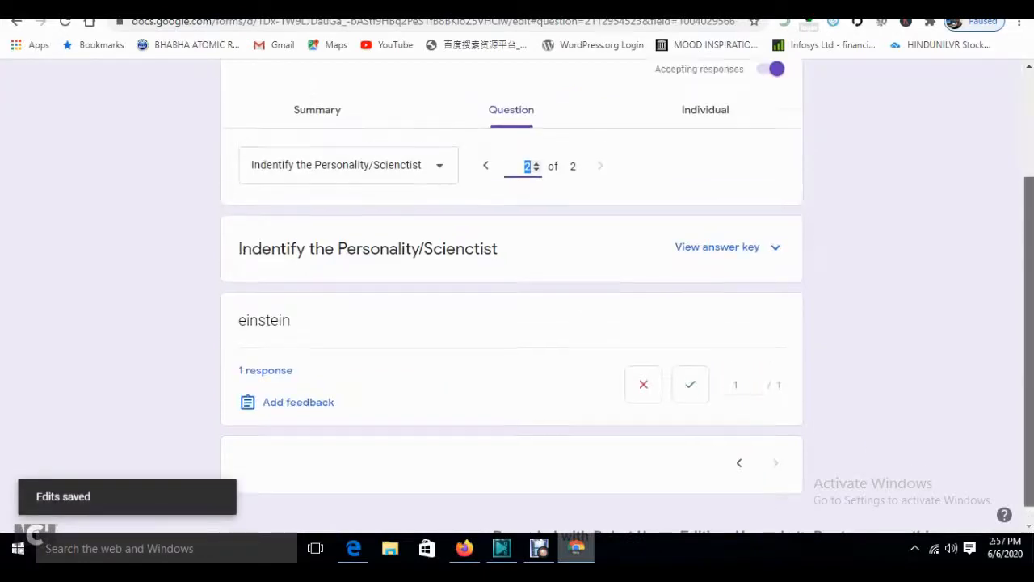
- Review the overall response summary, now averaging 2/2 points
left_click(557, 289)
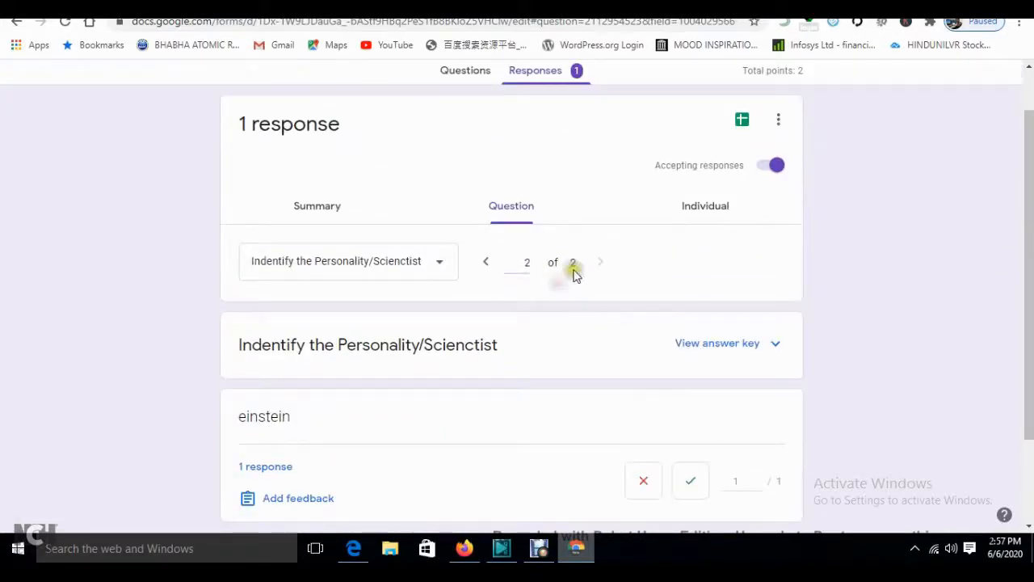
left_click(325, 212)
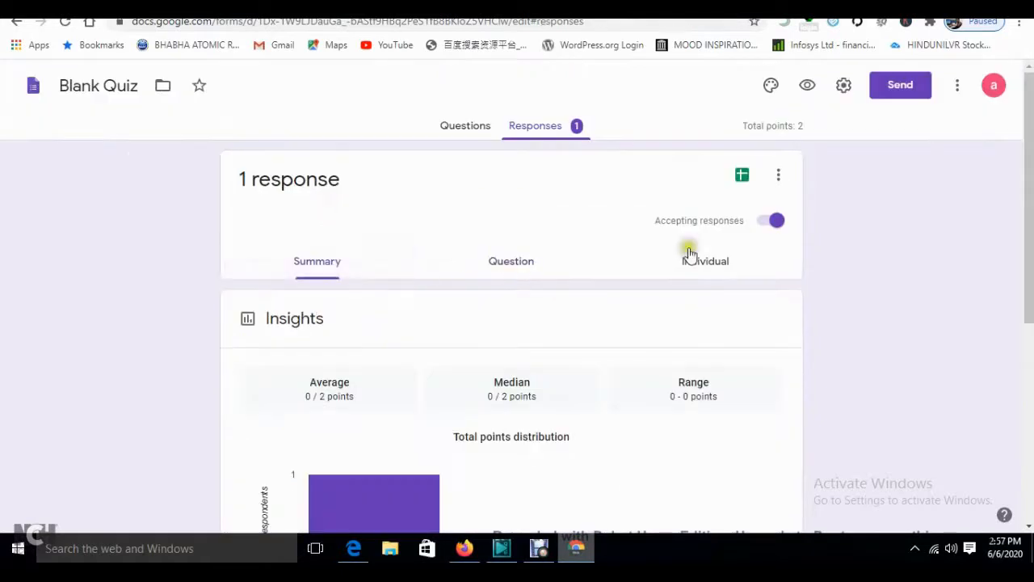
scroll(983, 234, "down", 1)
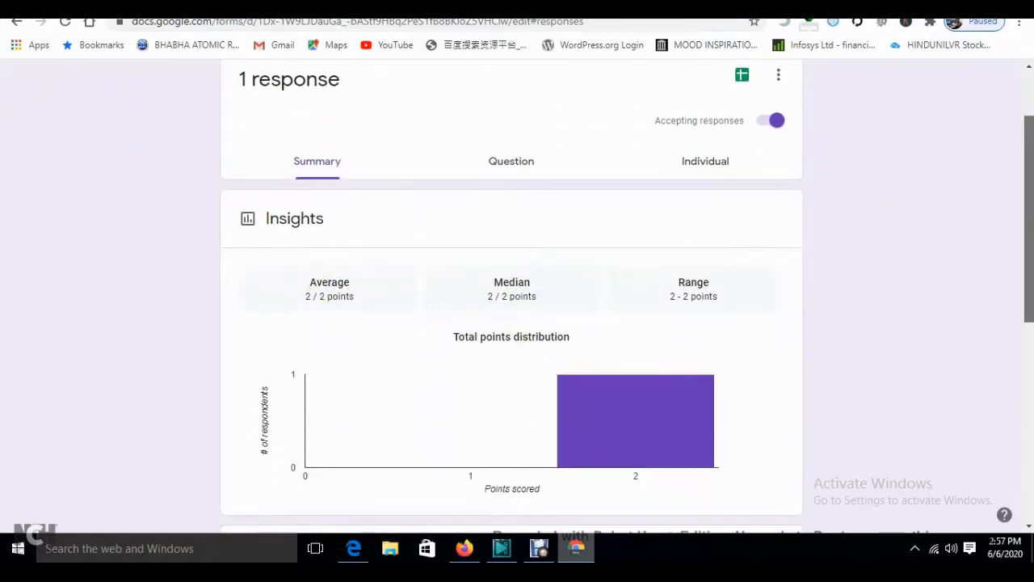
scroll(596, 363, "down", 4)
scroll(596, 363, "down", 1)
scroll(583, 233, "up", 10)
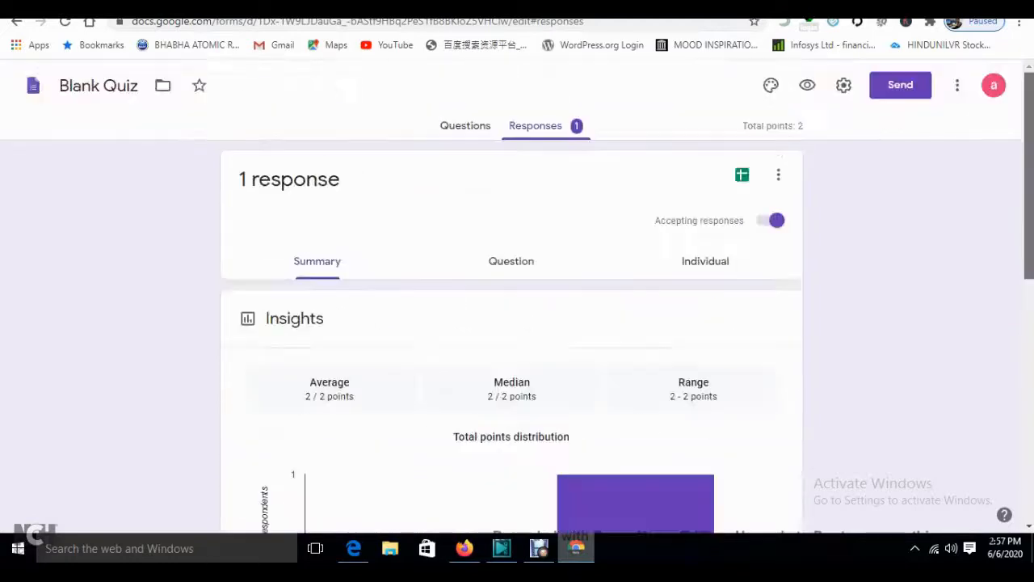
- Enter a grade of 2 for the Physics Numericals submission
key("ctrl+shift+Tab")
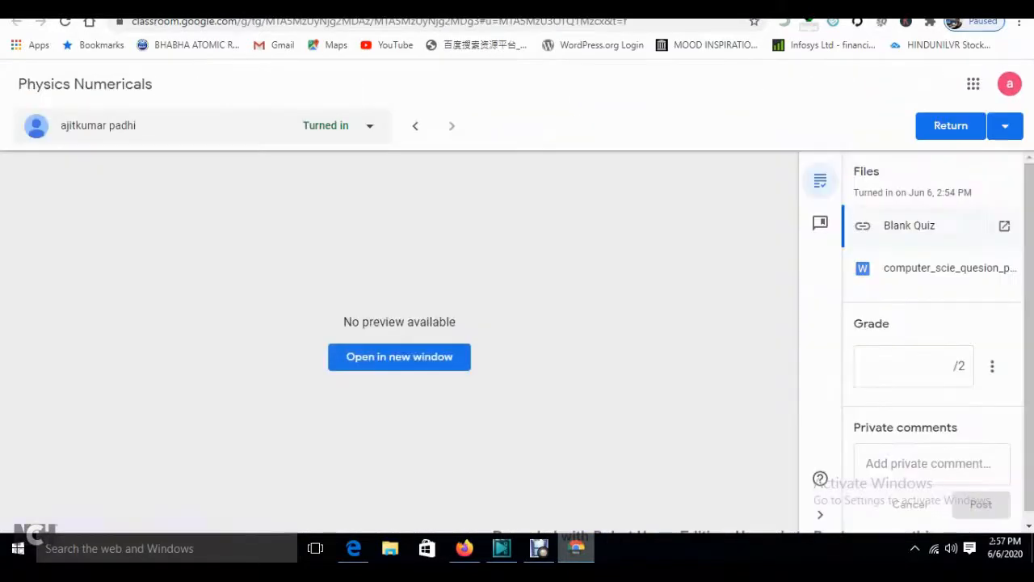
left_click(937, 371)
type("2")
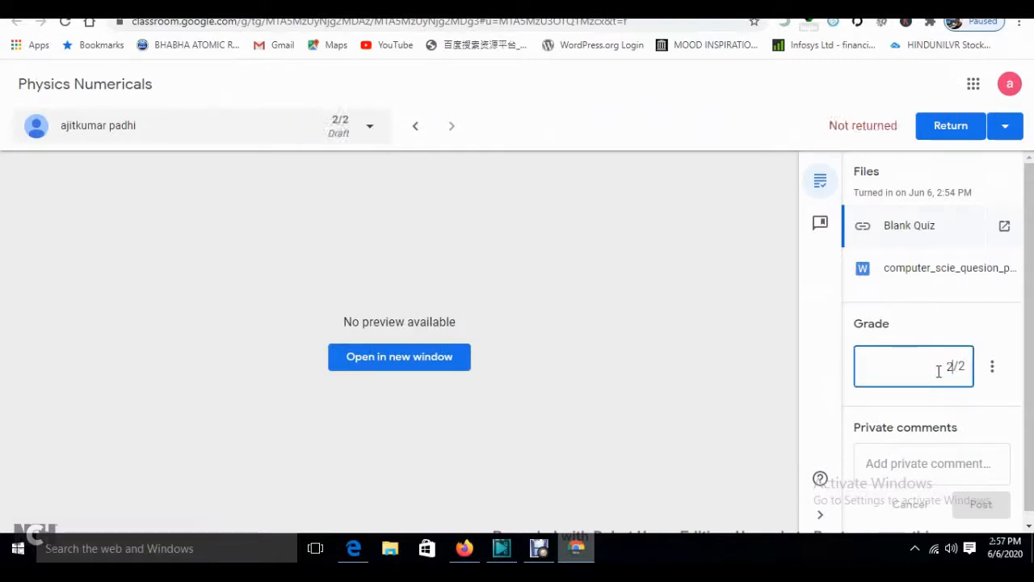
- Post the private comment 'good' and return the work to the student
left_click(917, 472)
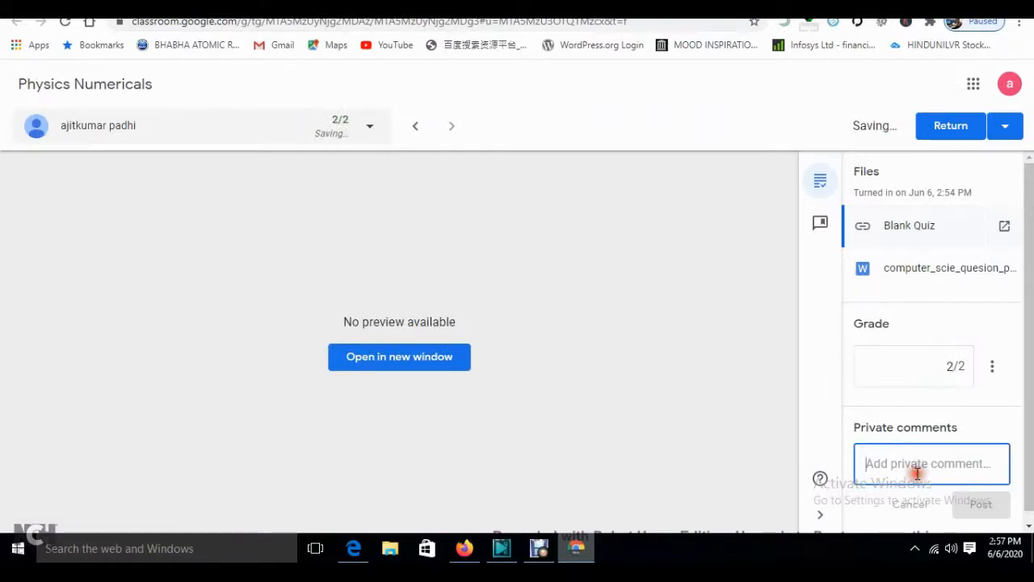
type("good")
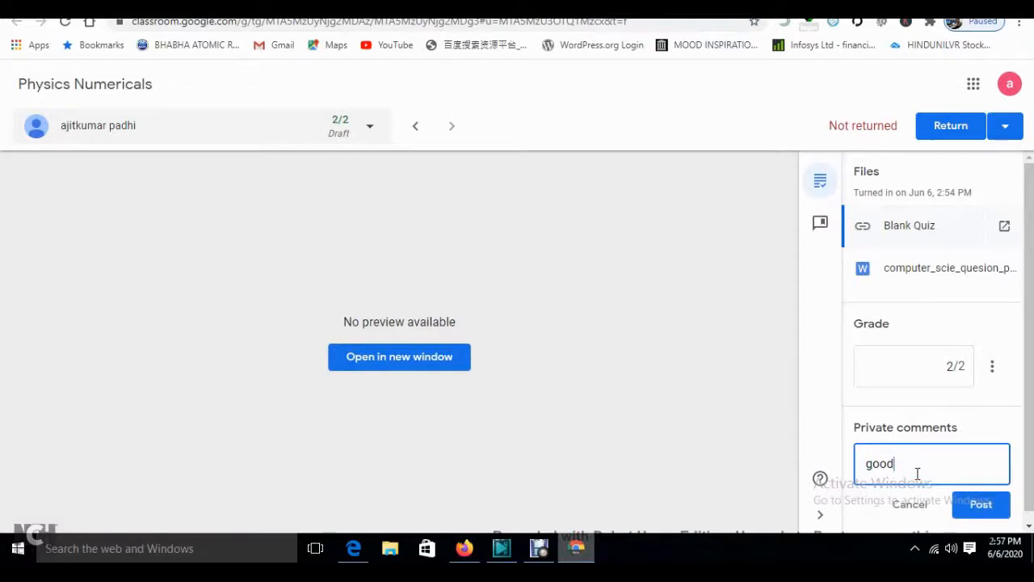
left_click(991, 509)
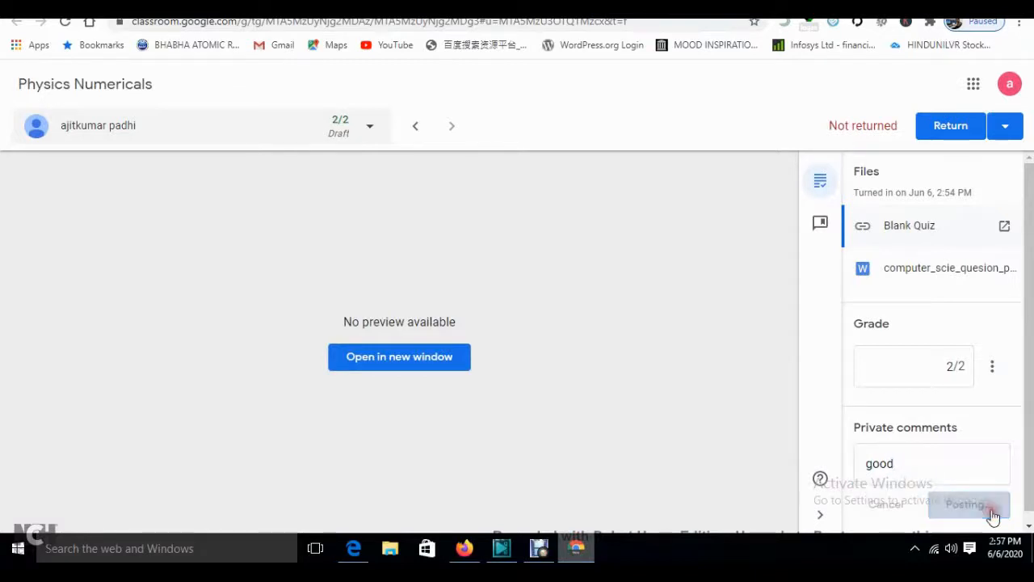
left_click(959, 127)
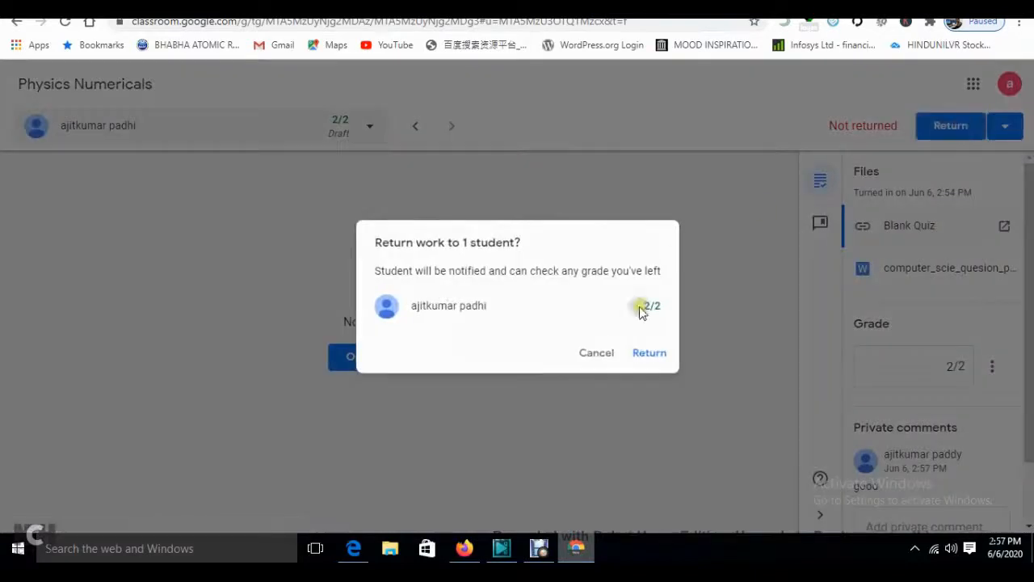
left_click(649, 353)
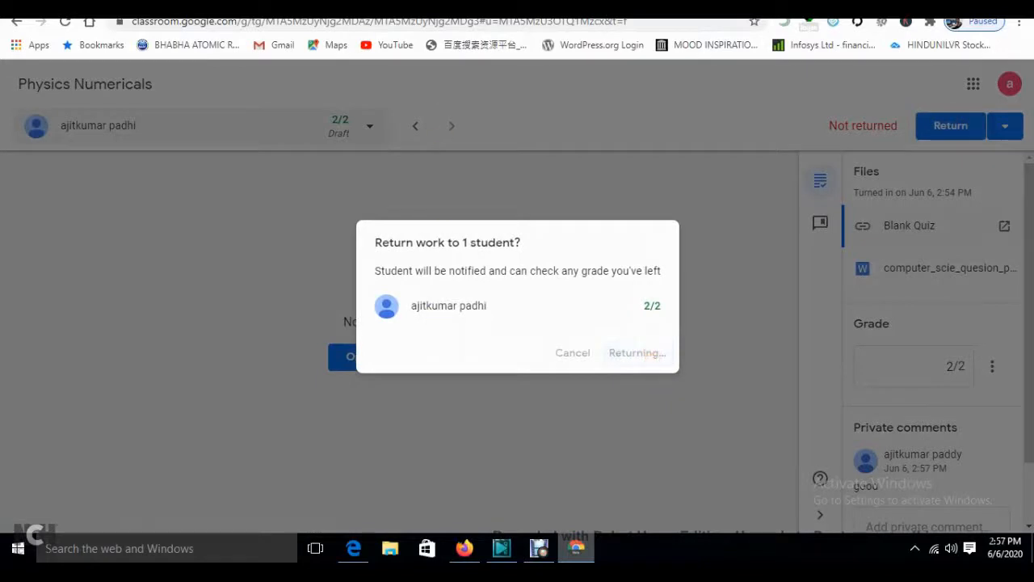
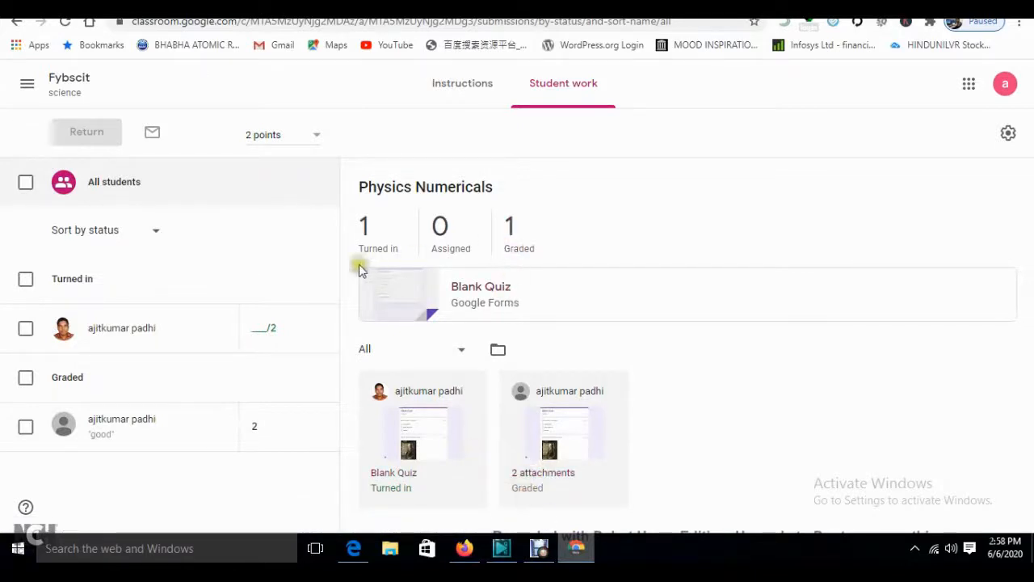
- Return to the Fybscit class stream and dismiss the 'Customize how Classwork appears' tip
left_click(78, 85)
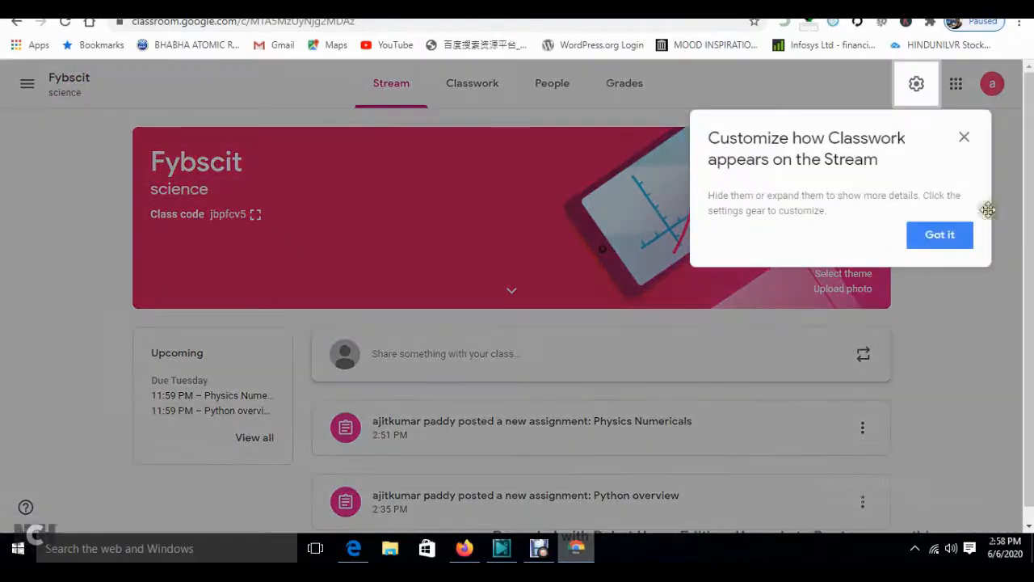
left_click(966, 139)
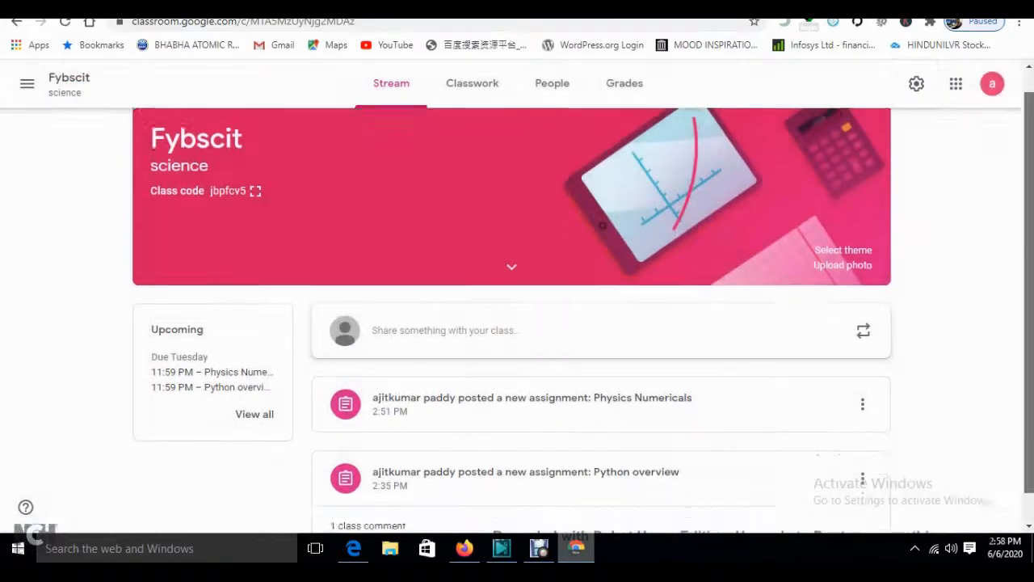
- Post 'Tommorow lecture @ 11 am' to all students, then reload Fybscit in the student's browser
left_click(431, 356)
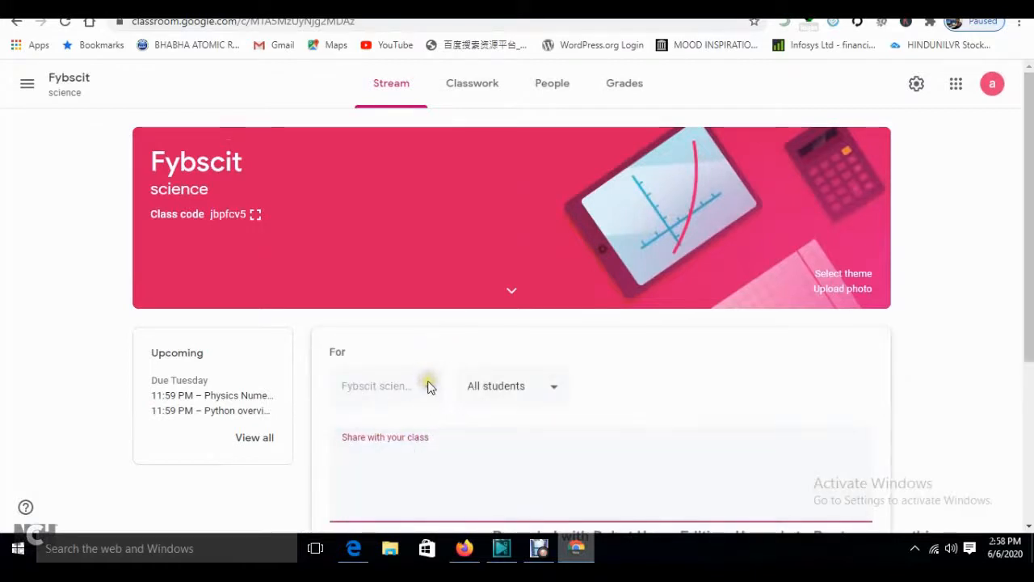
left_click(490, 390)
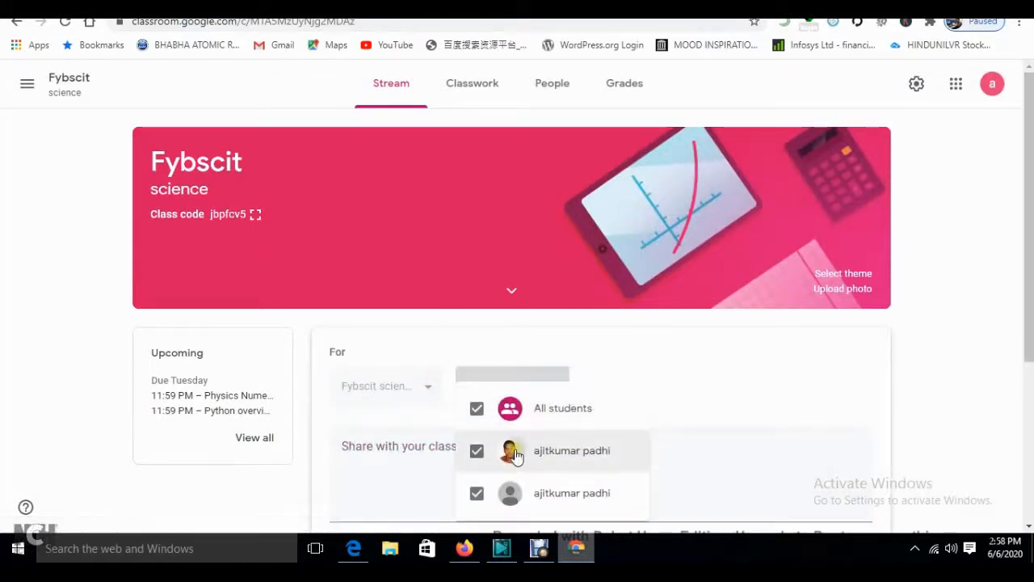
left_click(709, 399)
left_click(412, 452)
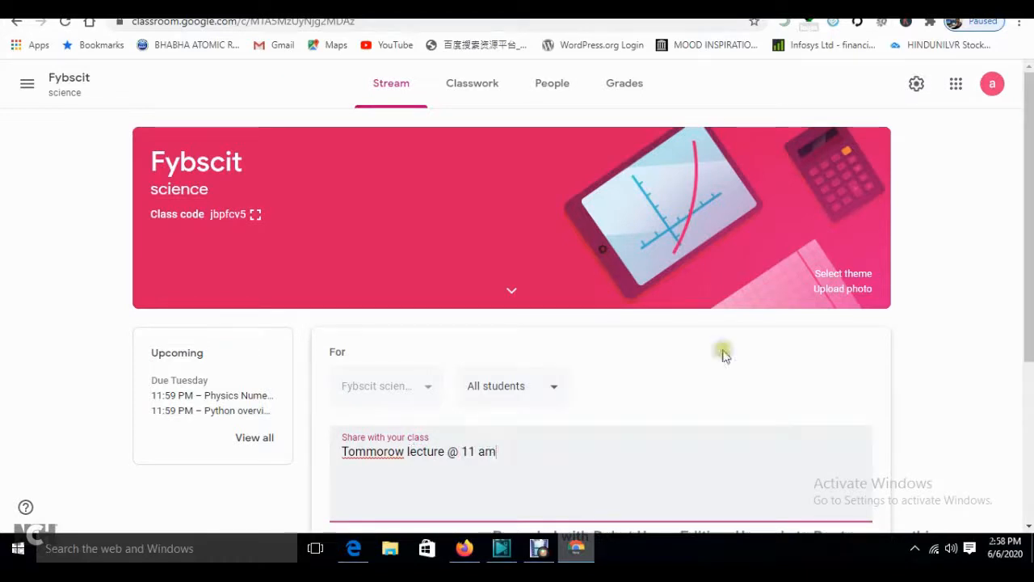
scroll(723, 355, "down", 3)
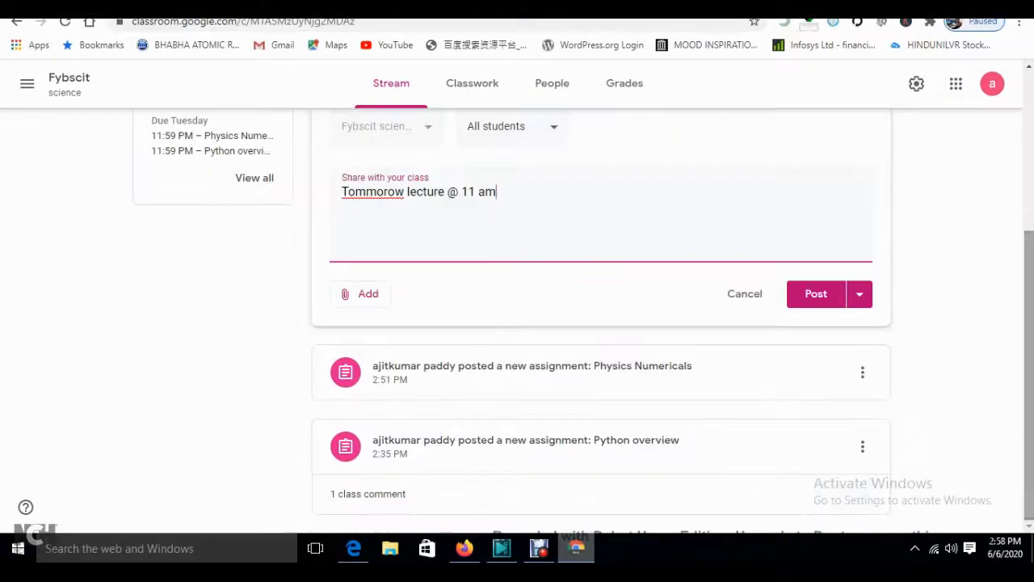
left_click(815, 292)
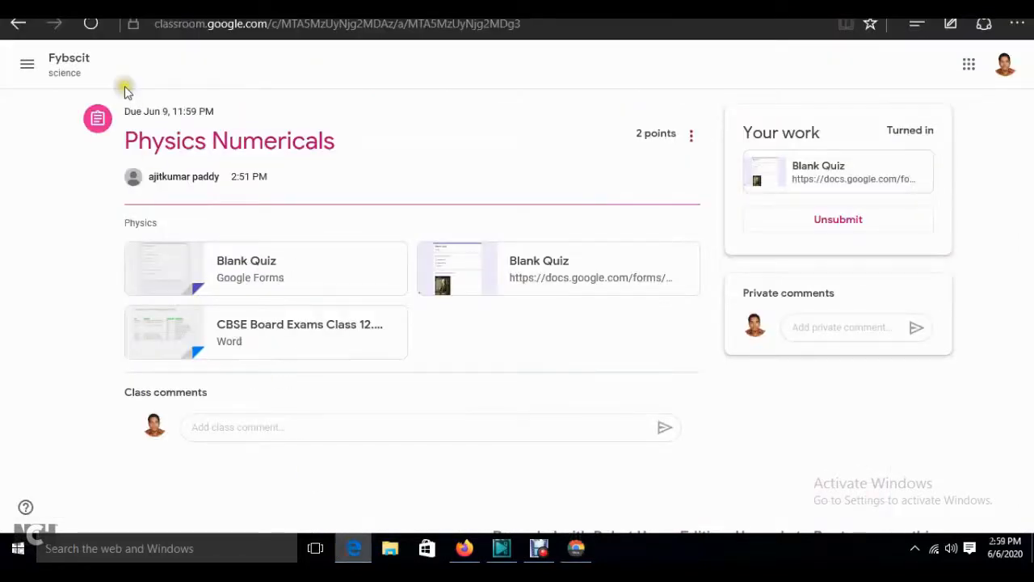
left_click(65, 62)
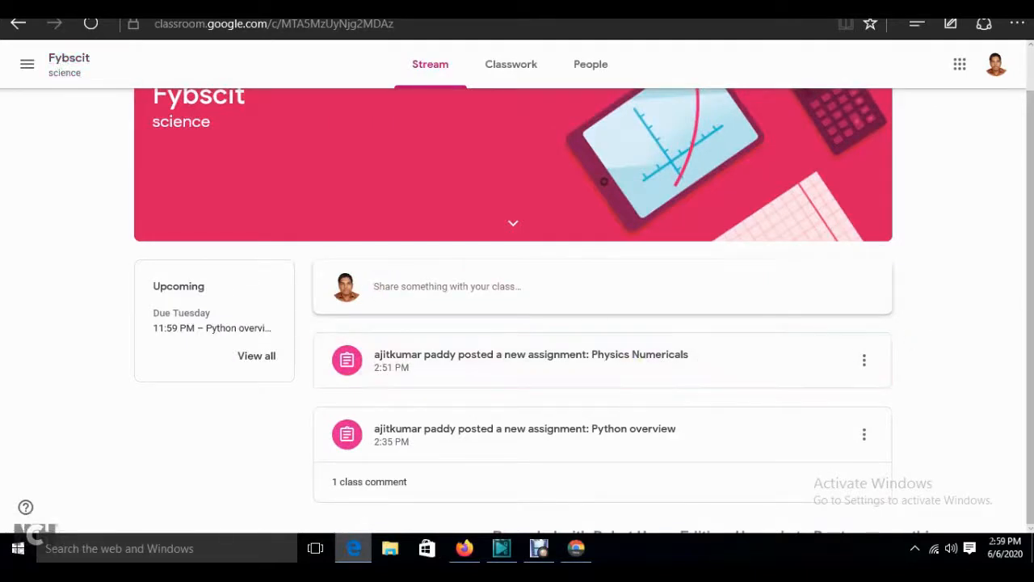
- As the student, view the full list of assigned work, then return to the Fybscit stream
left_click(256, 356)
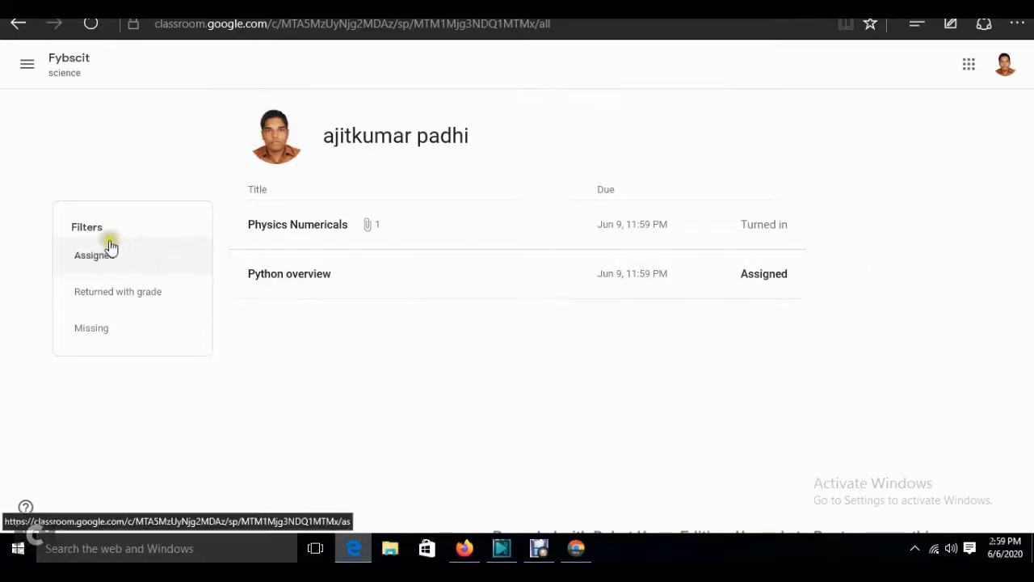
left_click(69, 70)
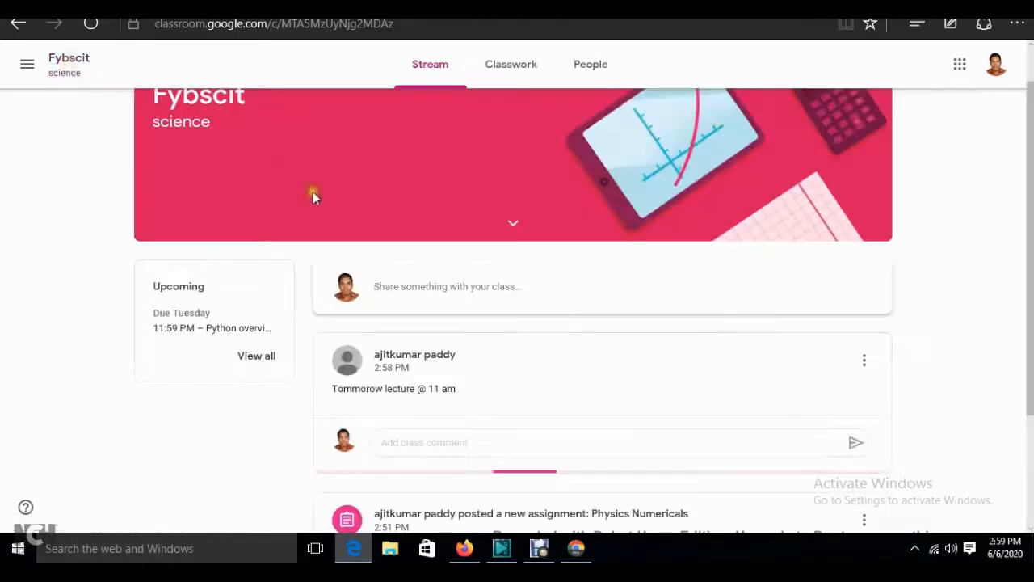
scroll(517, 323, "down", 1)
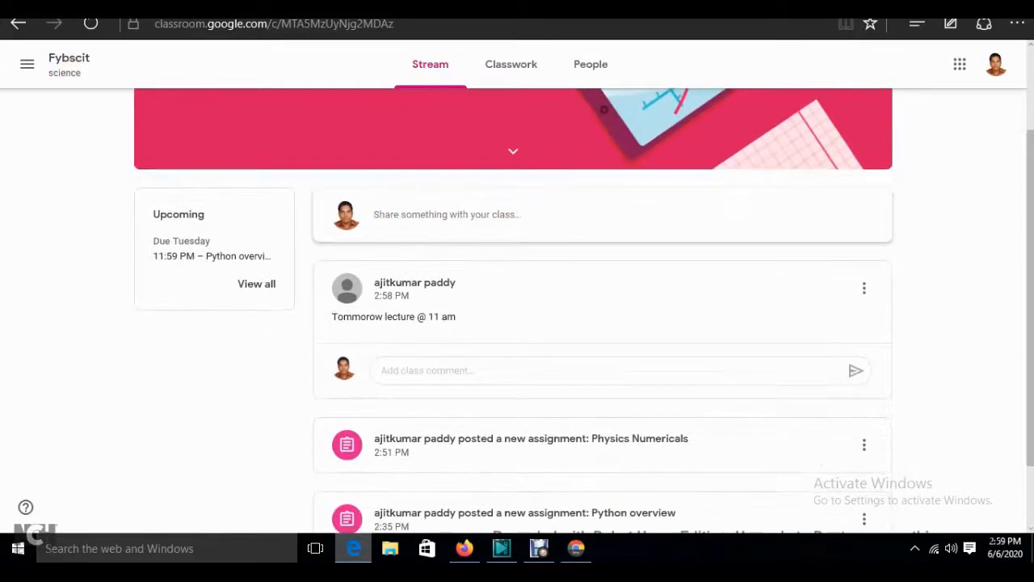
- Draft an 'ok' class comment on the lecture announcement without sending it
left_click(432, 370)
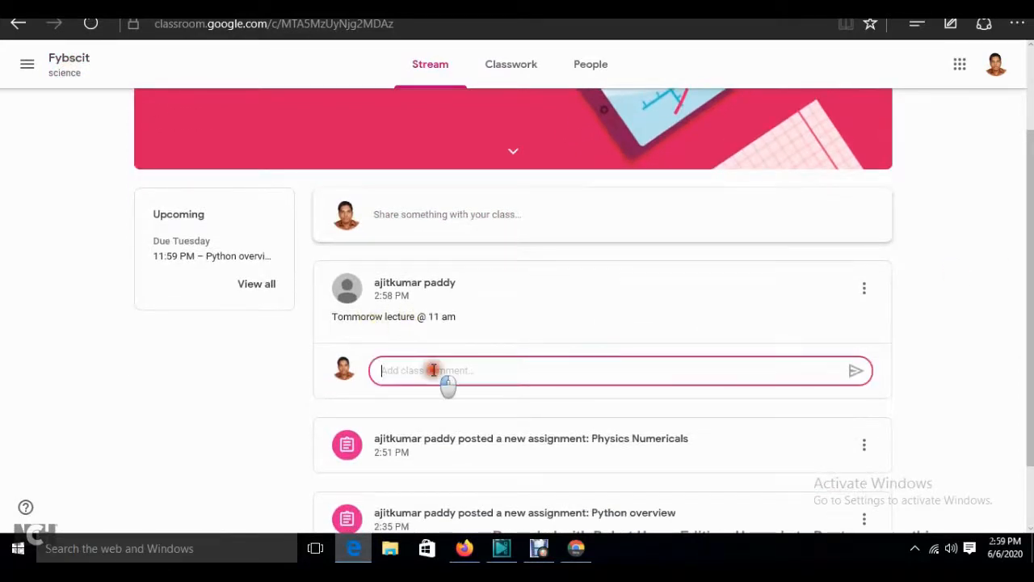
left_click(214, 400)
left_click(409, 376)
type("o")
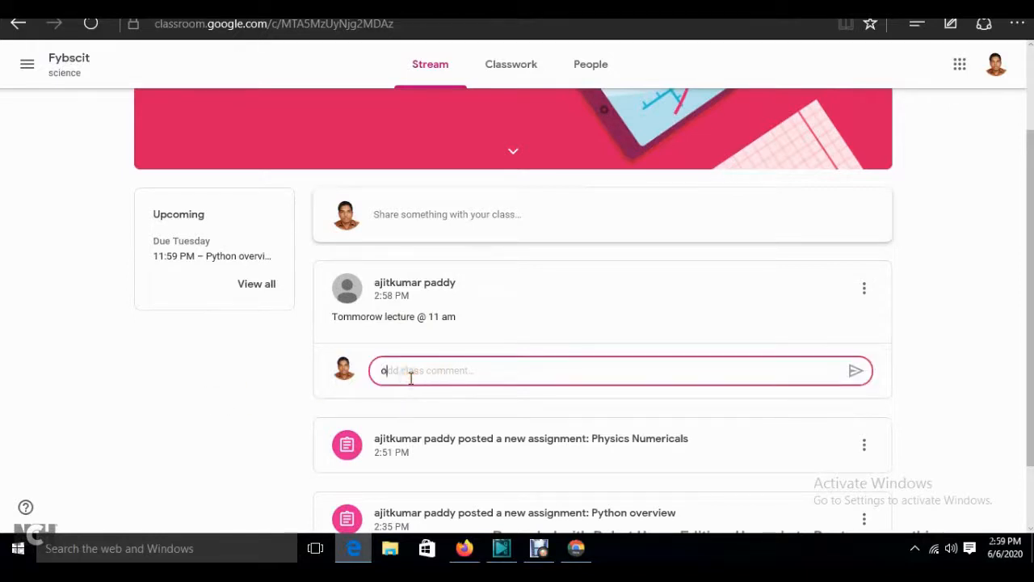
type("k")
key("Return")
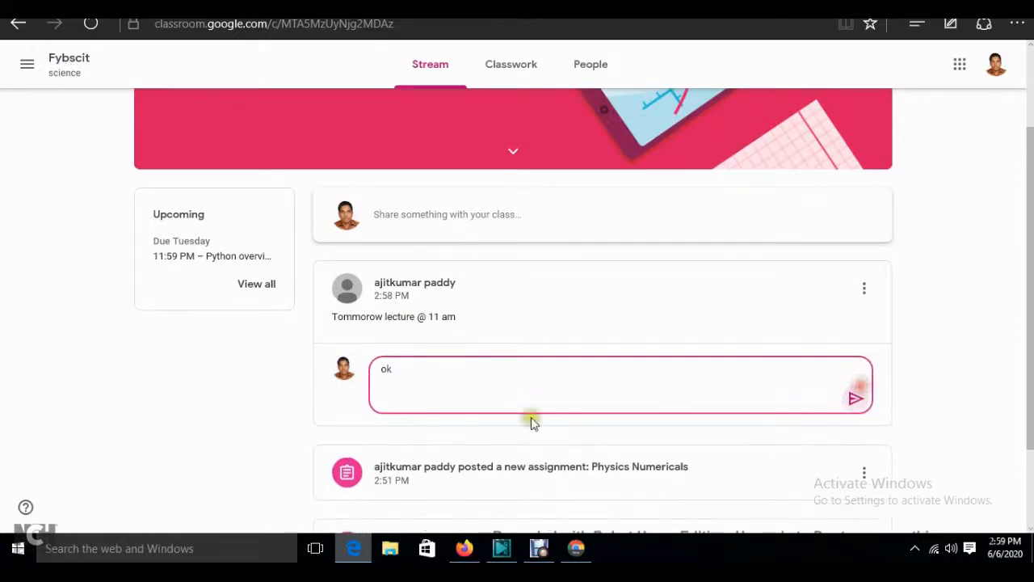
left_click(123, 427)
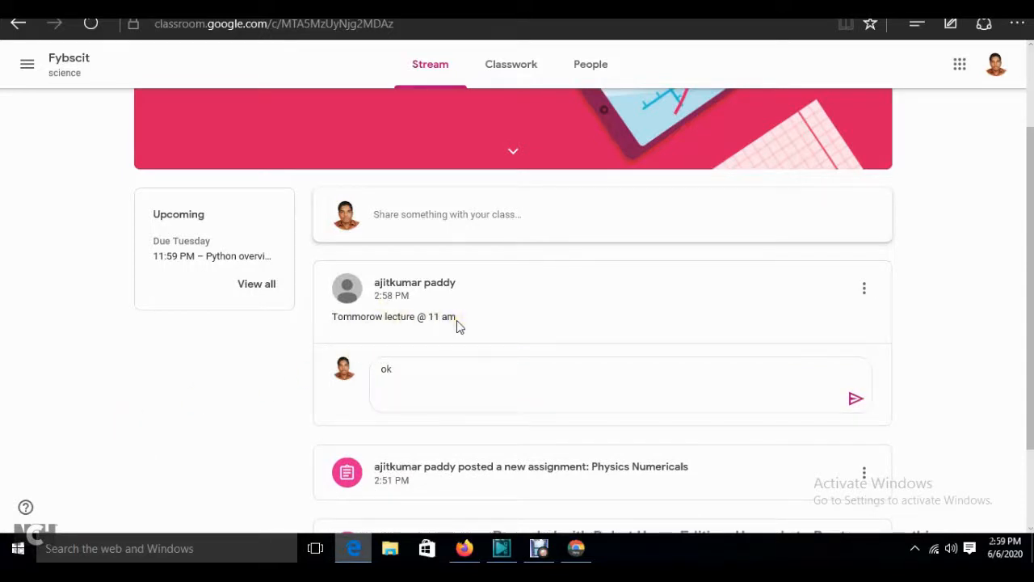
left_click(464, 548)
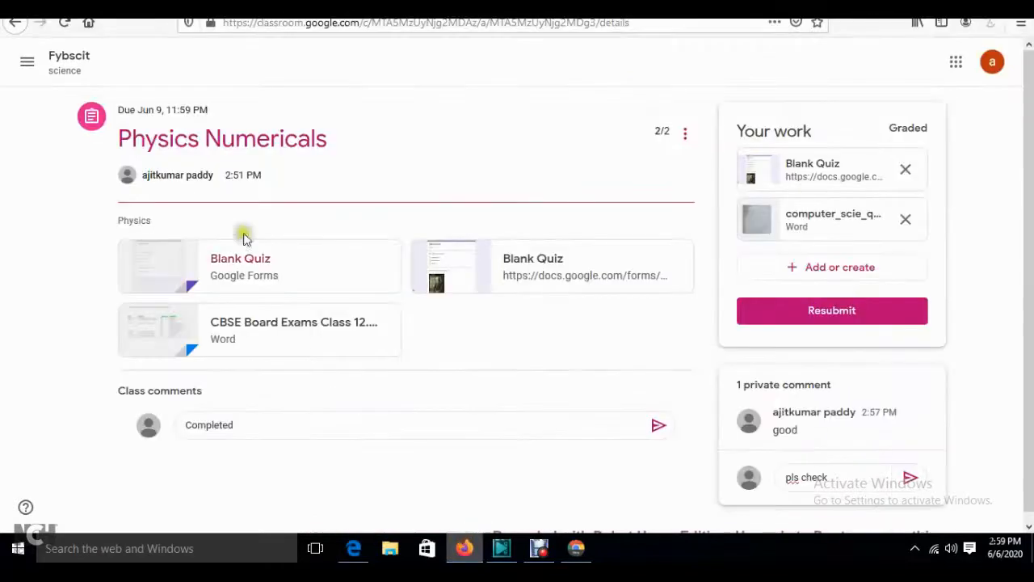
- Discard the assignment changes and post the comment 'done' under the lecture announcement
left_click(71, 68)
left_click(597, 332)
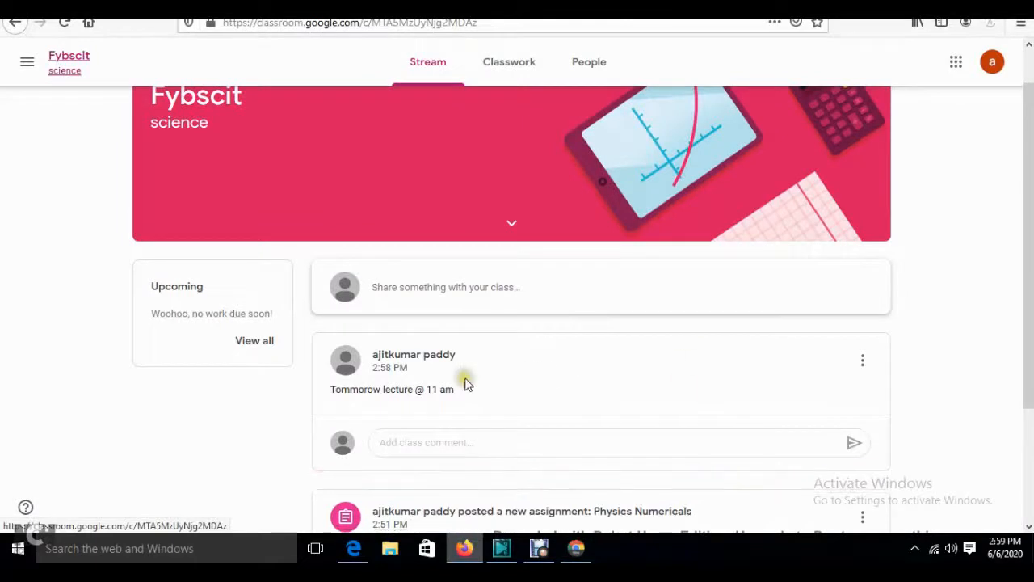
left_click(445, 441)
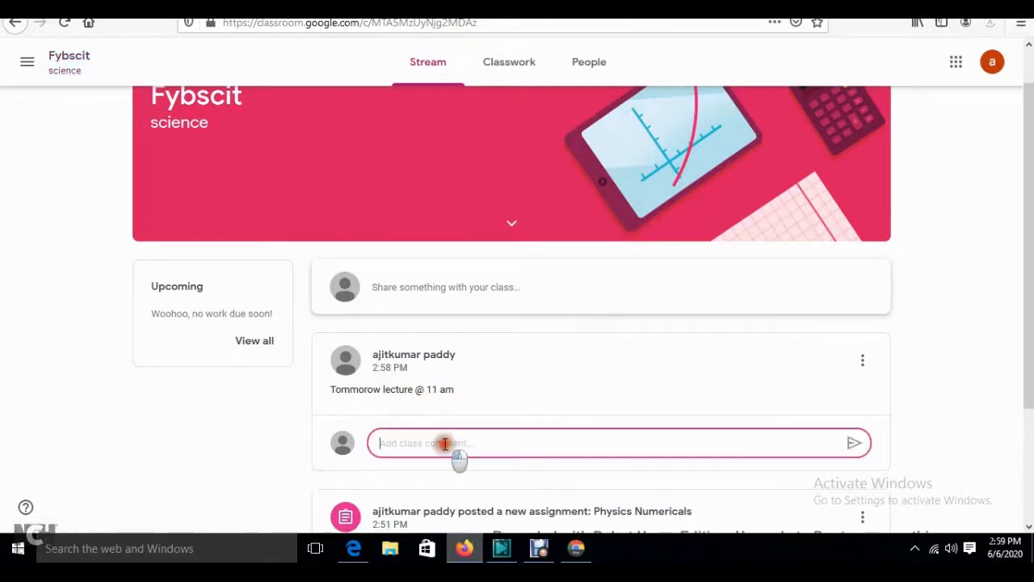
type("done")
key("Return")
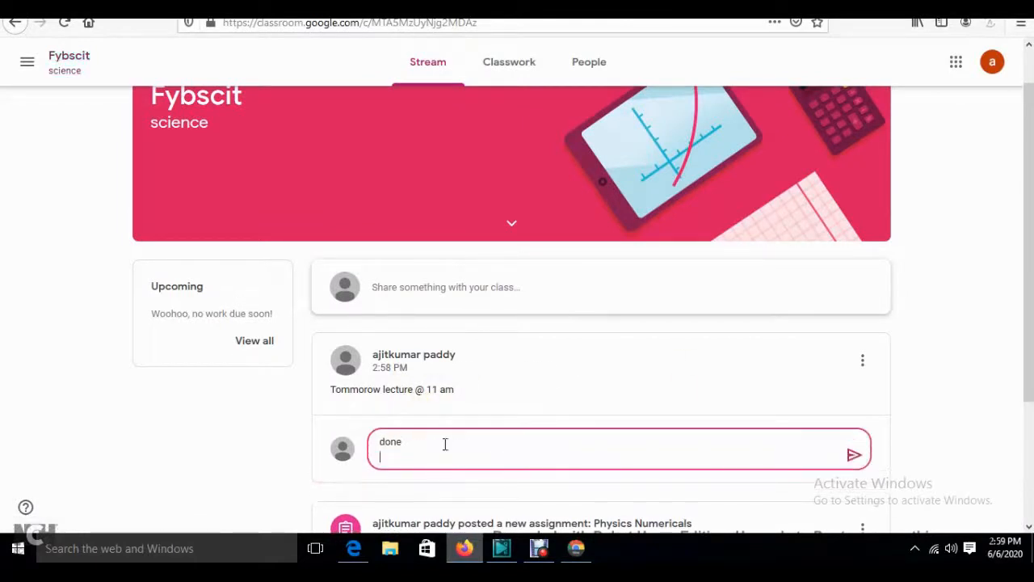
left_click(854, 455)
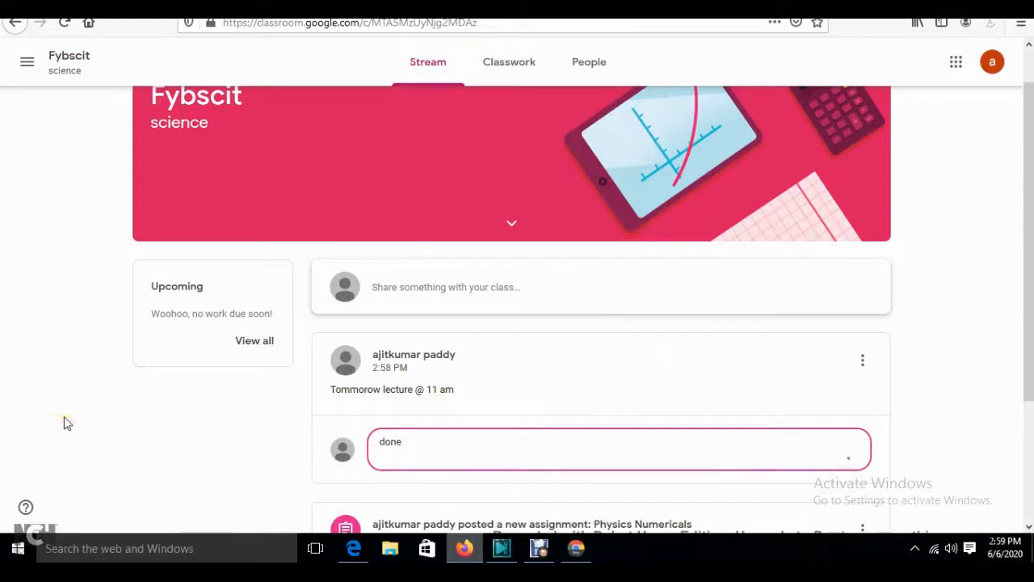
left_click(576, 548)
- Check the full upcoming work list, then open Classroom Settings from the navigation drawer
scroll(517, 323, "down", 1)
scroll(517, 324, "down", 1)
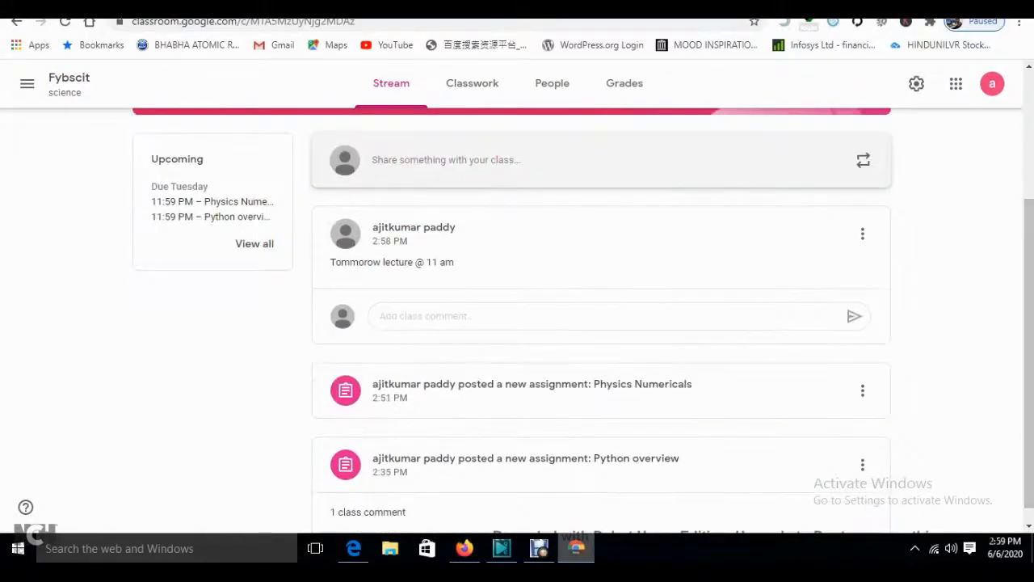
left_click(254, 245)
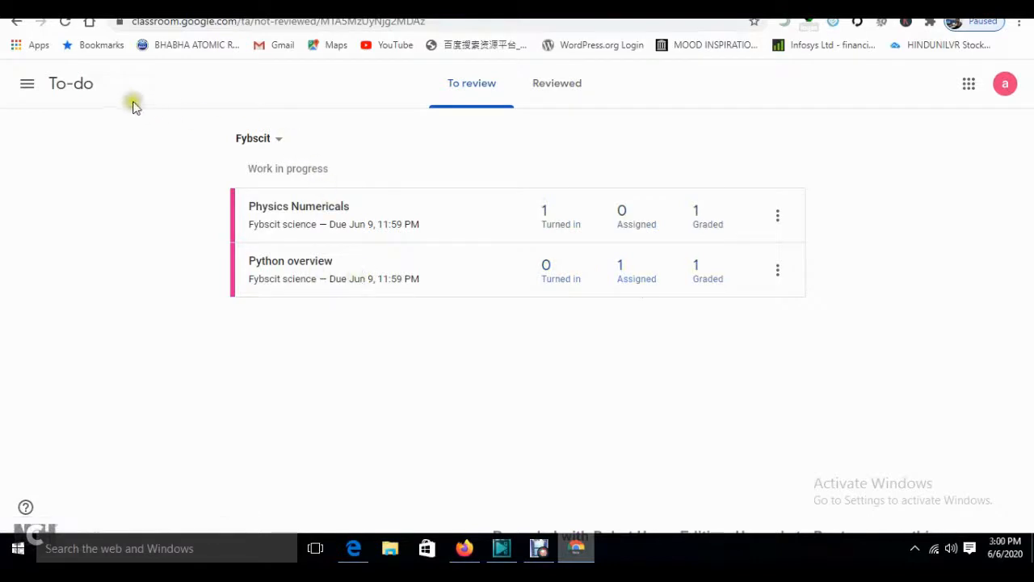
left_click(32, 86)
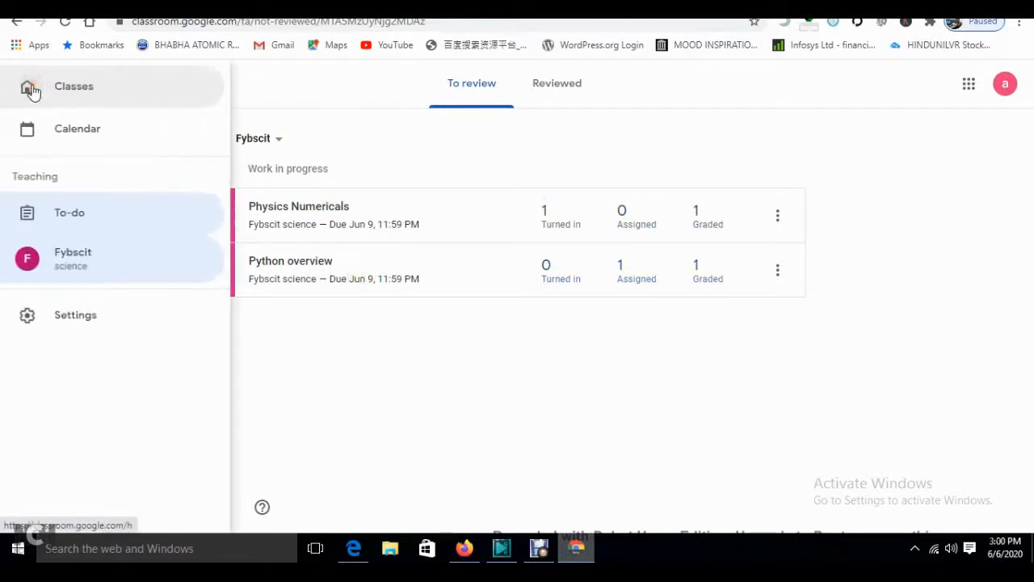
left_click(76, 315)
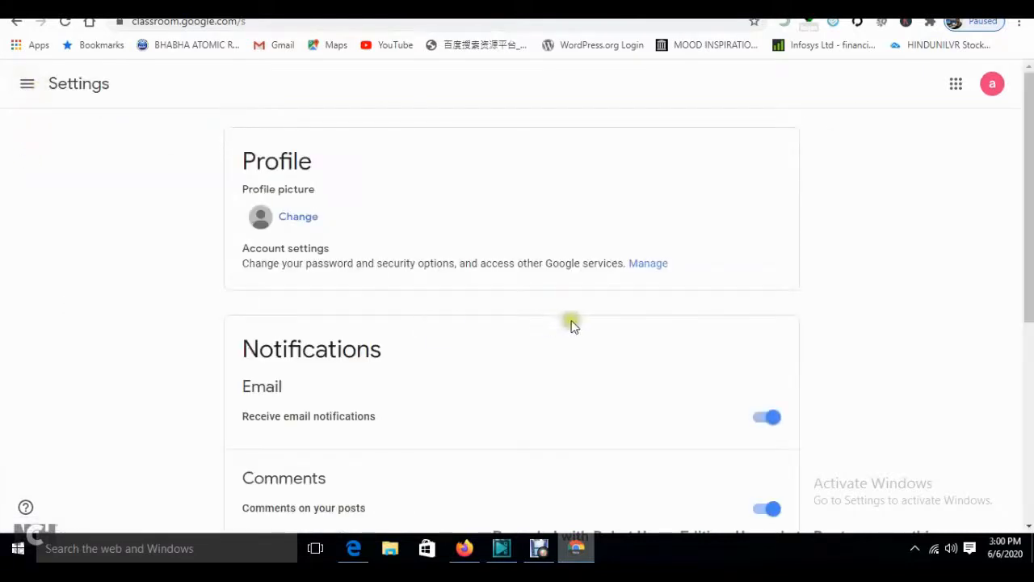
- Look over profile and notification settings, then open the all-classes Calendar for May 31 – Jun 6
scroll(688, 268, "down", 3)
left_click_drag(1028, 294, 1029, 320)
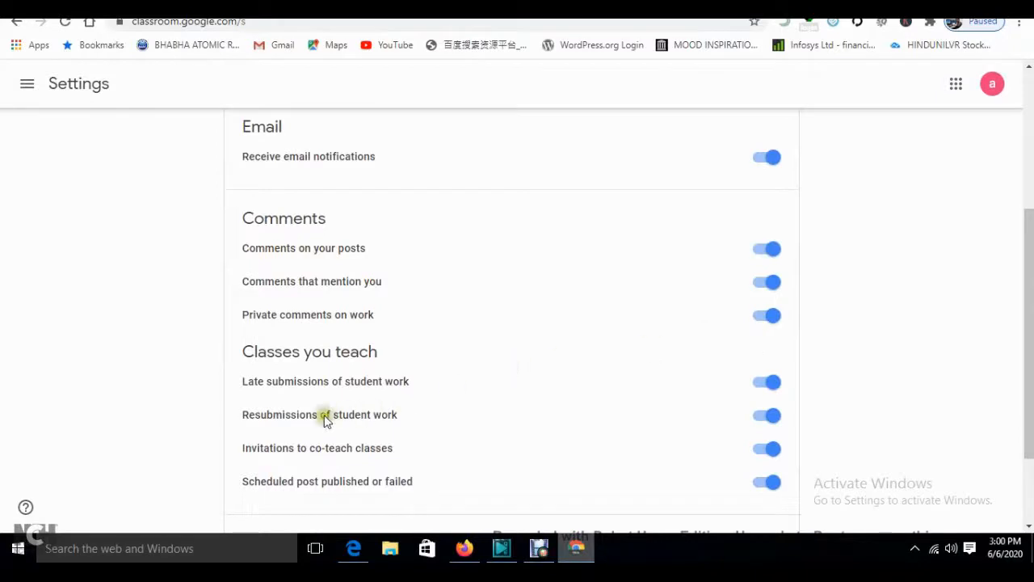
scroll(1028, 323, "up", 2)
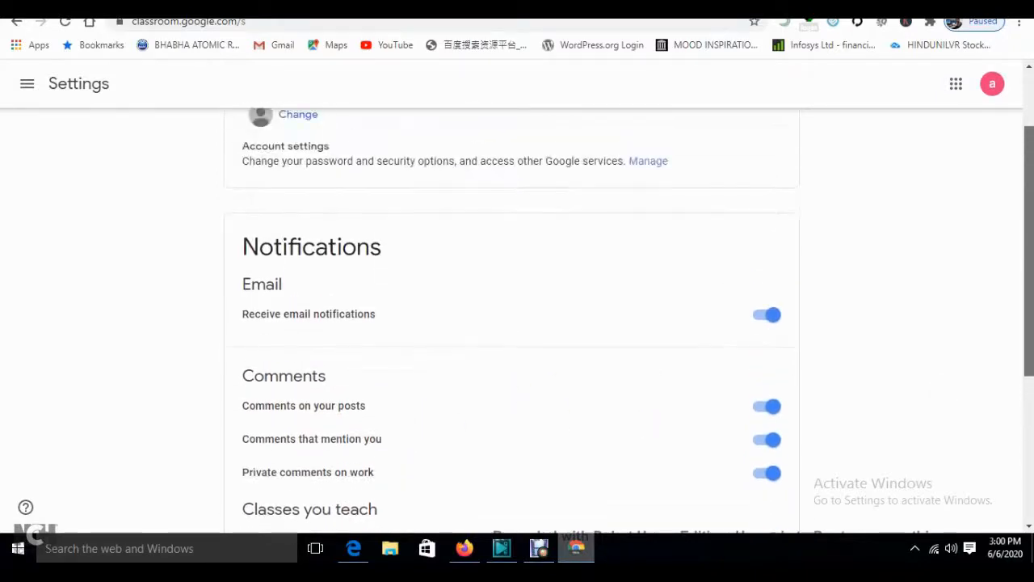
scroll(1009, 259, "up", 1)
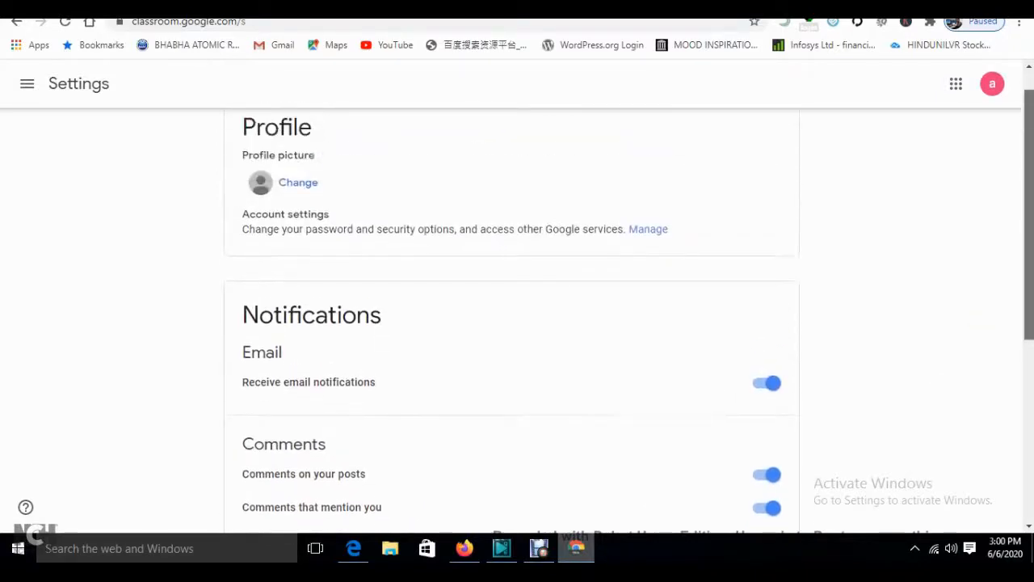
left_click(27, 84)
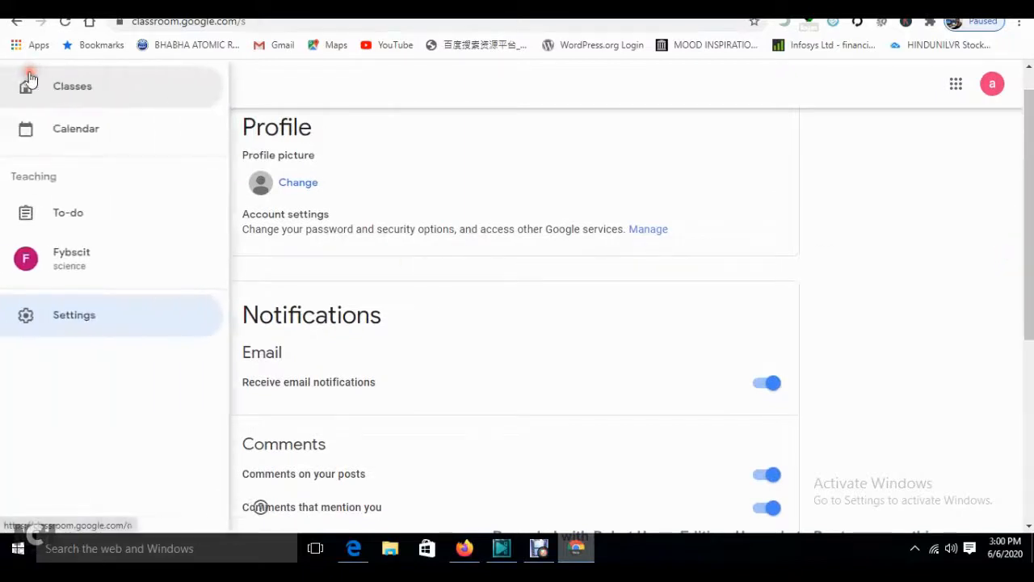
left_click(78, 127)
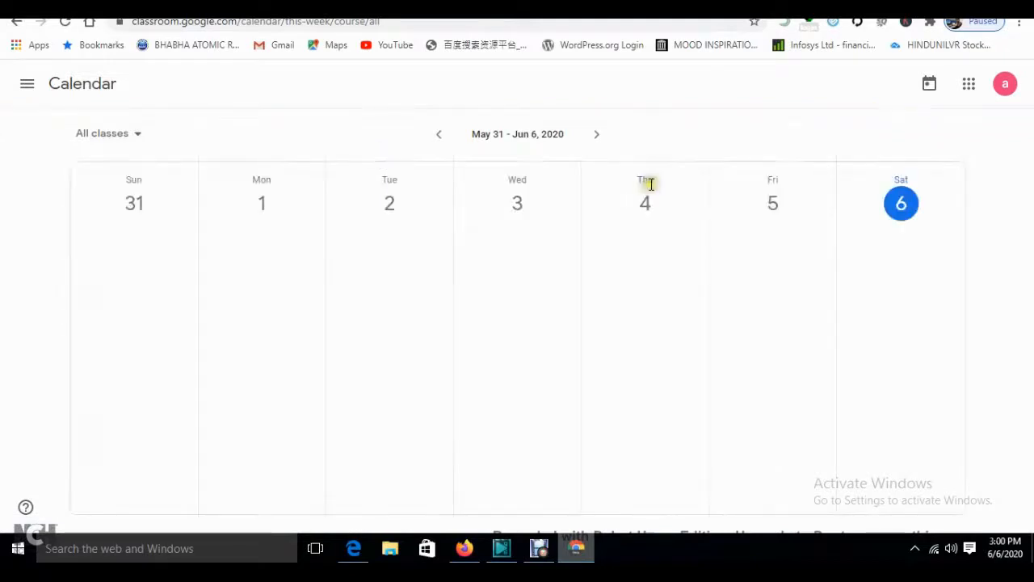
- Go back to the Classes list and open the Fybscit stream showing the 'done' comment
left_click(27, 84)
left_click(69, 99)
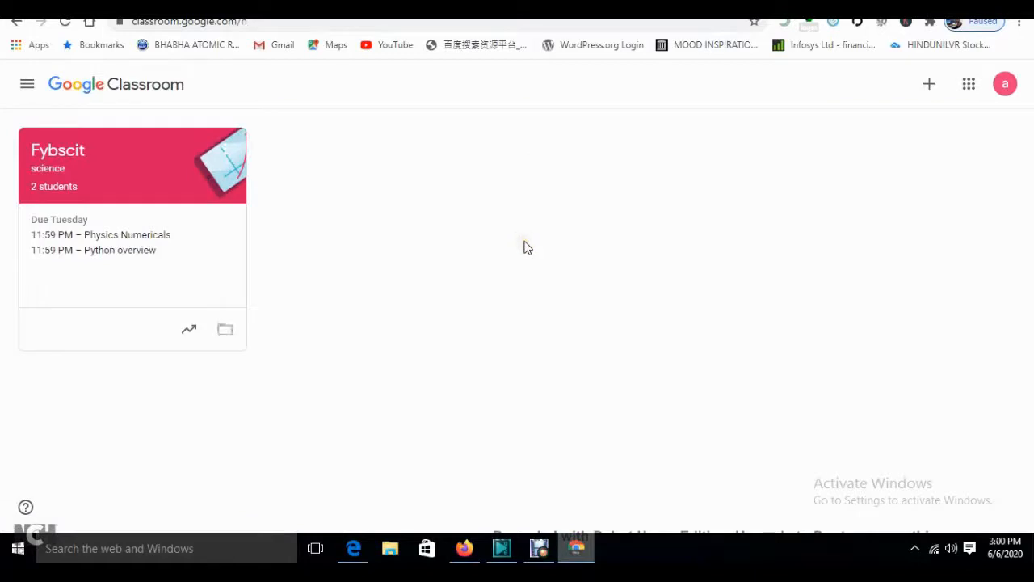
left_click(62, 154)
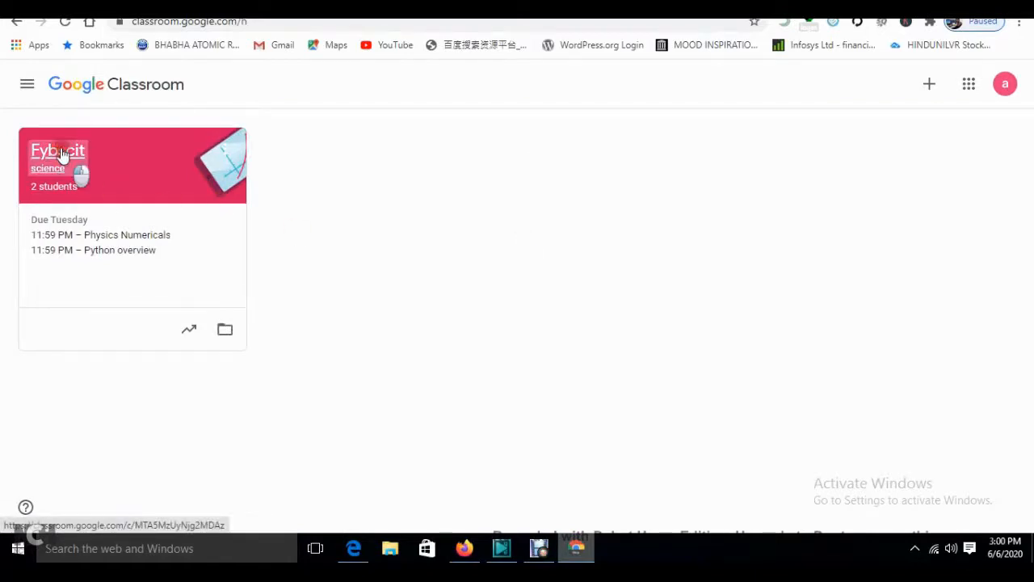
scroll(300, 224, "down", 3)
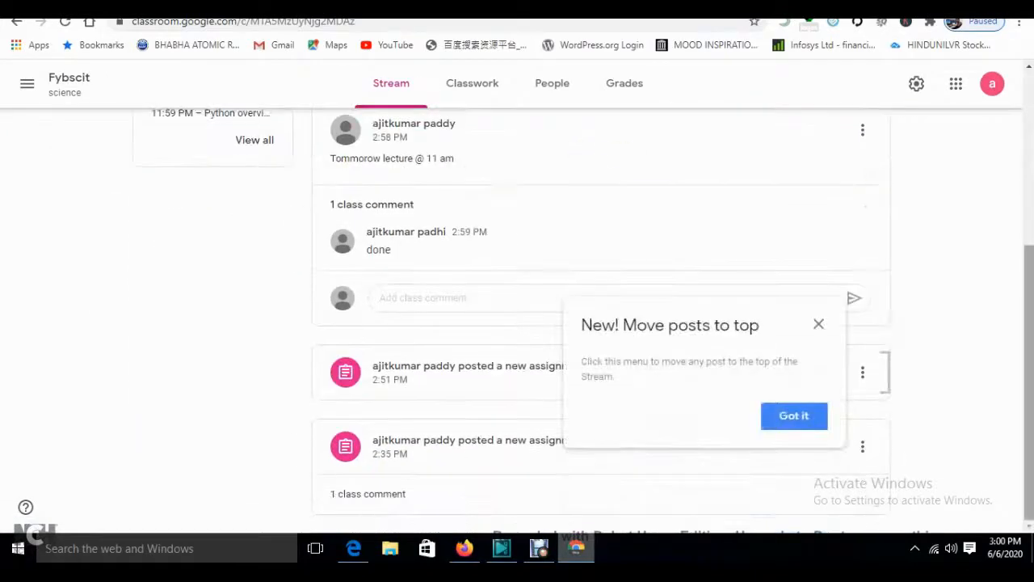
scroll(578, 158, "up", 4)
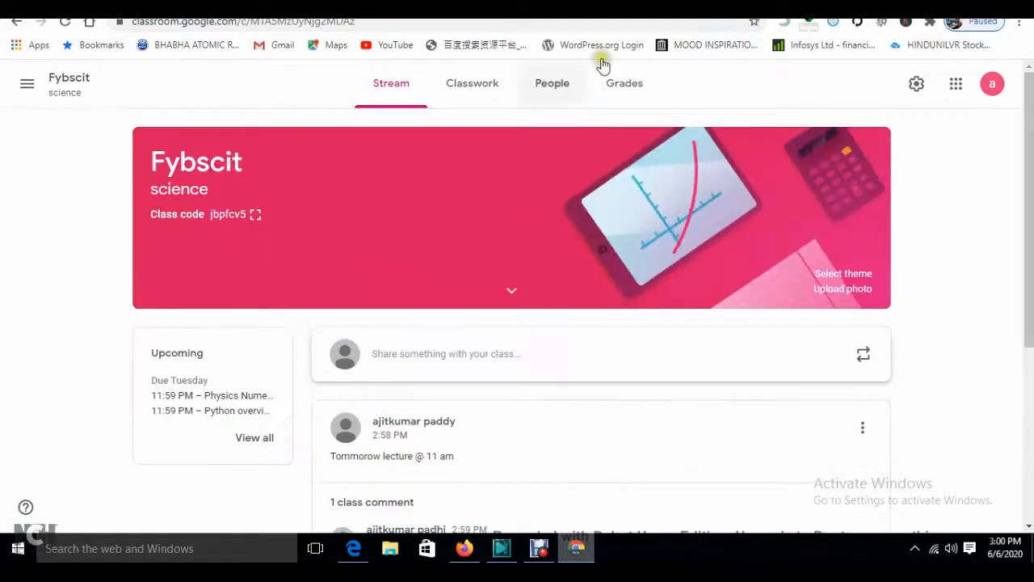
- Open the class's Google Calendar from Classwork and dismiss the welcome message
left_click(472, 86)
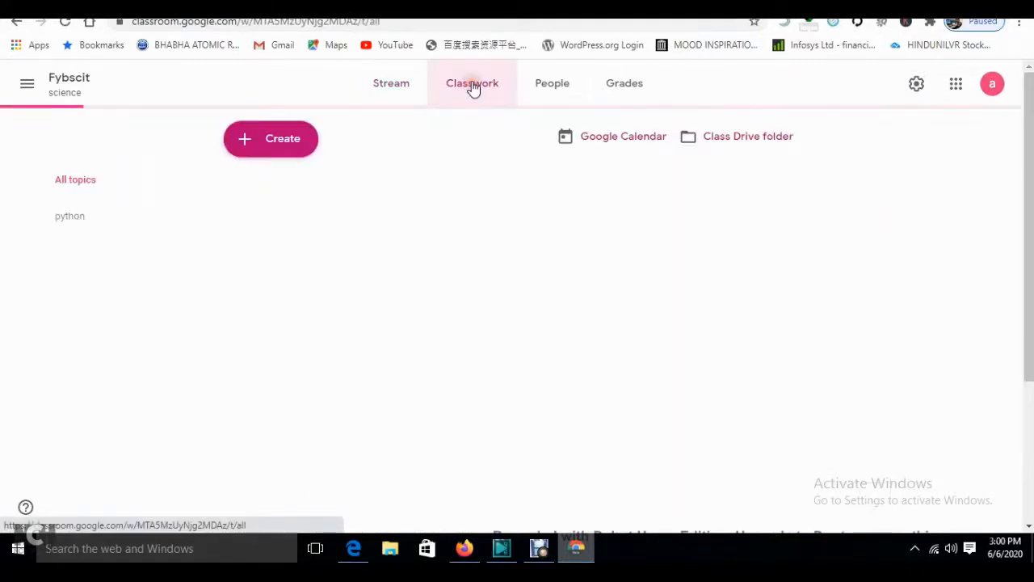
left_click(616, 146)
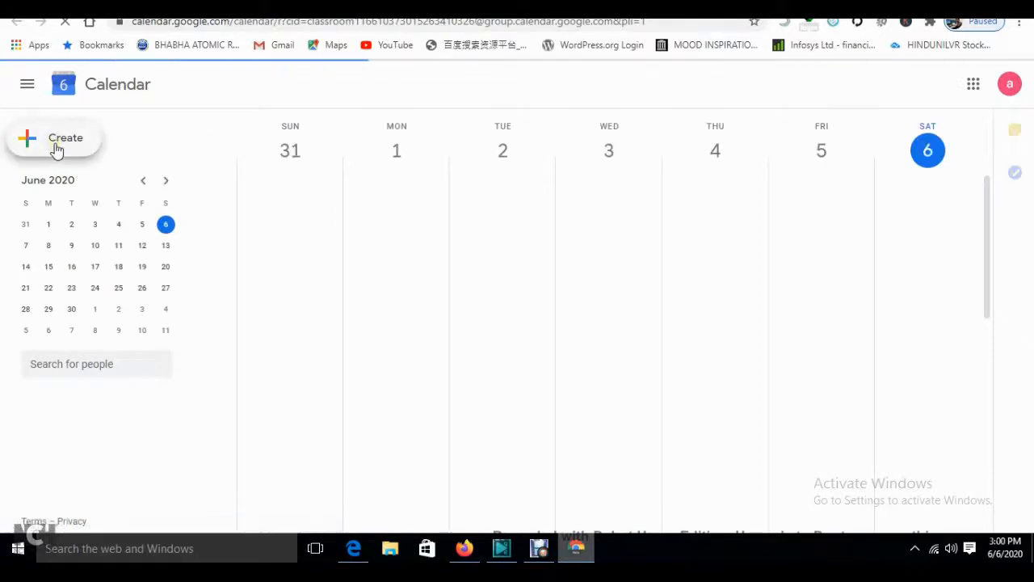
left_click(166, 249)
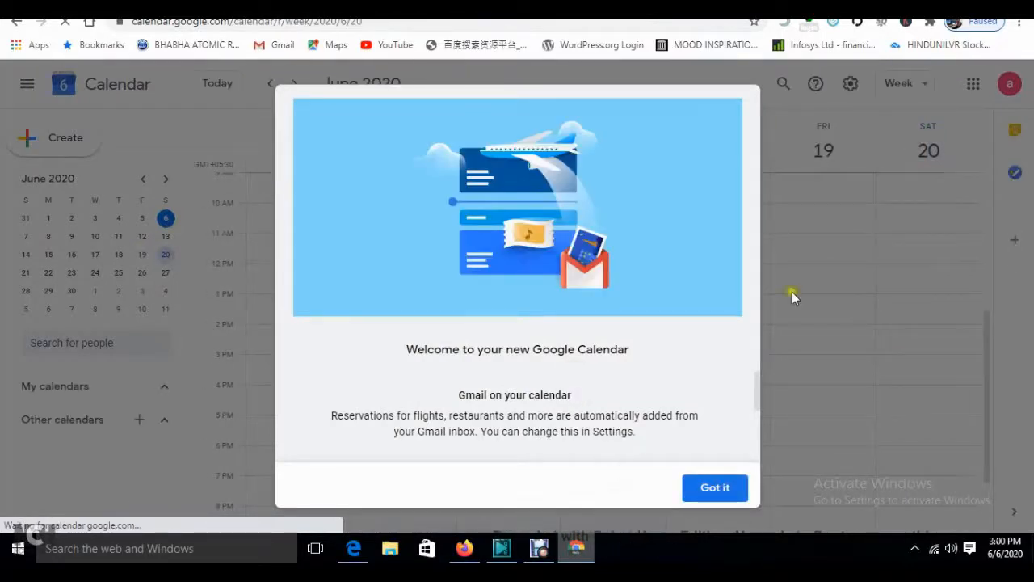
left_click(715, 489)
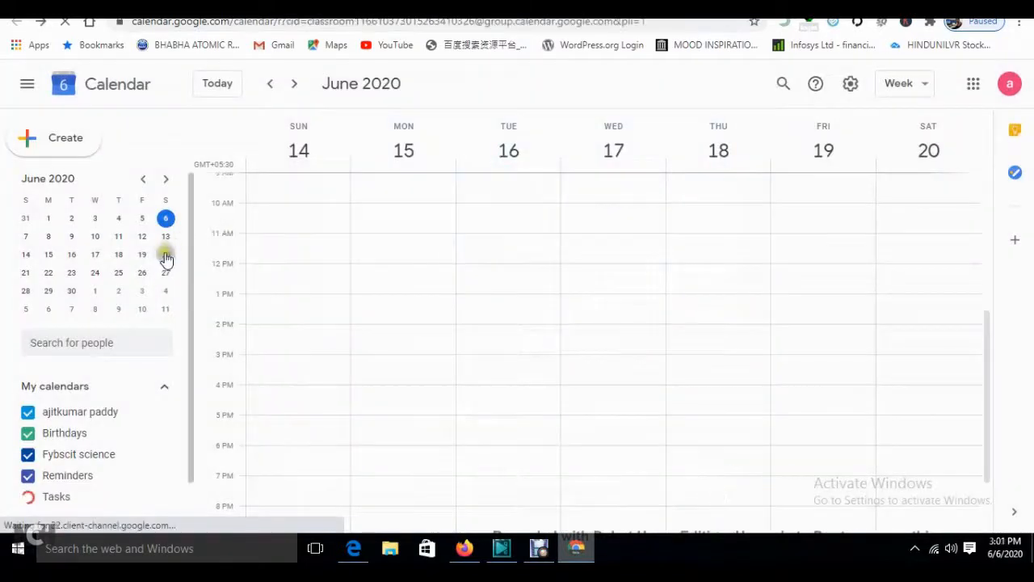
left_click(513, 224)
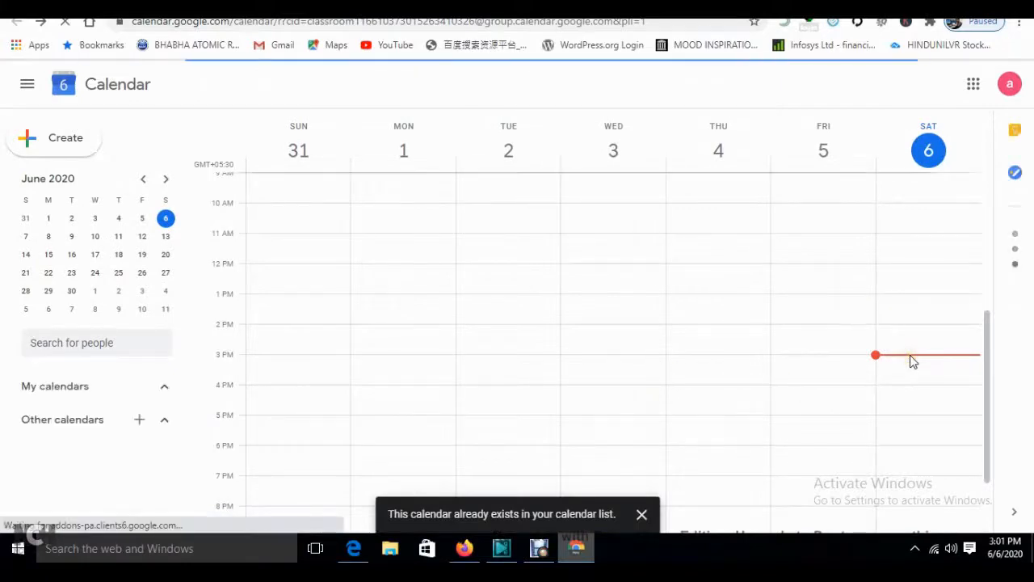
- Go to the week of June 14–20 and draft an event on Saturday June 20, 10:30–11:30am
left_click(167, 257)
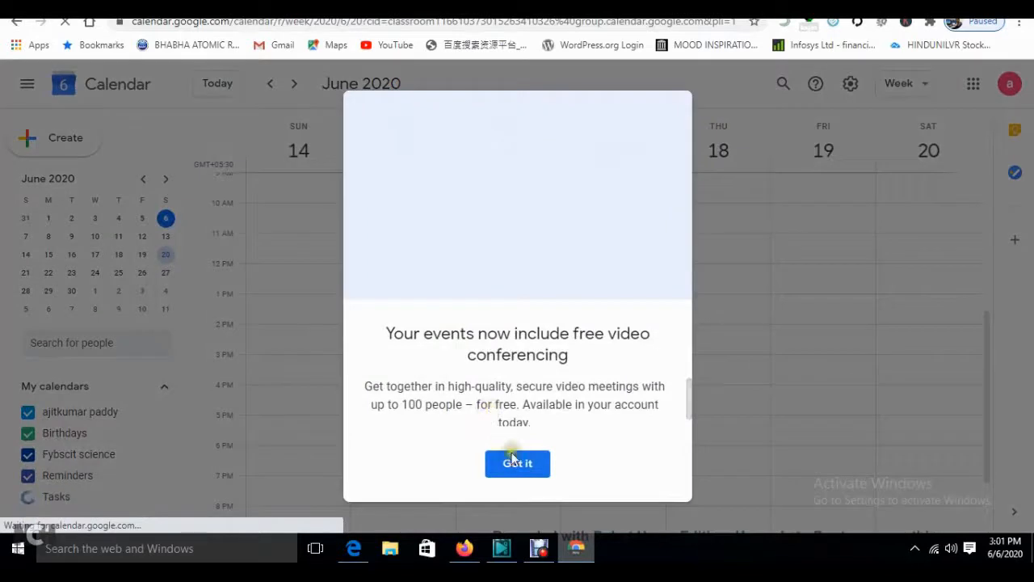
left_click(527, 468)
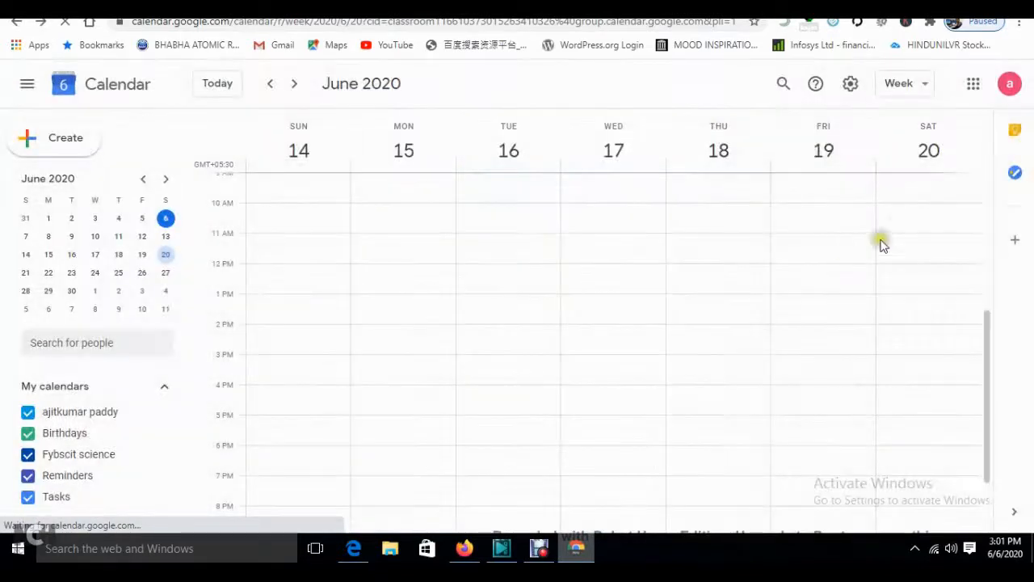
left_click(898, 224)
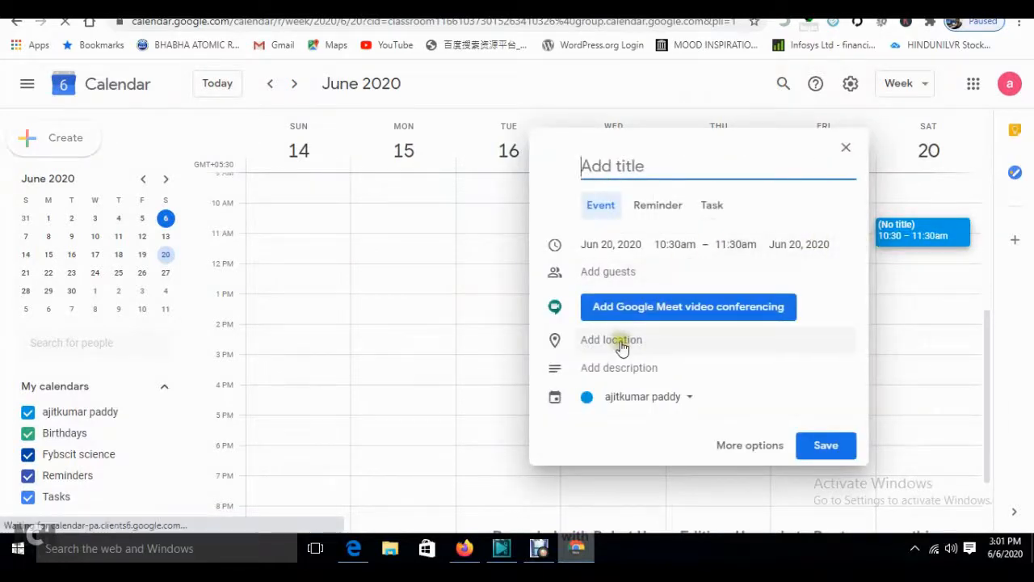
- Save the untitled June 20 event and show Saturday June 20 on its own
left_click(622, 376)
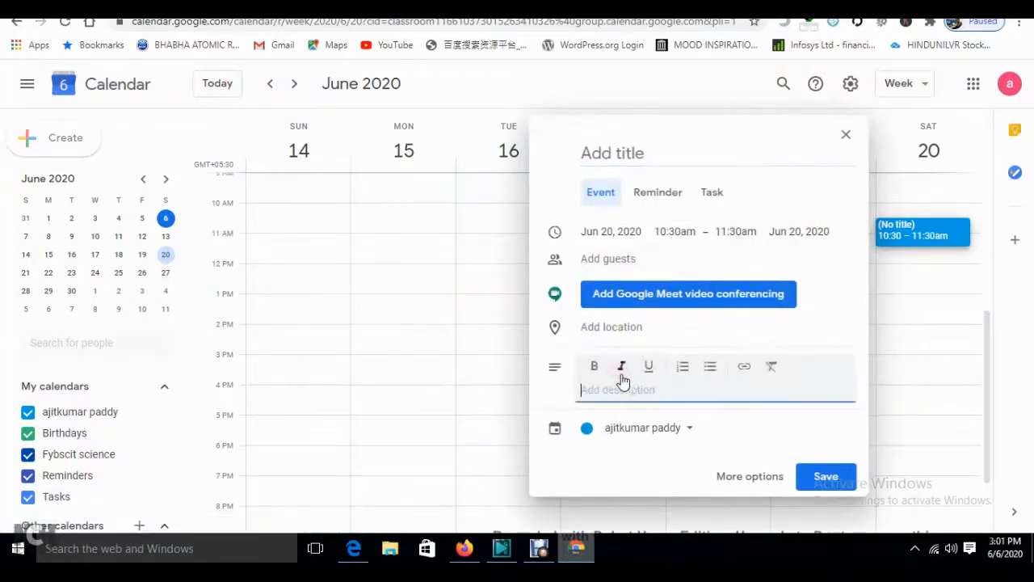
left_click(834, 485)
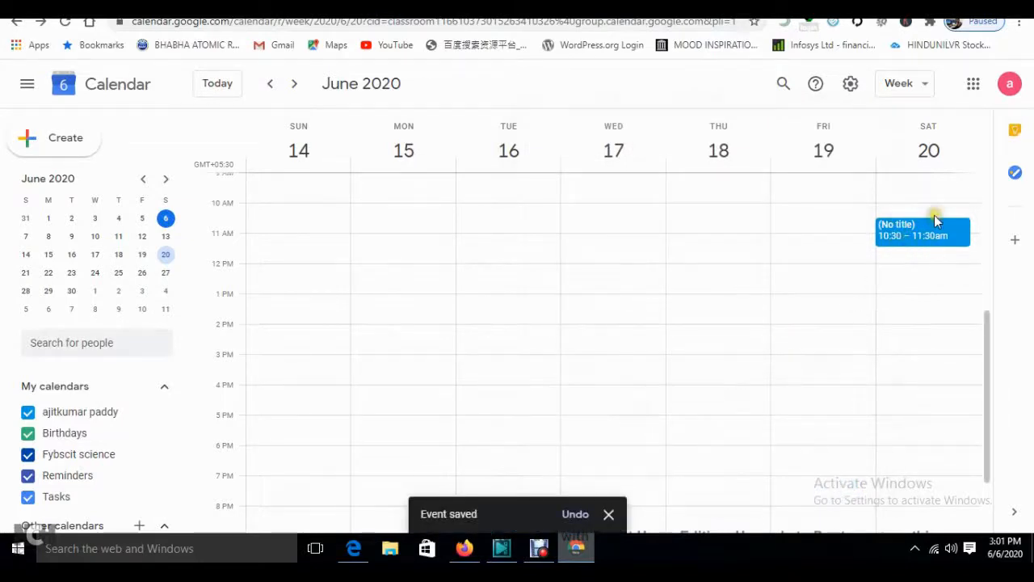
left_click(165, 255)
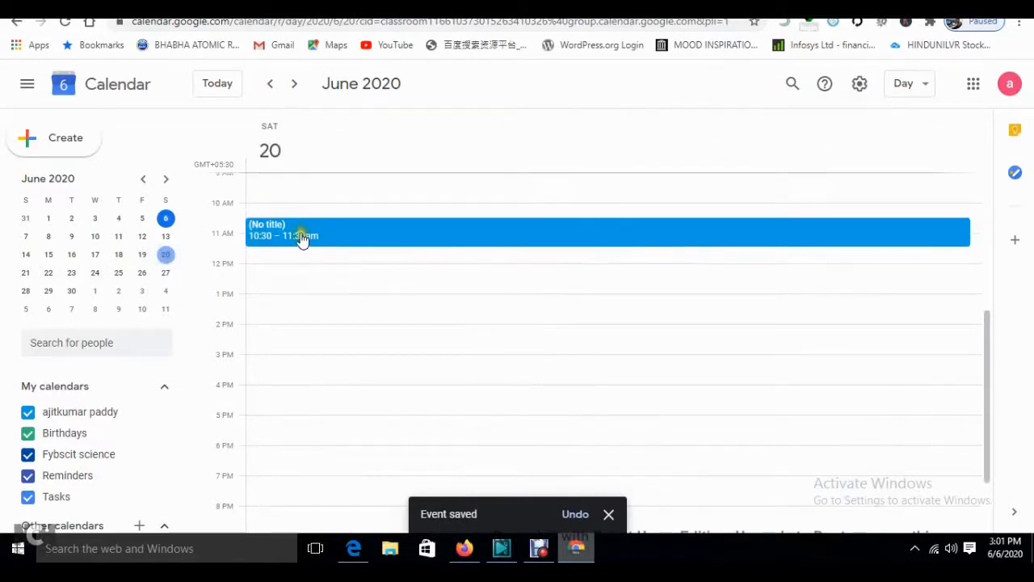
- Title the June 20, 10:30–11:30am event 'Exam', save it, and return to Fybscit Classwork
left_click(301, 238)
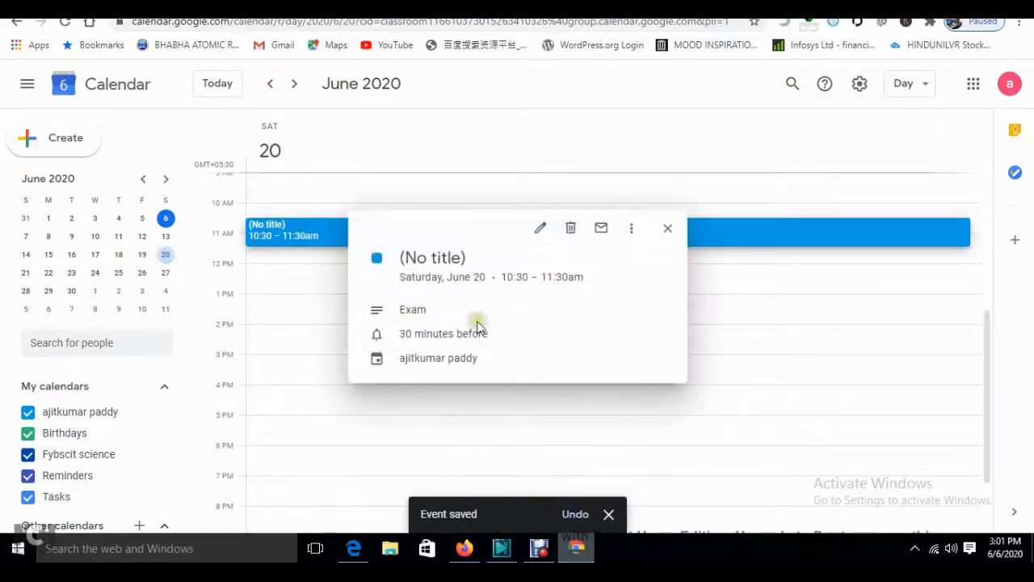
left_click_drag(424, 263, 548, 240)
left_click(547, 237)
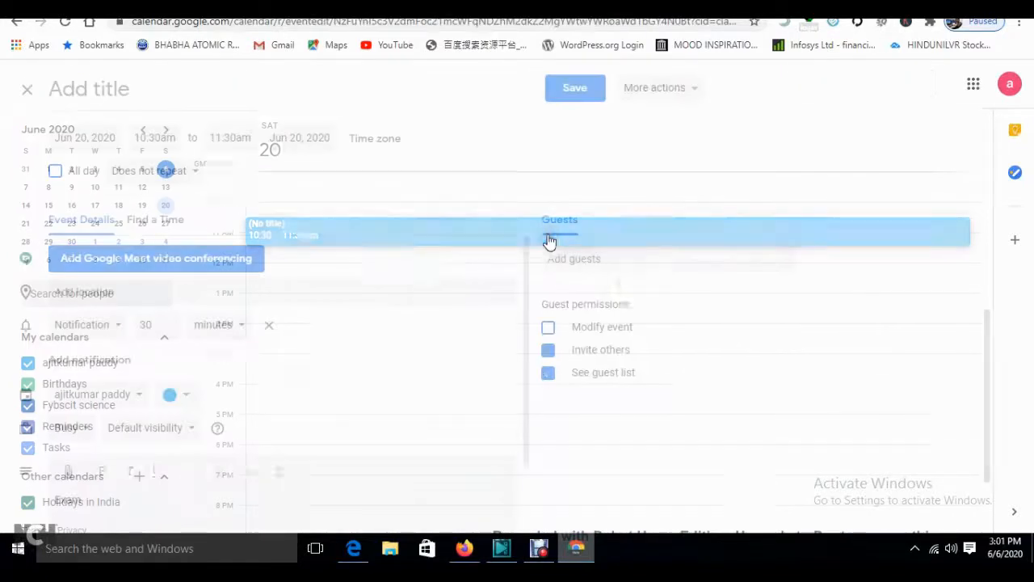
left_click(130, 82)
type("Ex")
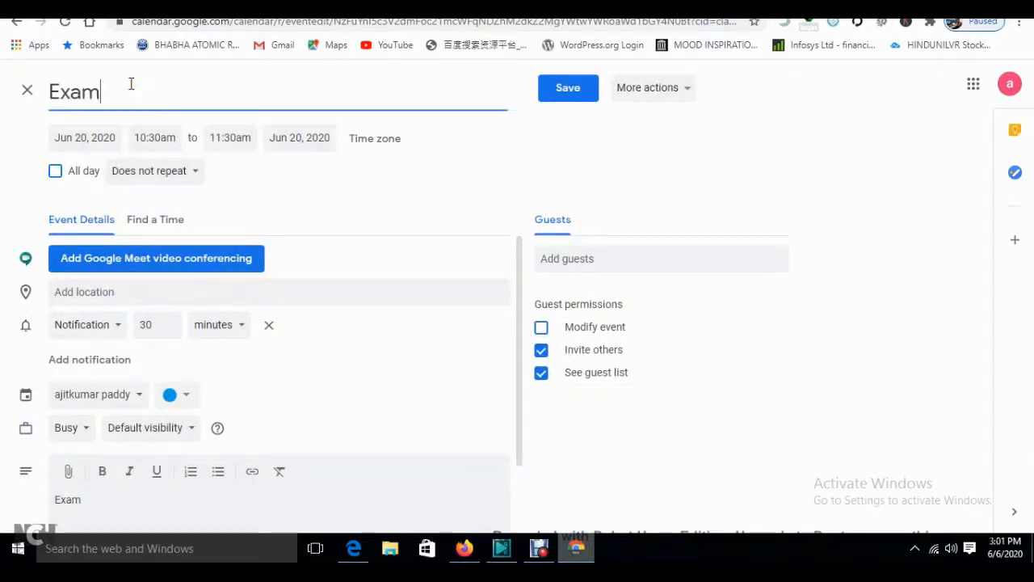
type("am")
left_click(566, 89)
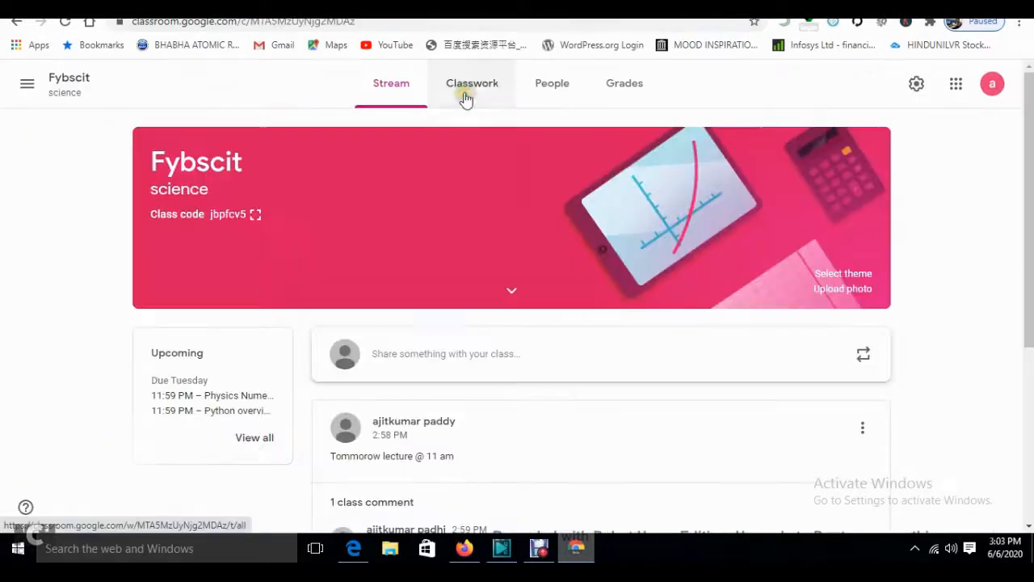
left_click(464, 88)
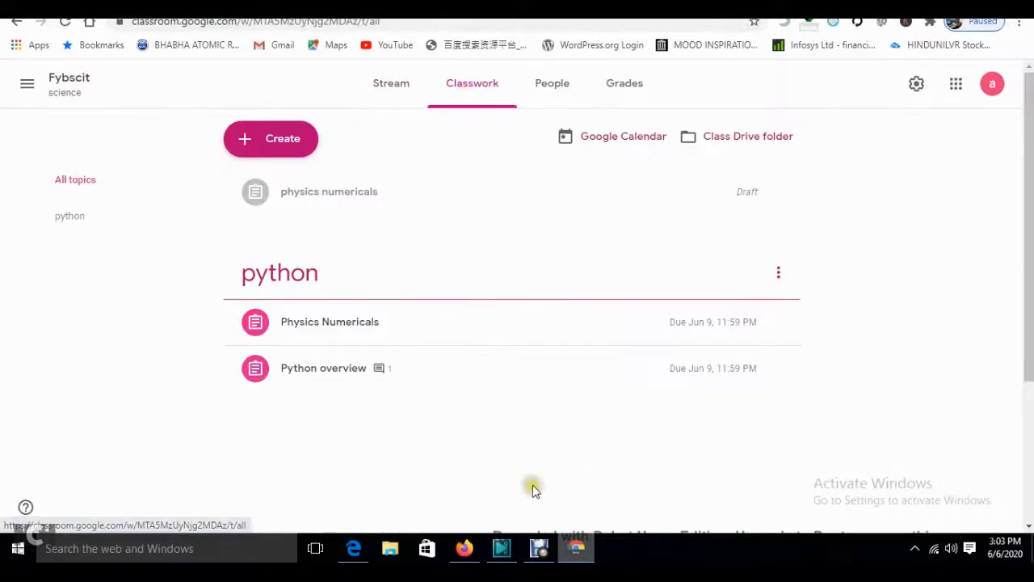
- Browse Stream, Classwork and the Create menu, then bring up the student's Fybscit stream
left_click(383, 89)
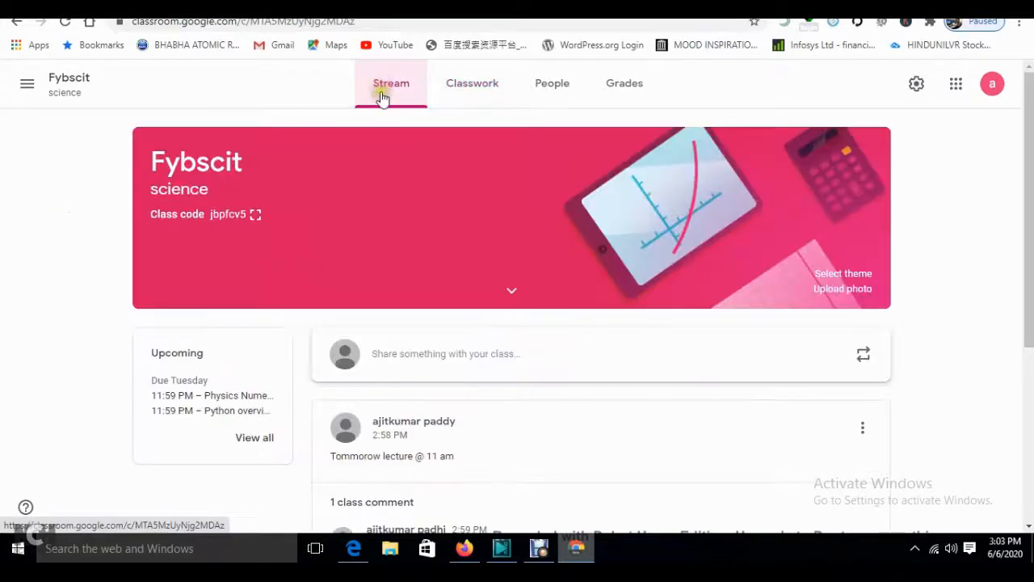
left_click(476, 92)
left_click(288, 143)
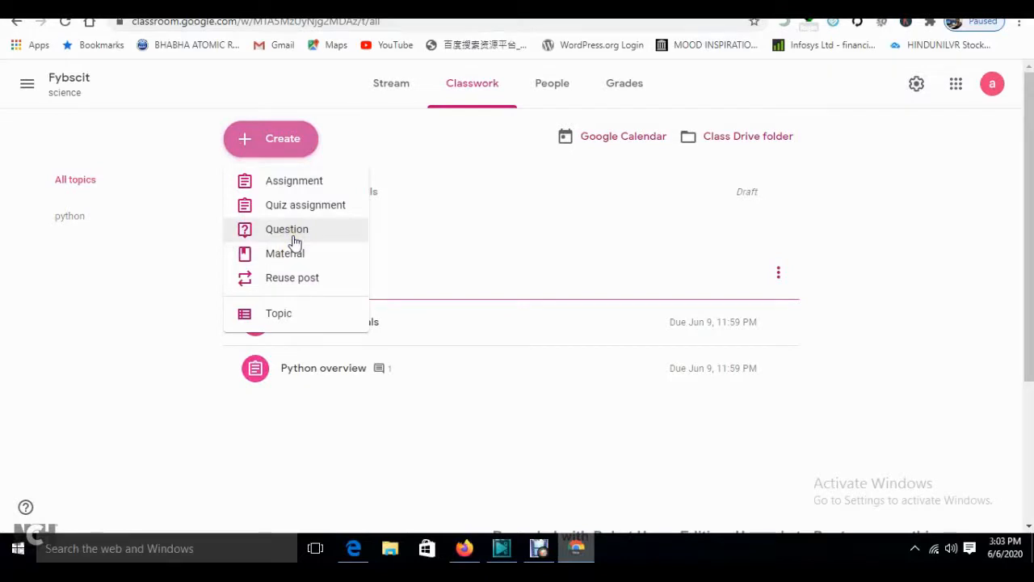
left_click(465, 548)
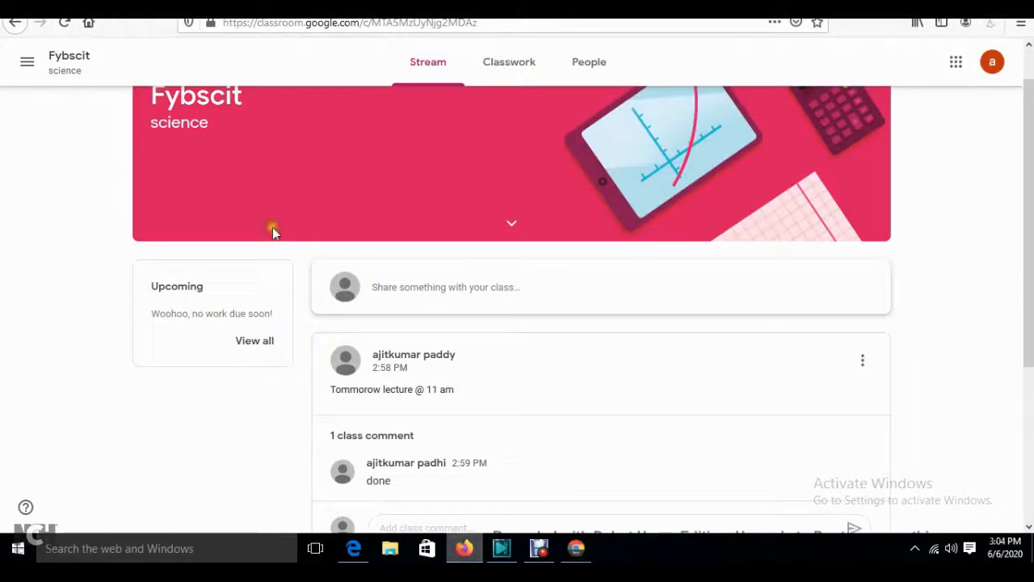
- Open the student's class calendar from the navigation drawer
left_click(83, 59)
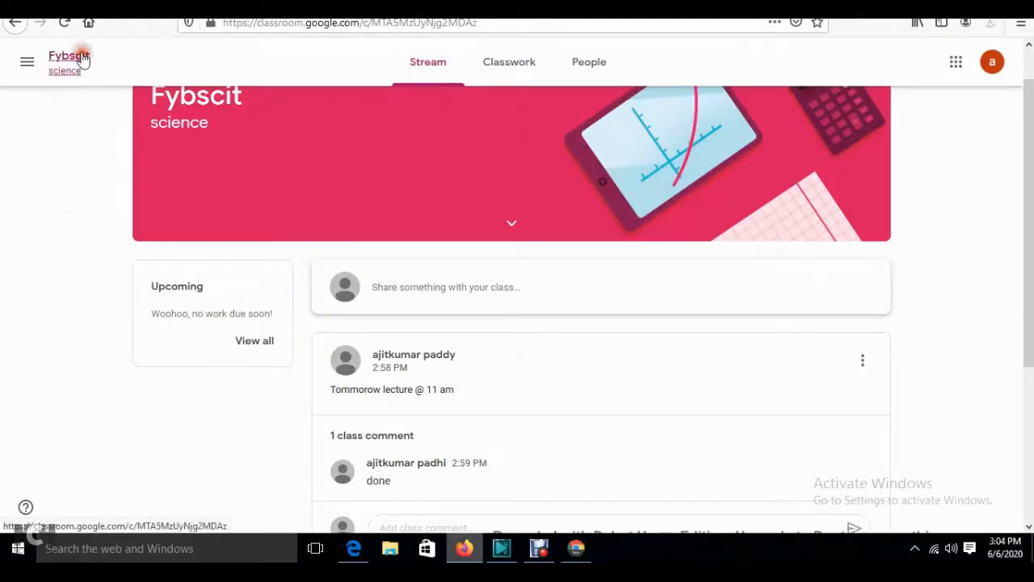
left_click(29, 62)
left_click(65, 121)
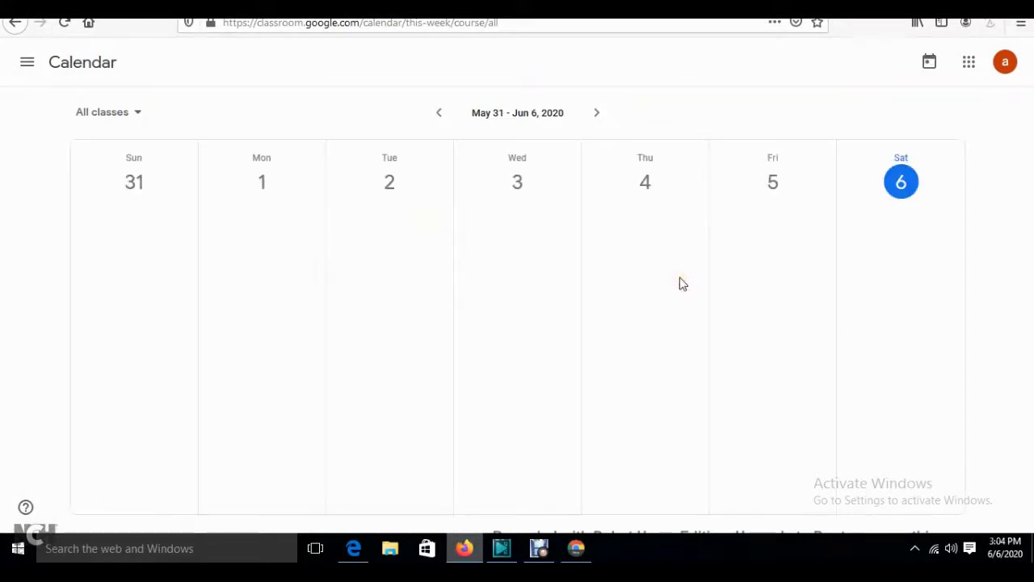
- Browse the Jun 7–13 and Jun 14–20 weeks, keeping the calendar filtered to all classes
left_click(601, 115)
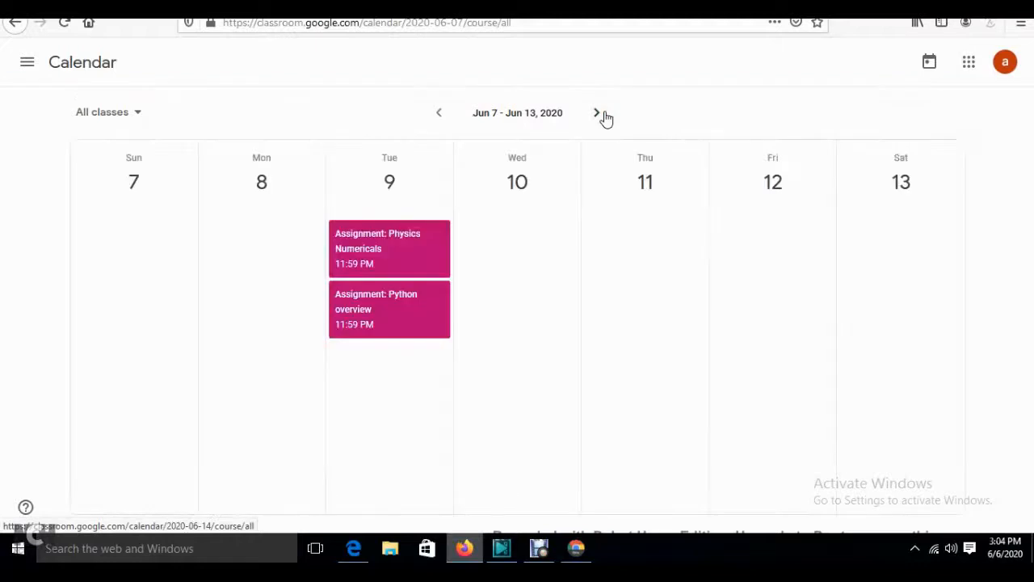
left_click(601, 115)
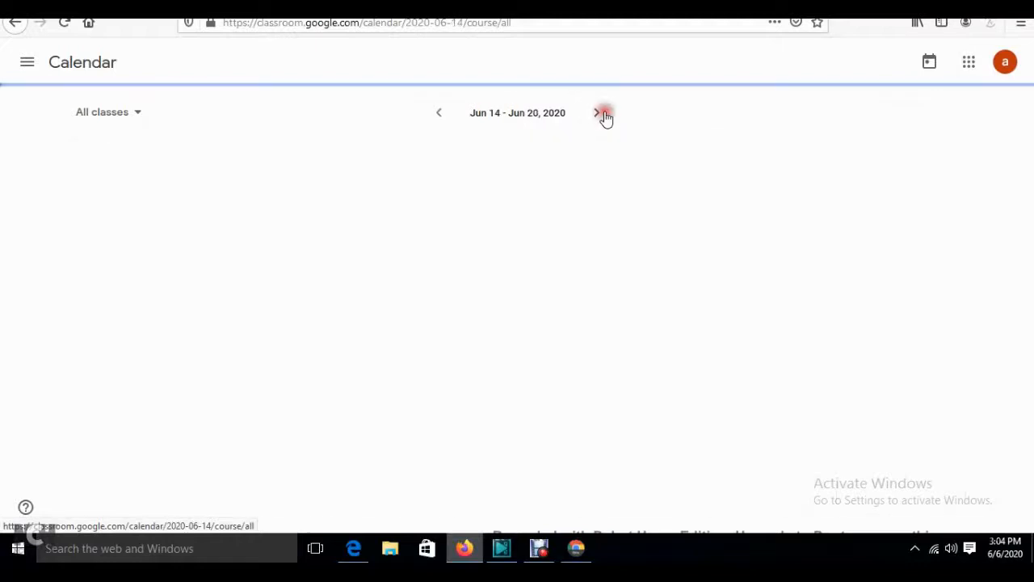
left_click(440, 115)
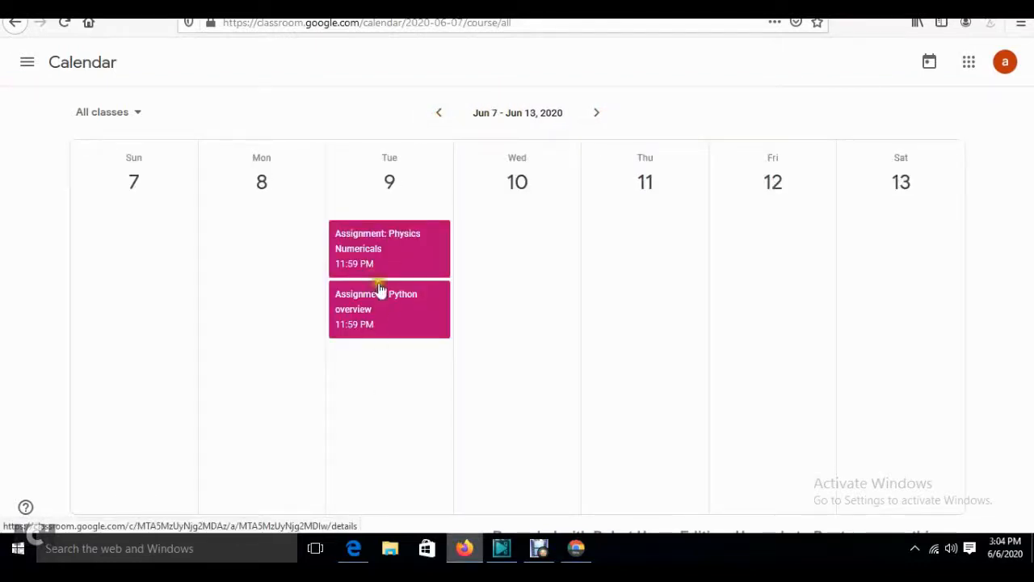
left_click(595, 118)
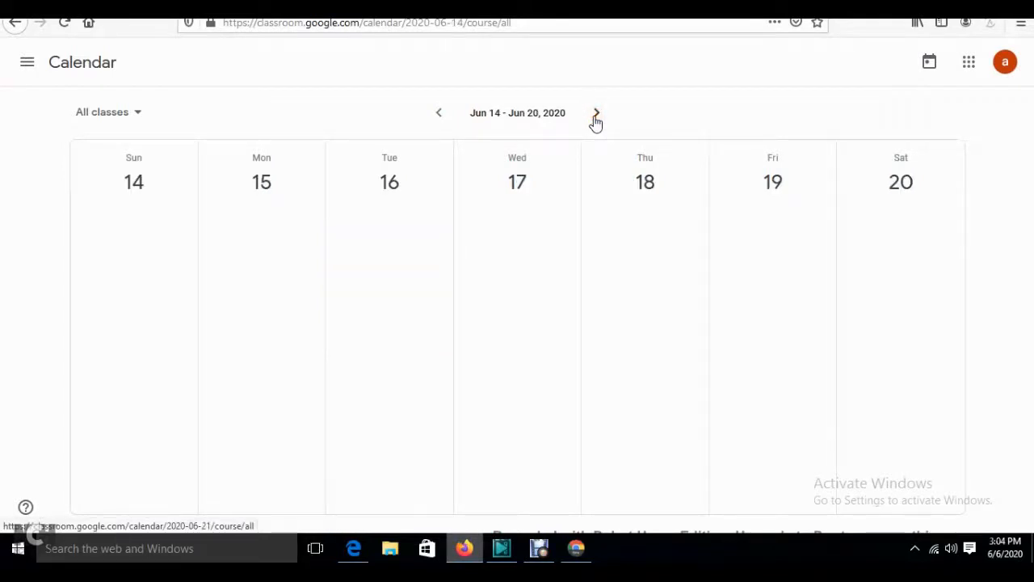
left_click(113, 116)
left_click(118, 149)
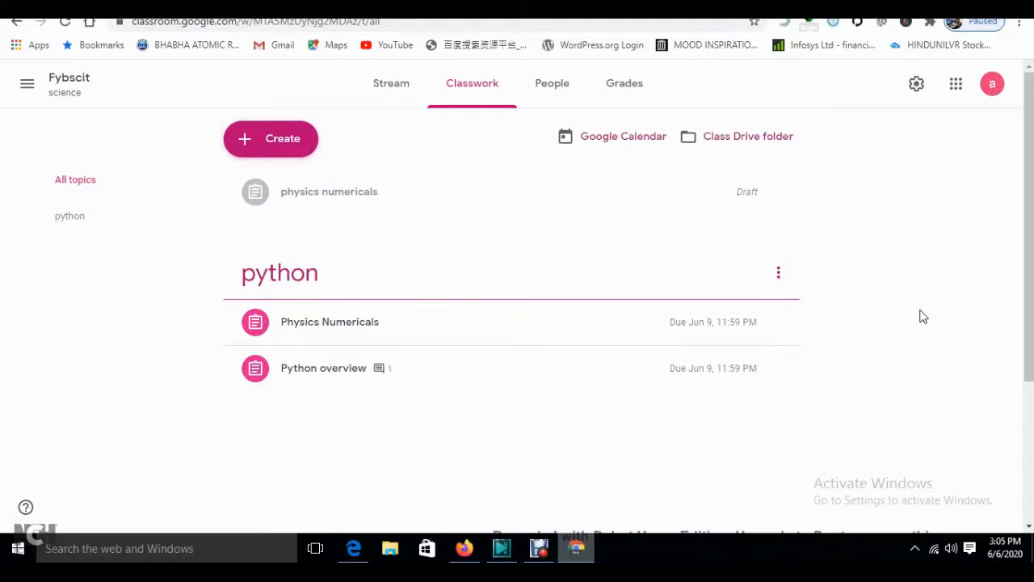
- Look through Fybscit's Stream, Classwork and People, then open Grades showing averages 2 and 40
left_click(387, 90)
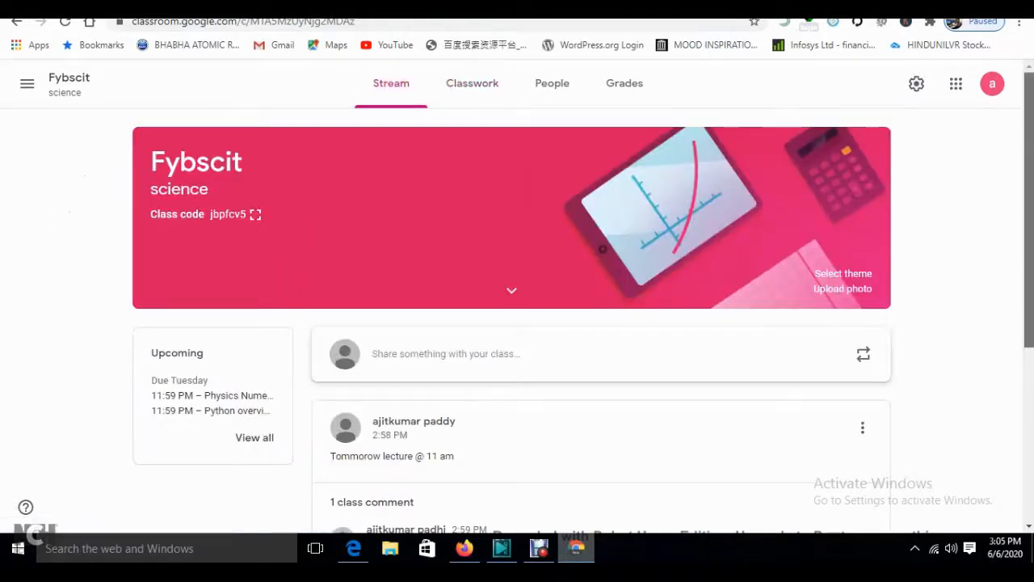
left_click_drag(1029, 186, 1029, 162)
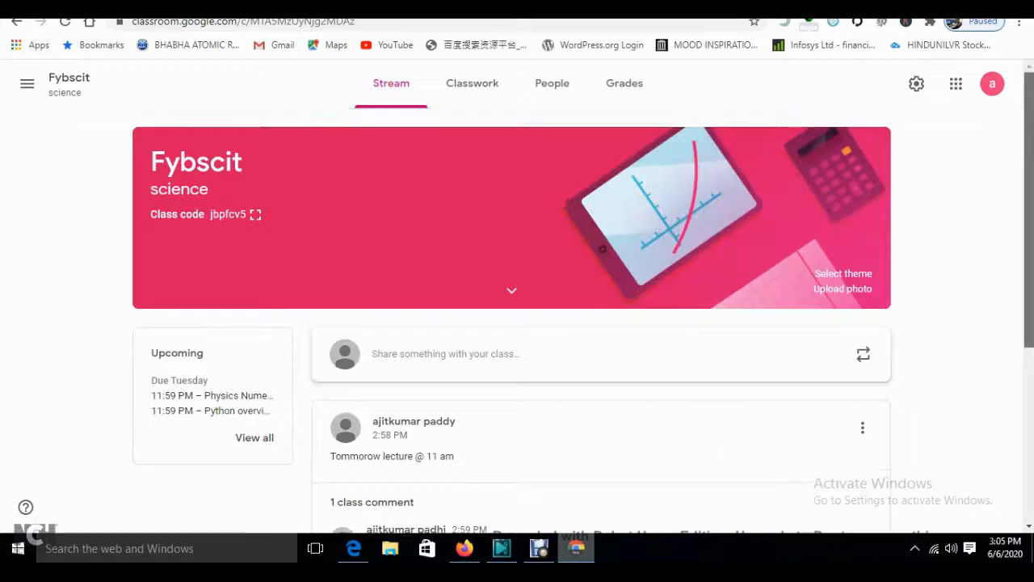
left_click(498, 102)
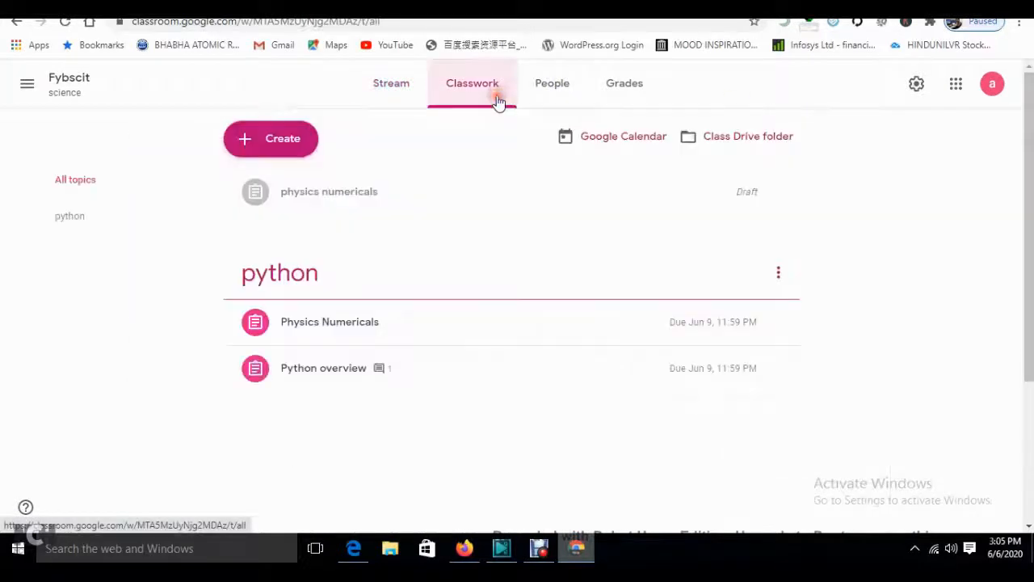
left_click(359, 200)
left_click(361, 200)
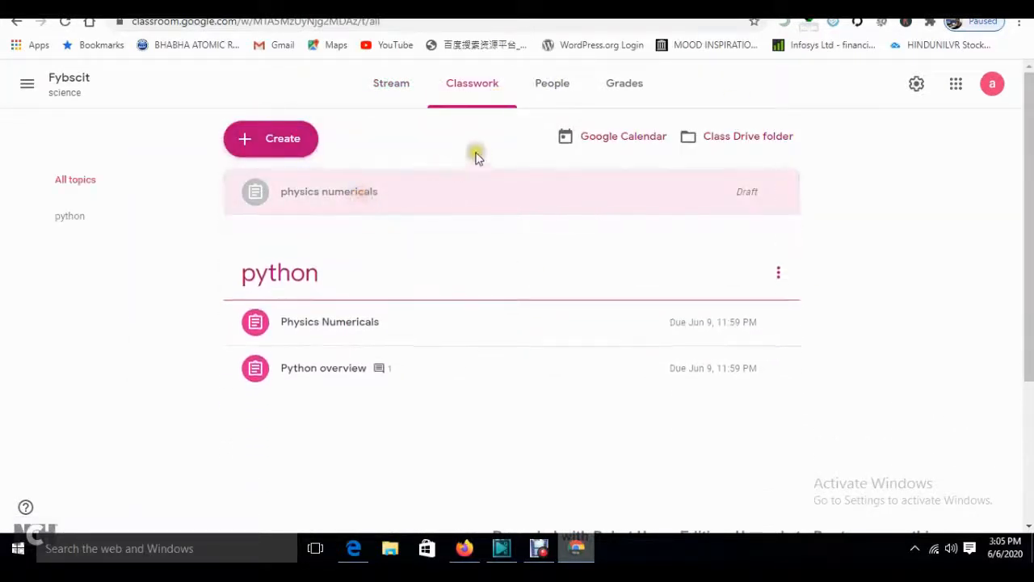
left_click(561, 92)
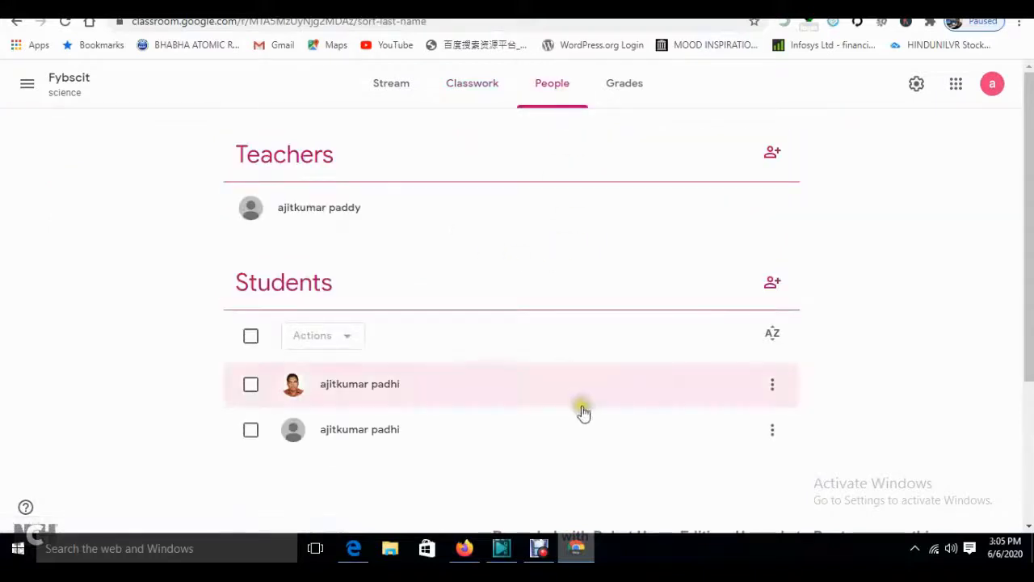
left_click(623, 86)
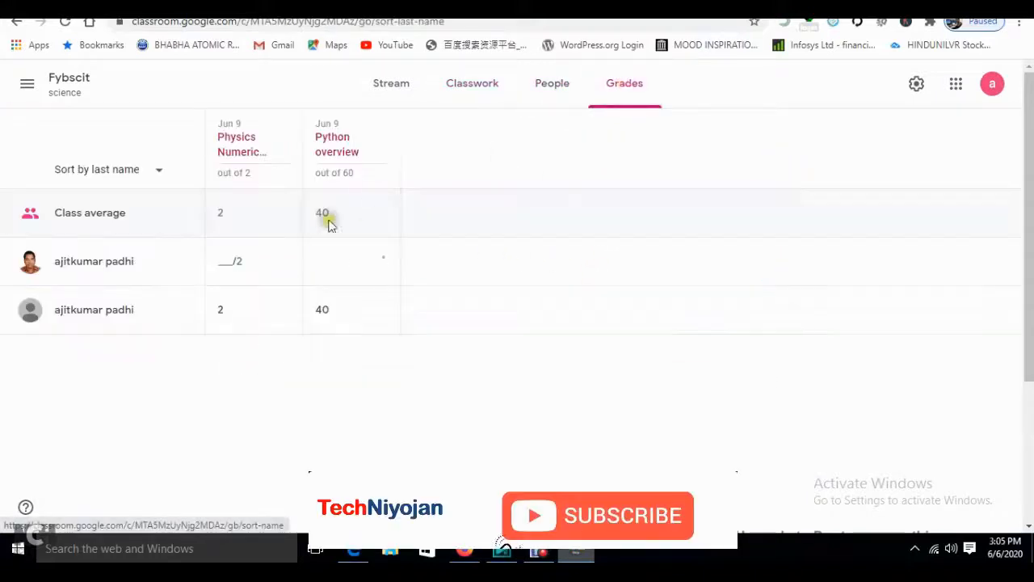